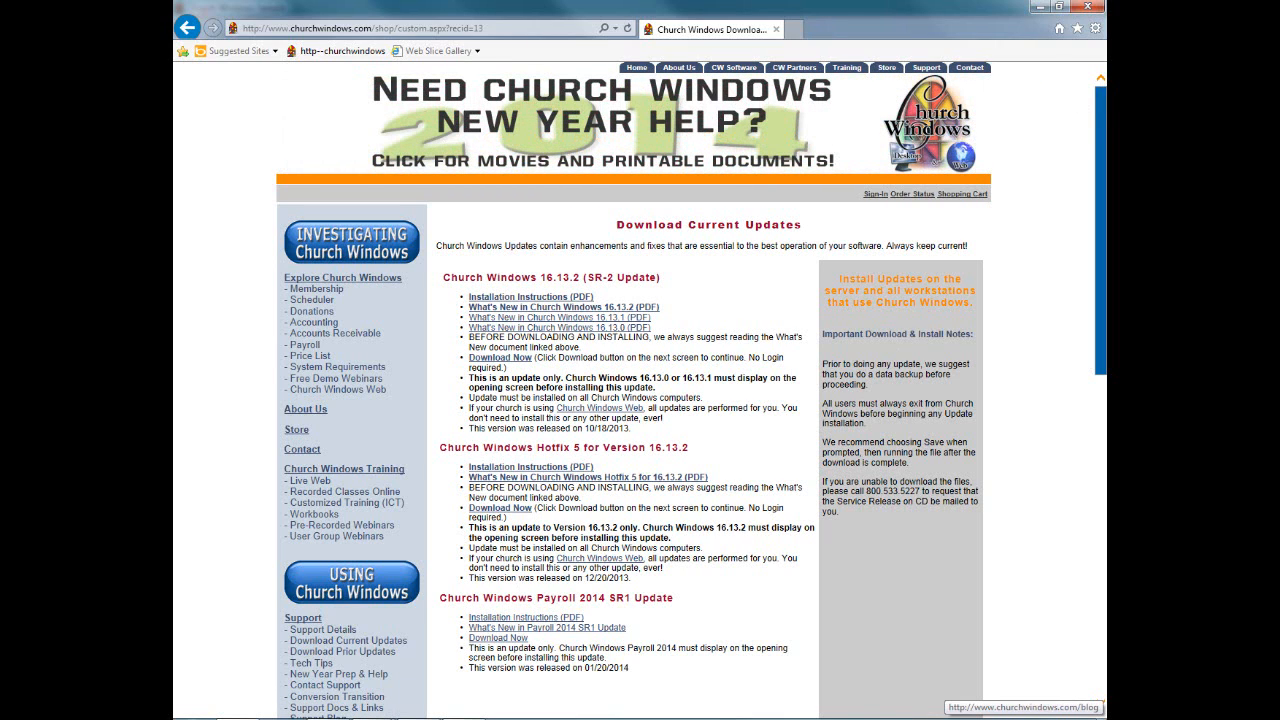
Step: Switch from the browser to the Accounting window of Church Windows to view the Setup Chart of Accounts screen
left_click(373, 719)
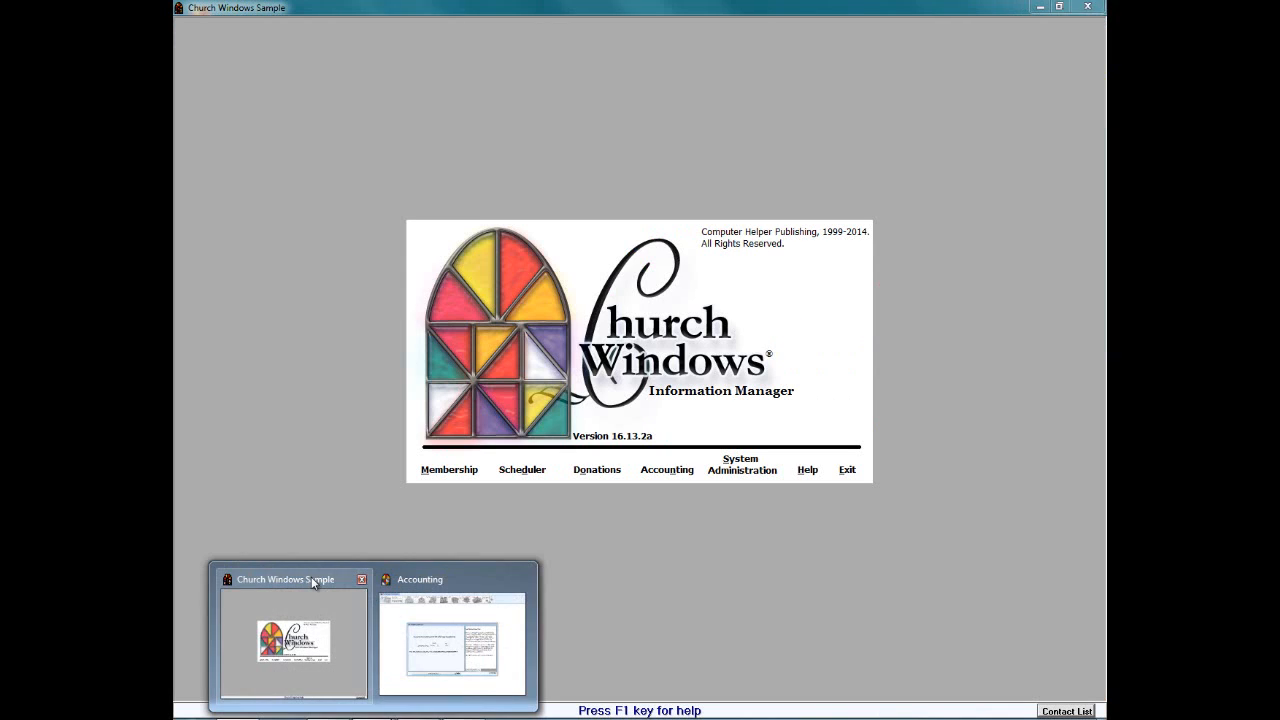
left_click(313, 583)
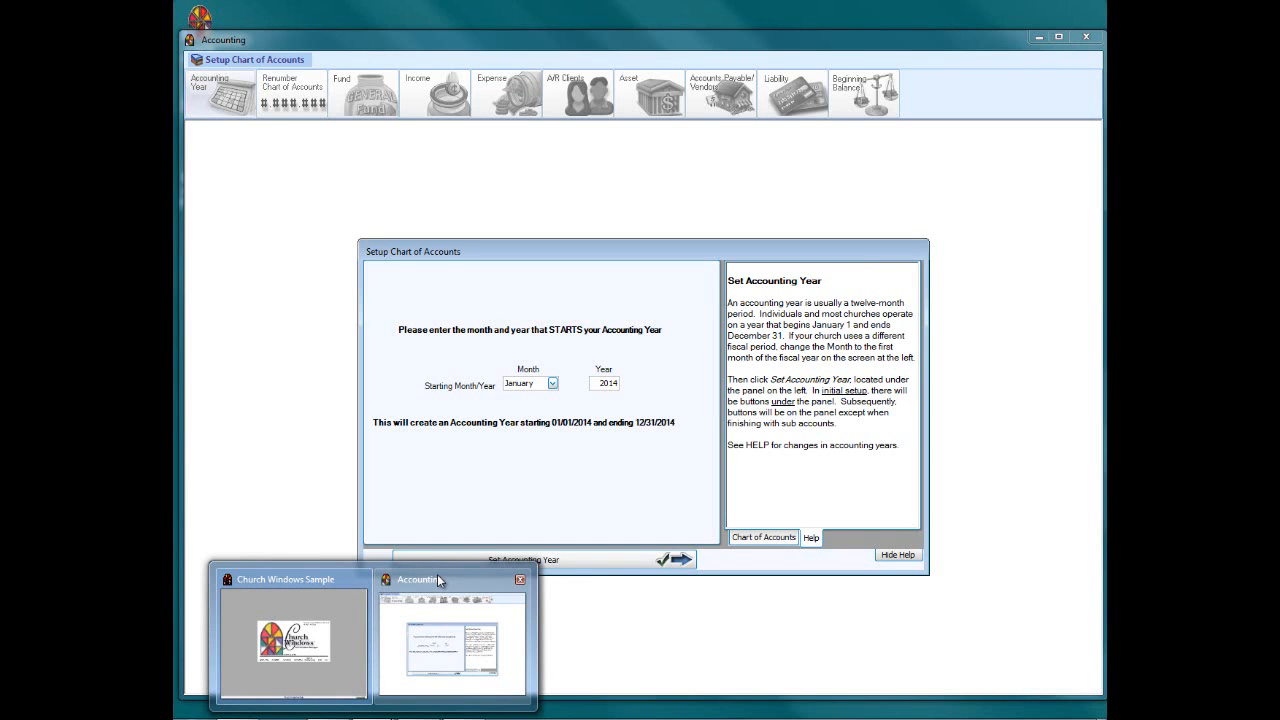
left_click(437, 576)
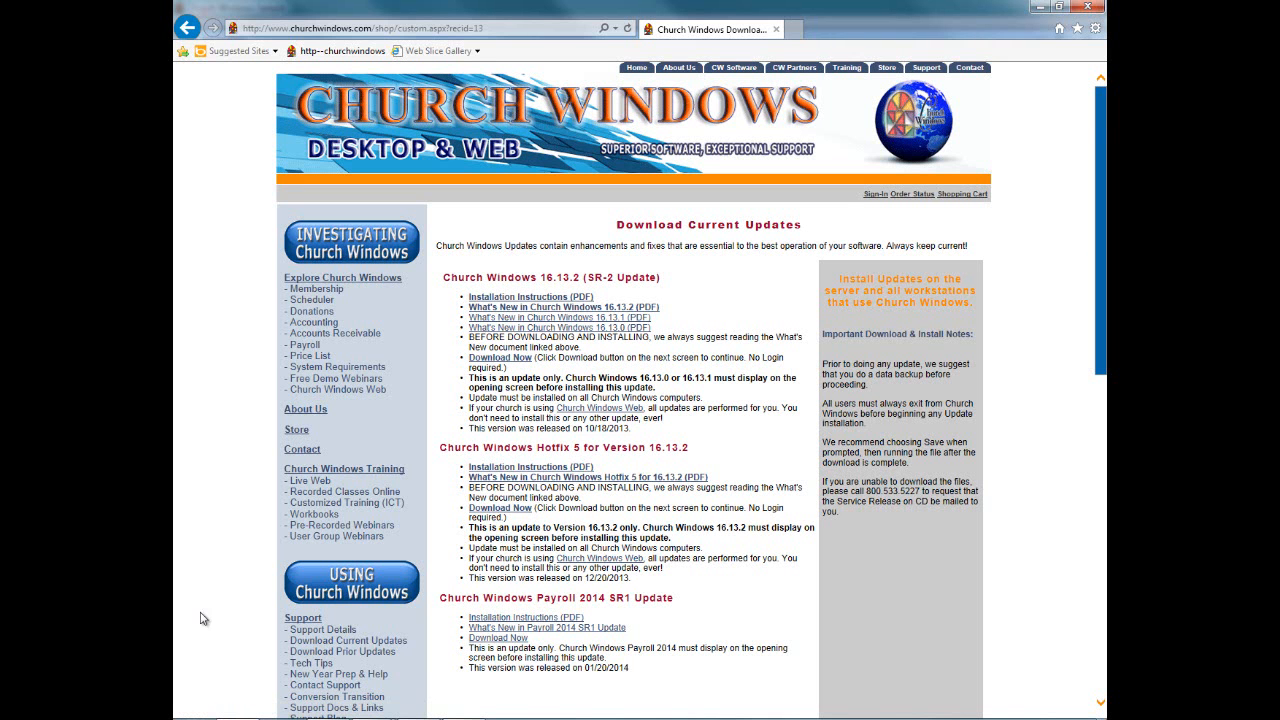
Step: View the Accounting Sample Chart of Accounts from the website's Support Docs & Links page, and close the document
scroll(195, 540, "down", 2)
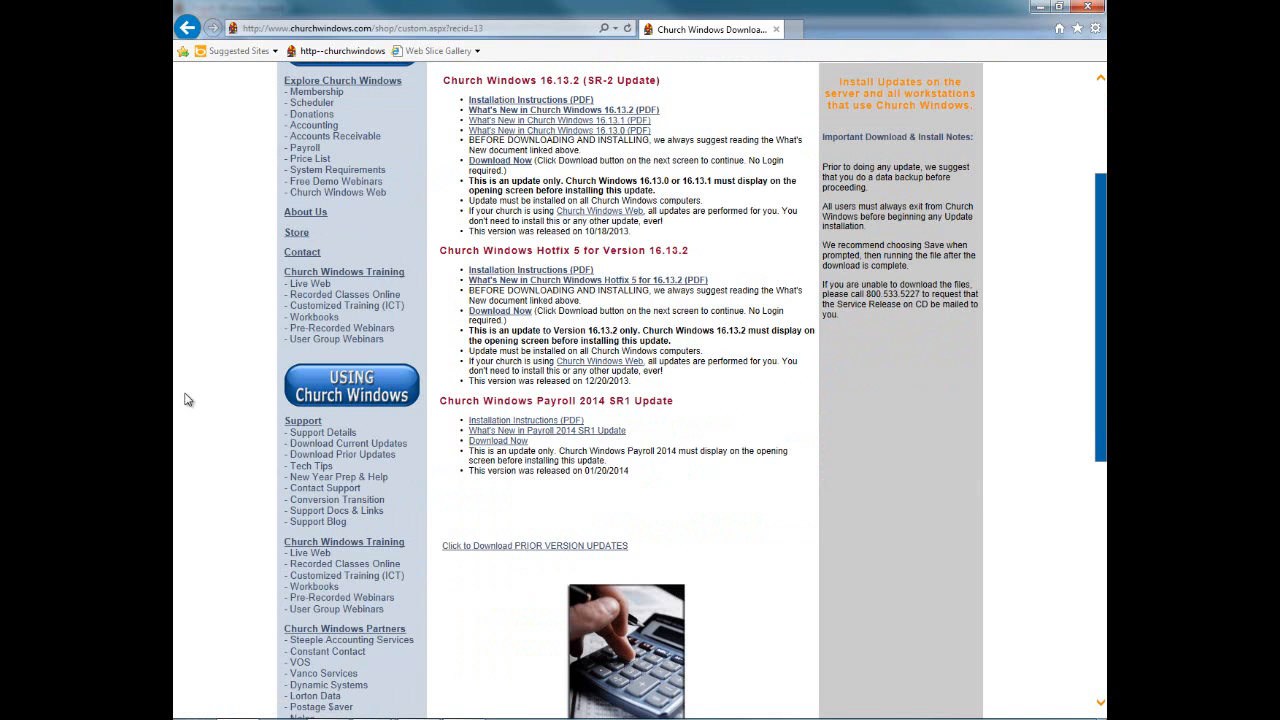
scroll(206, 499, "down", 1)
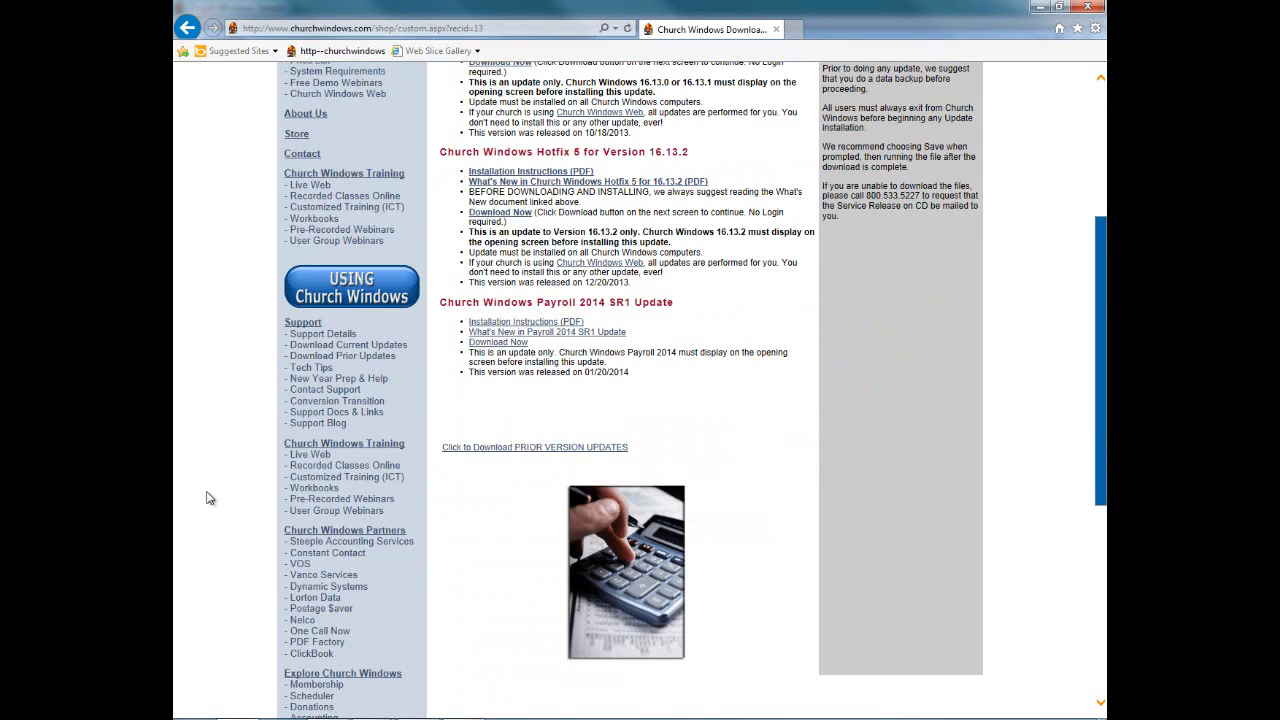
left_click(359, 420)
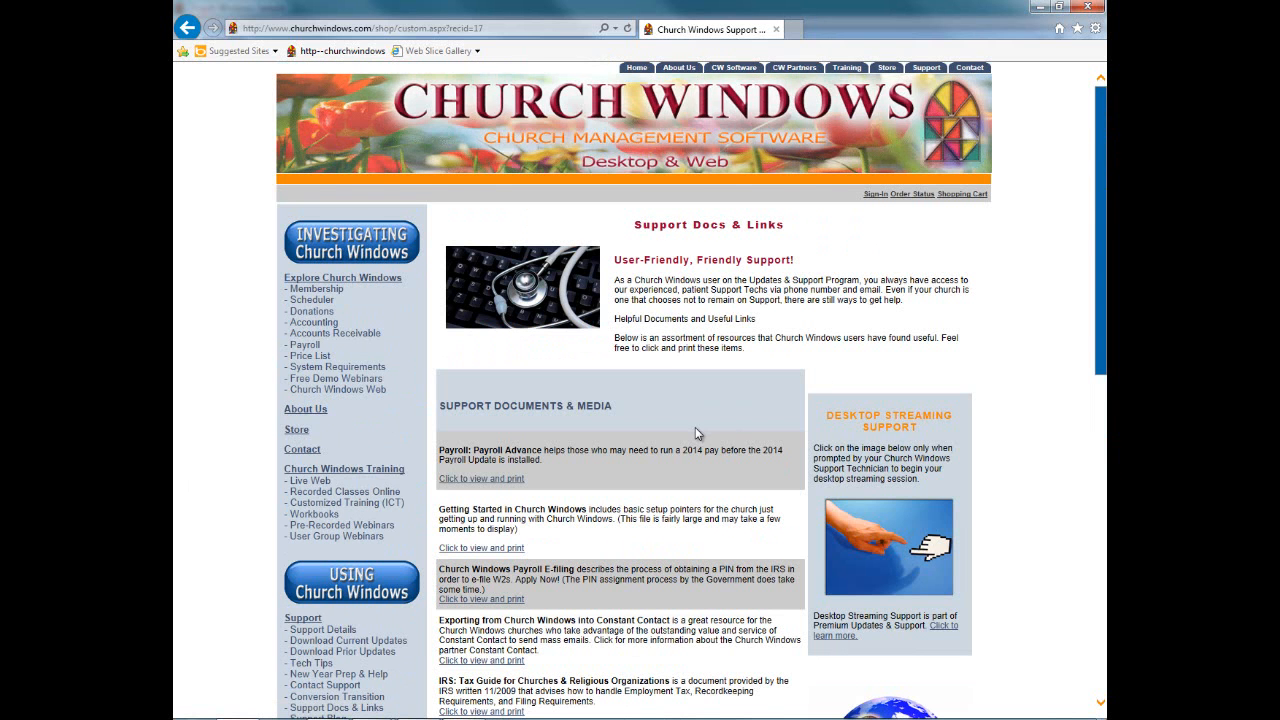
scroll(697, 433, "down", 4)
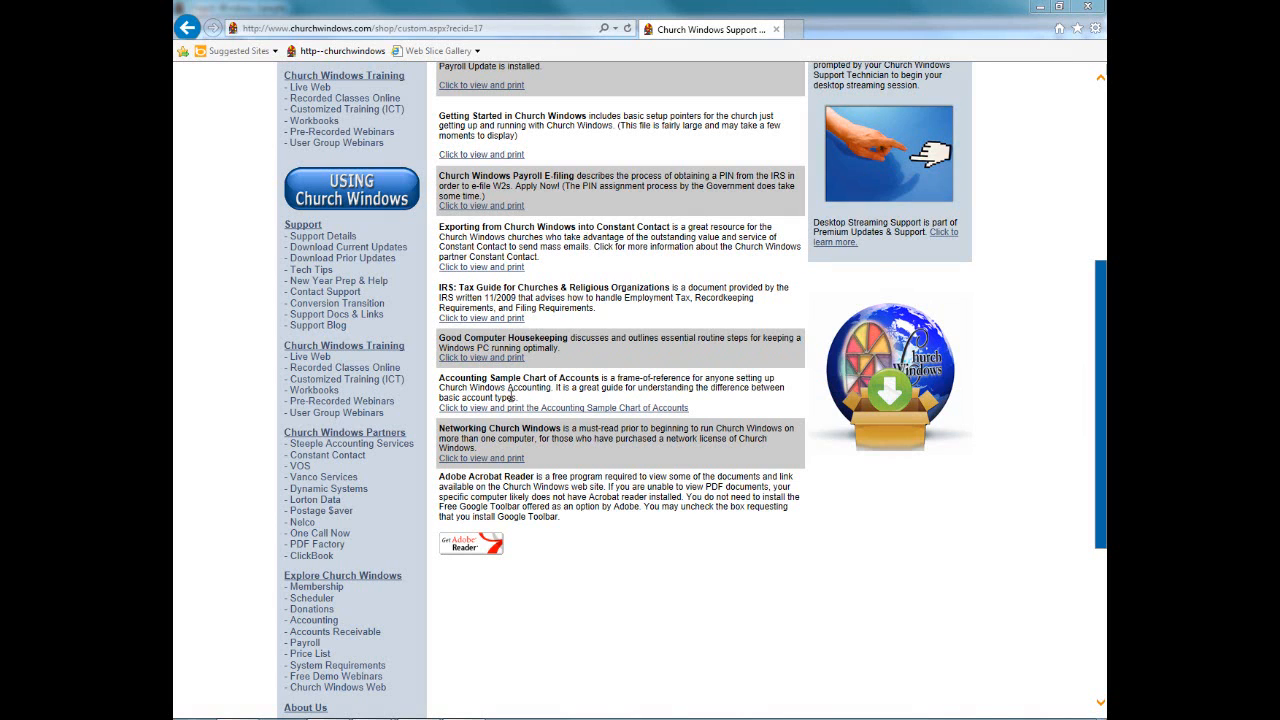
left_click(516, 408)
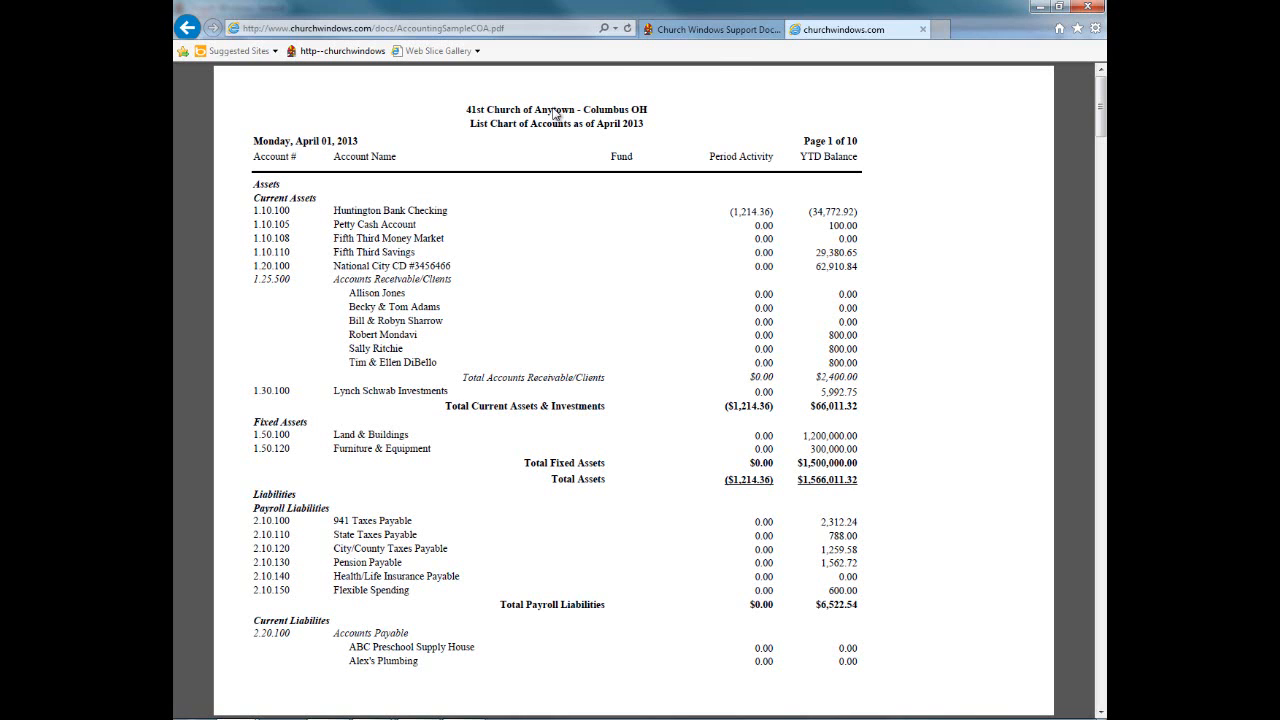
left_click(924, 31)
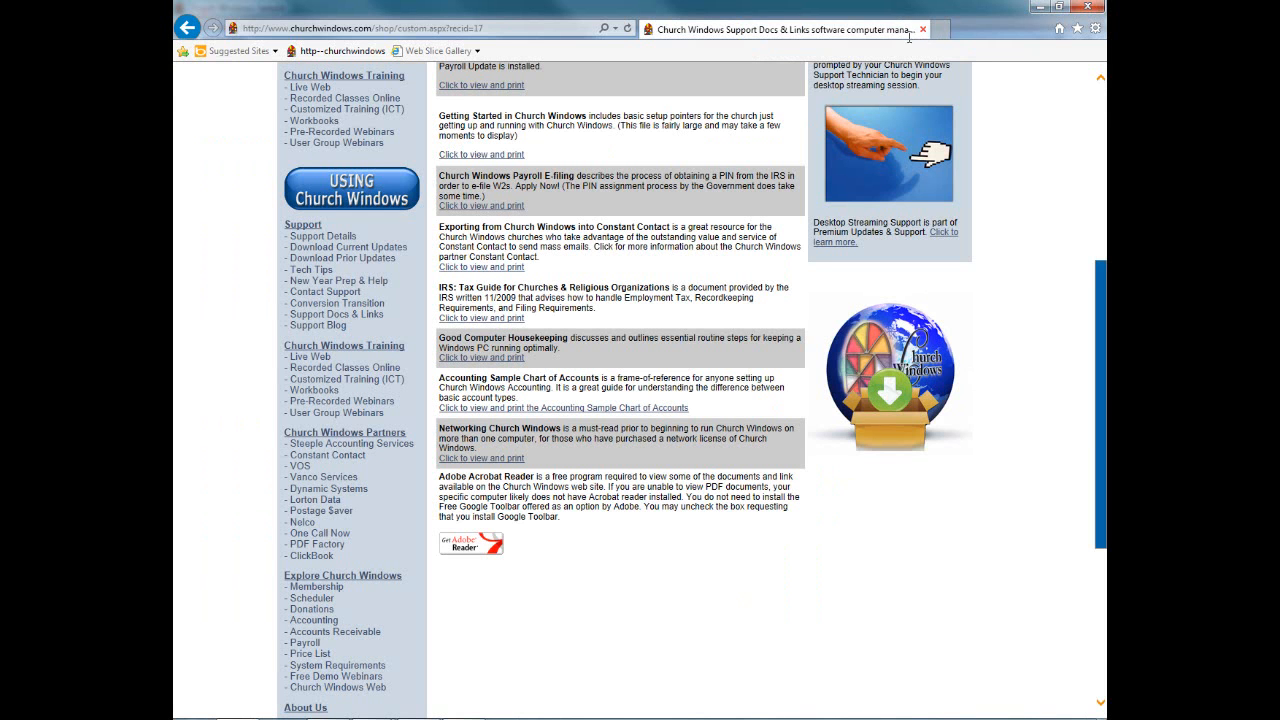
Step: Review the Accounting documents on the website's Conversion Transition page and leave the browser for the accounting setup
scroll(228, 464, "up", 2)
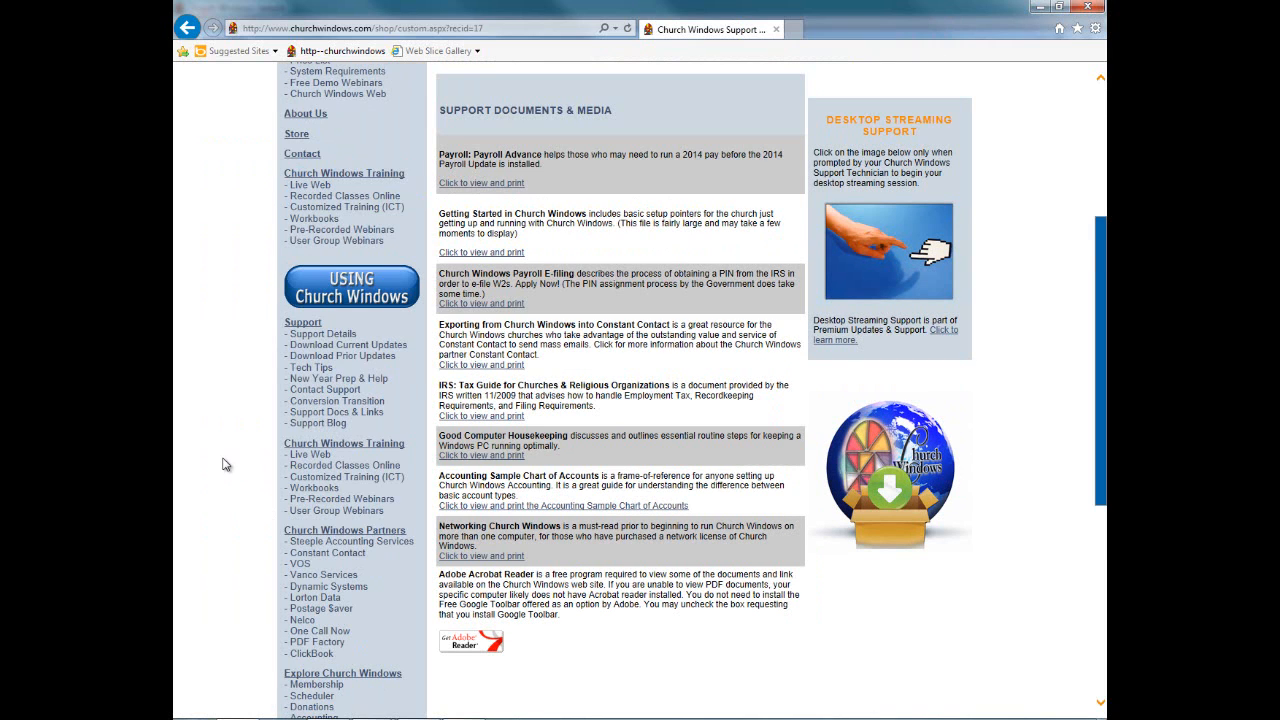
left_click(315, 403)
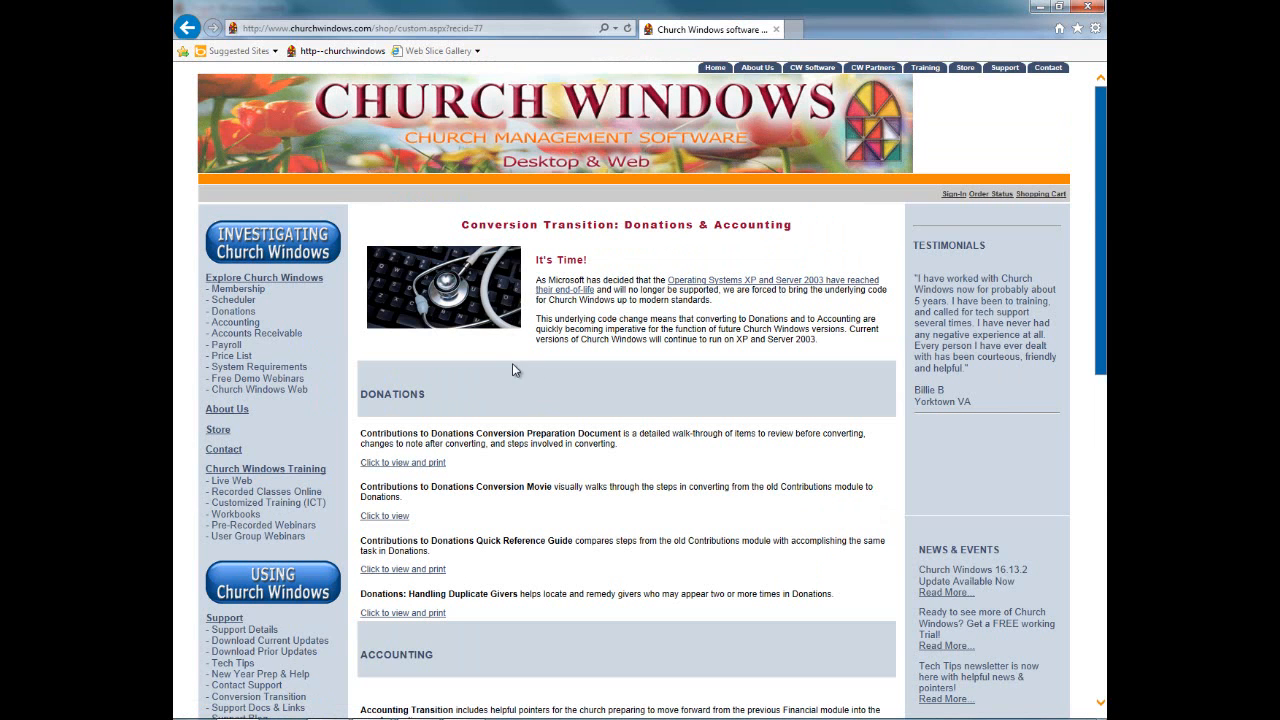
scroll(512, 363, "down", 4)
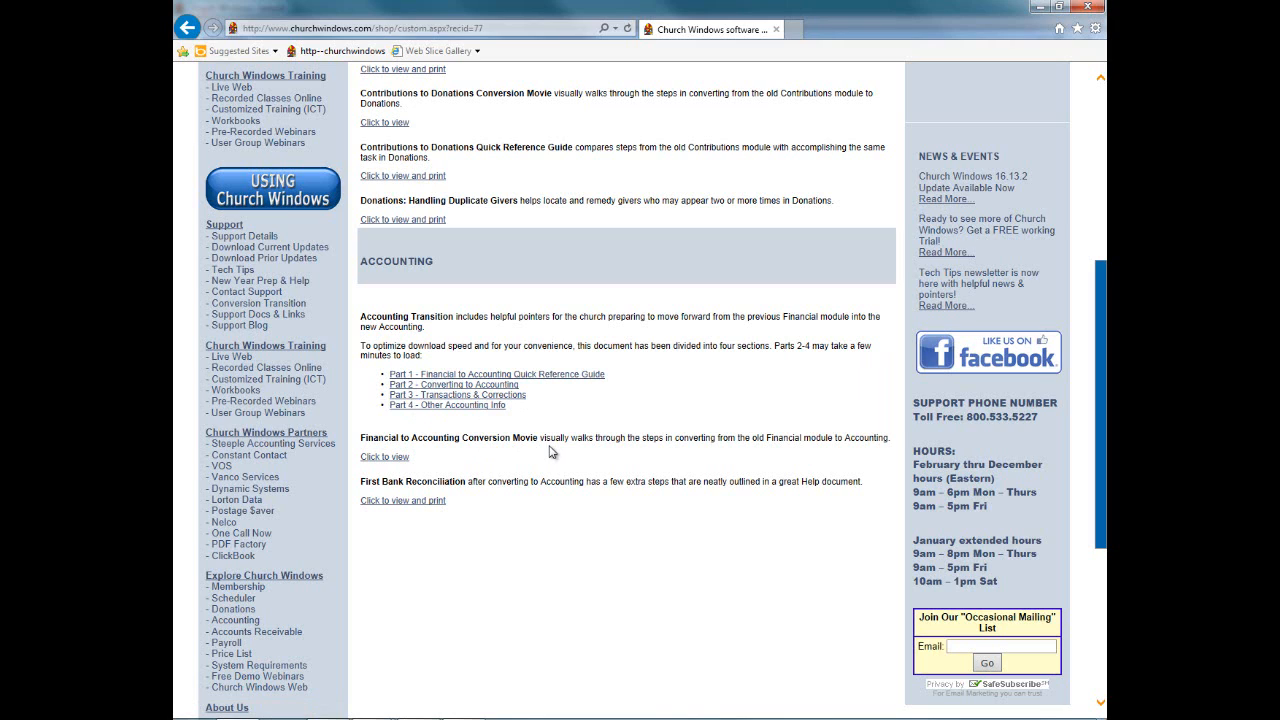
left_click(1099, 10)
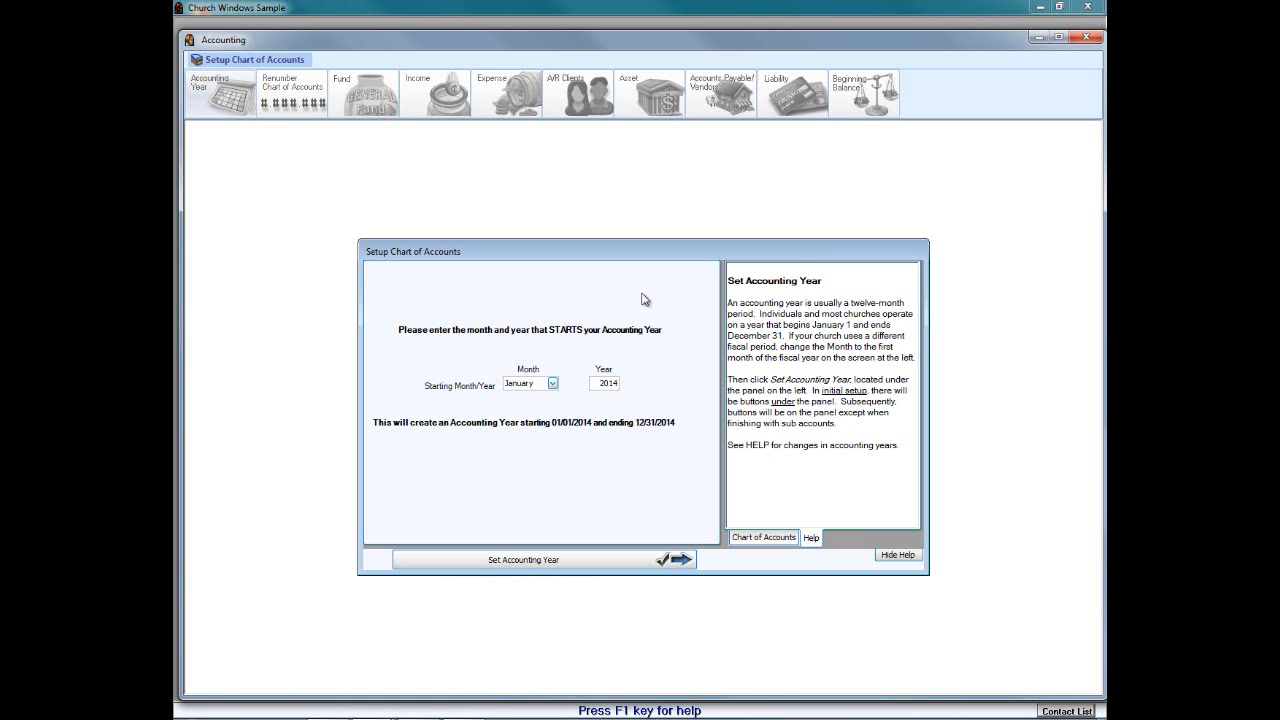
Step: Choose January as the accounting year's starting month and show the Chart of Accounts list in place of the help text
left_click(553, 385)
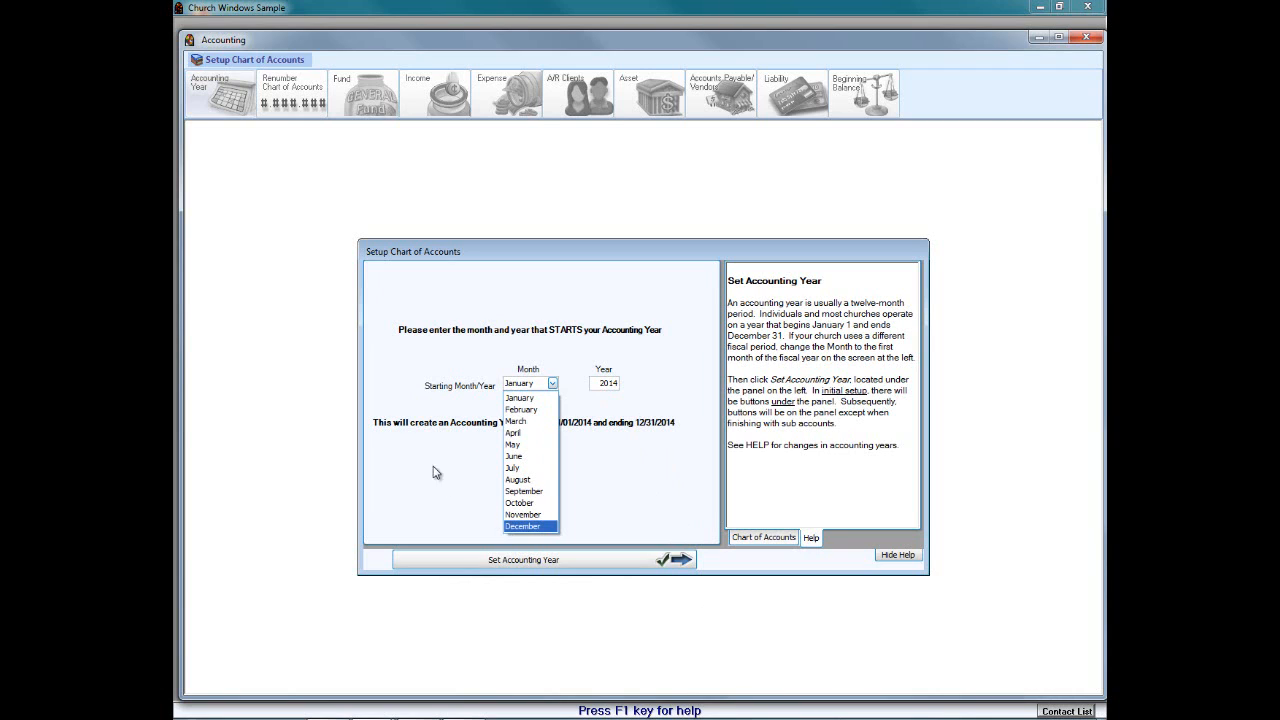
left_click(527, 399)
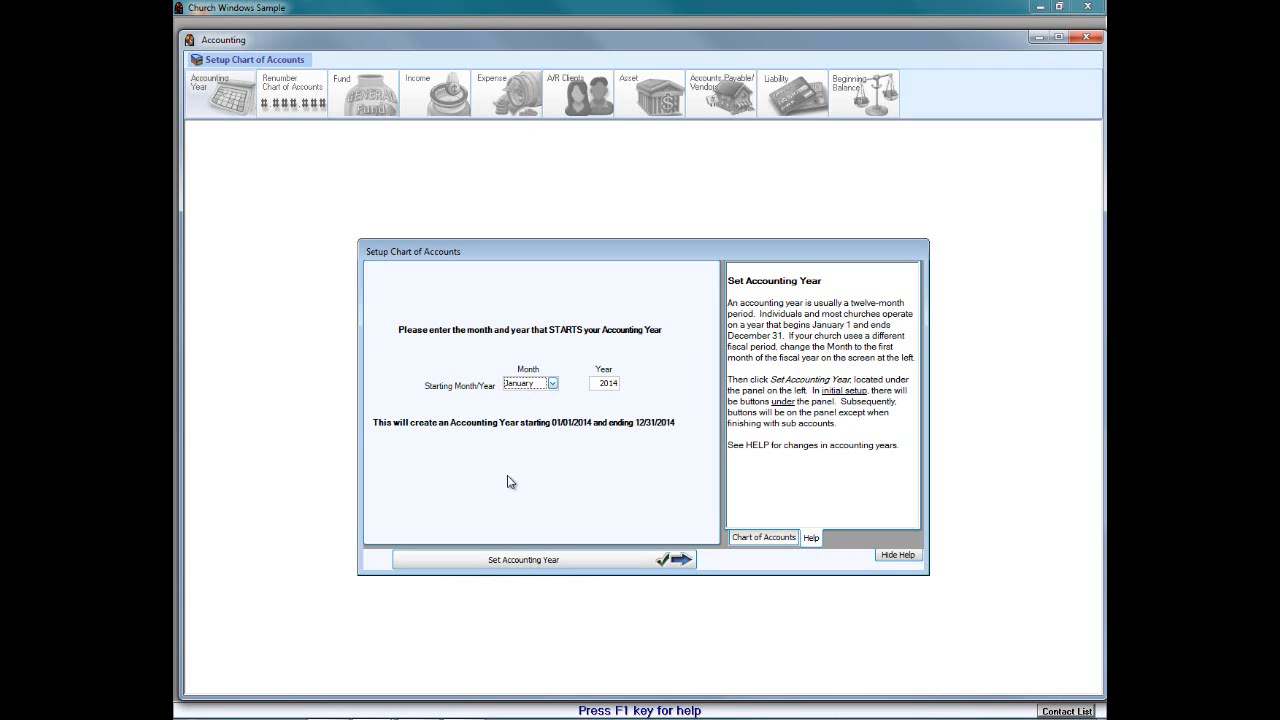
left_click(513, 560)
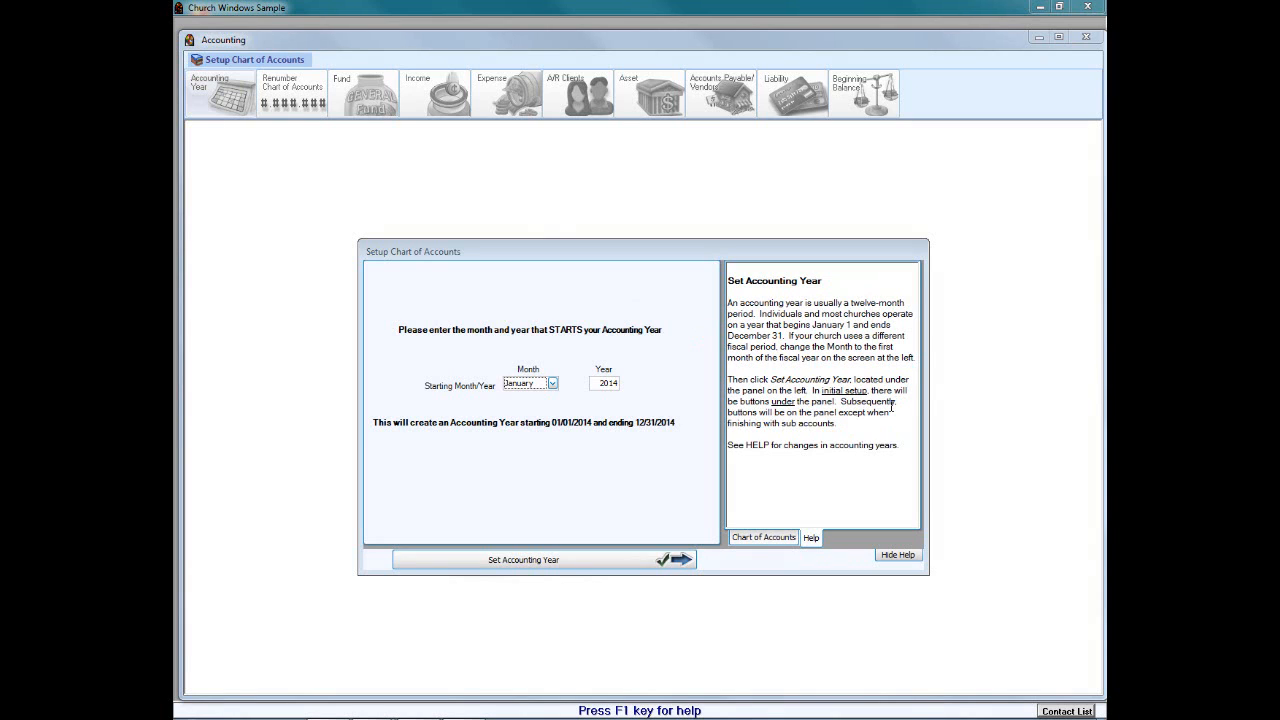
left_click(771, 540)
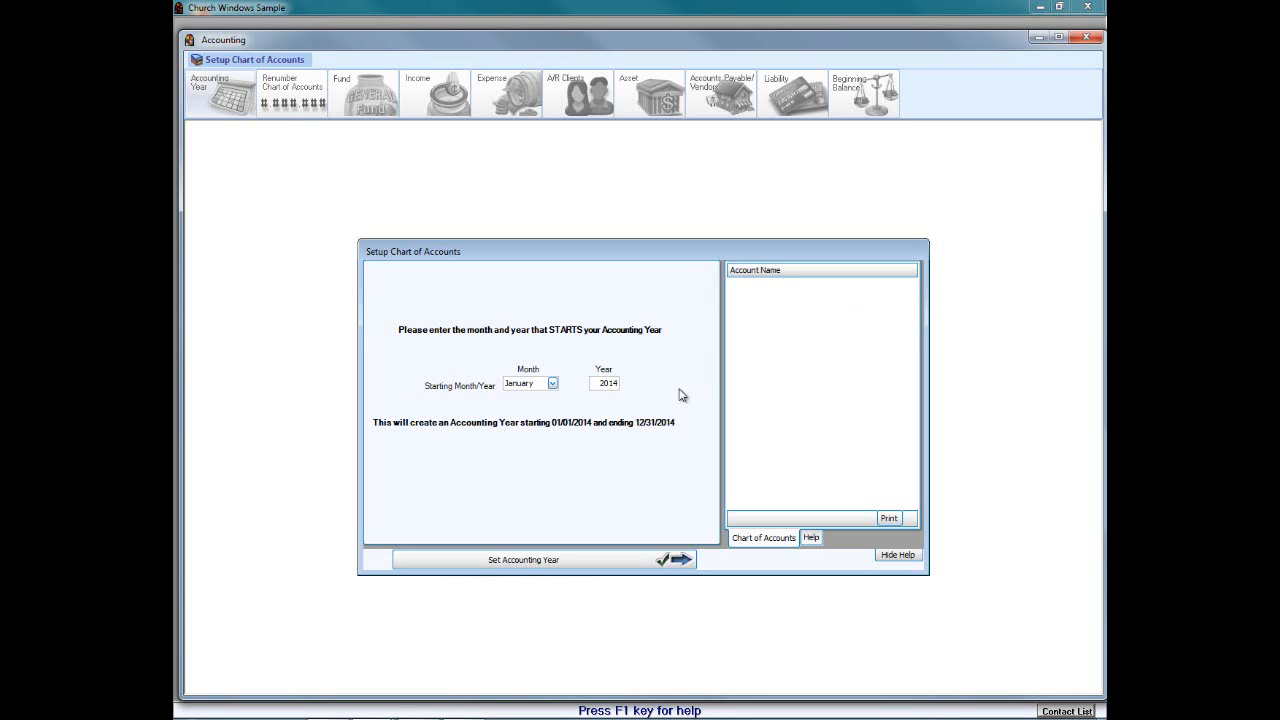
Step: Create the accounting year 01/01/2014 to 12/31/2014 and enable account numbers with the structure #.###.###
left_click(558, 561)
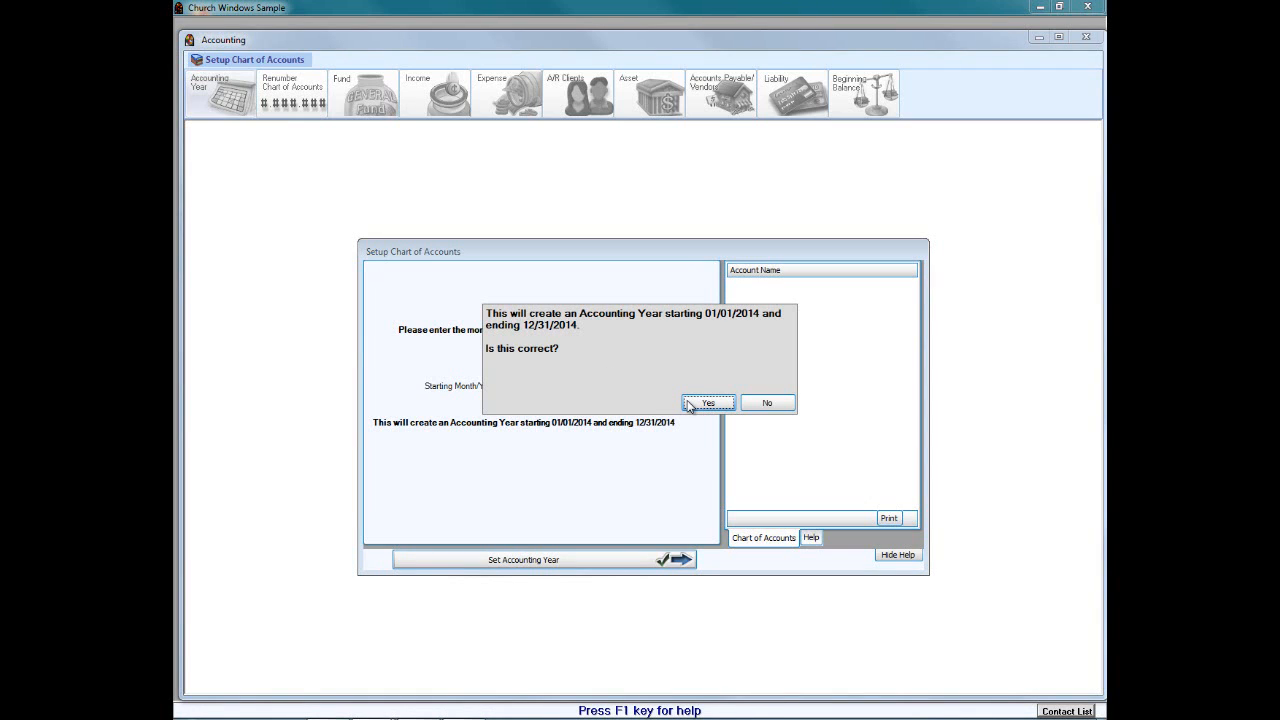
left_click(767, 403)
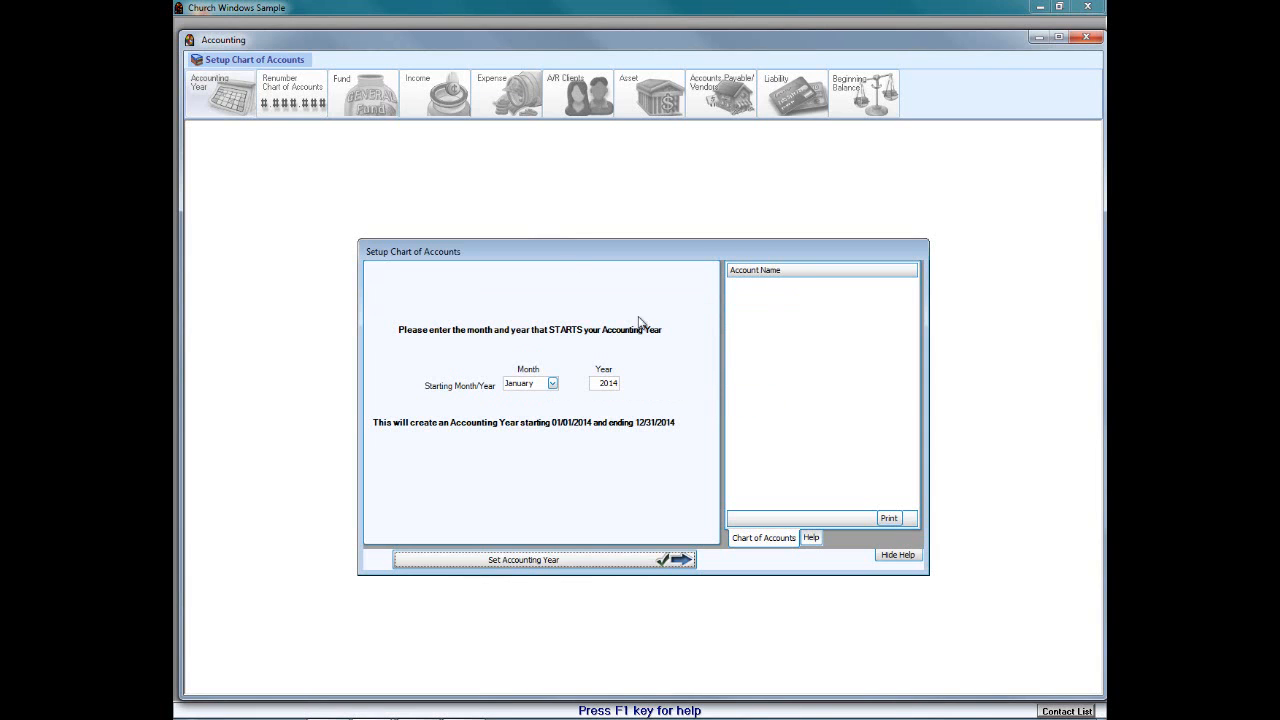
left_click(573, 559)
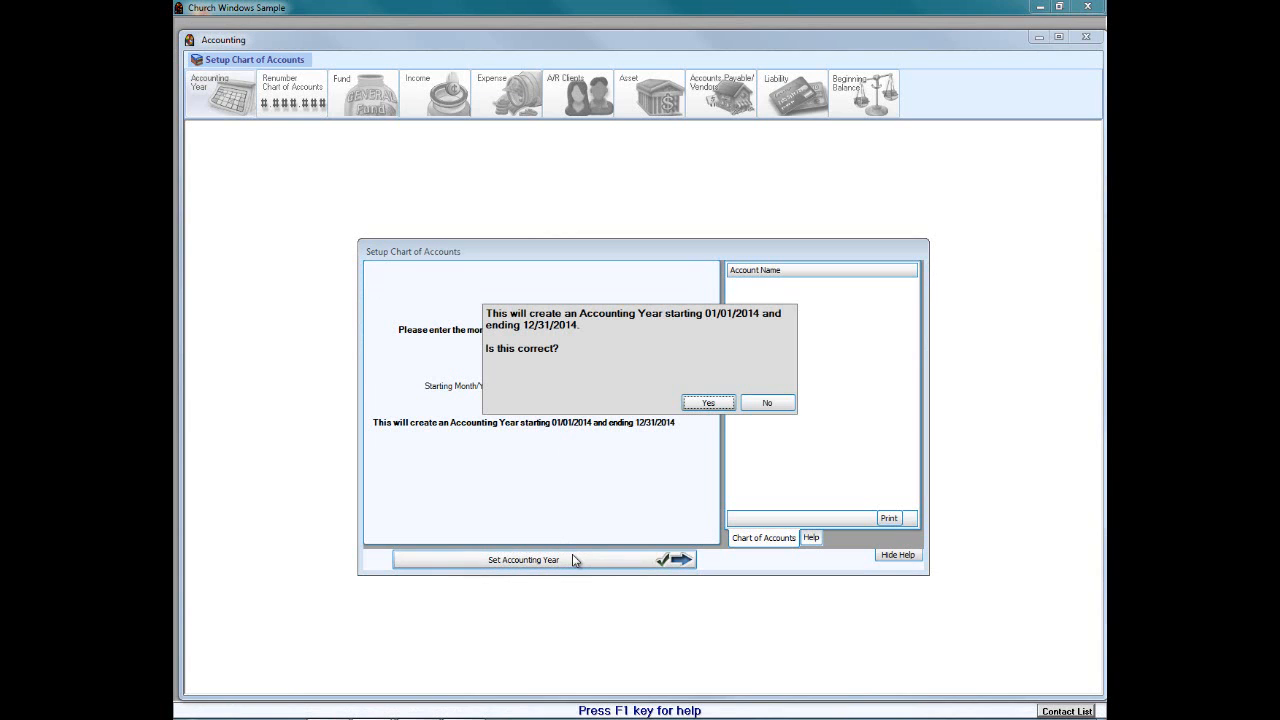
left_click(707, 403)
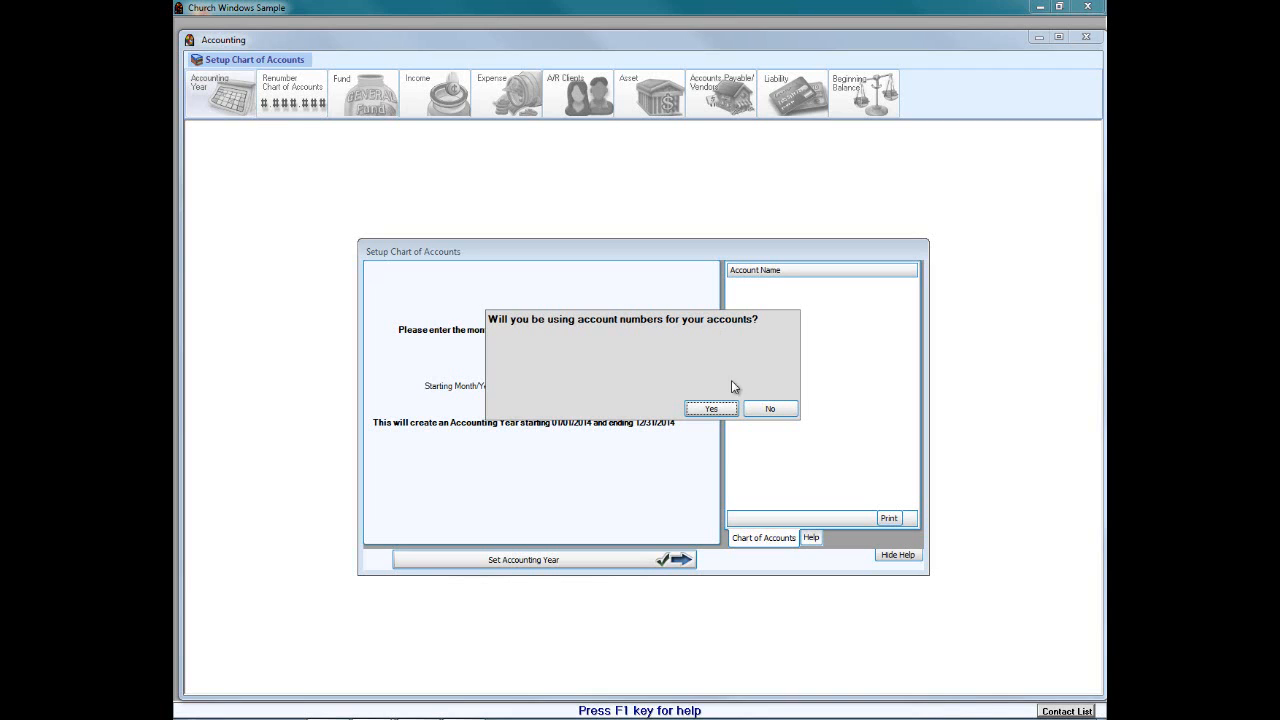
left_click(712, 410)
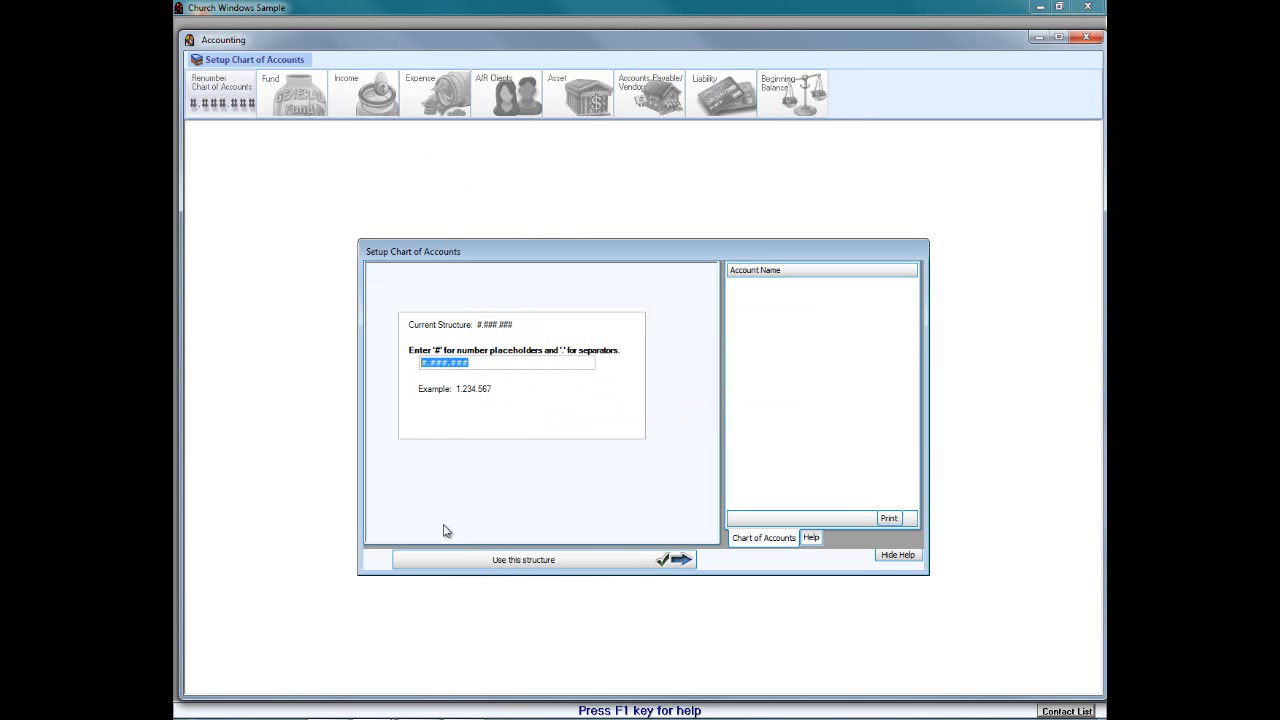
left_click(553, 562)
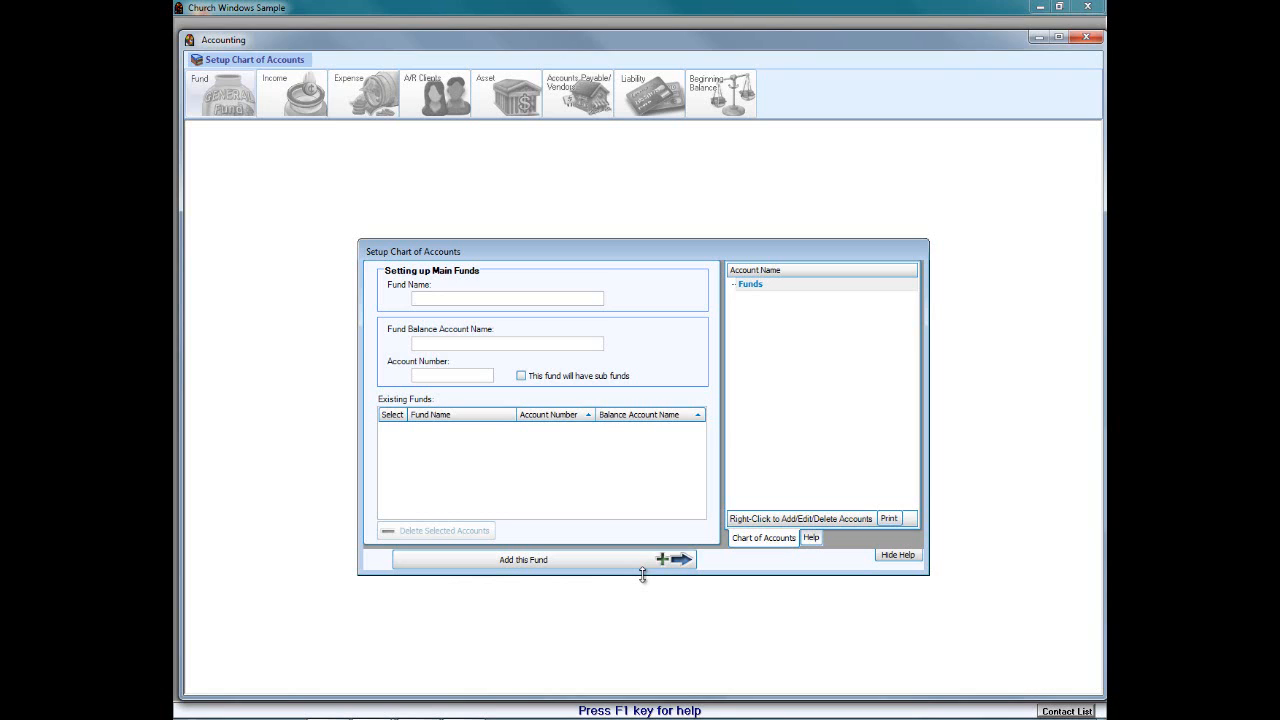
Step: Add the main fund General Operating Fund with the balance account General Operating Fund Balance, numbered 3.100.100, without sub funds
left_click(425, 299)
type("General Operating Fund")
key("Tab")
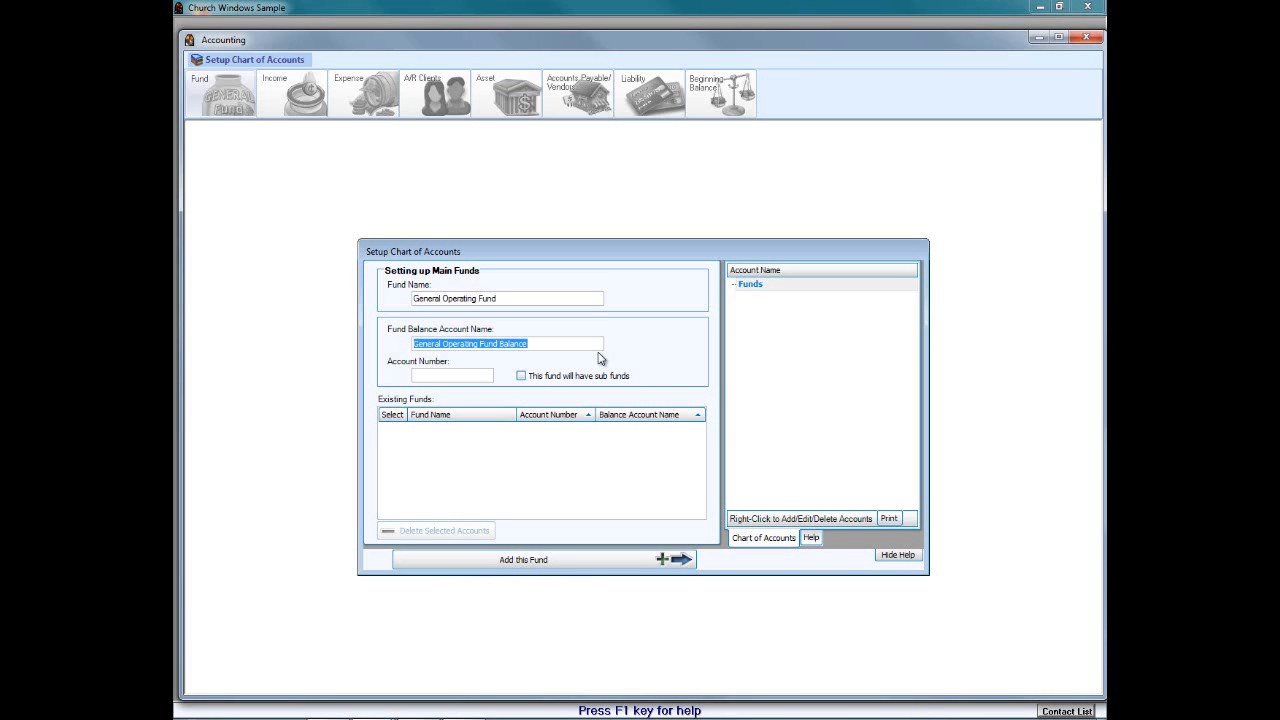
key("Tab")
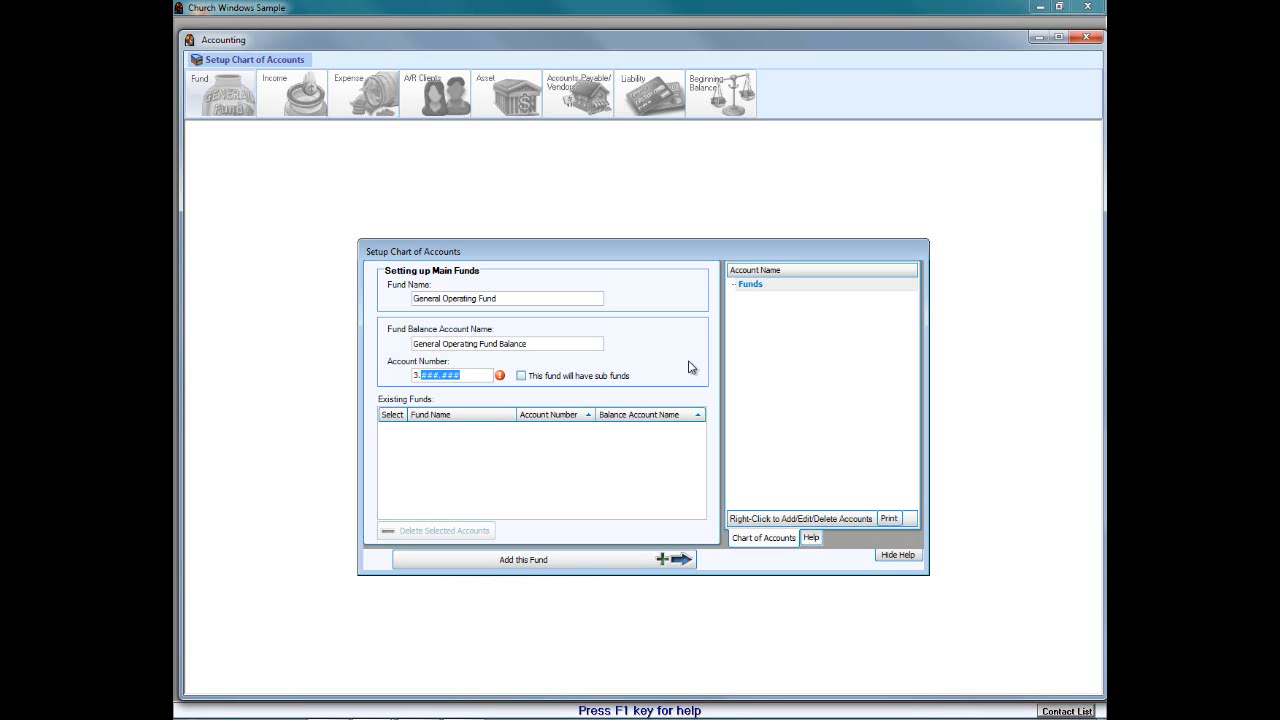
type("100100")
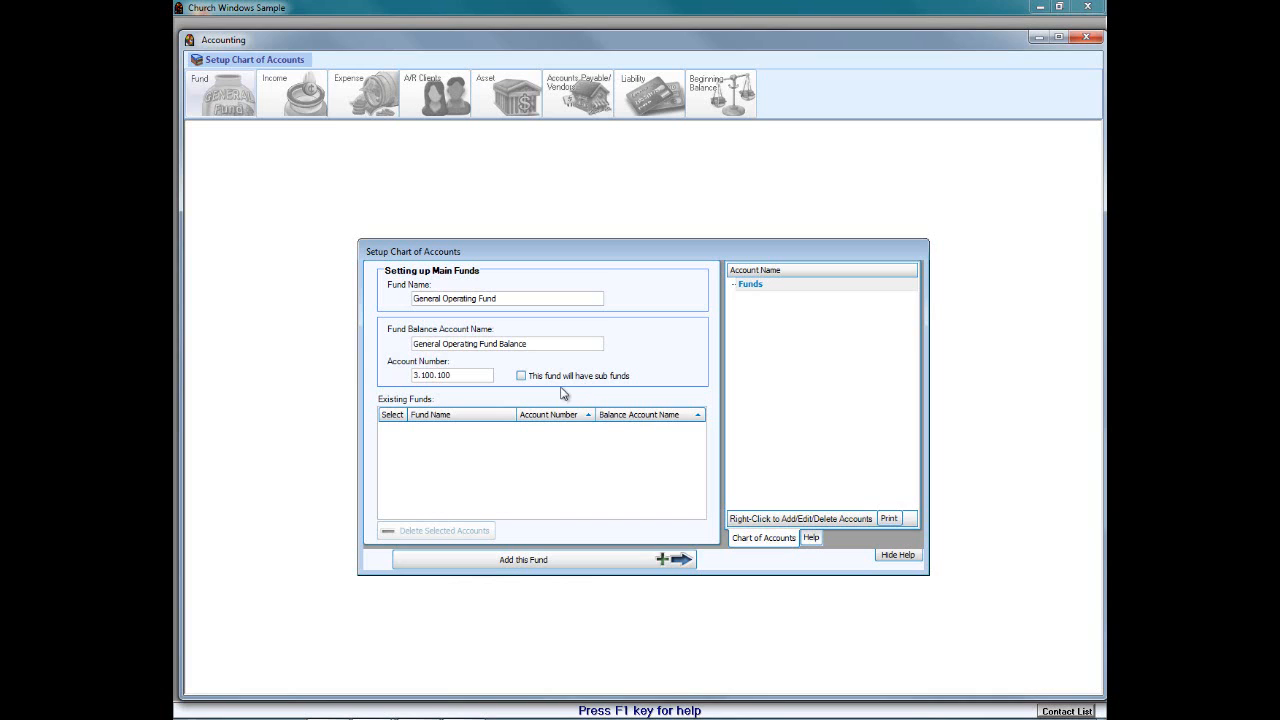
left_click(528, 564)
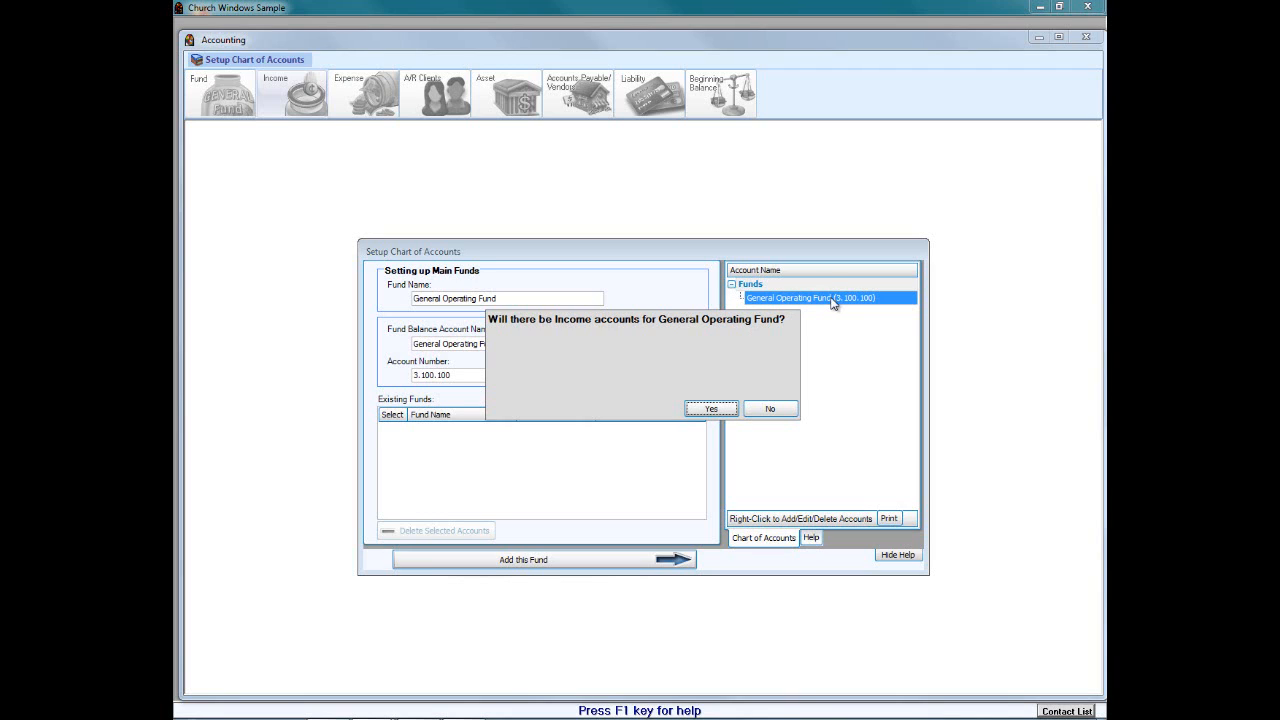
Step: Include income accounts for the General Operating Fund and add General Tithes and Offerings numbered 4.100.100
left_click(711, 410)
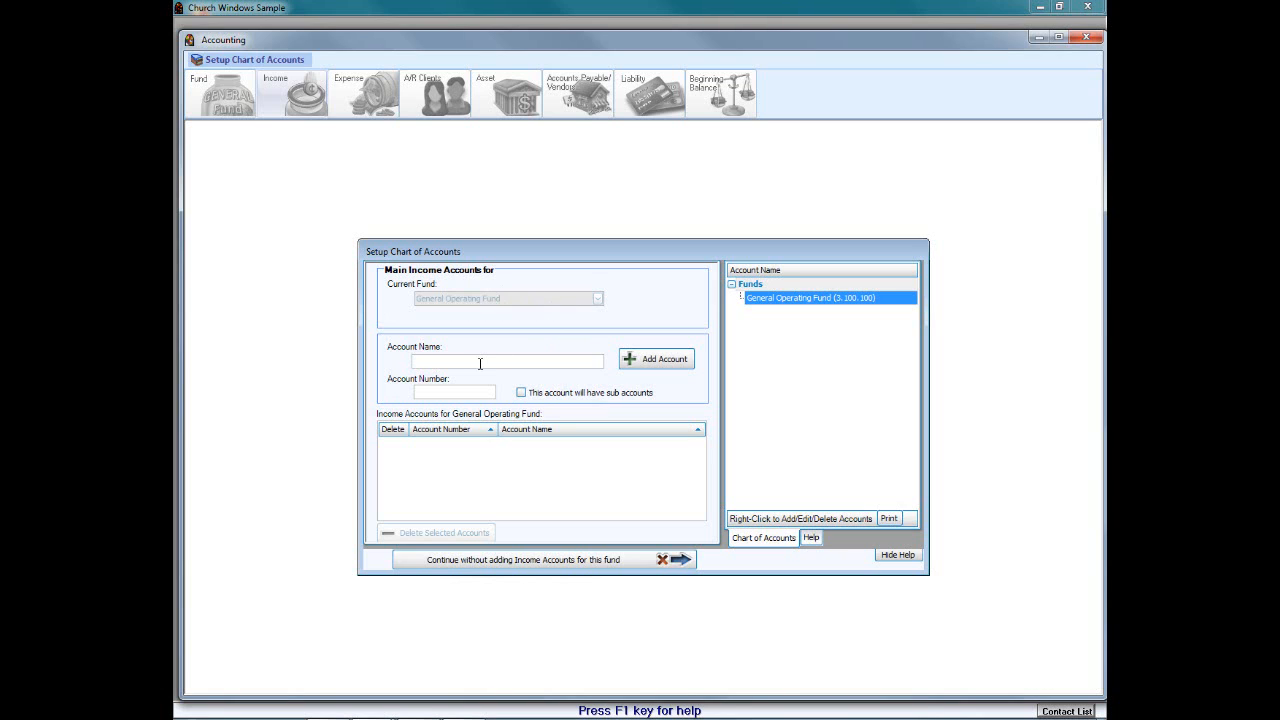
type("General")
type("ithes and Offerings")
key("Tab")
type("100.100")
left_click(660, 366)
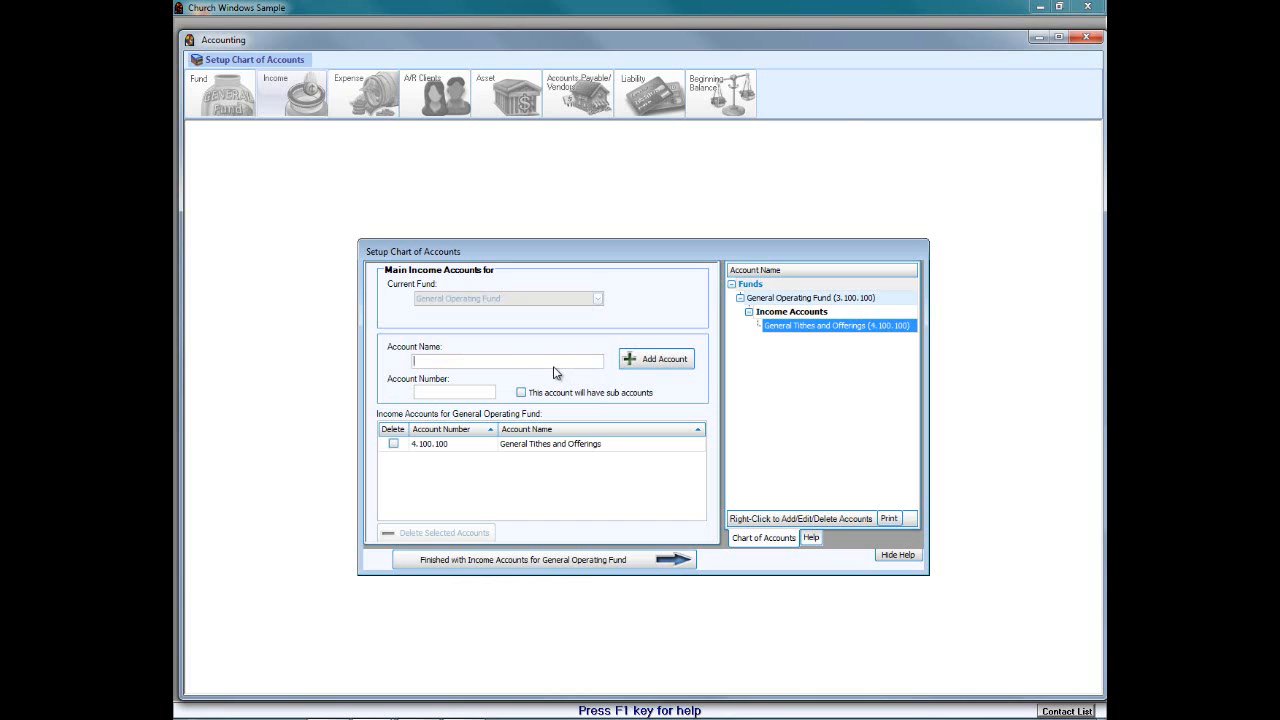
Step: Add a Flowers income account numbered 4.100.110 and finish the General Operating Fund's income accounts
type("Flowers")
key("Tab")
type("100.110")
left_click(651, 361)
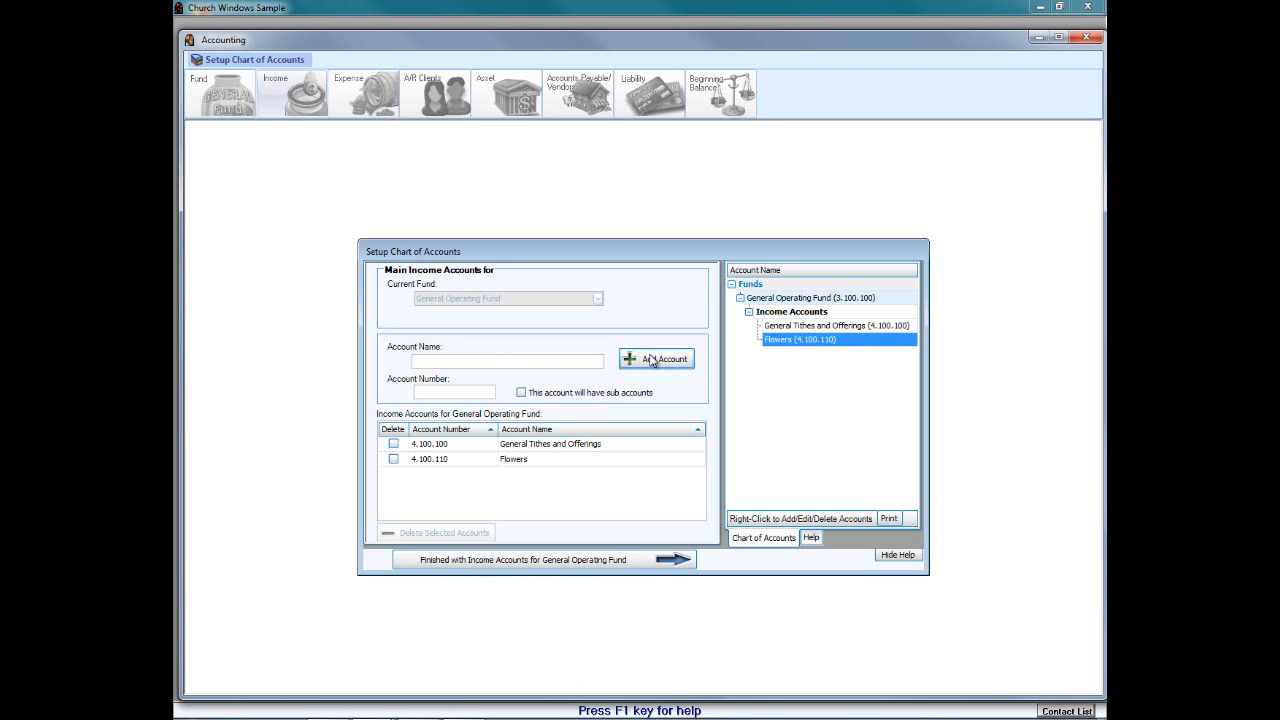
left_click(537, 565)
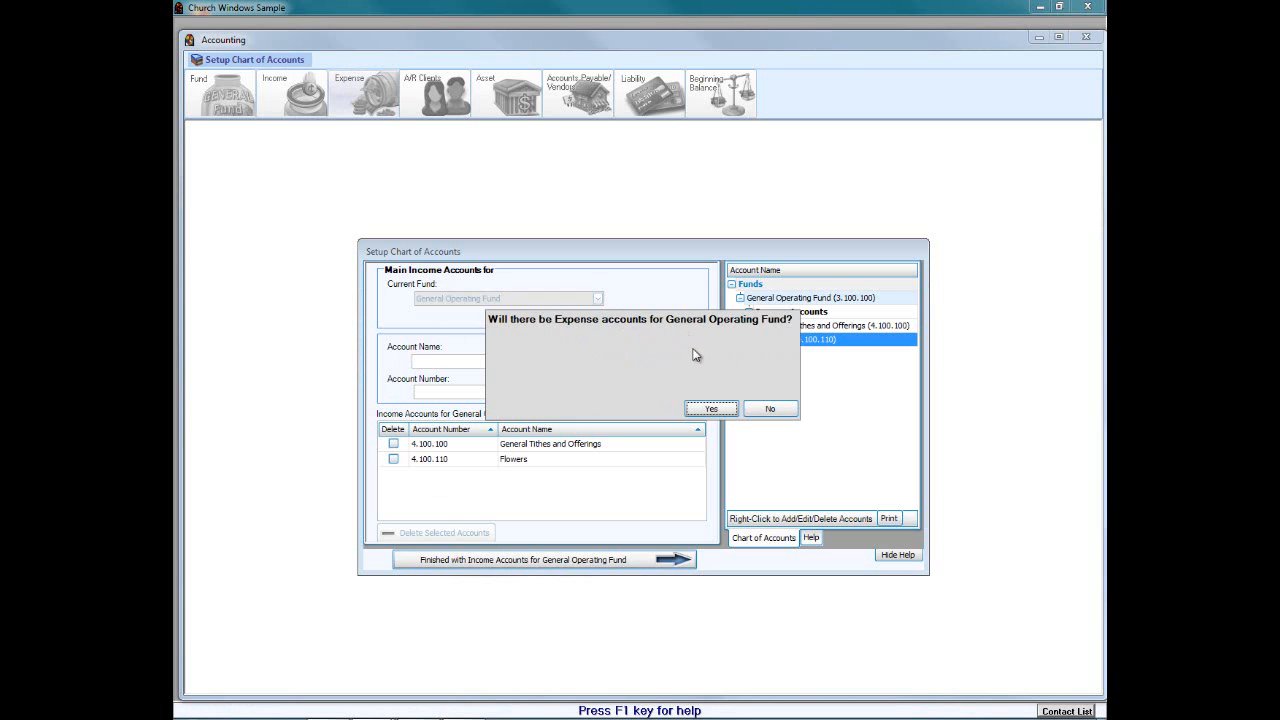
Step: Include expense accounts for the General Operating Fund and add Office Expenses numbered 5.100.100
left_click(712, 409)
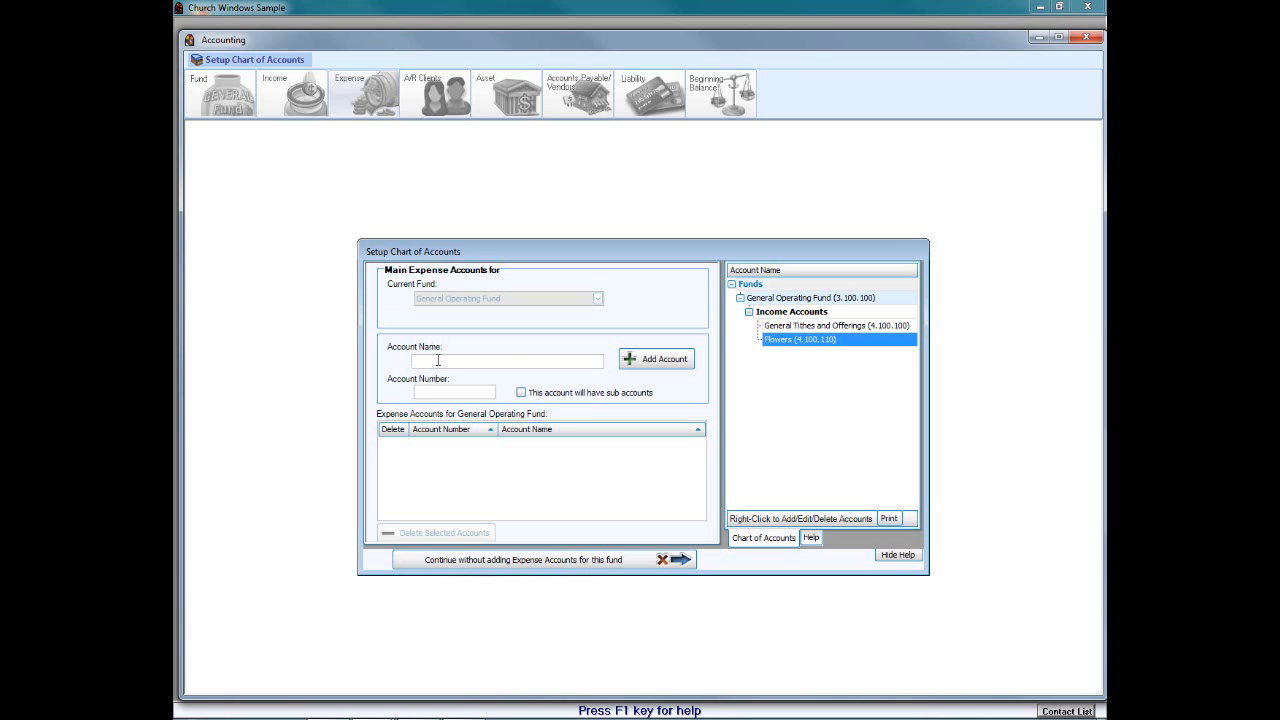
type("Office Expenses")
key("Tab")
type("100")
left_click(648, 366)
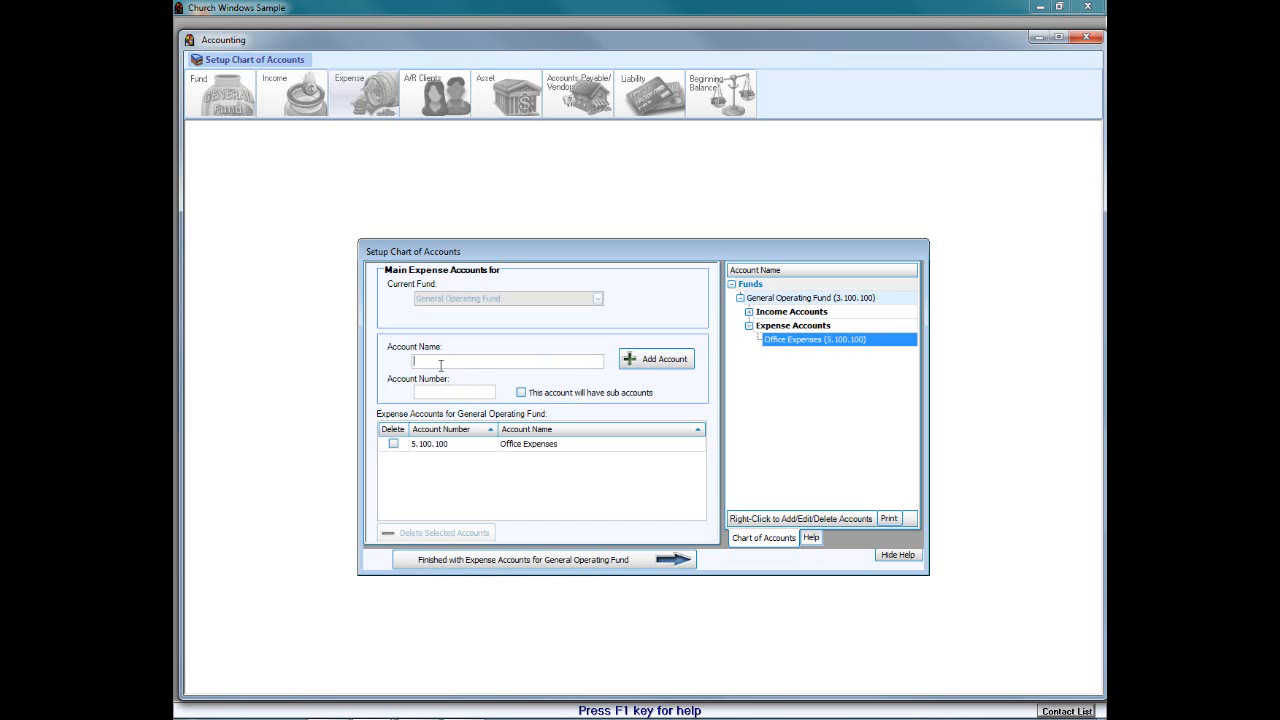
Step: Add a Payroll expense account numbered 5.100.110 and expand the fund's income accounts in the chart of accounts
left_click(440, 366)
type("A")
key("BackSpace")
type("Payroll")
key("Tab")
type("100110")
left_click(684, 364)
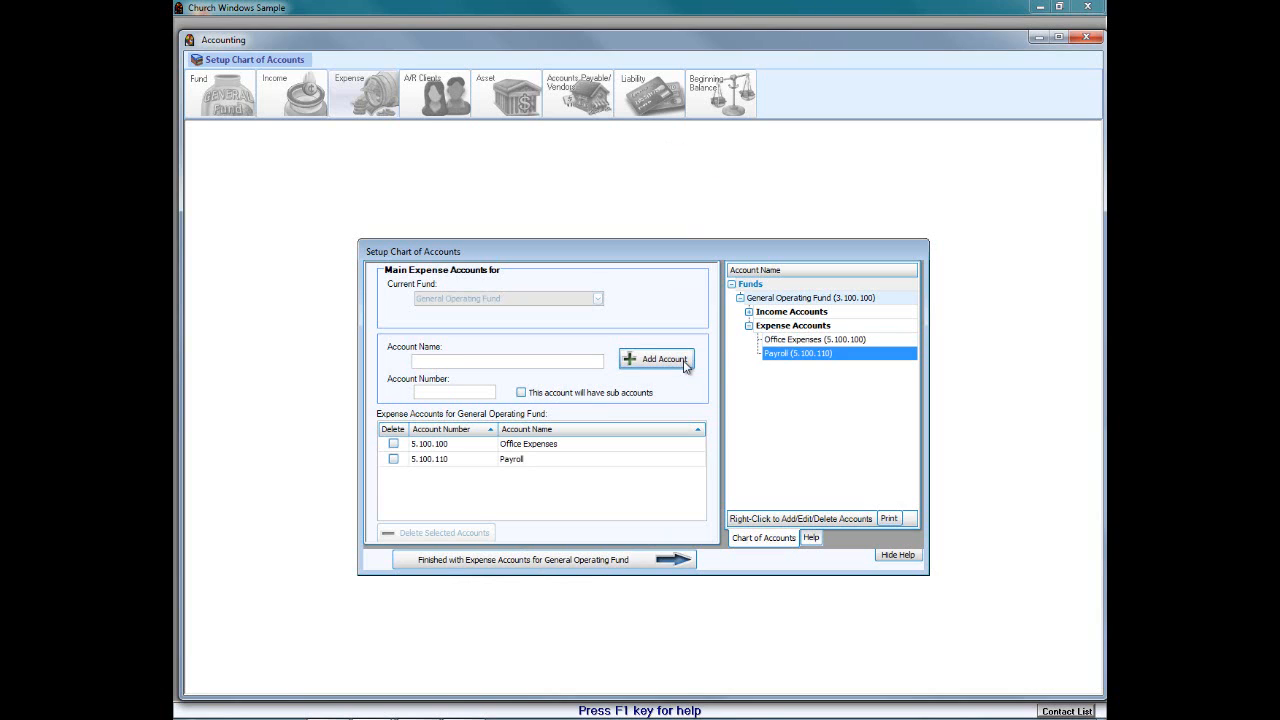
left_click(749, 312)
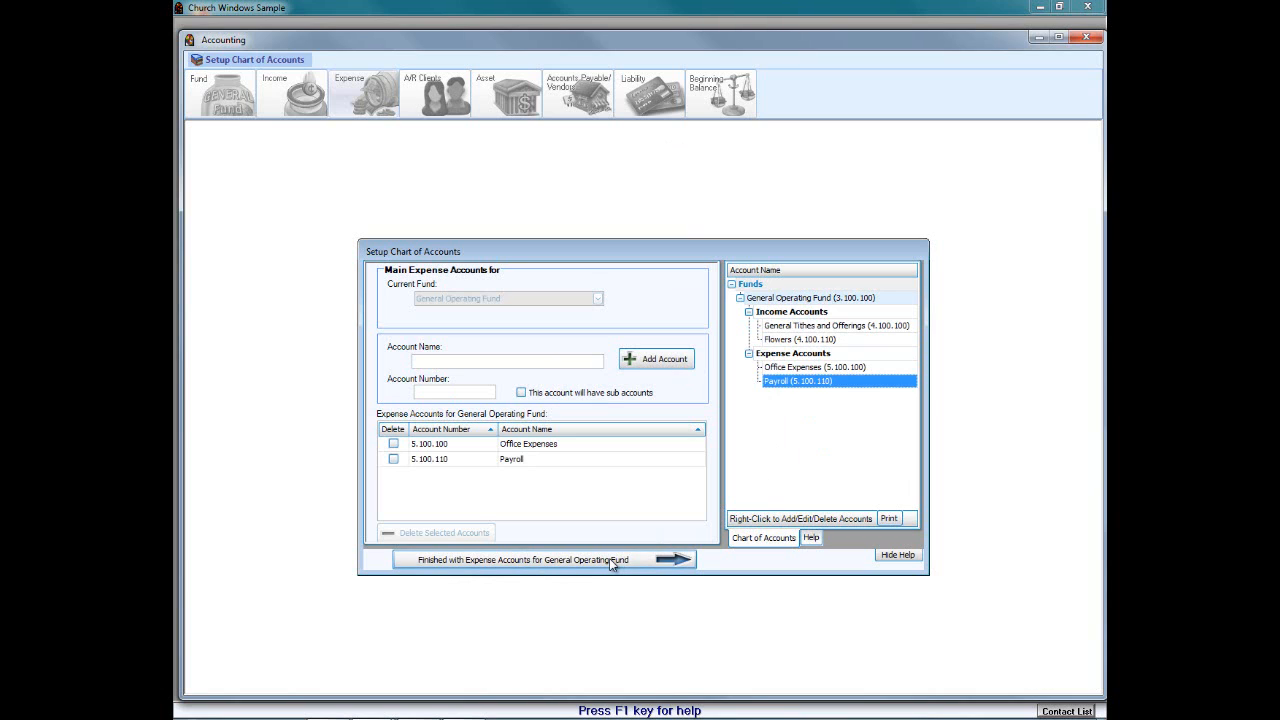
Step: Finish the General Operating Fund's expense accounts without setting up another fund and set the Accounts Receivable/Clients number to 1.000.000
left_click(511, 560)
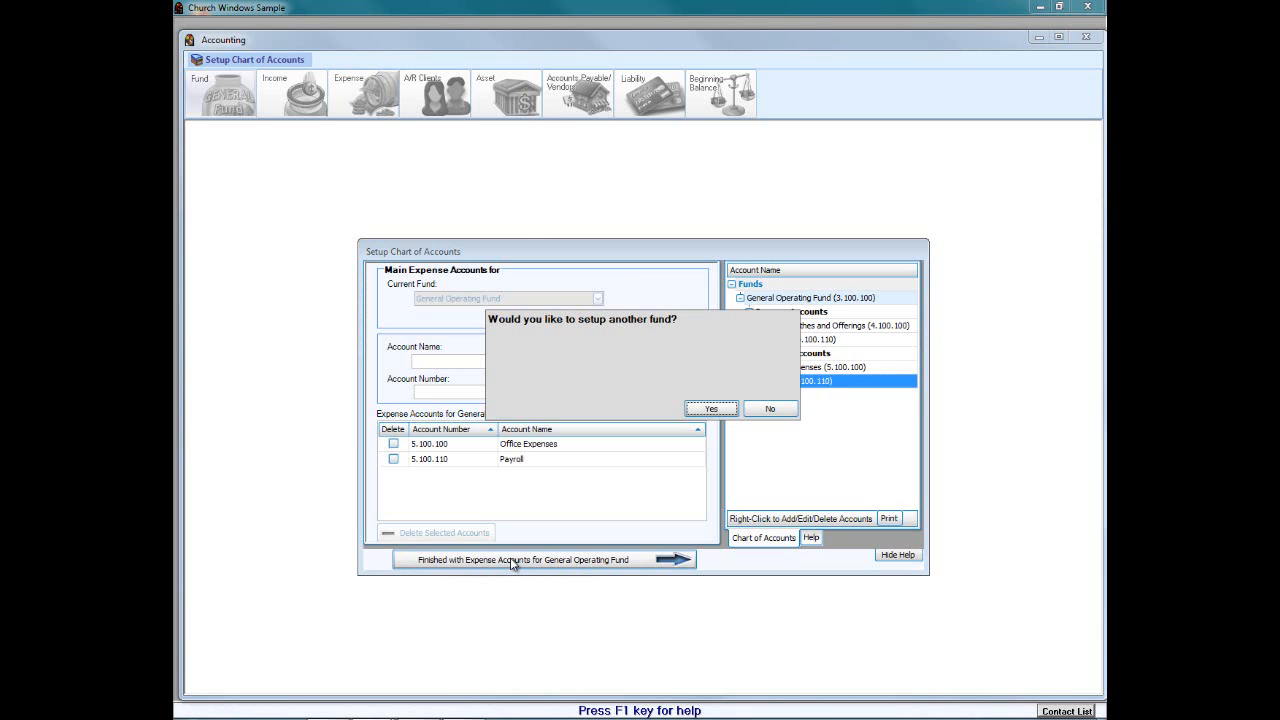
left_click(758, 412)
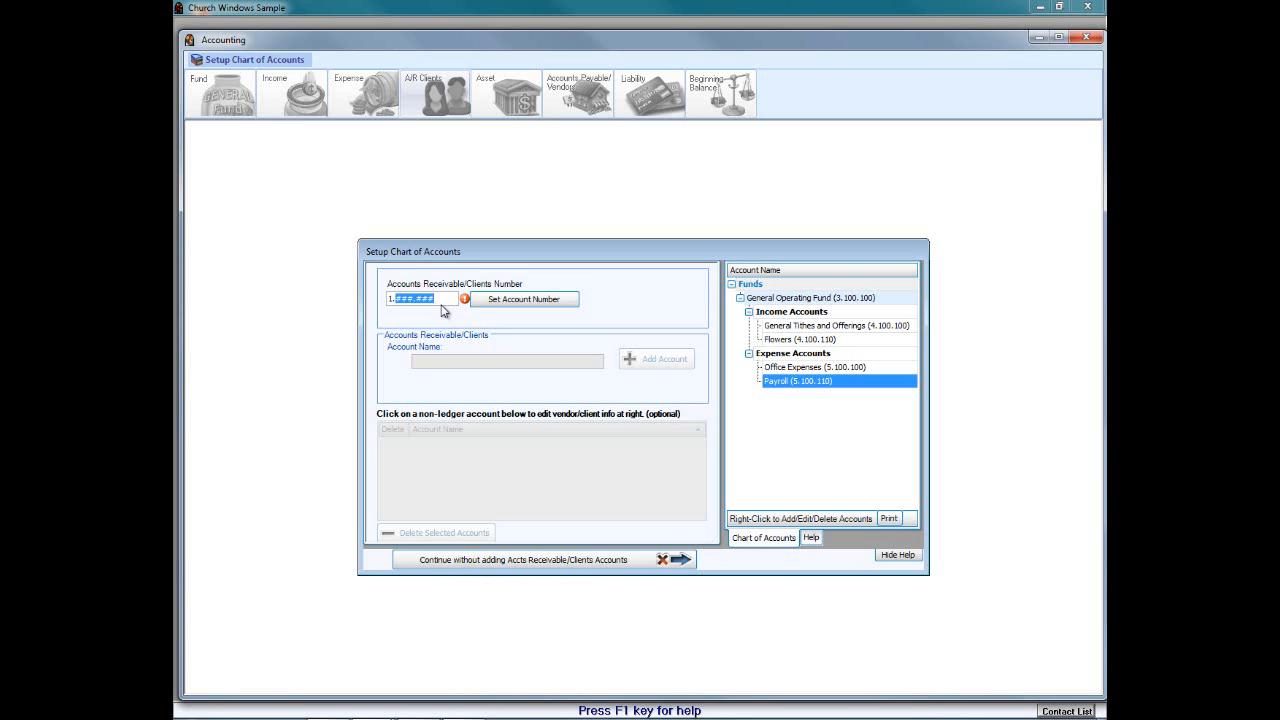
type("0000000")
left_click(507, 305)
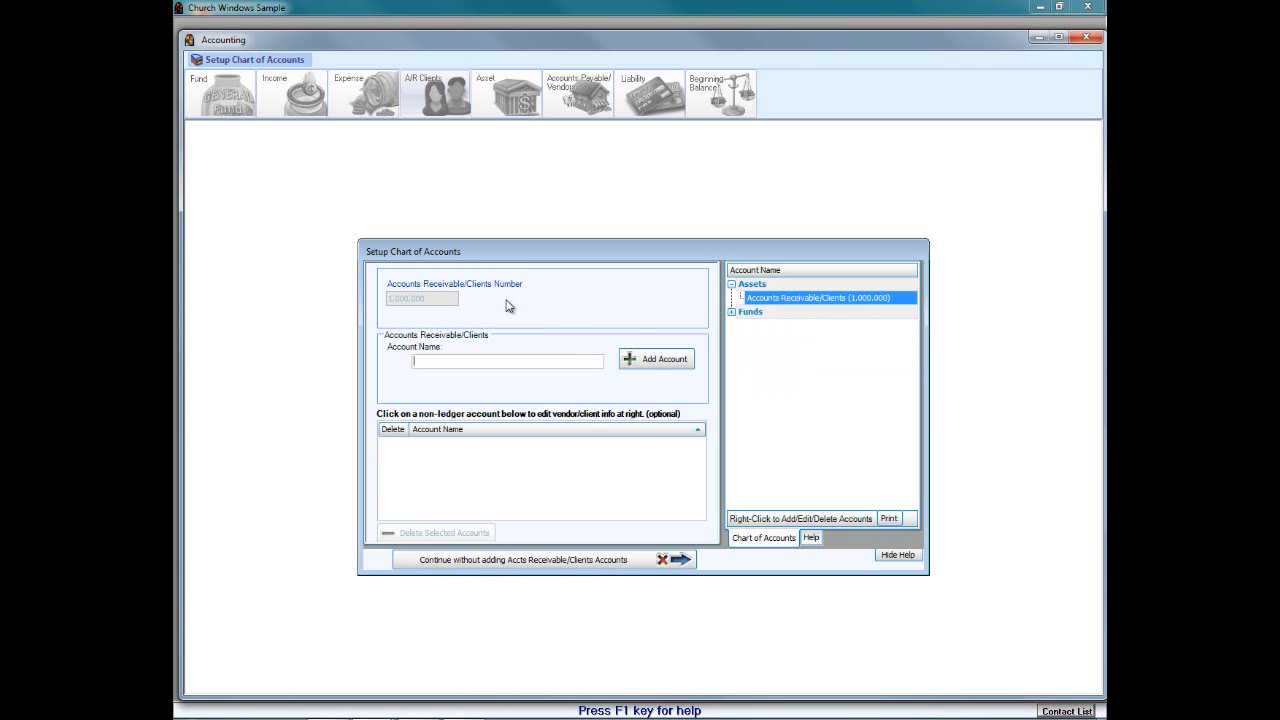
Step: Expand the General Operating Fund's income and expense accounts in the chart and continue without adding Accounts Receivable/Clients accounts
left_click(732, 312)
left_click(740, 326)
left_click(749, 340)
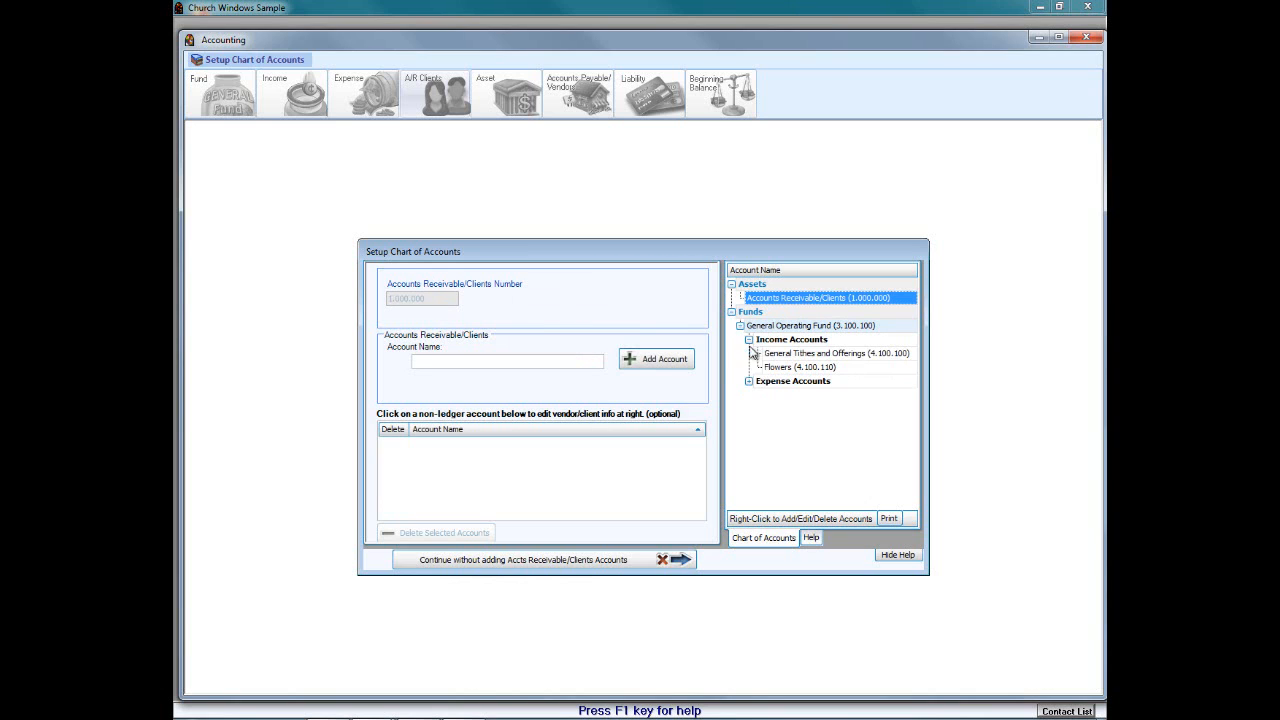
left_click(749, 381)
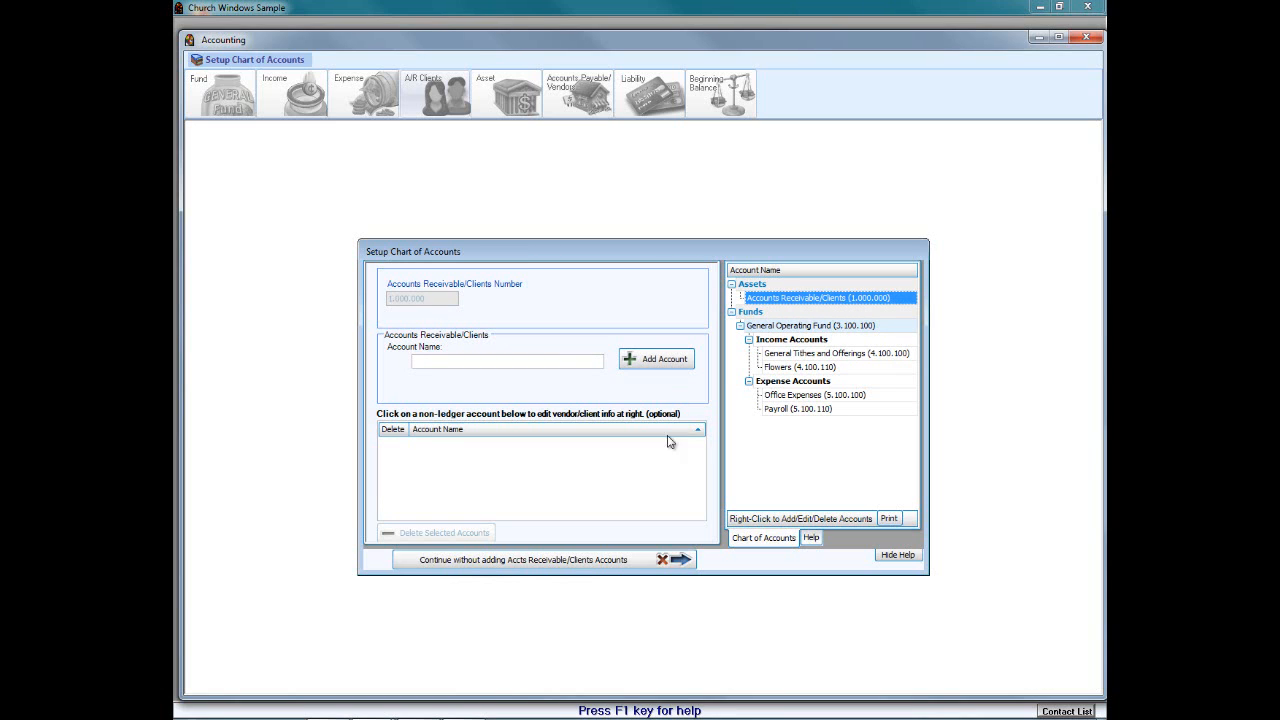
left_click(568, 561)
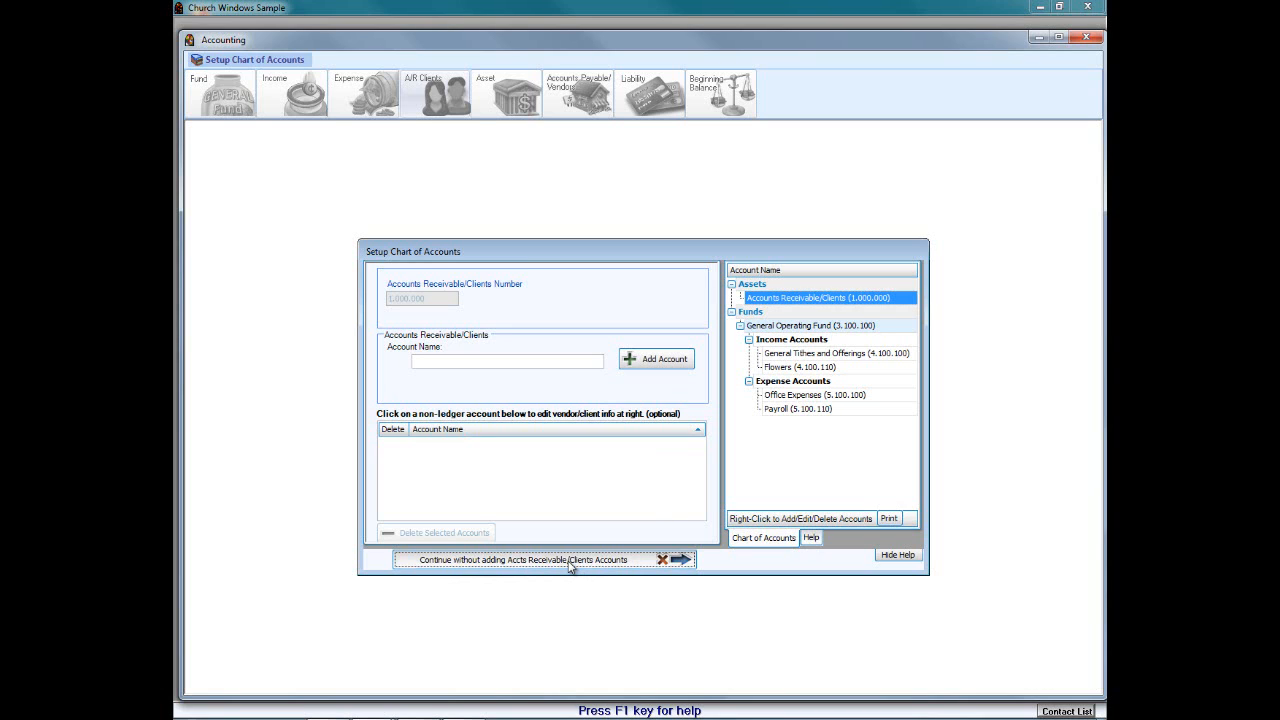
left_click(568, 561)
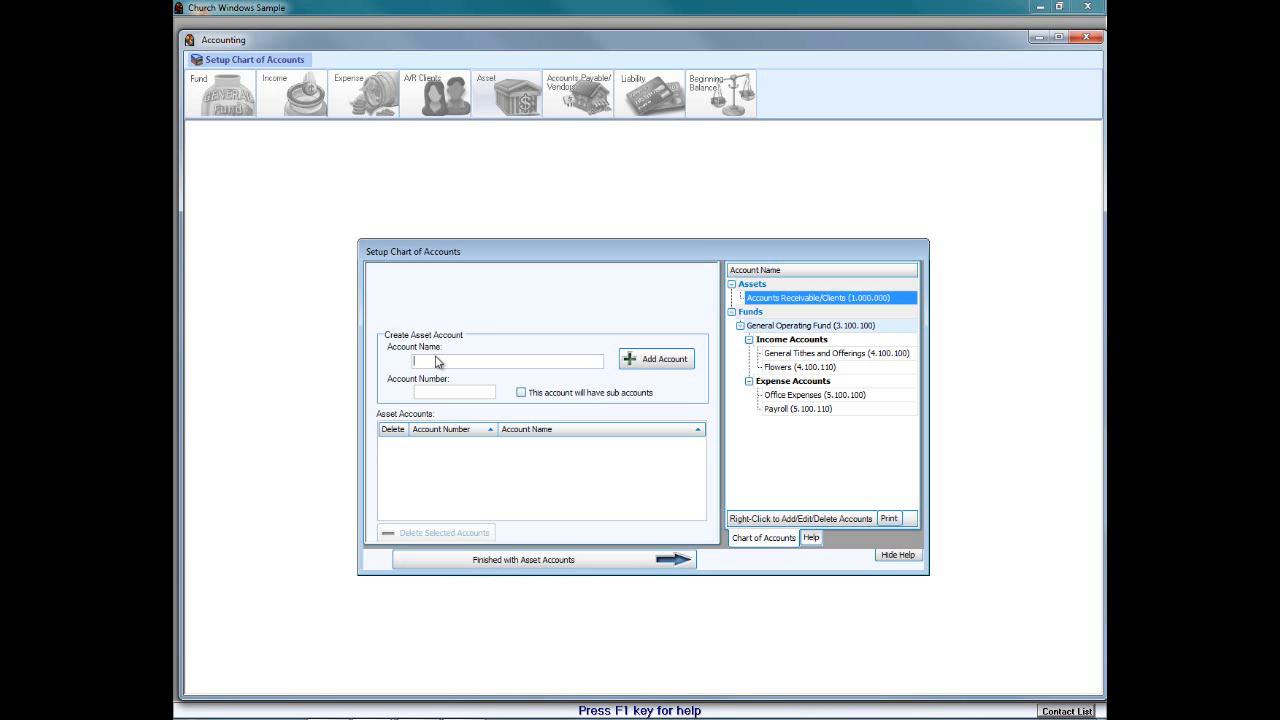
Step: Add an asset account named Huntington Bank Checking with account number 1.100.110
type("Huntington")
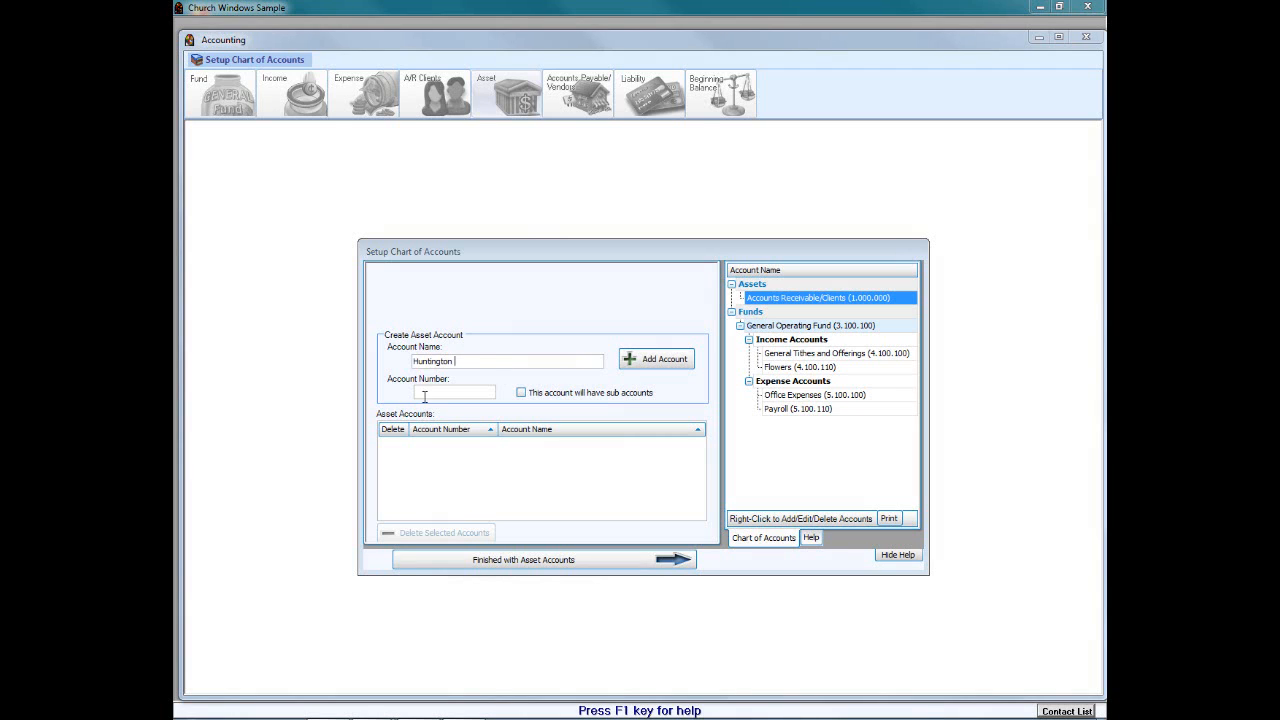
left_click(467, 359)
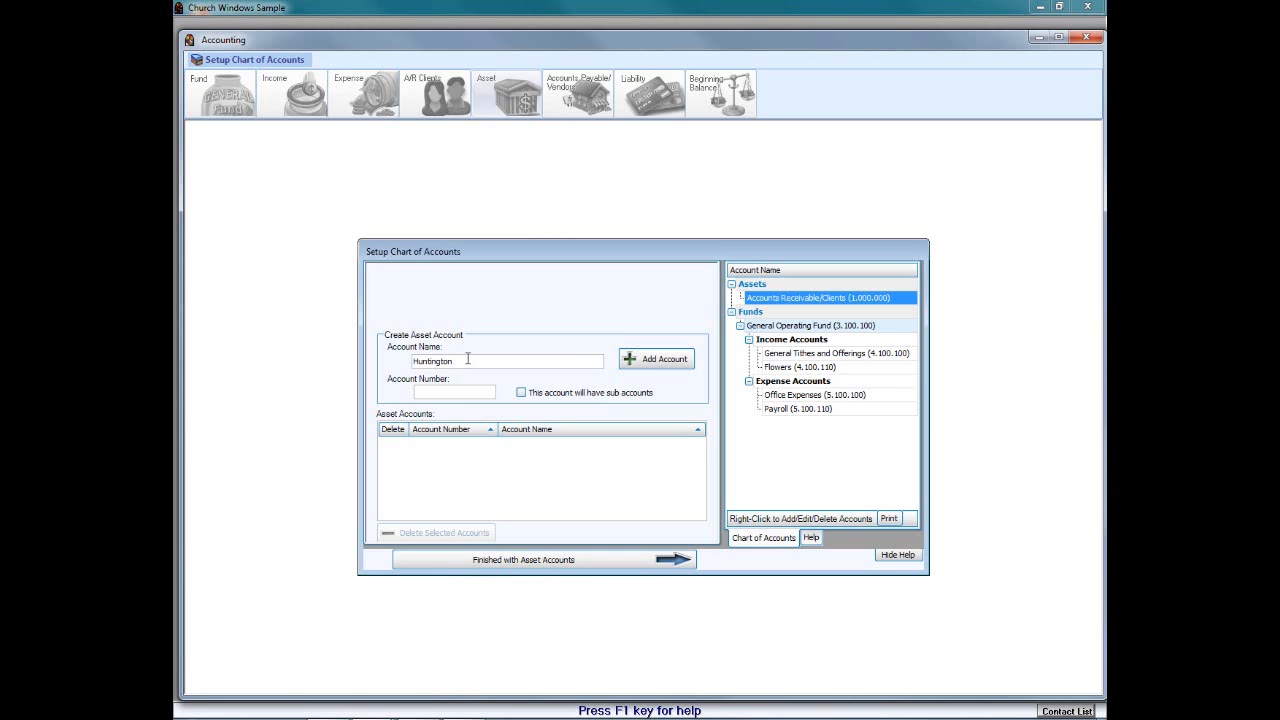
type("Bank Checking")
key("Tab")
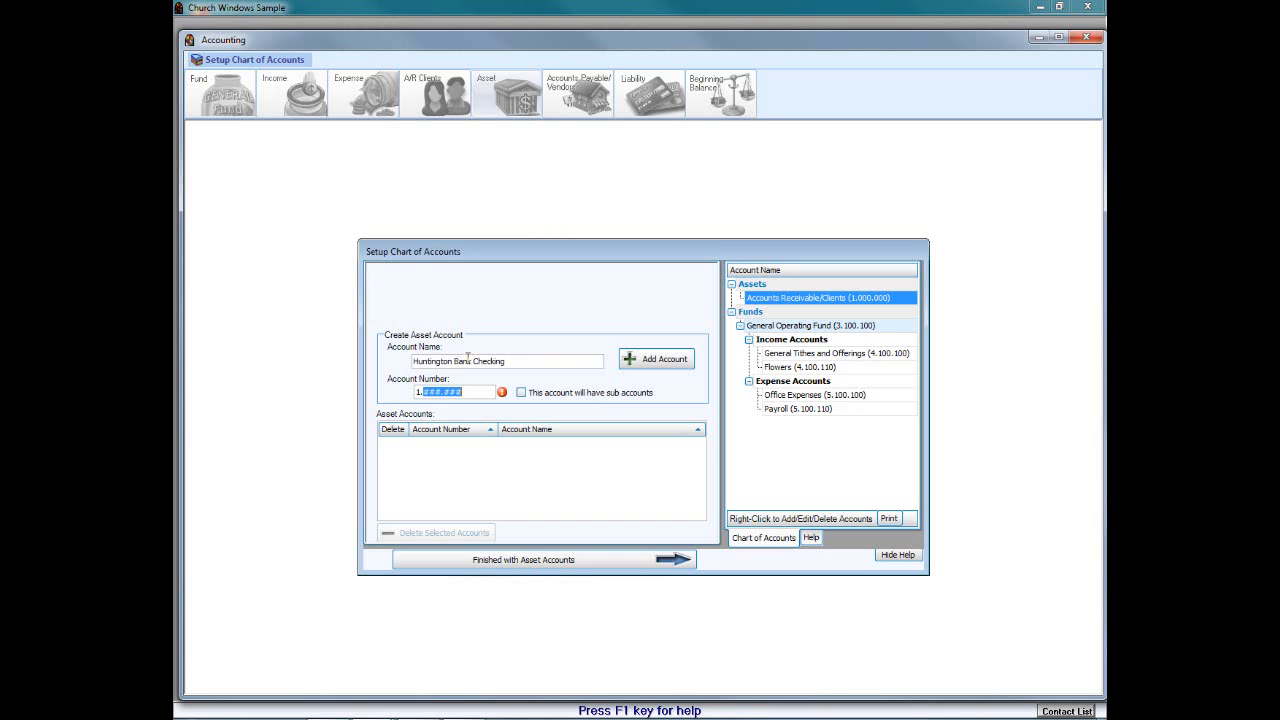
type("100.110")
left_click(683, 363)
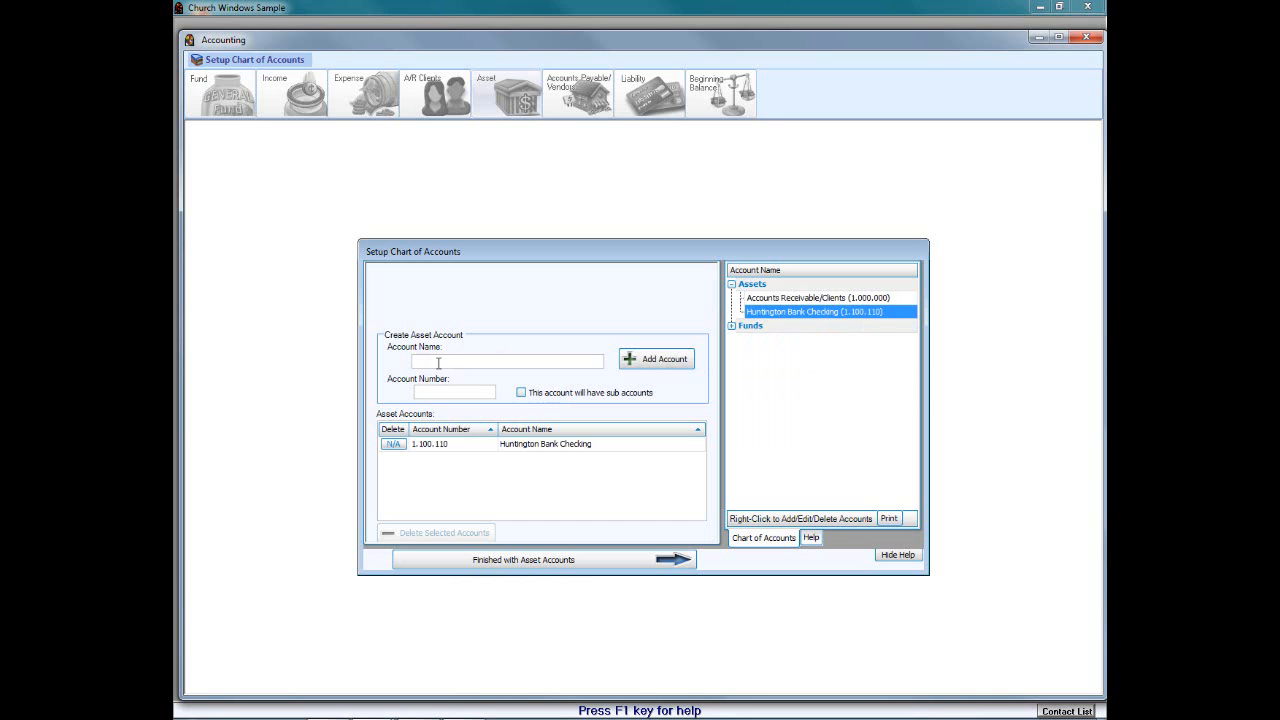
Step: Add a Fifth Third Savings asset account numbered 1.100.120 and finish the asset accounts
left_click(438, 363)
type("Fifth Third Savings")
key("Tab")
type("100.120")
left_click(675, 357)
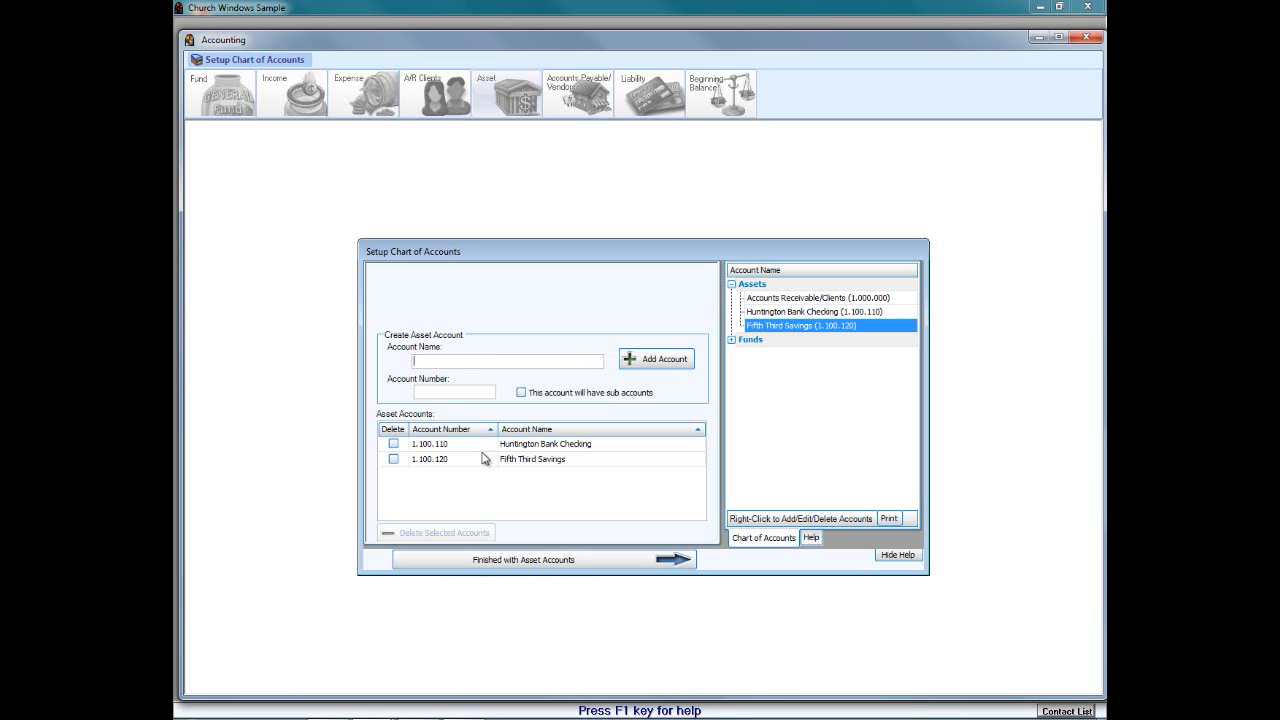
left_click(519, 560)
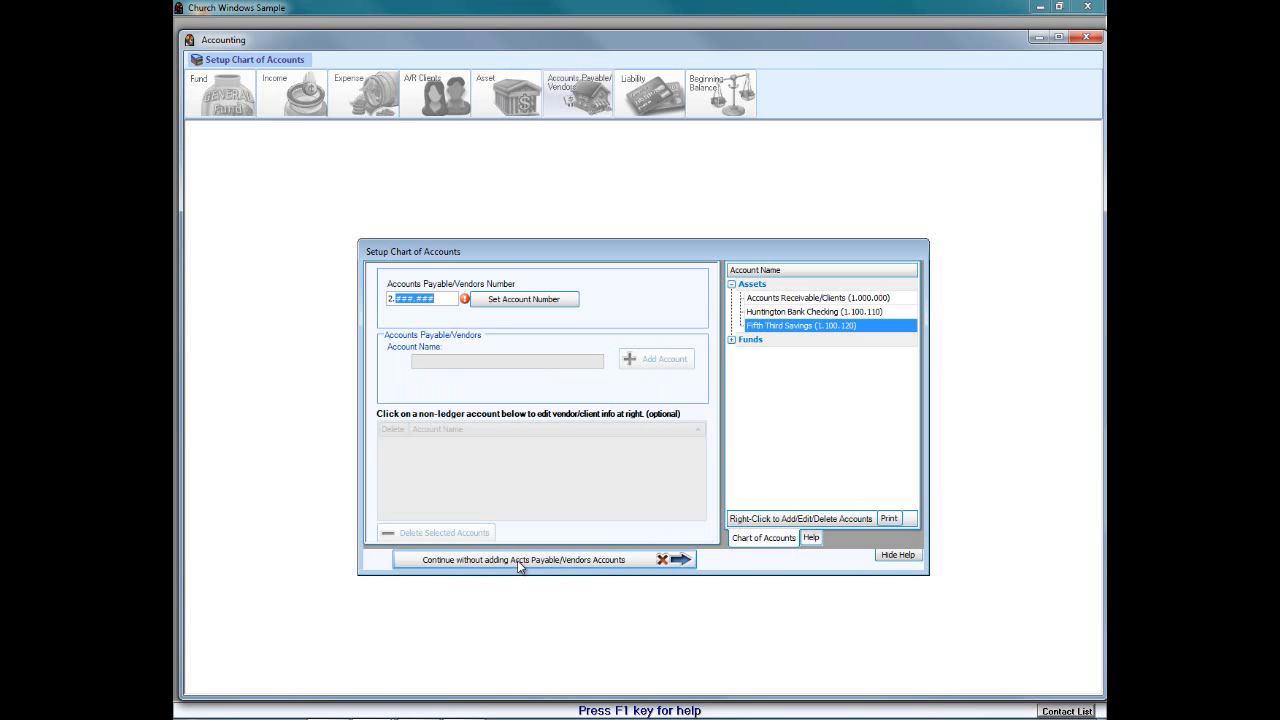
Step: Set the Accounts Payable/Vendors number to 2.000.000 and expand the assets and the General Operating Fund's accounts in the chart
type("000.000")
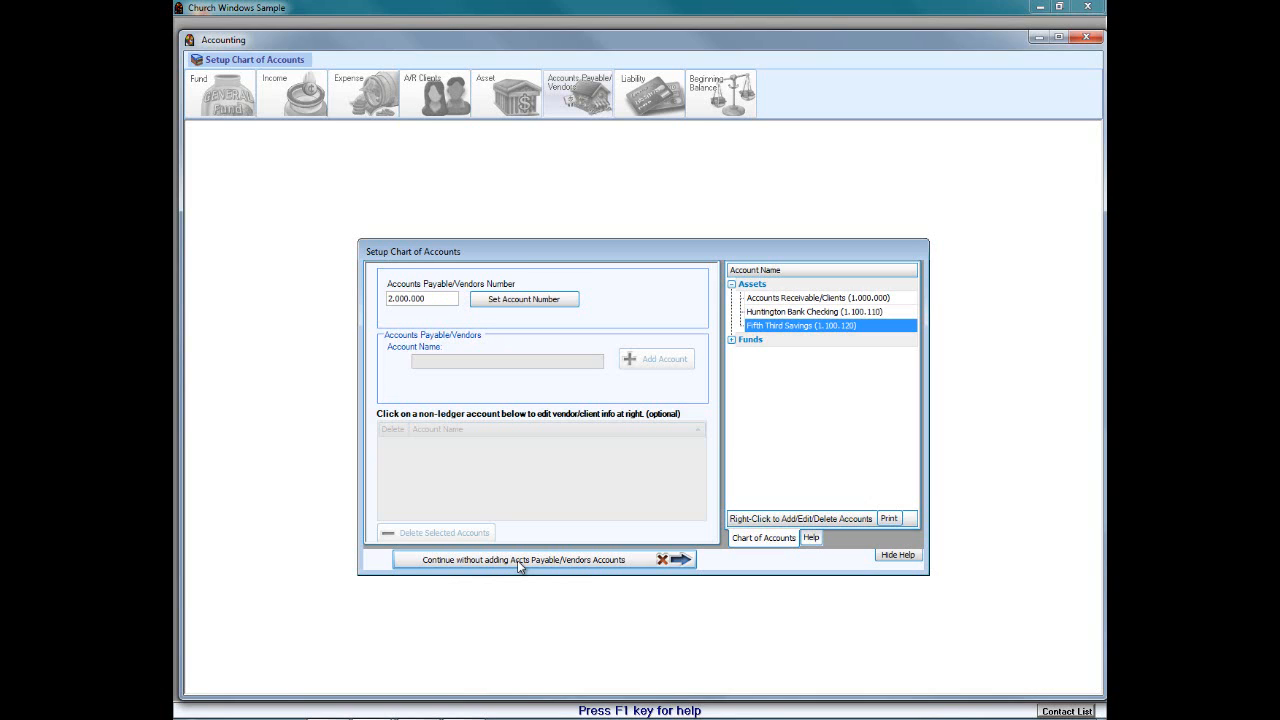
left_click(505, 305)
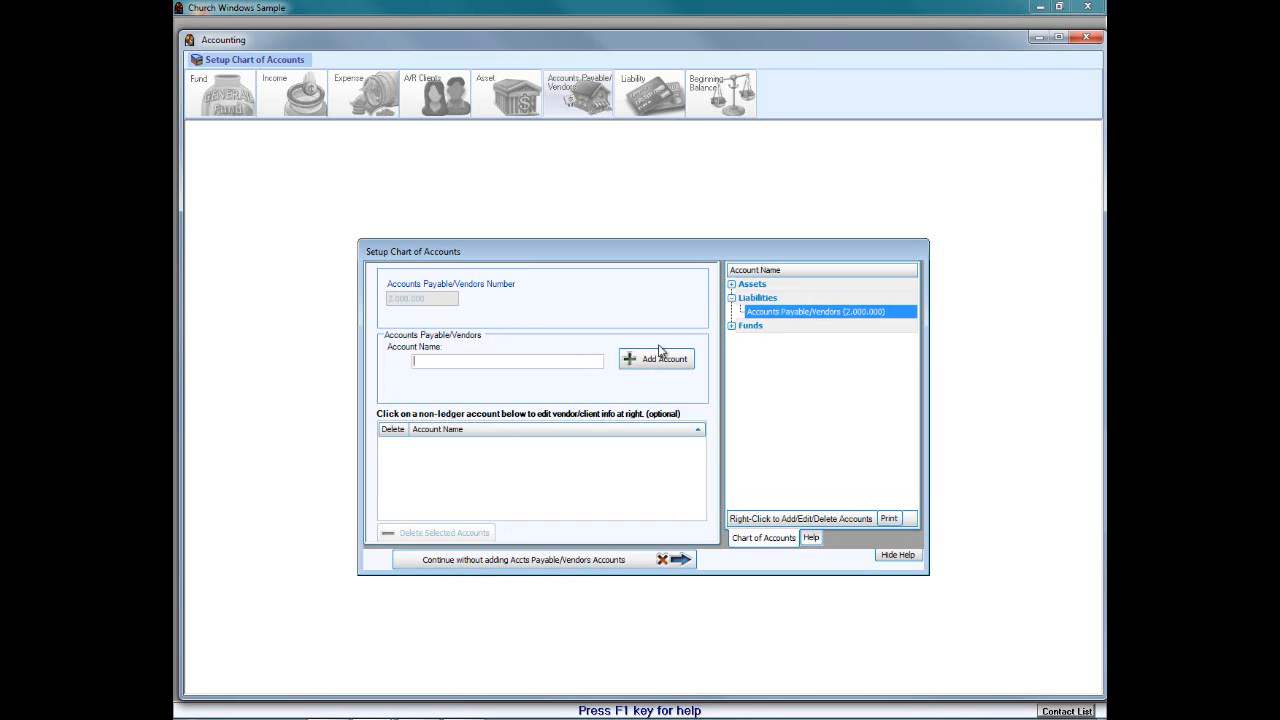
left_click(732, 285)
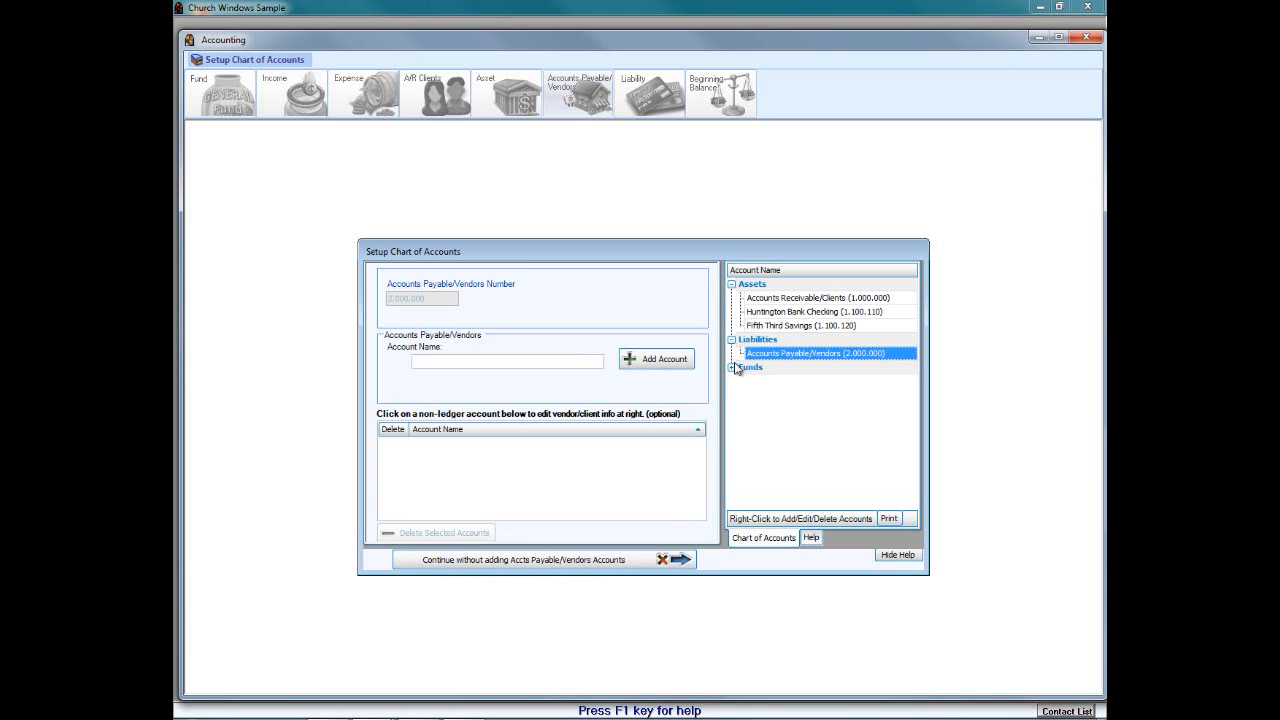
left_click(733, 368)
left_click(740, 382)
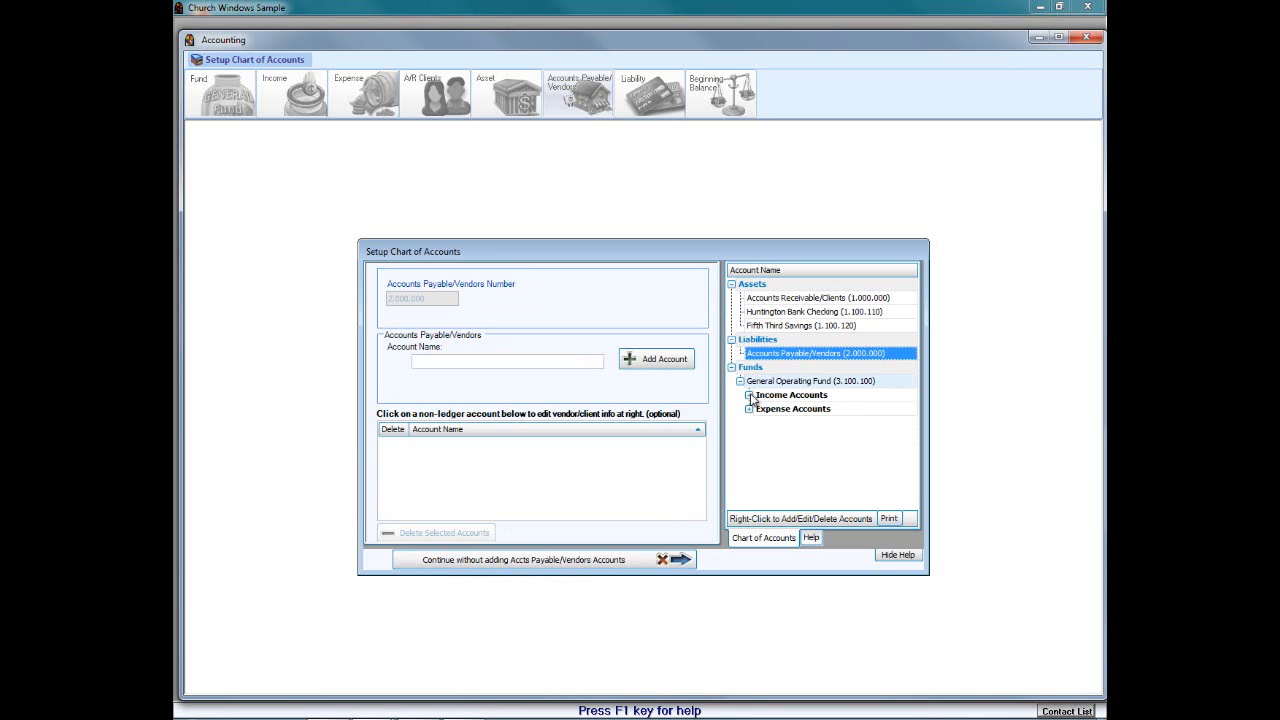
left_click(749, 395)
left_click(749, 437)
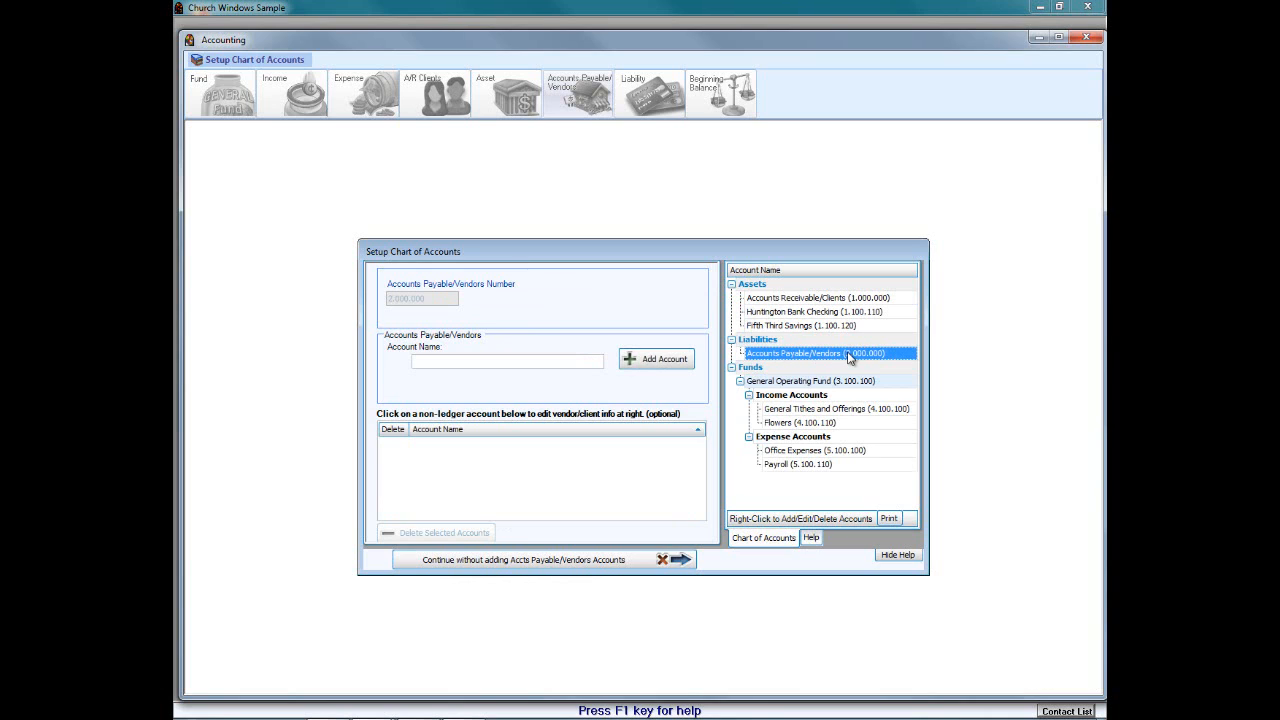
Step: Add Ameritech as an Accounts Payable vendor and select it under Accounts Payable/Vendors in the chart of accounts
left_click(431, 361)
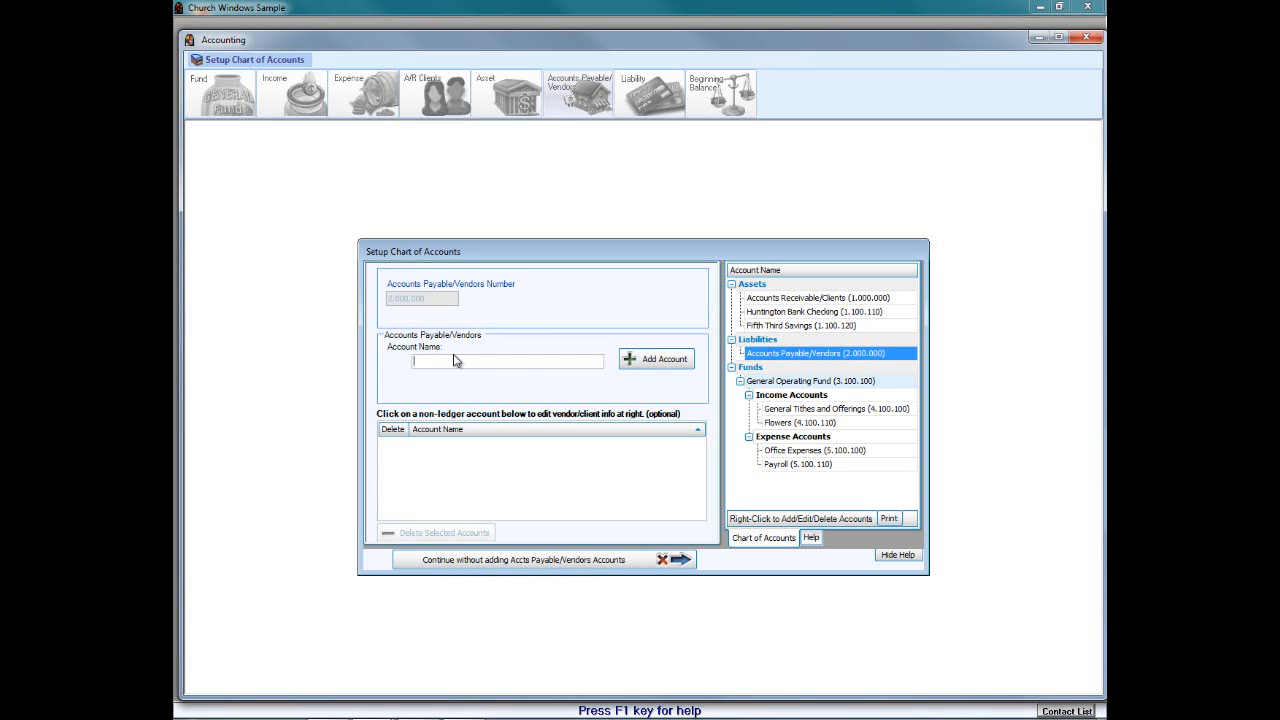
type("Ameritech")
left_click(657, 367)
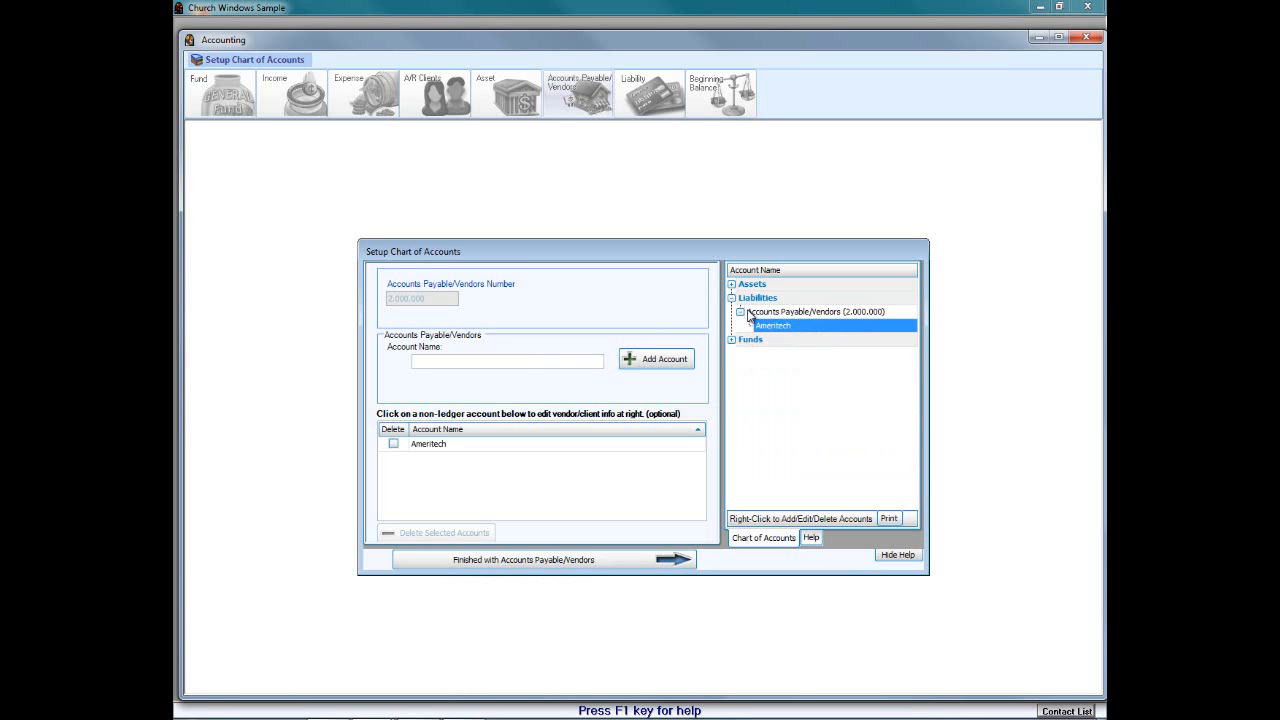
left_click(803, 313)
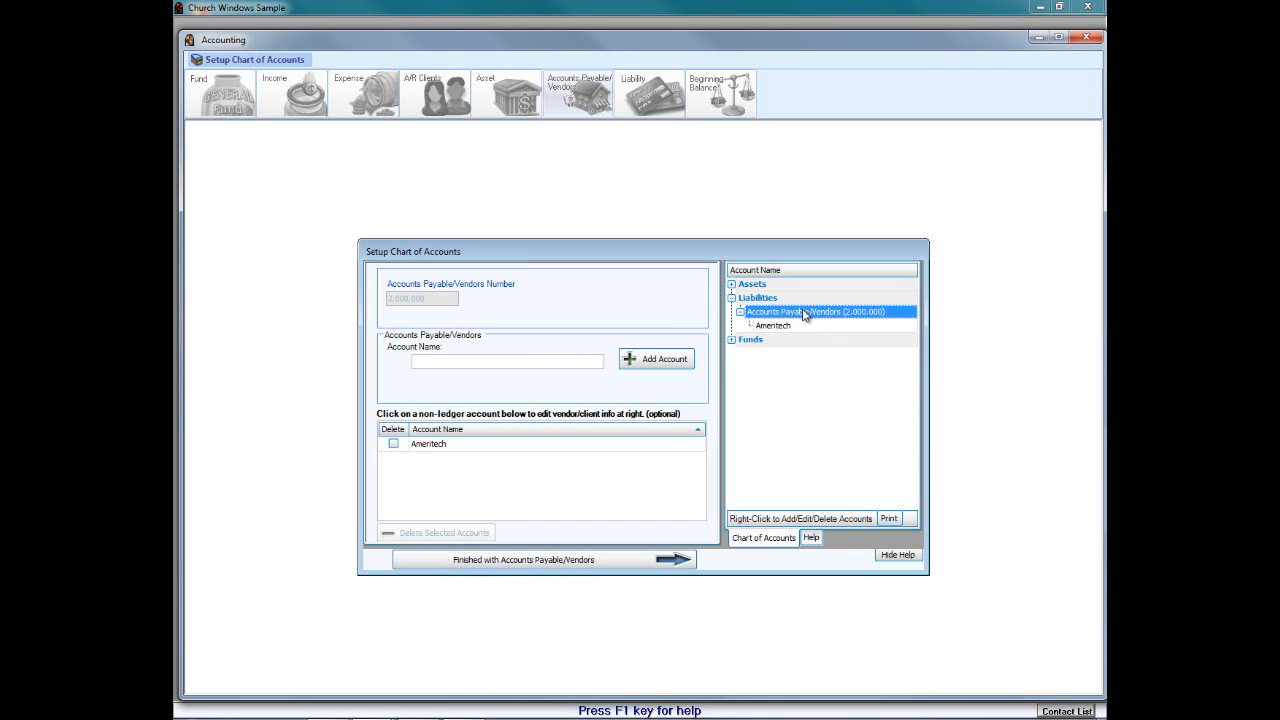
left_click(790, 326)
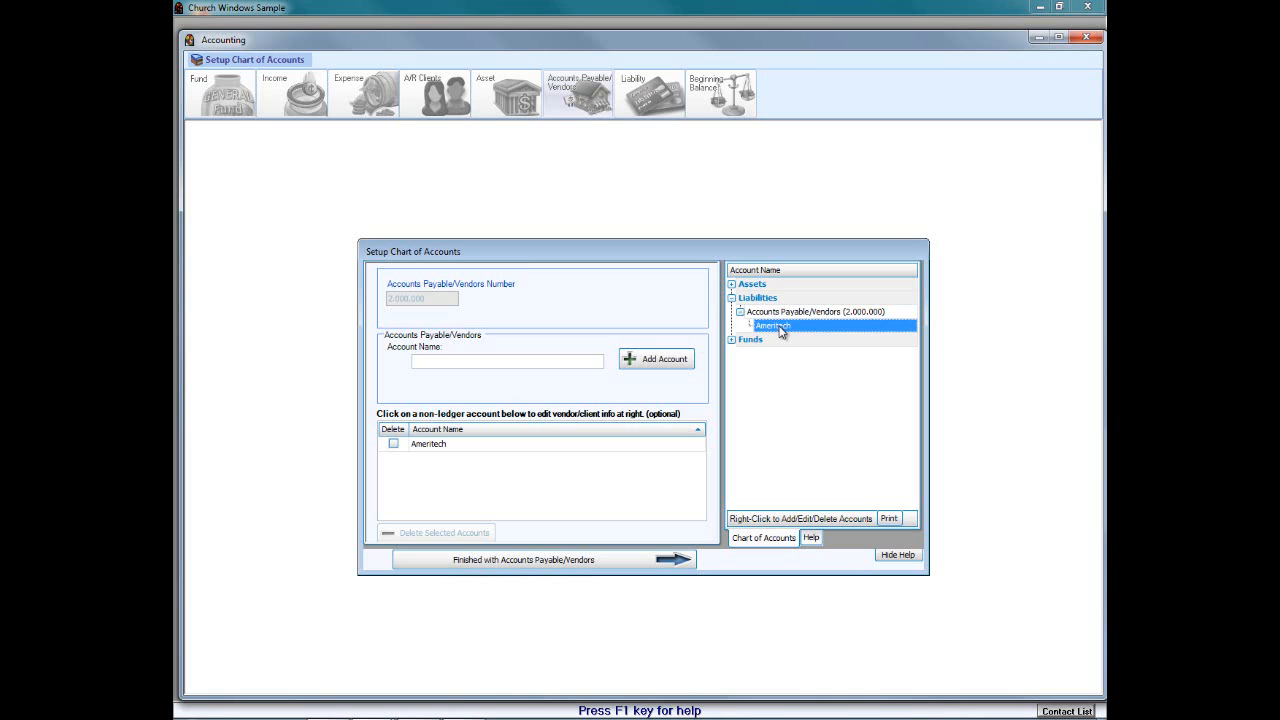
Step: Add Nicor Gas and Com Ed as Accounts Payable vendors
left_click(466, 365)
type("Nicor Gas")
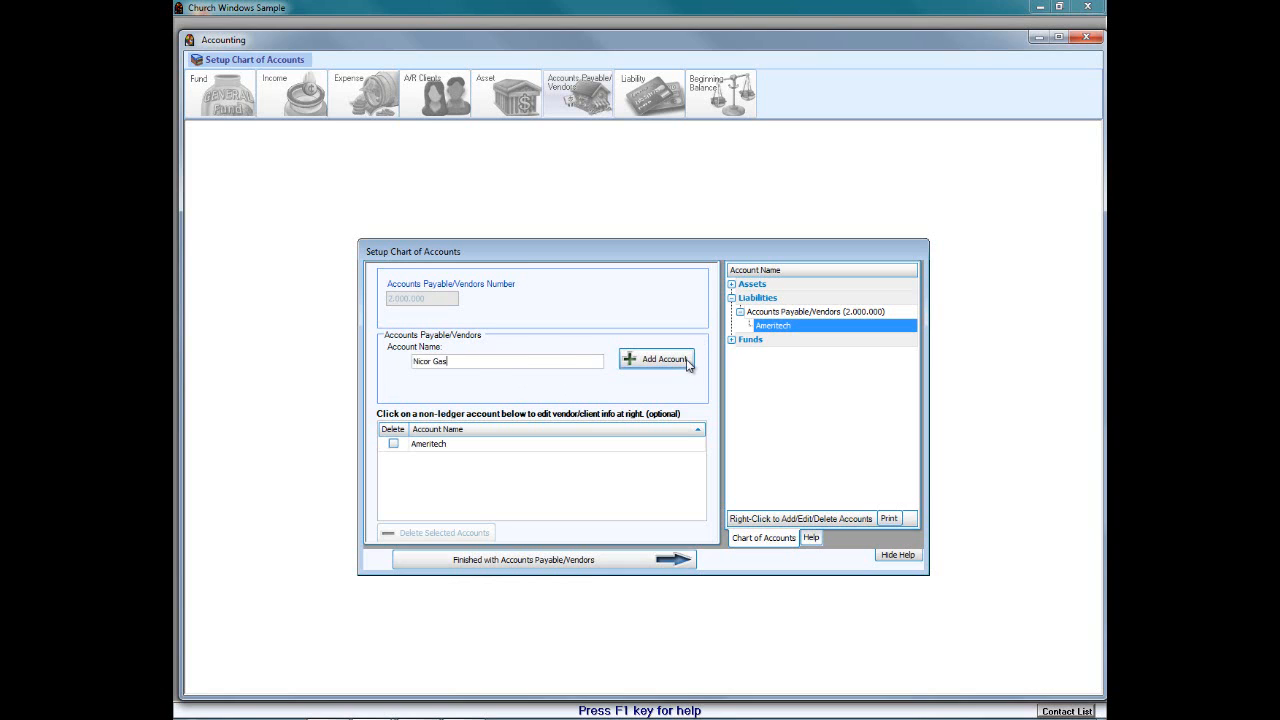
left_click(656, 359)
left_click(454, 364)
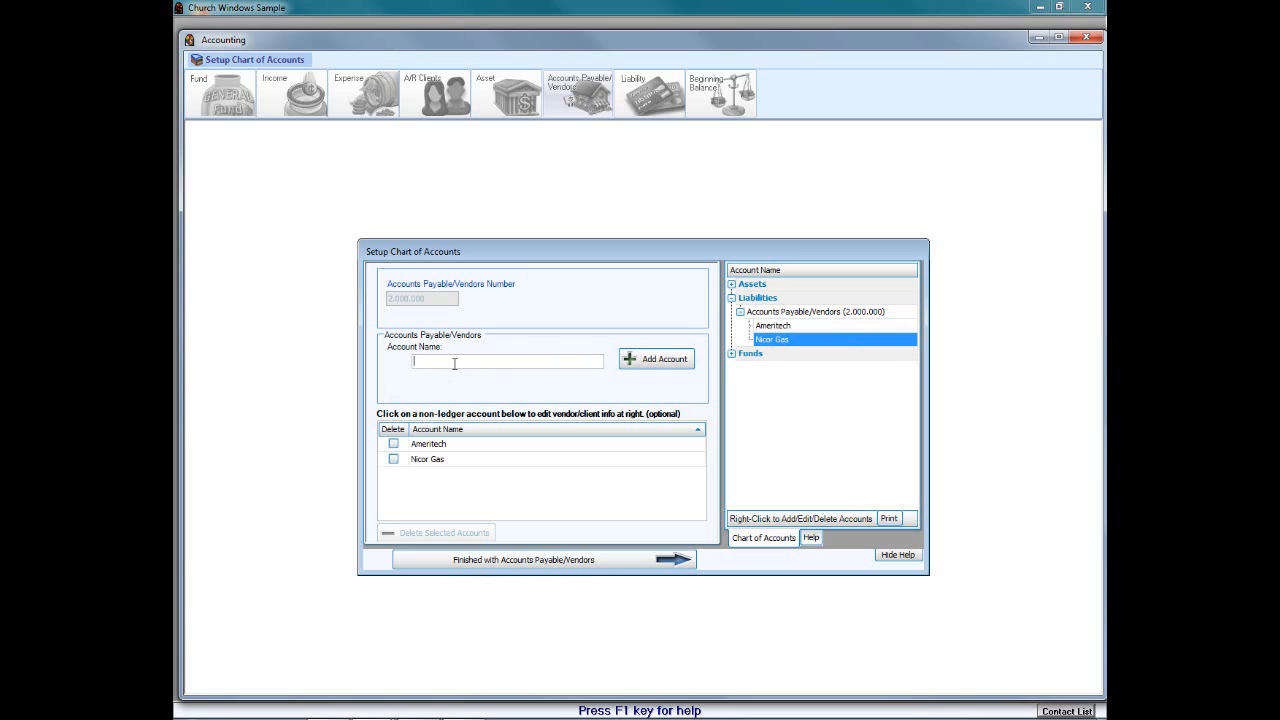
type("Com Ed")
left_click(649, 351)
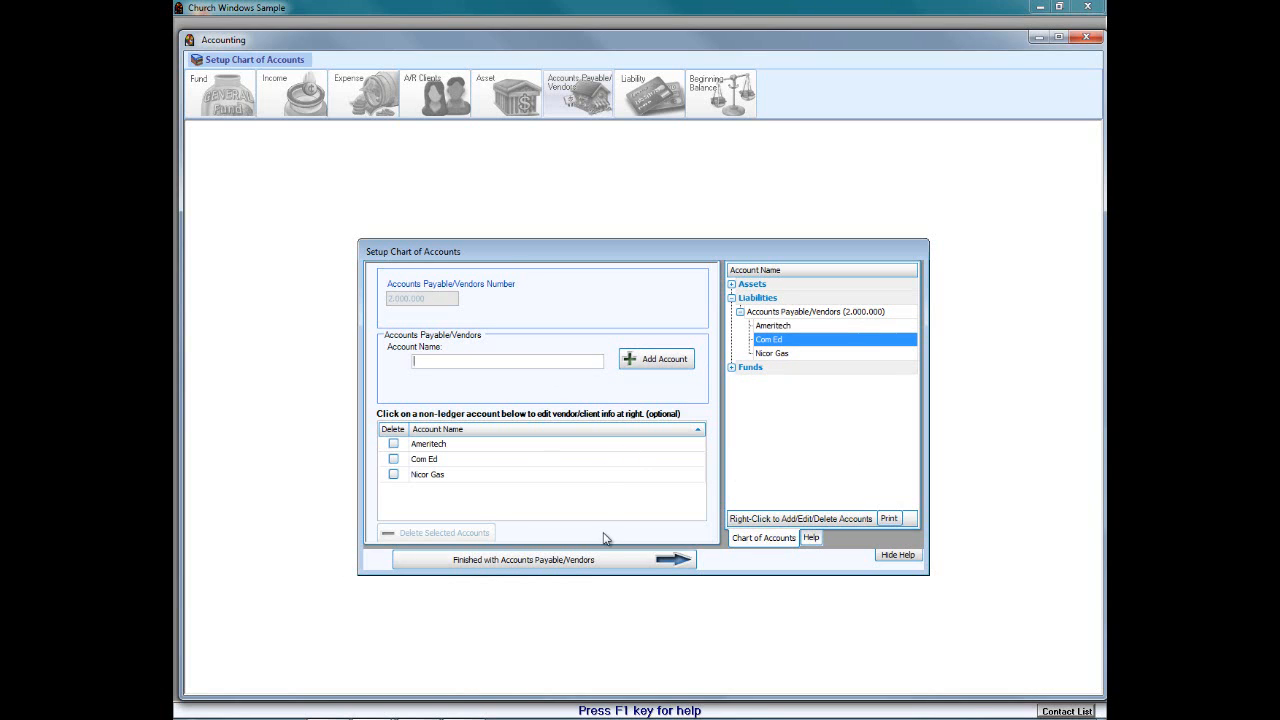
Step: Finish the vendors, choose to set up liability accounts, and add 941 Taxes numbered 2.100.100
left_click(556, 560)
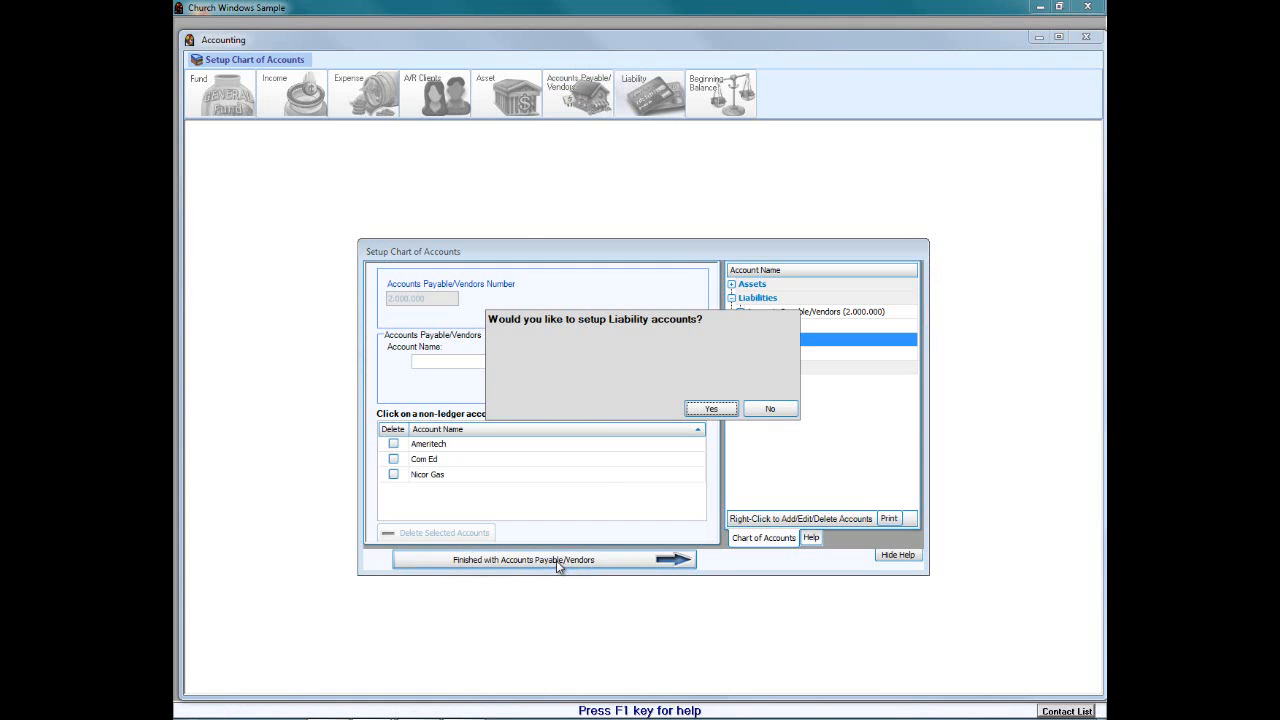
left_click(711, 409)
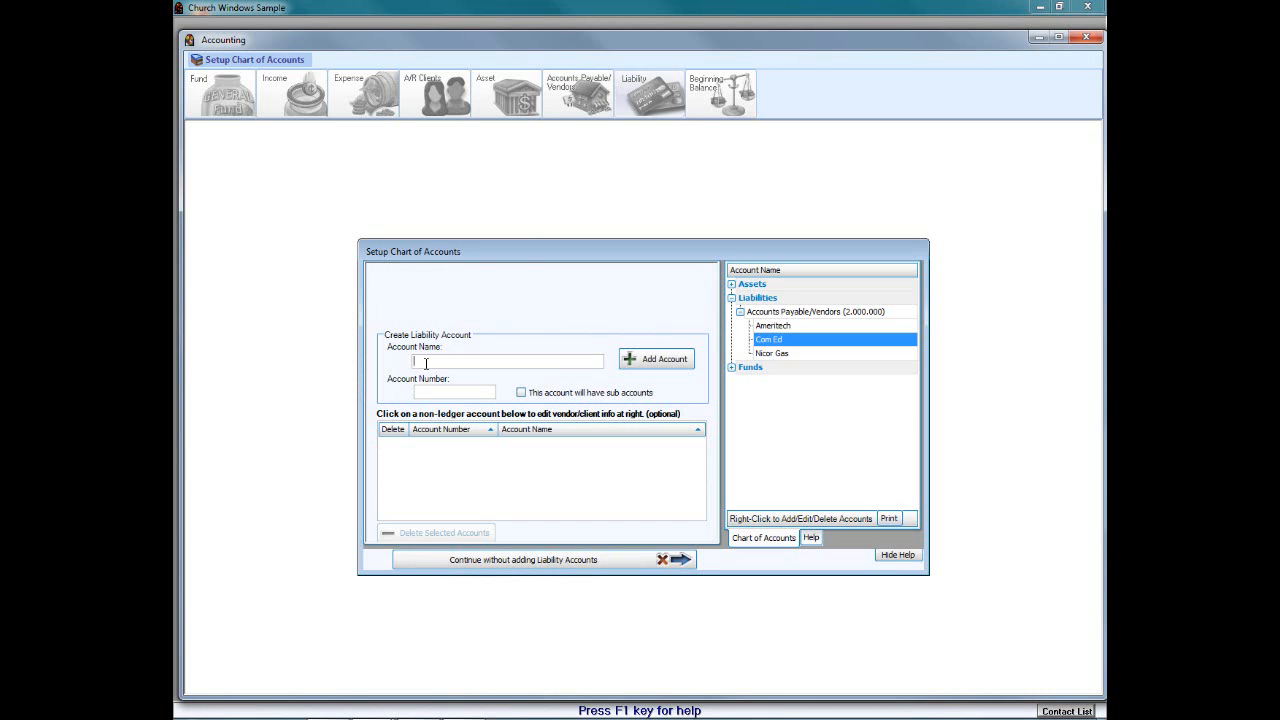
type("941 Taxes")
left_click(470, 390)
type("100.100")
left_click(636, 368)
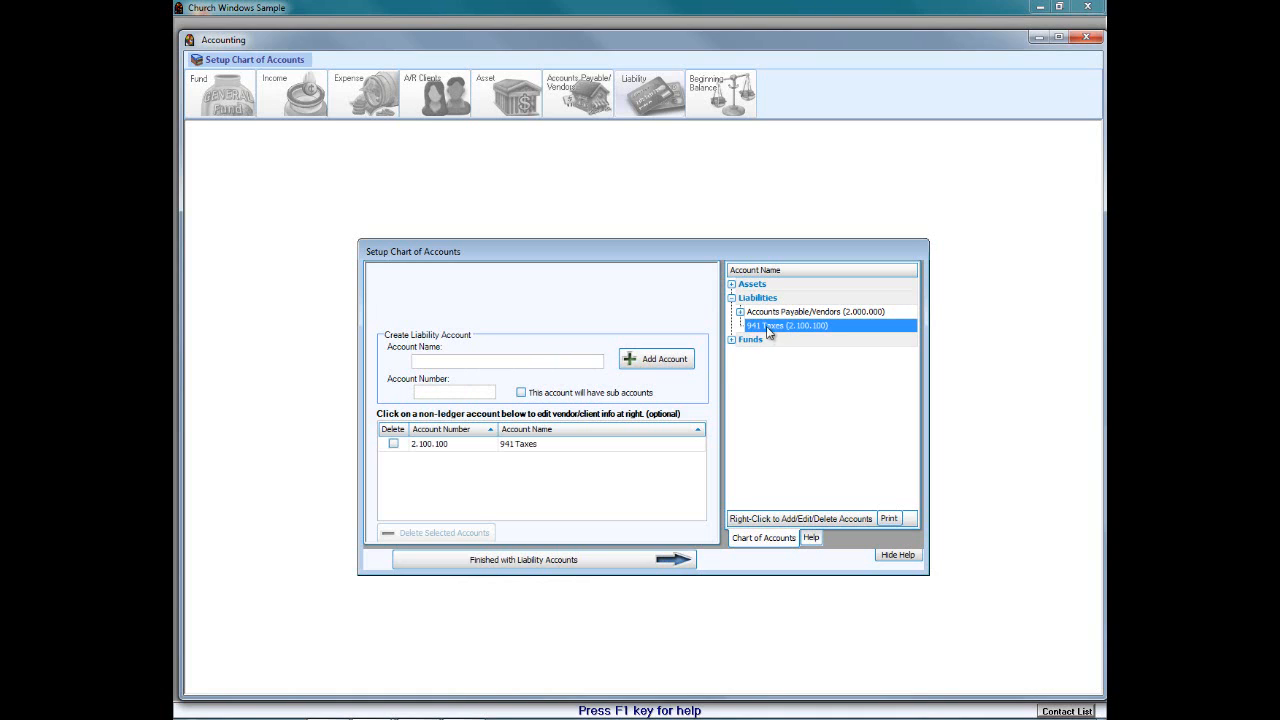
Step: Expand the General Operating Fund's accounts and the vendors in the chart, and finish the liability accounts
left_click(731, 339)
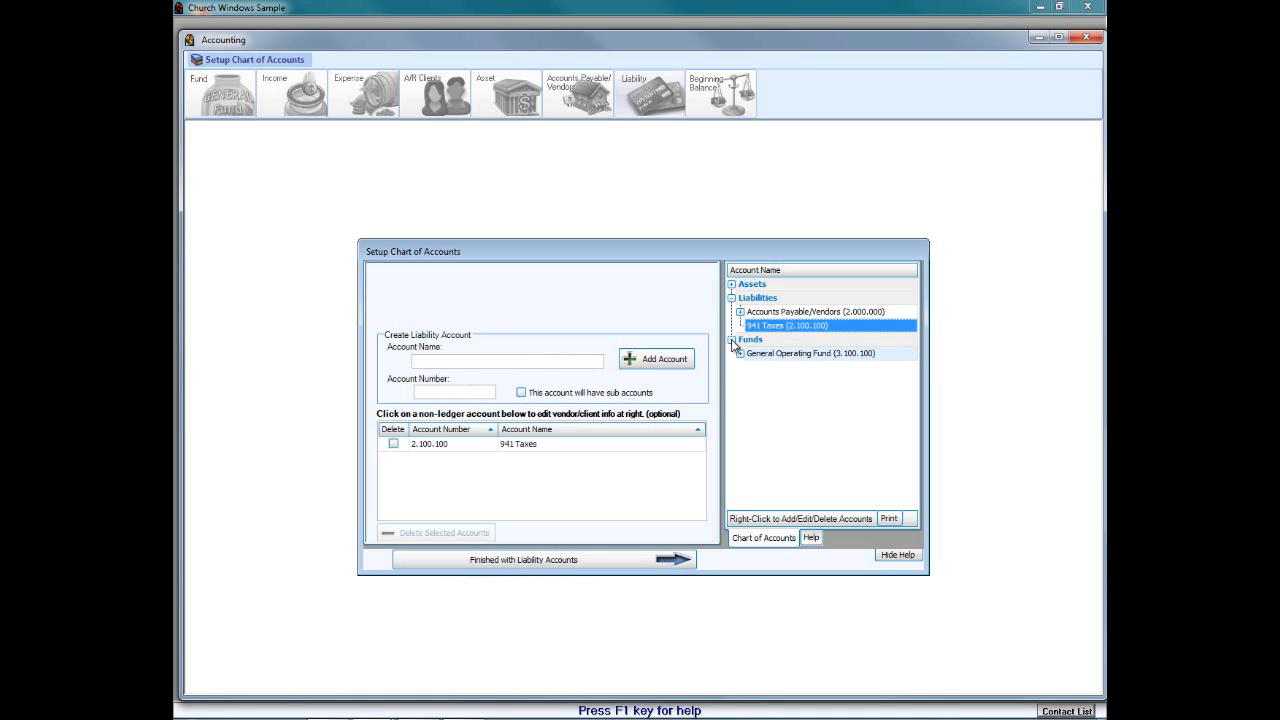
left_click(740, 353)
left_click(750, 382)
left_click(749, 368)
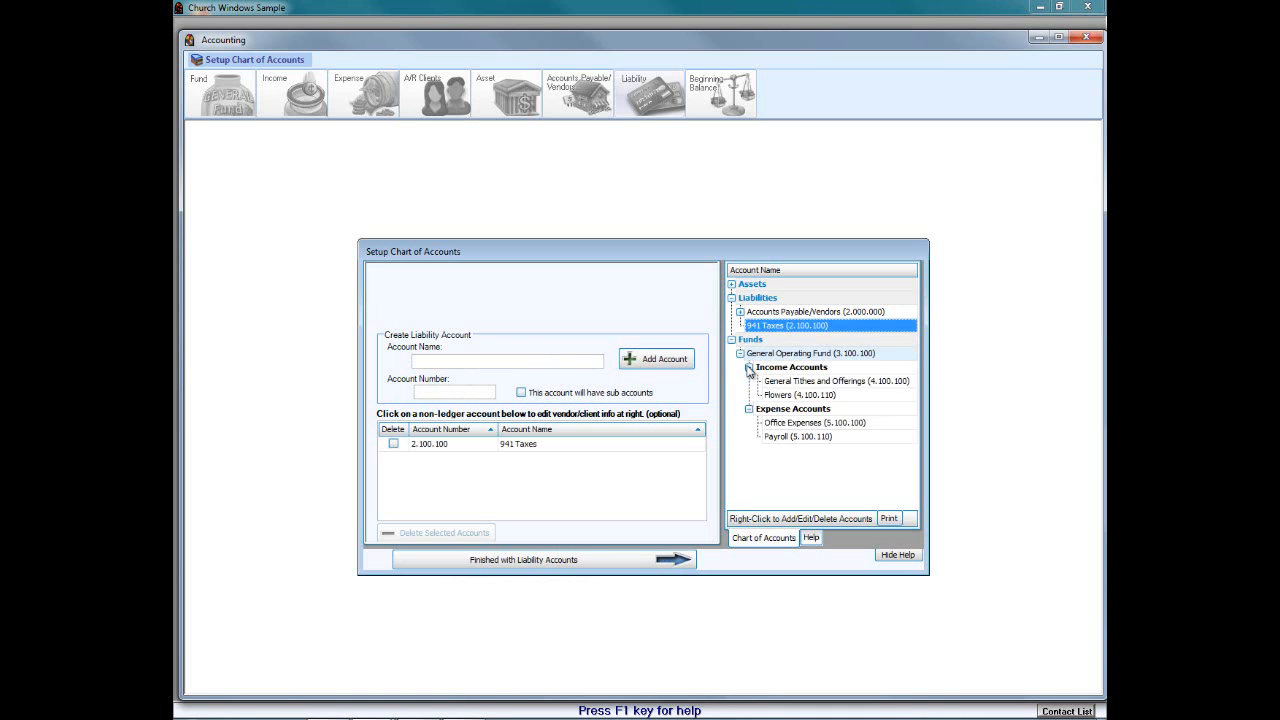
left_click(740, 312)
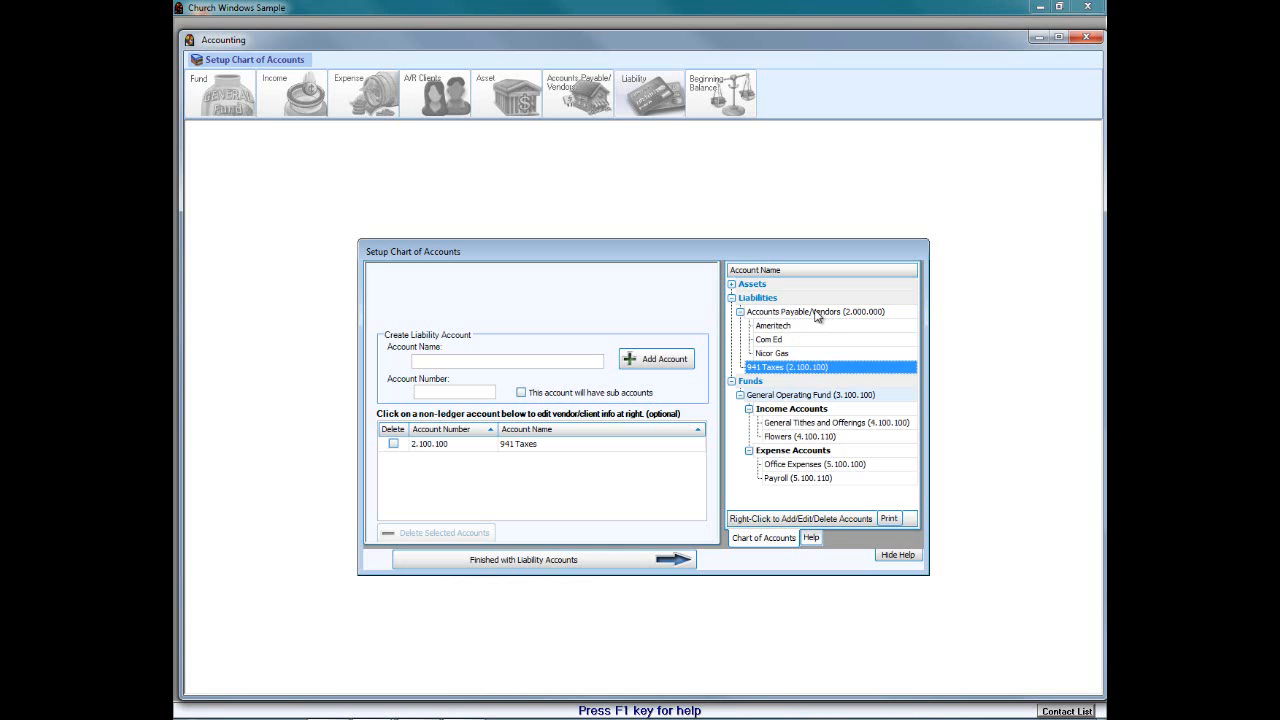
left_click(817, 313)
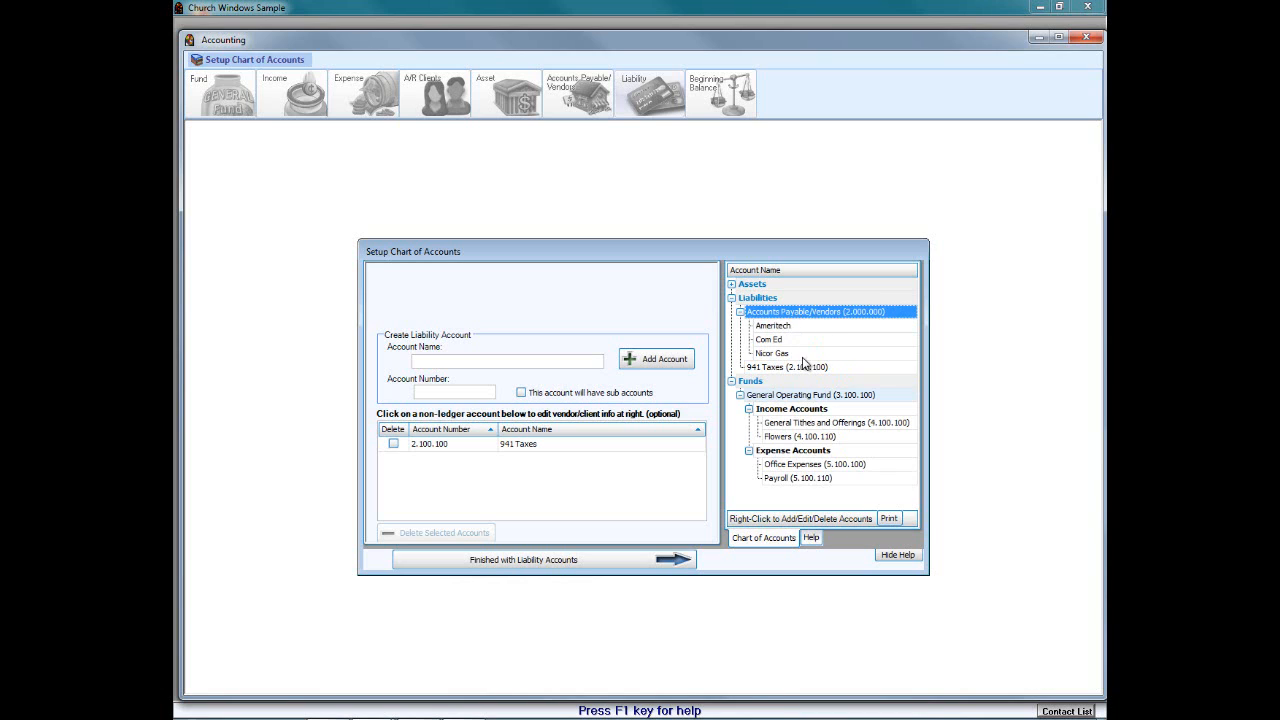
left_click(587, 563)
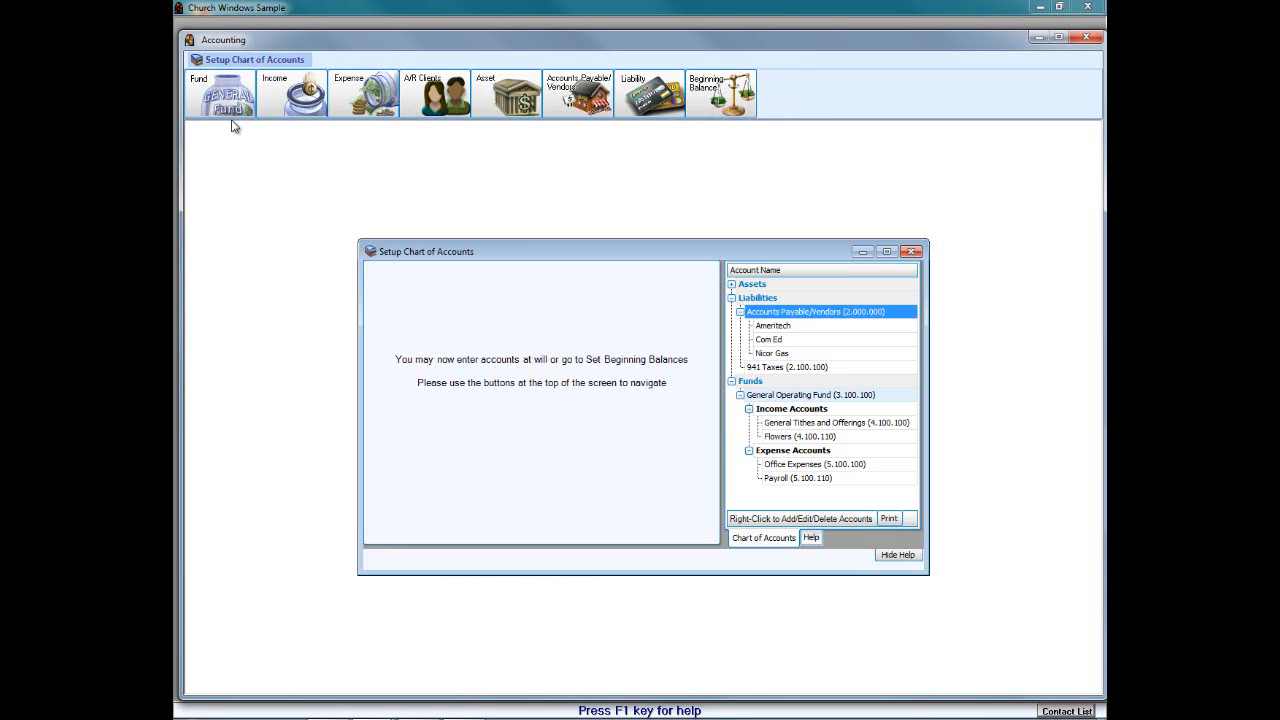
Step: Close the chart of accounts setup, then open the beginning balances from account management, review them and close the window
left_click(911, 254)
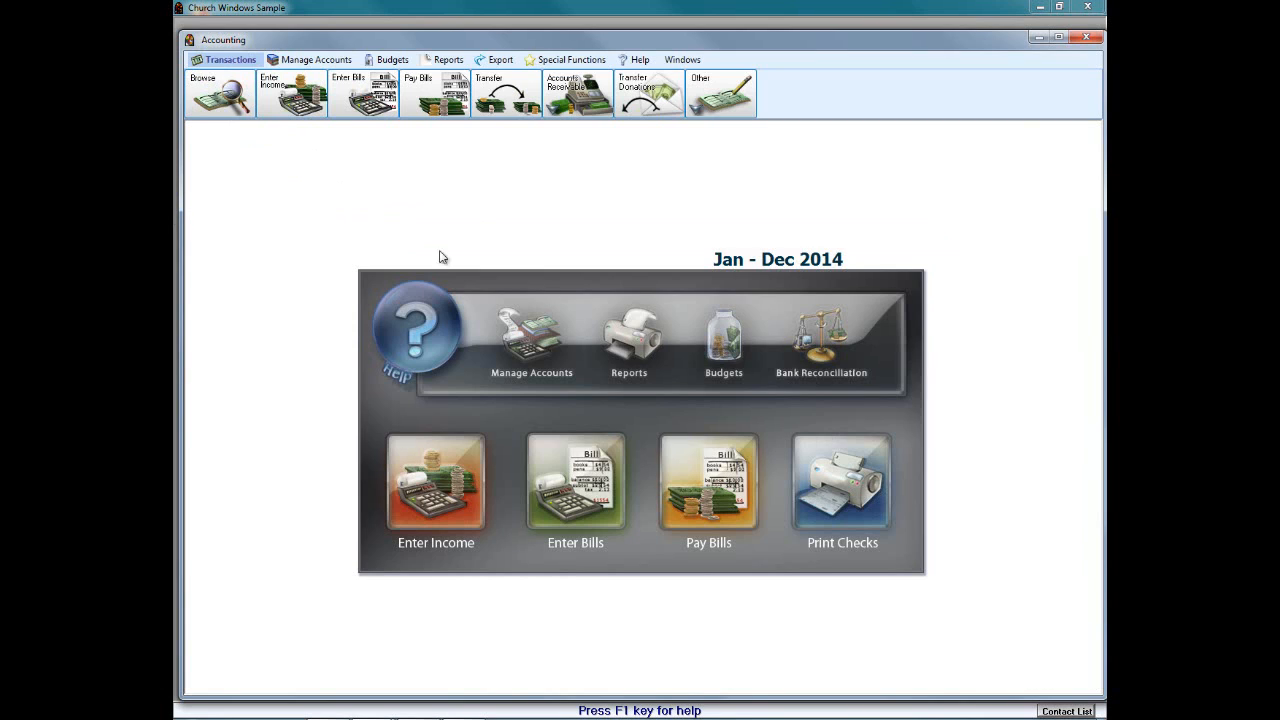
left_click(305, 62)
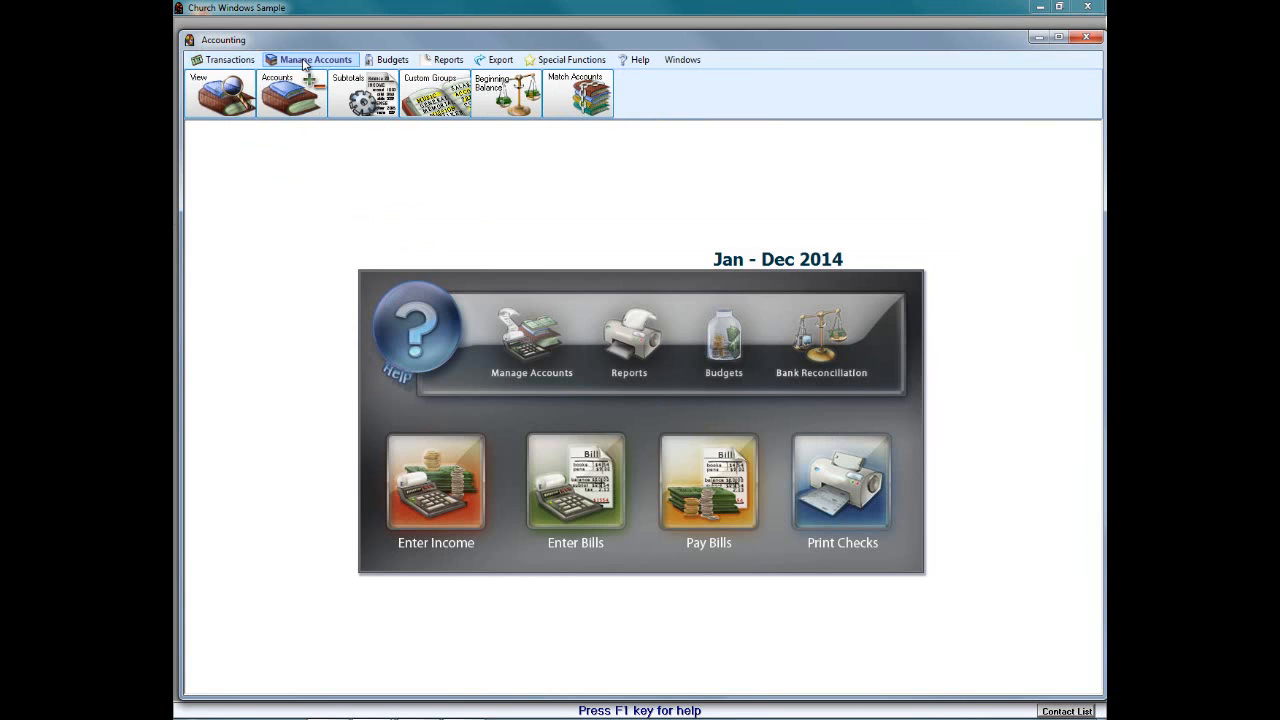
left_click(526, 108)
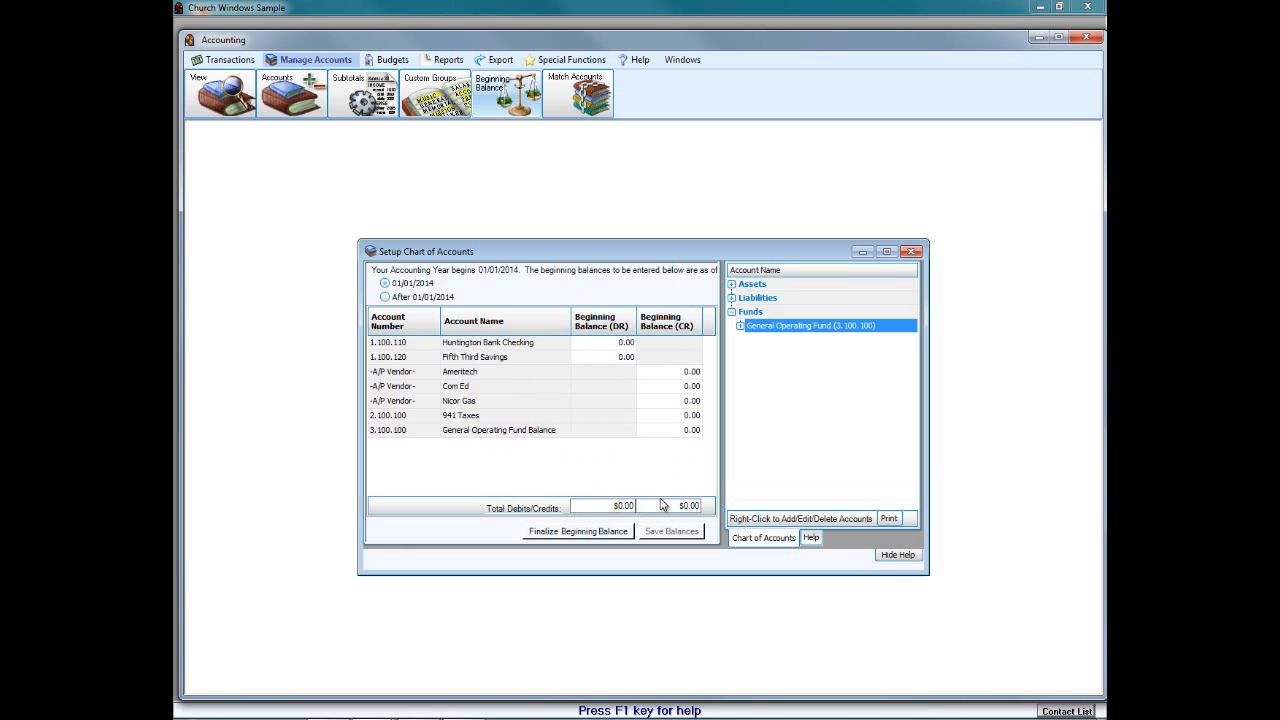
left_click(918, 251)
Step: Close and reopen the Accounting module, then check where beginning balances are reached in account management
left_click(1086, 37)
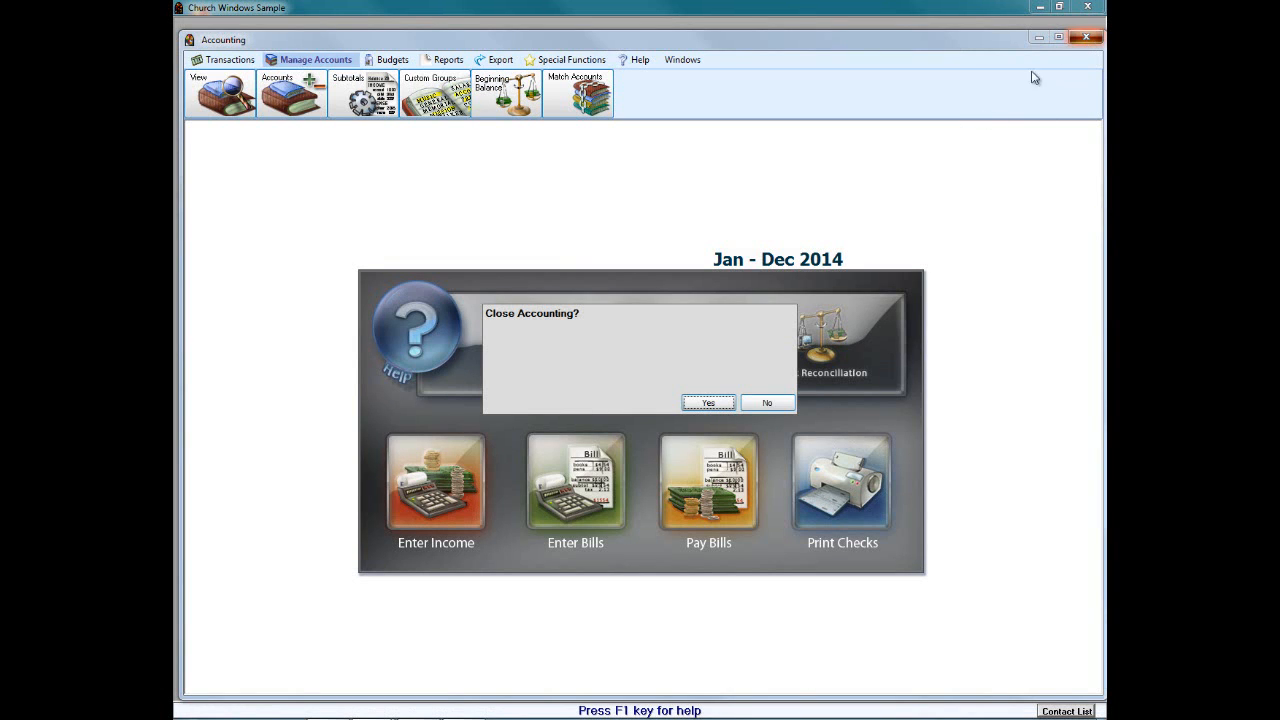
left_click(708, 402)
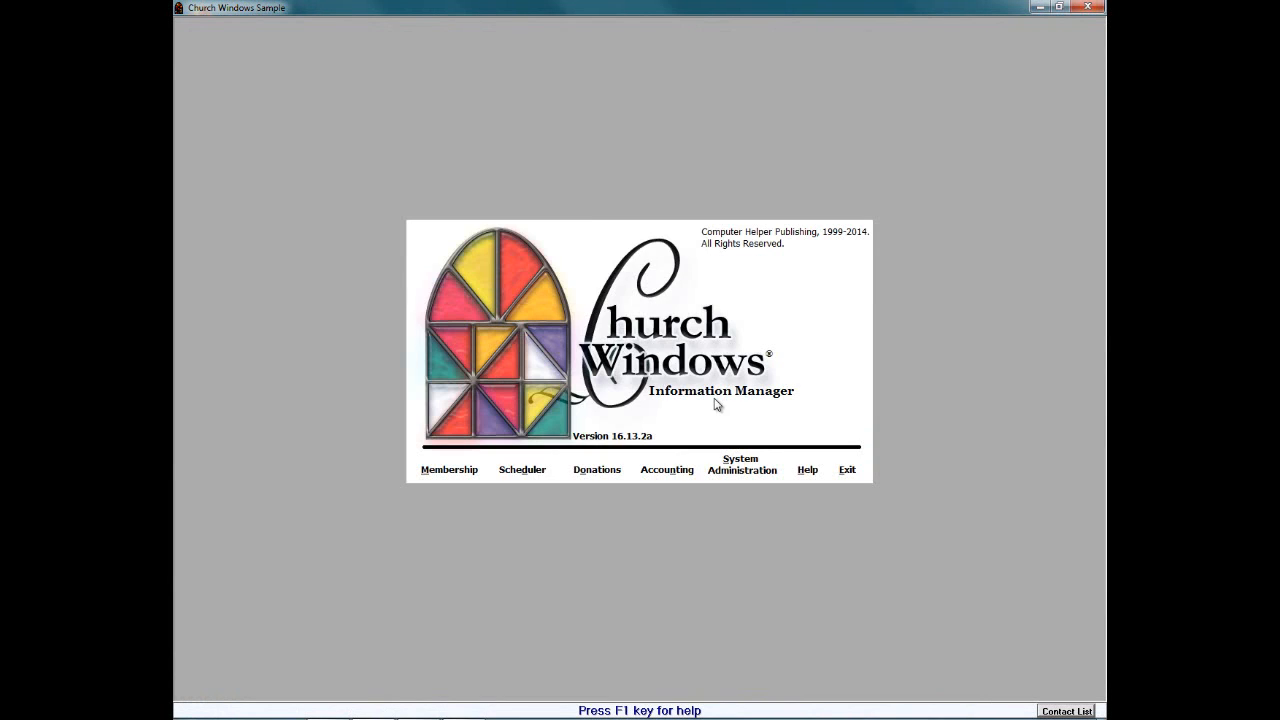
left_click(667, 469)
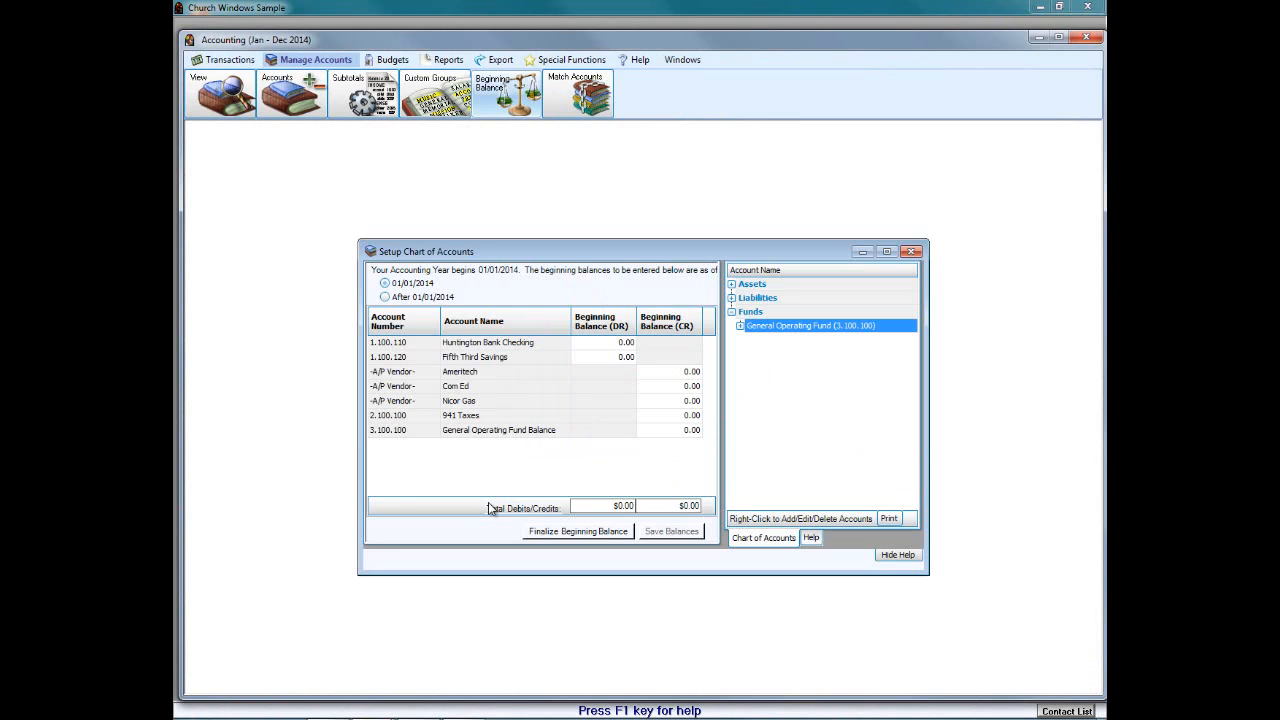
left_click(911, 252)
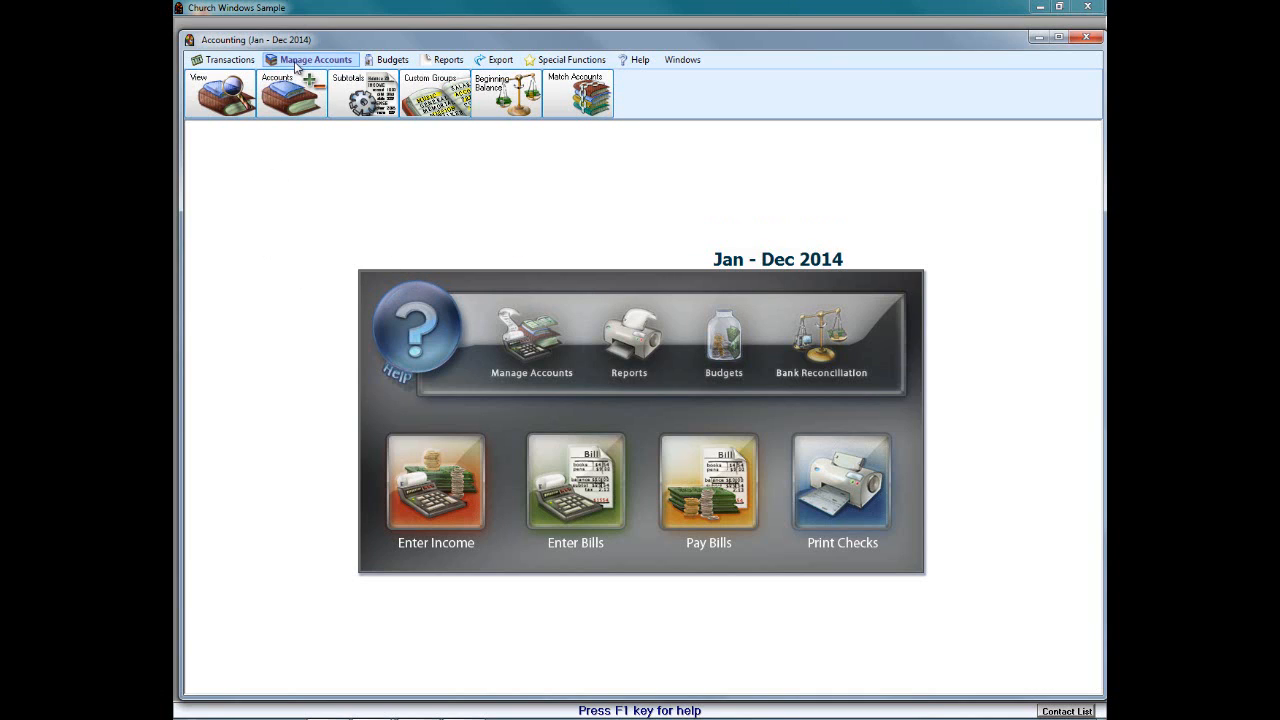
left_click(506, 94)
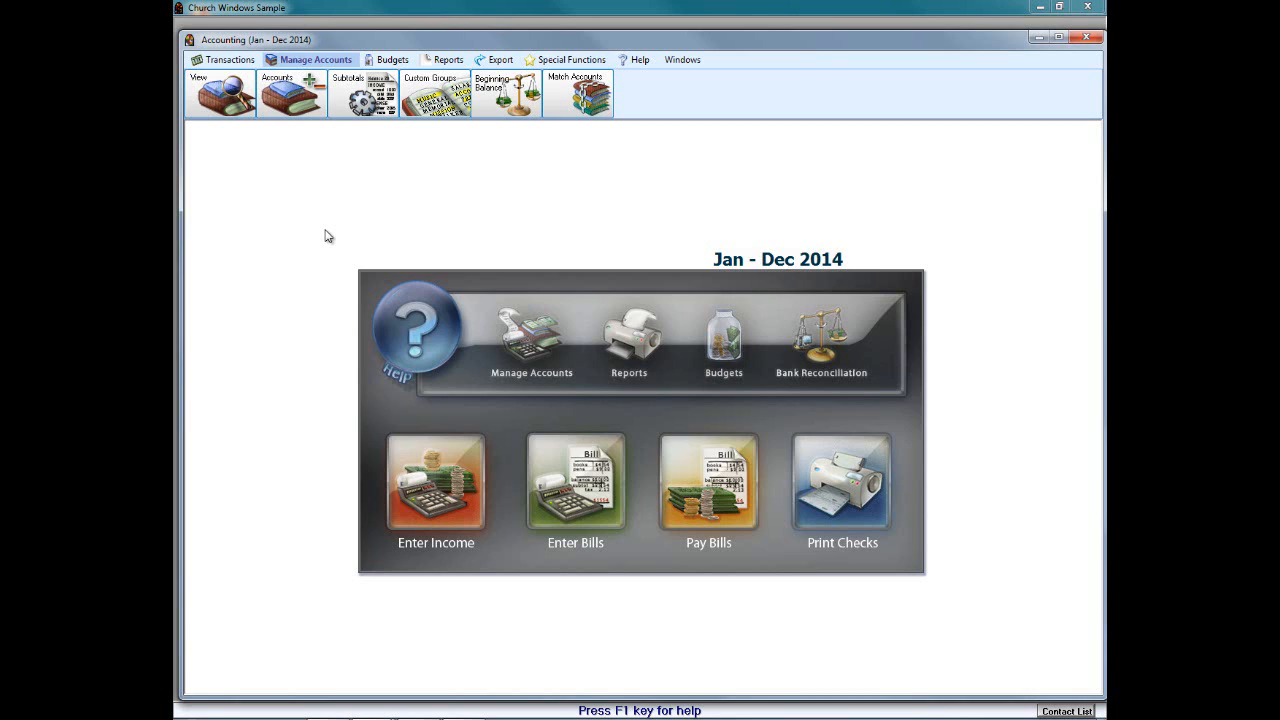
Step: View the chart of accounts as a tree and look at the form for adding a new asset account, cancelling it
left_click(243, 101)
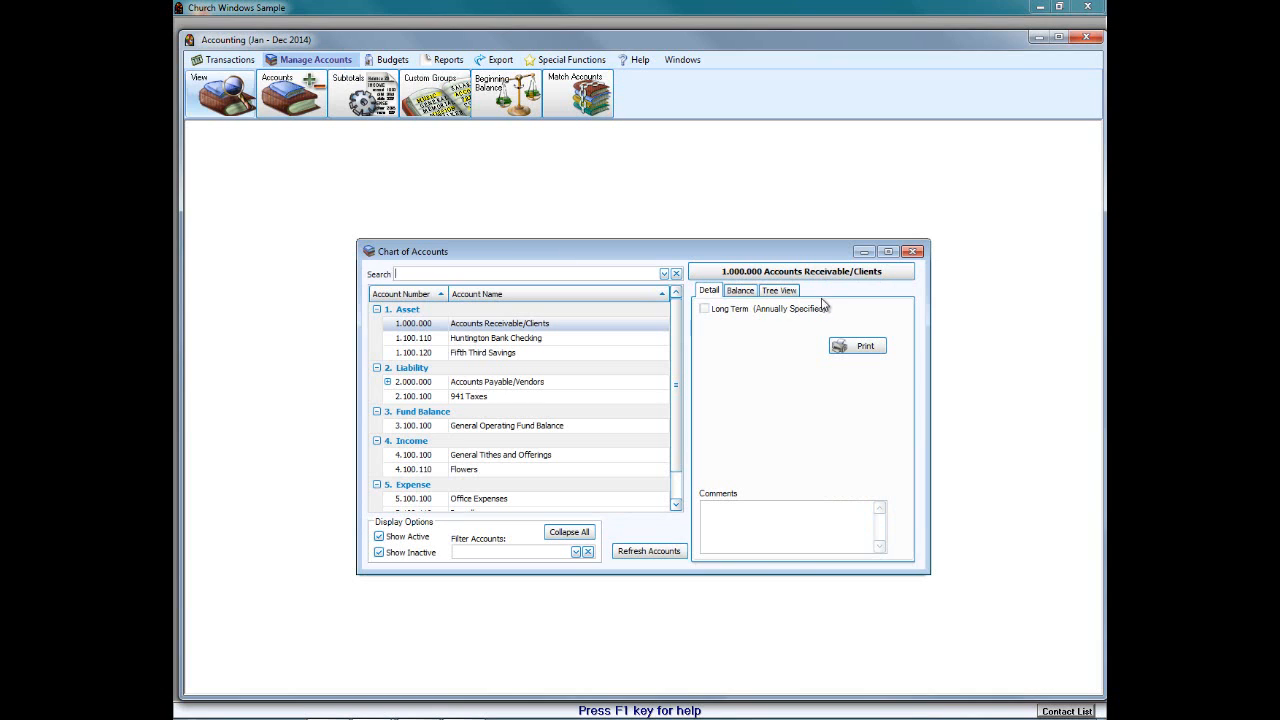
left_click(785, 291)
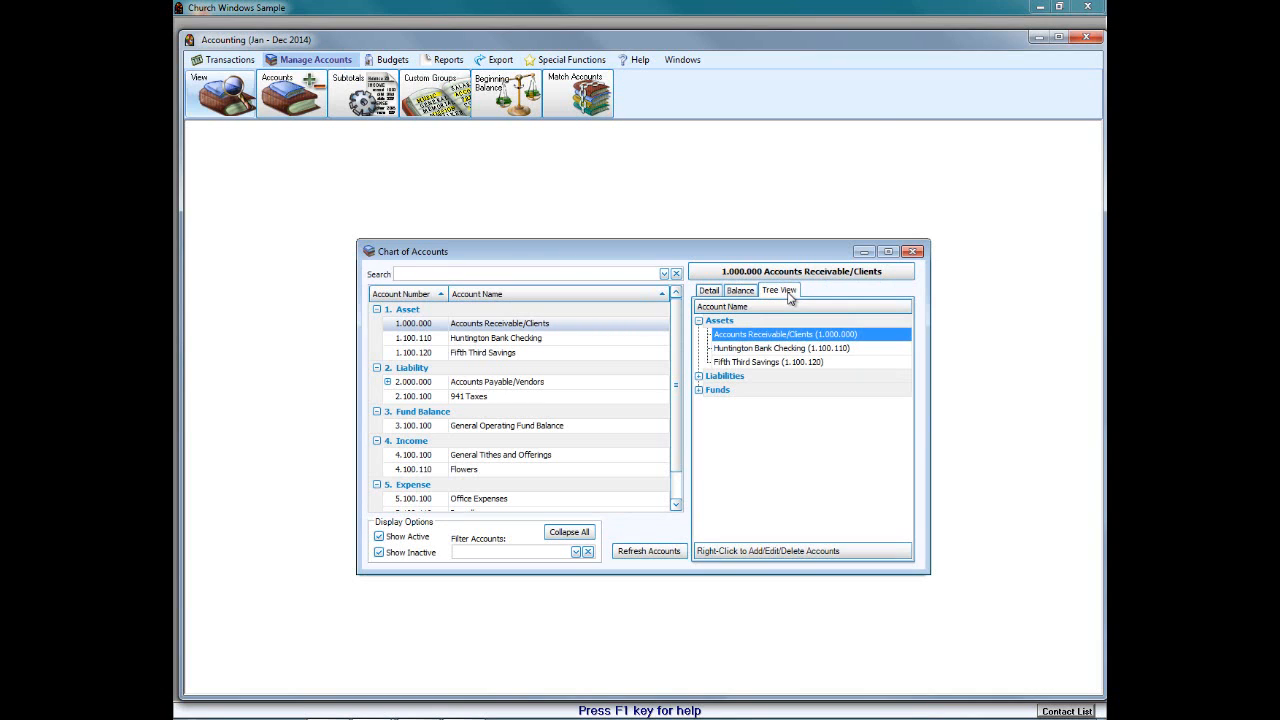
left_click(721, 323)
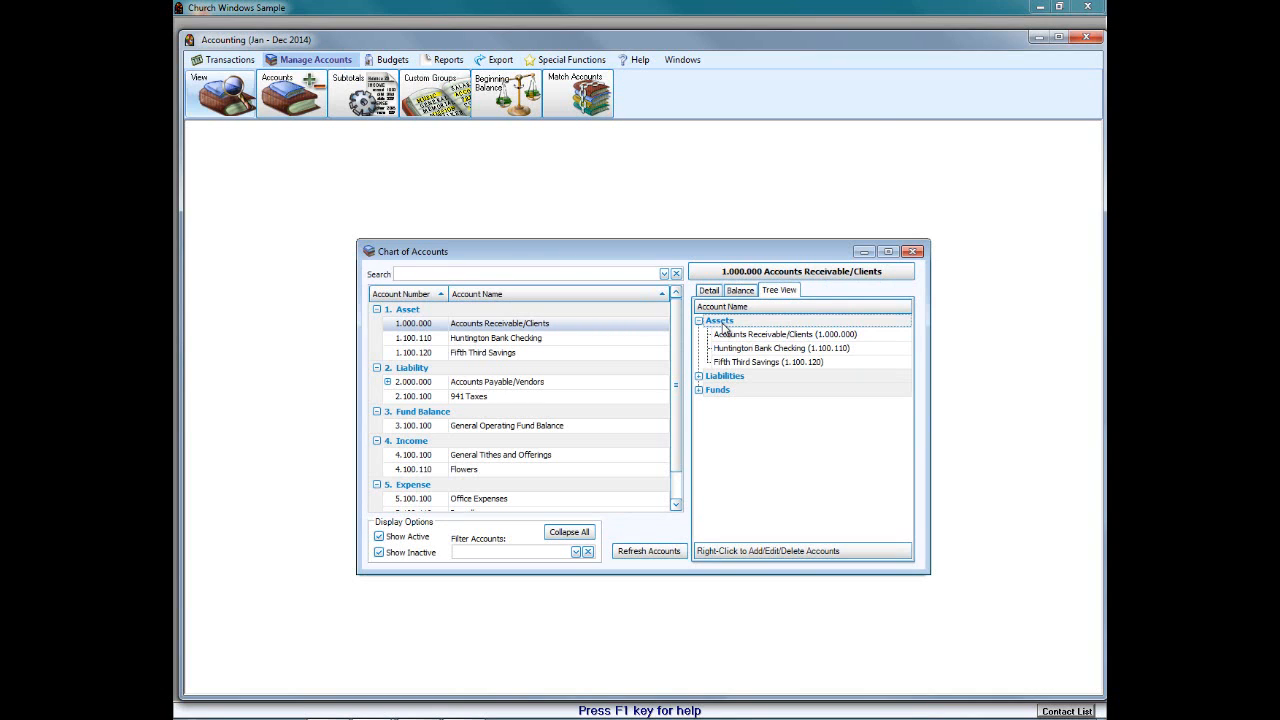
right_click(722, 325)
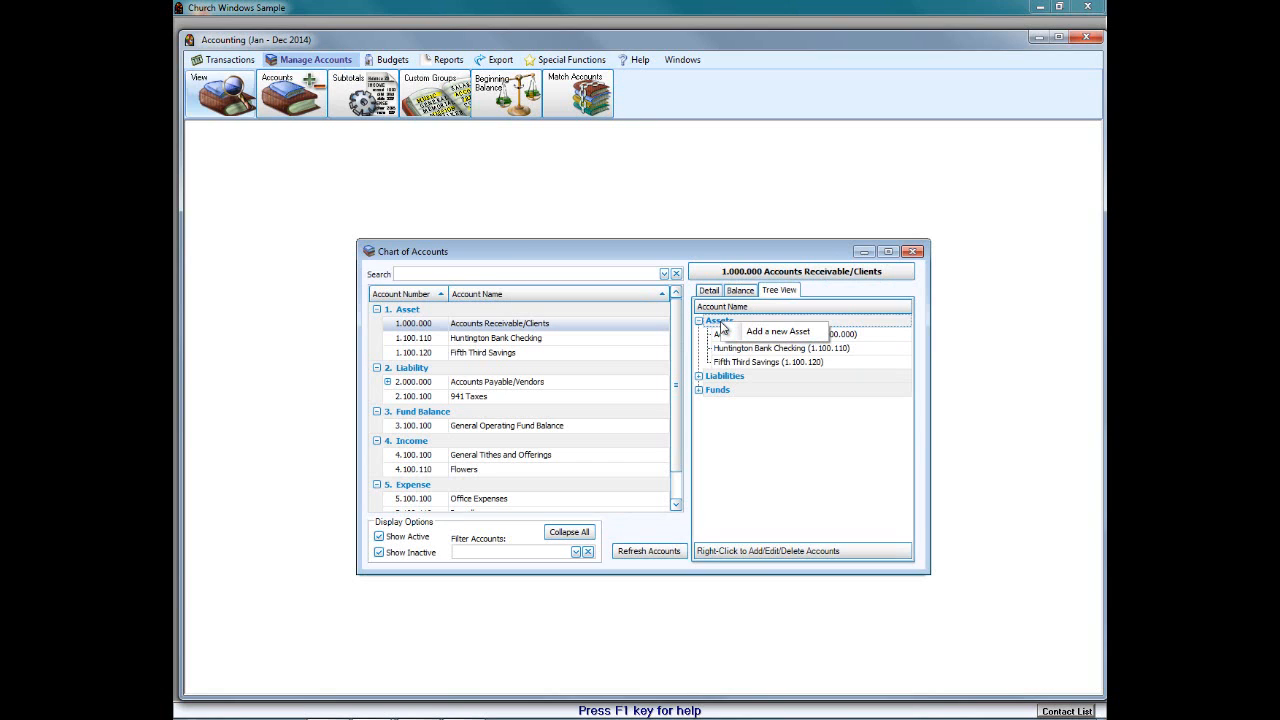
left_click(772, 334)
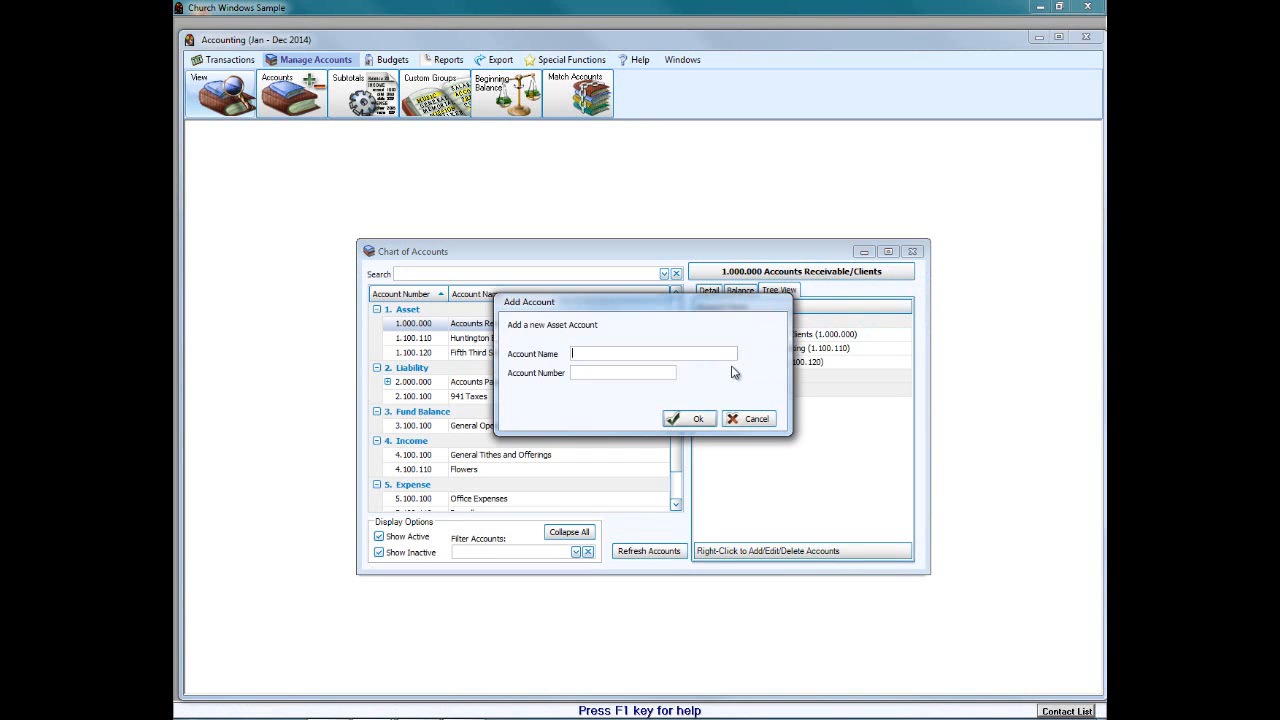
left_click(745, 419)
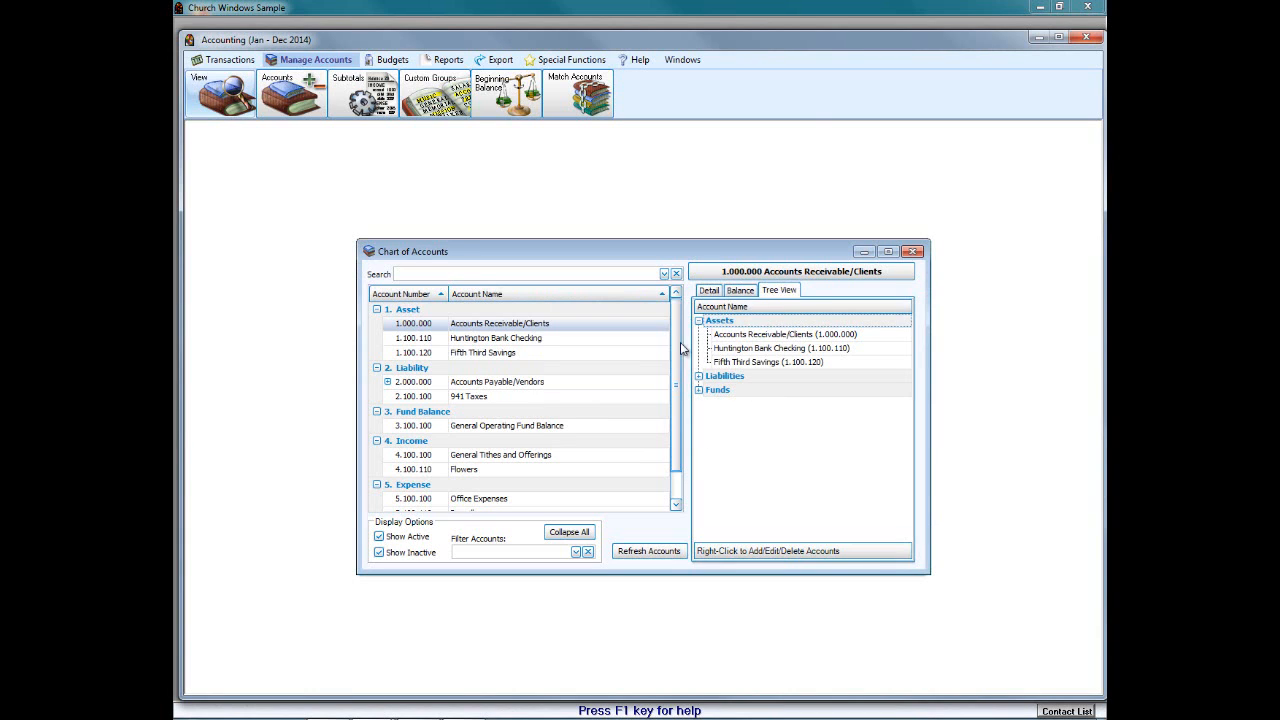
Step: Expand the General Operating Fund's income and expense accounts and check the options for adding liability, income and expense accounts
right_click(742, 377)
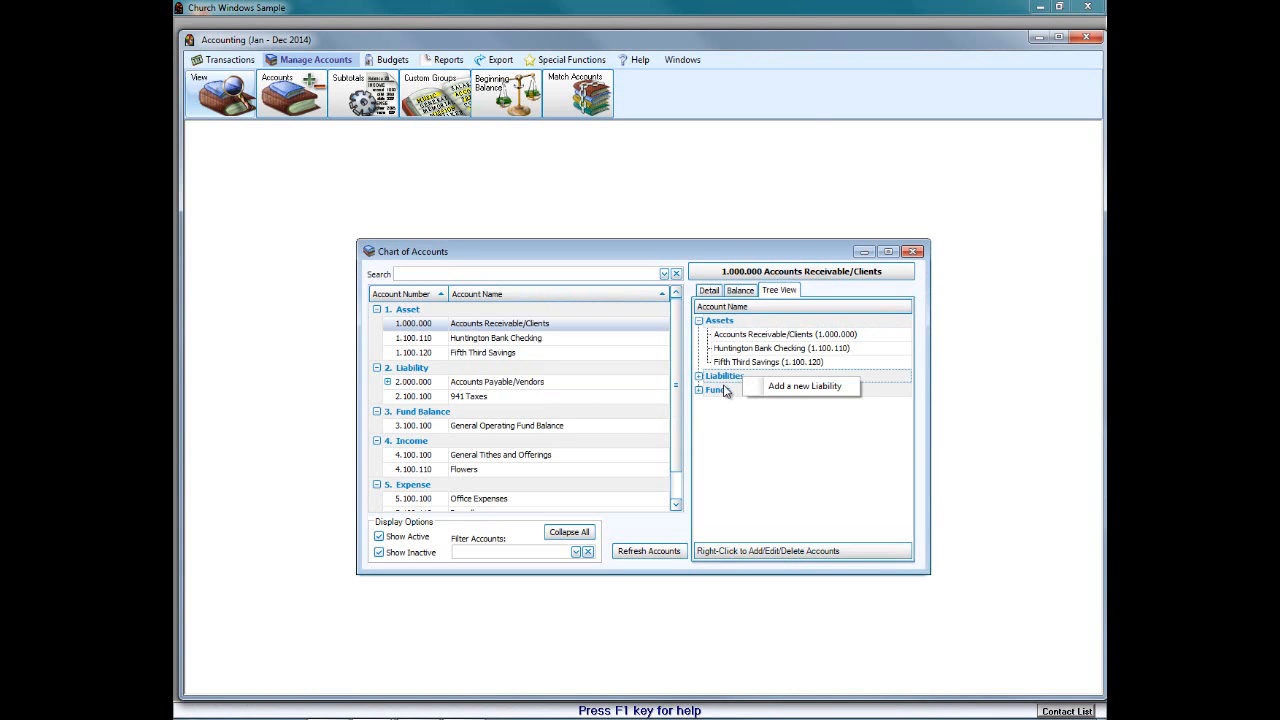
right_click(726, 391)
left_click(699, 390)
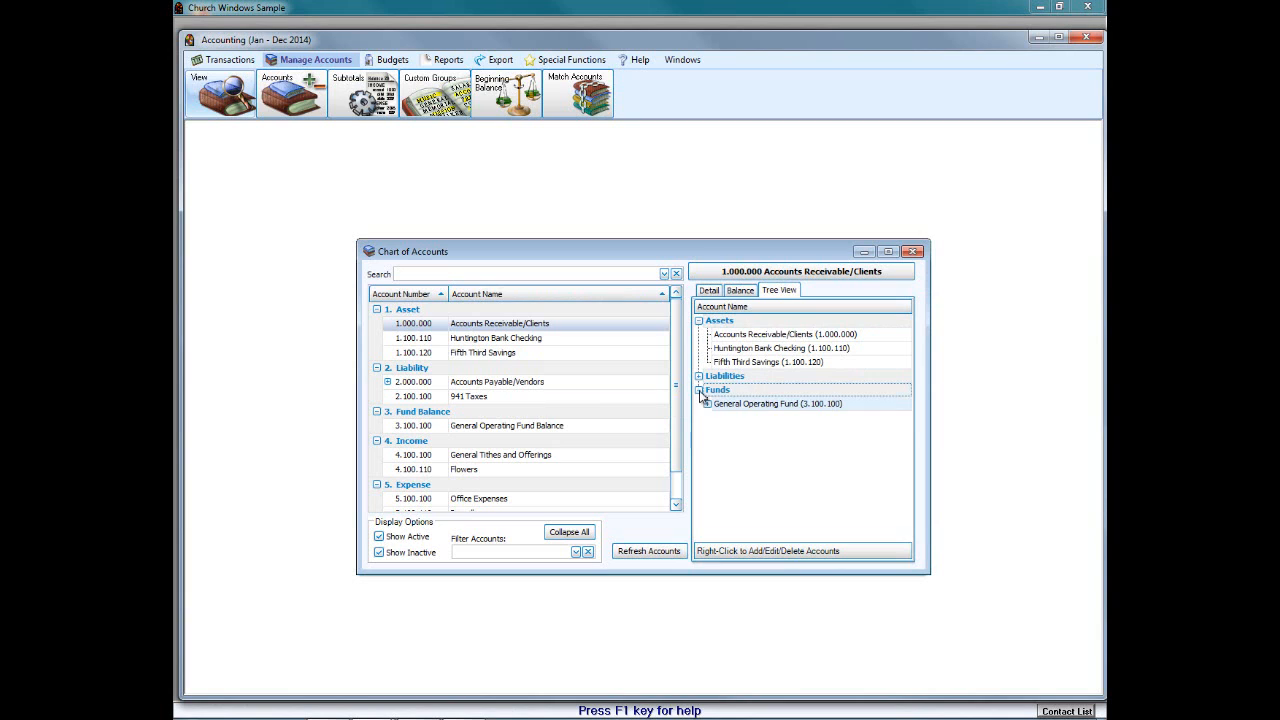
left_click(707, 404)
left_click(716, 418)
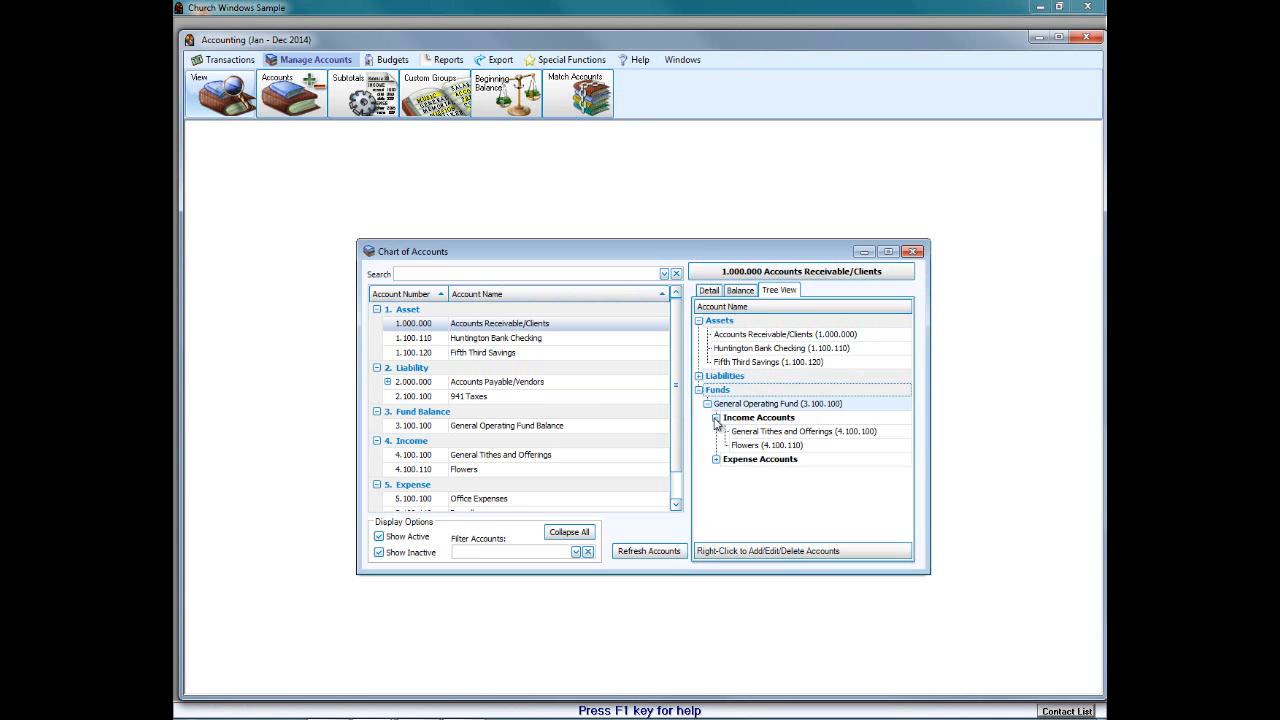
left_click(716, 459)
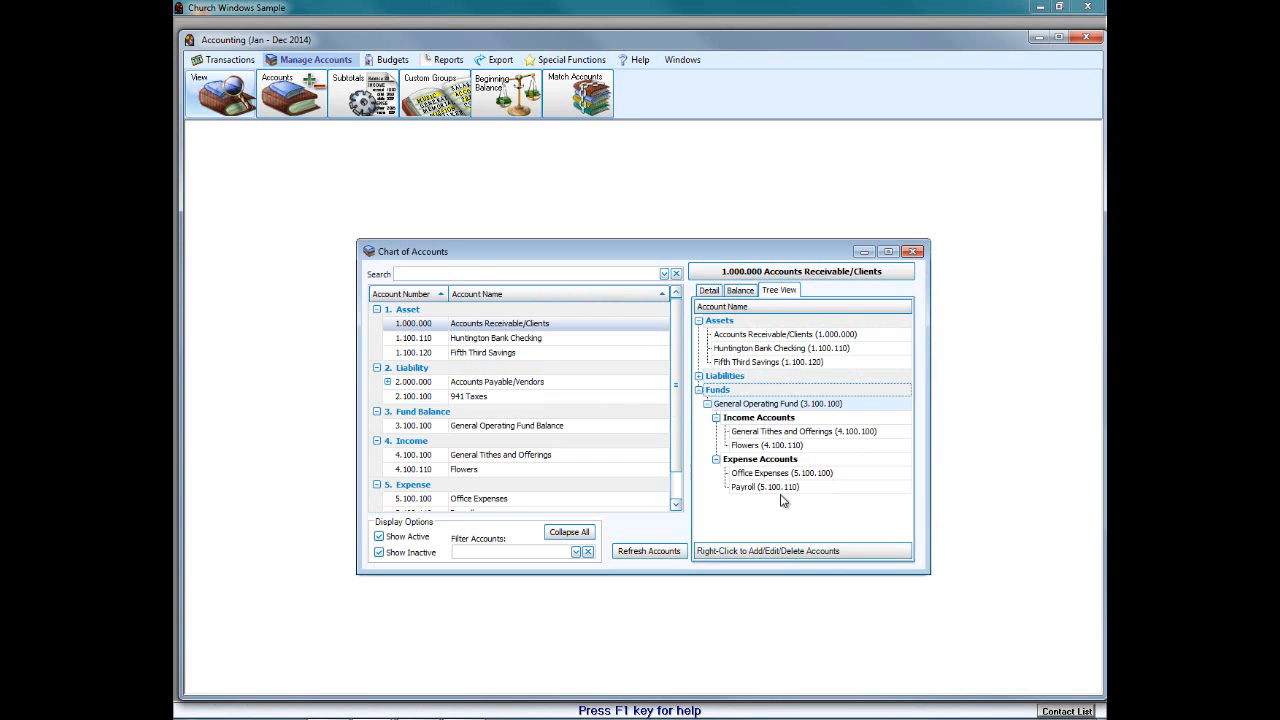
left_click(745, 420)
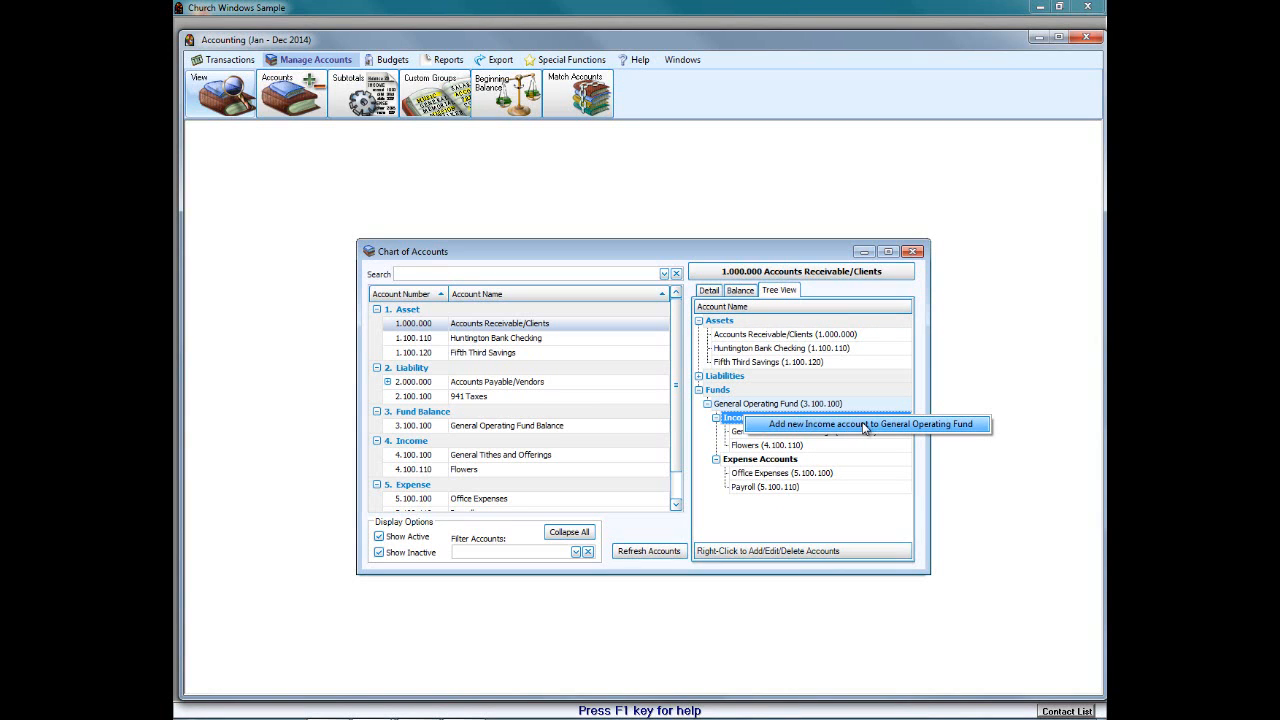
left_click(755, 463)
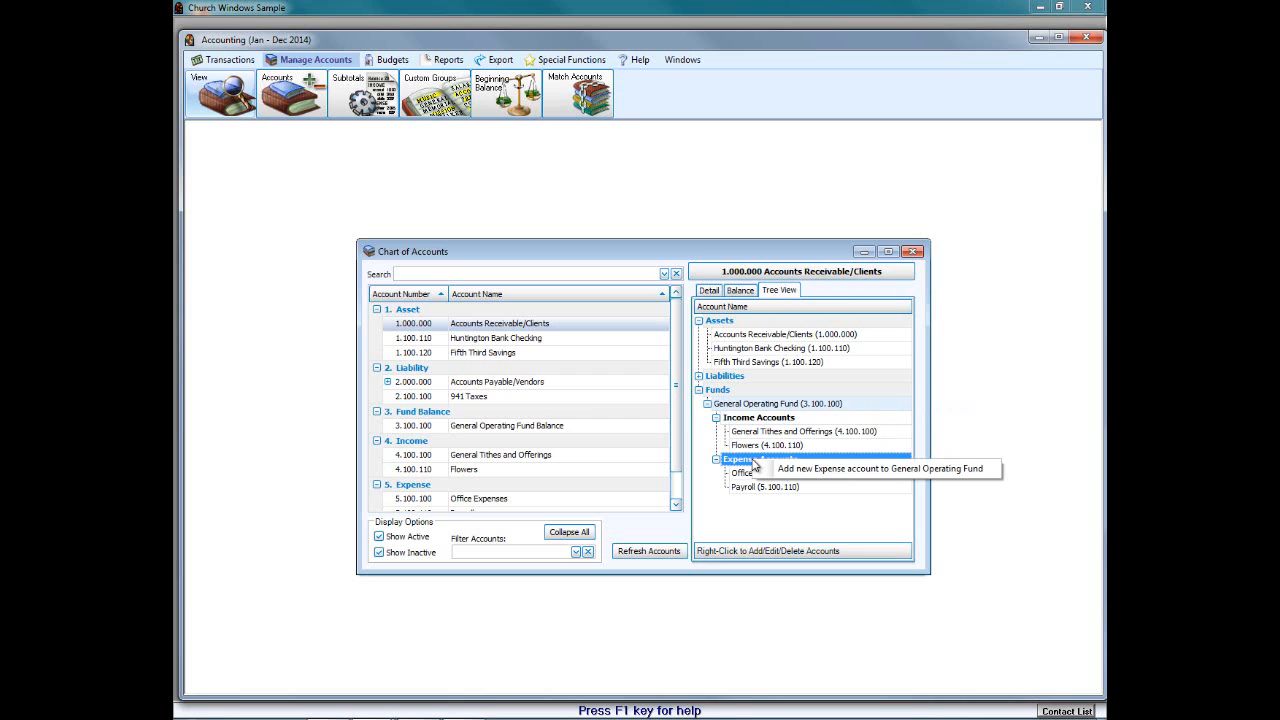
Step: Check the add, delete and edit options for Accounts Receivable/Clients and Huntington Bank Checking, then close the chart of accounts
left_click(733, 336)
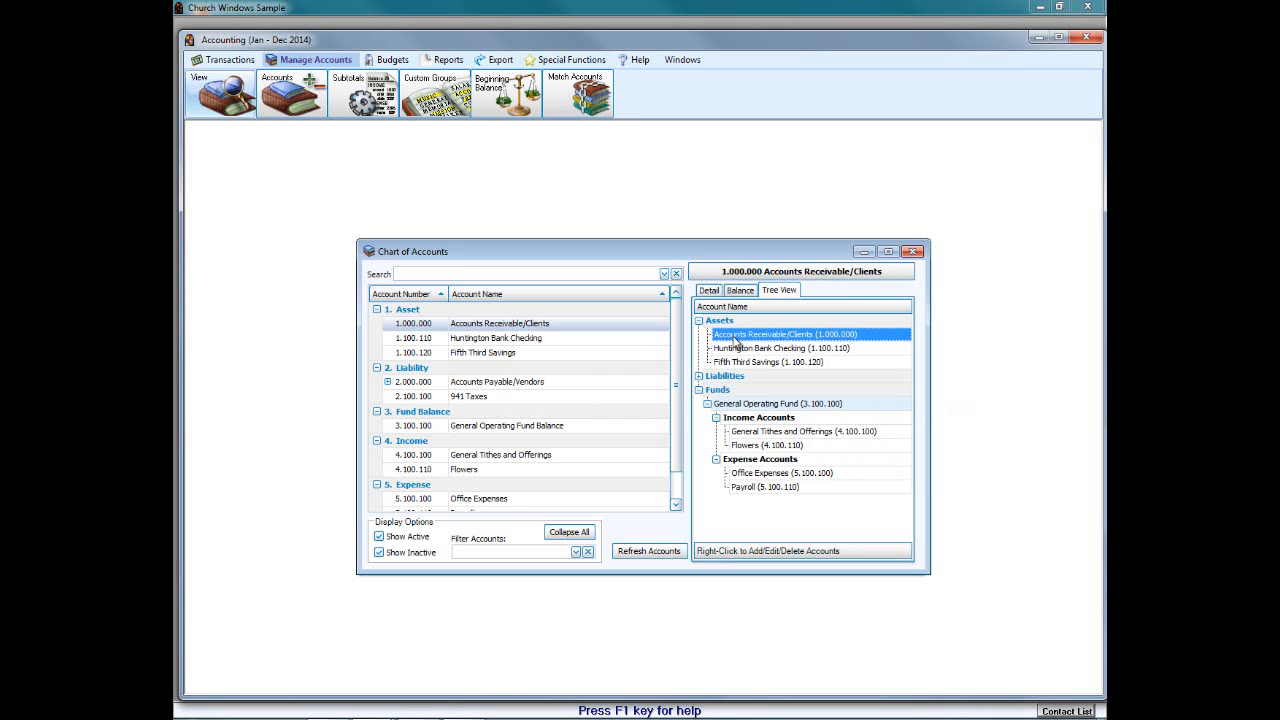
right_click(734, 337)
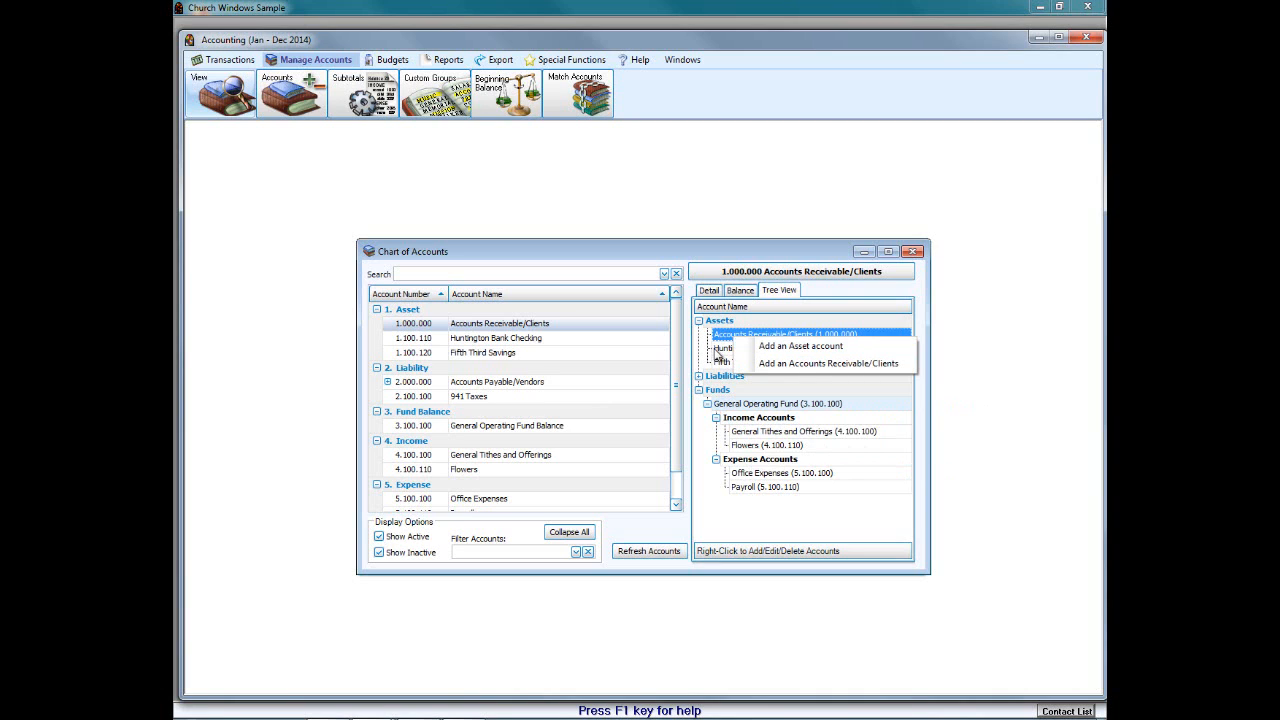
left_click(718, 350)
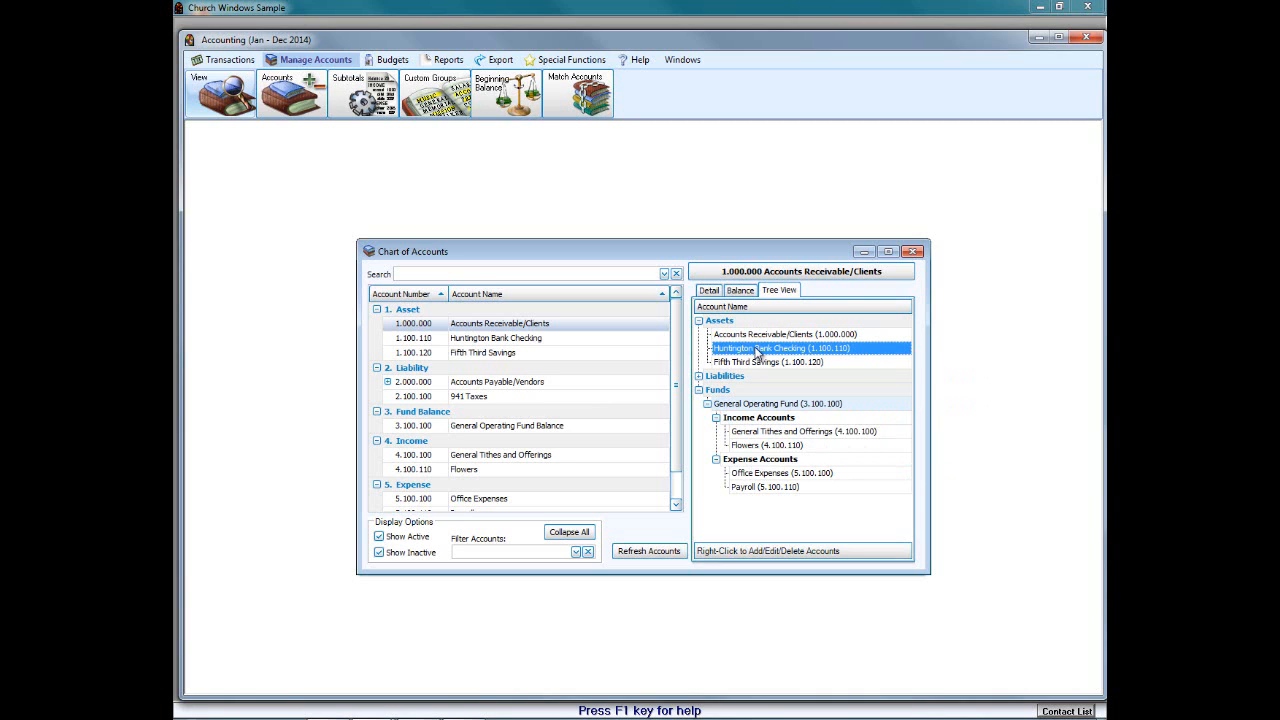
right_click(757, 352)
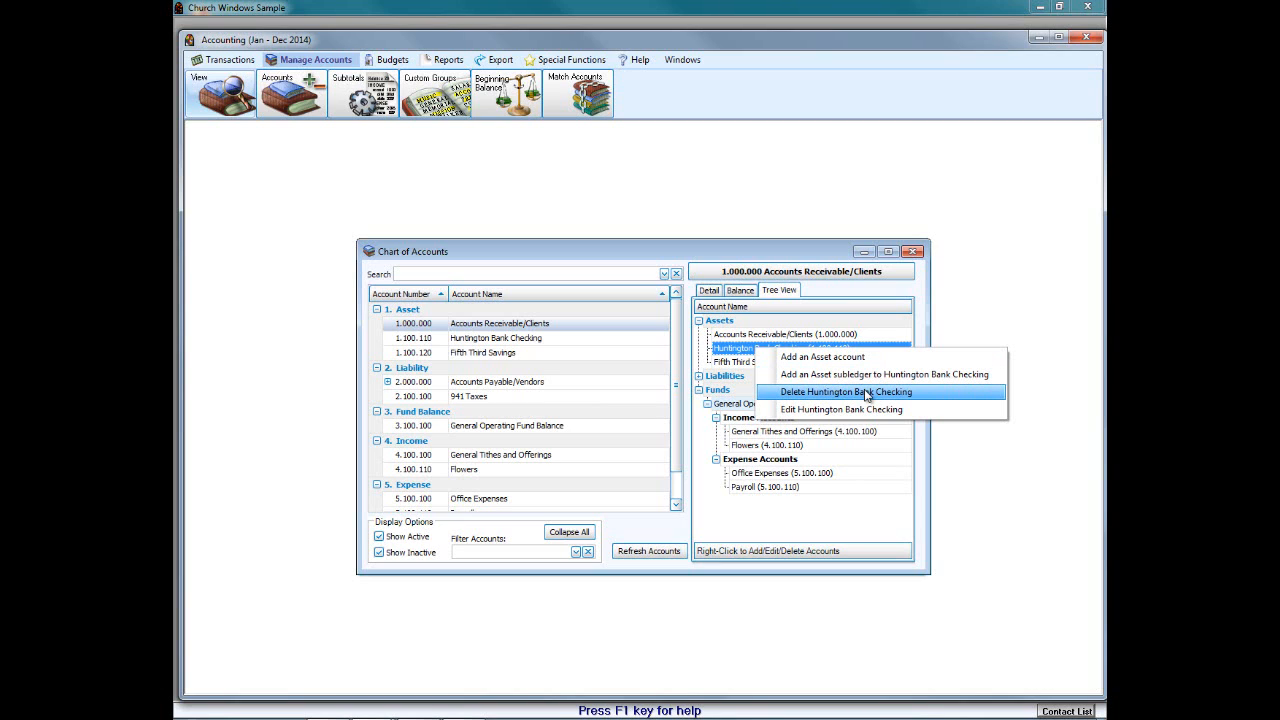
left_click(912, 256)
left_click(912, 256)
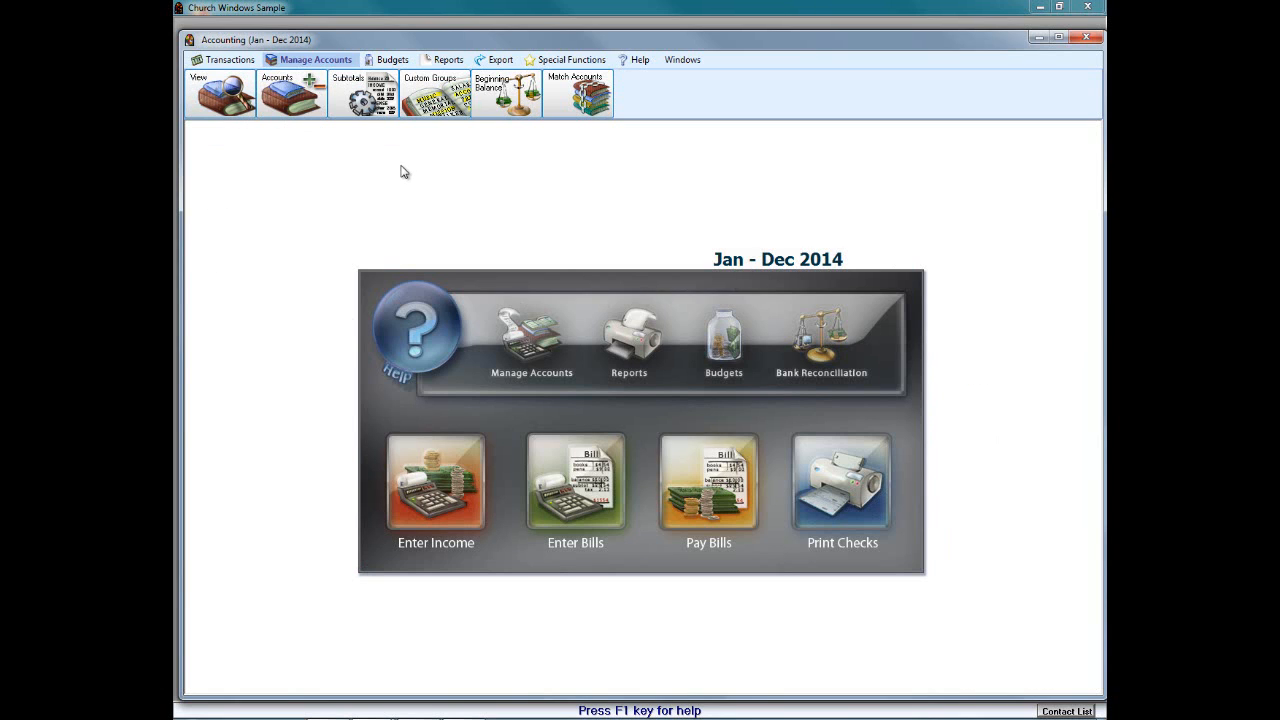
Step: Open the account types for adding or deleting accounts, view the asset account setup form and close it
left_click(307, 88)
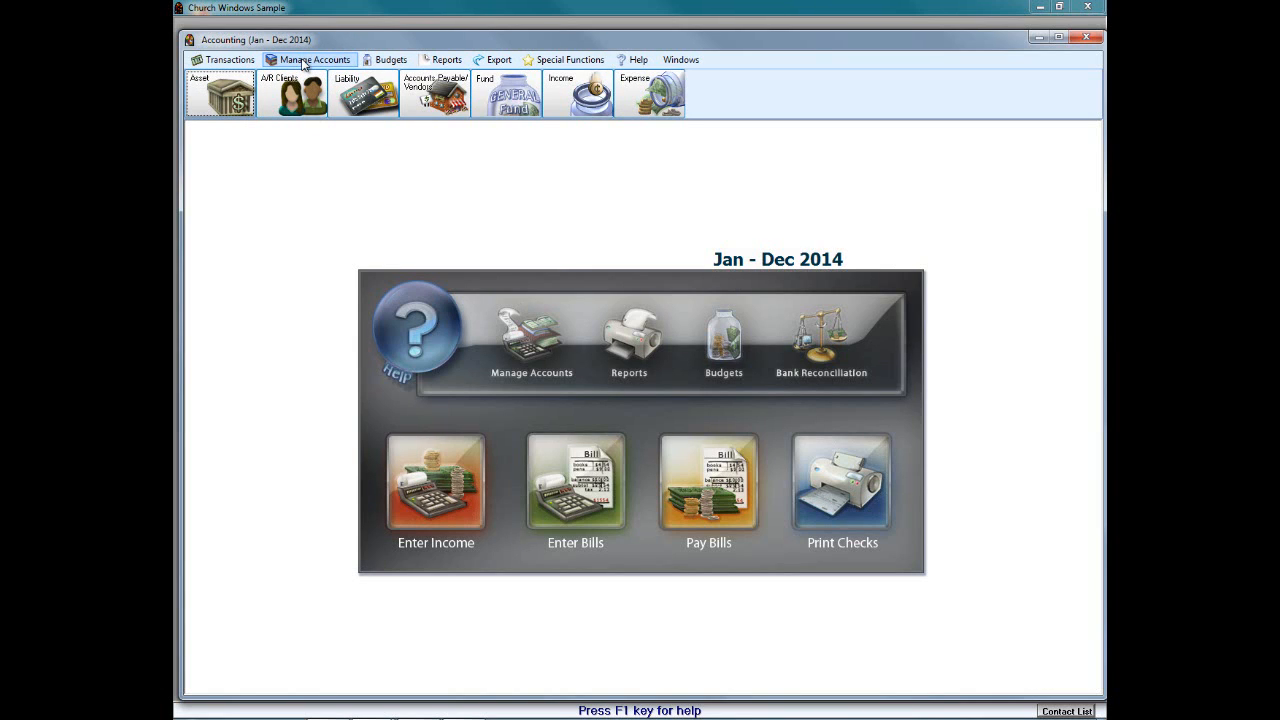
left_click(303, 62)
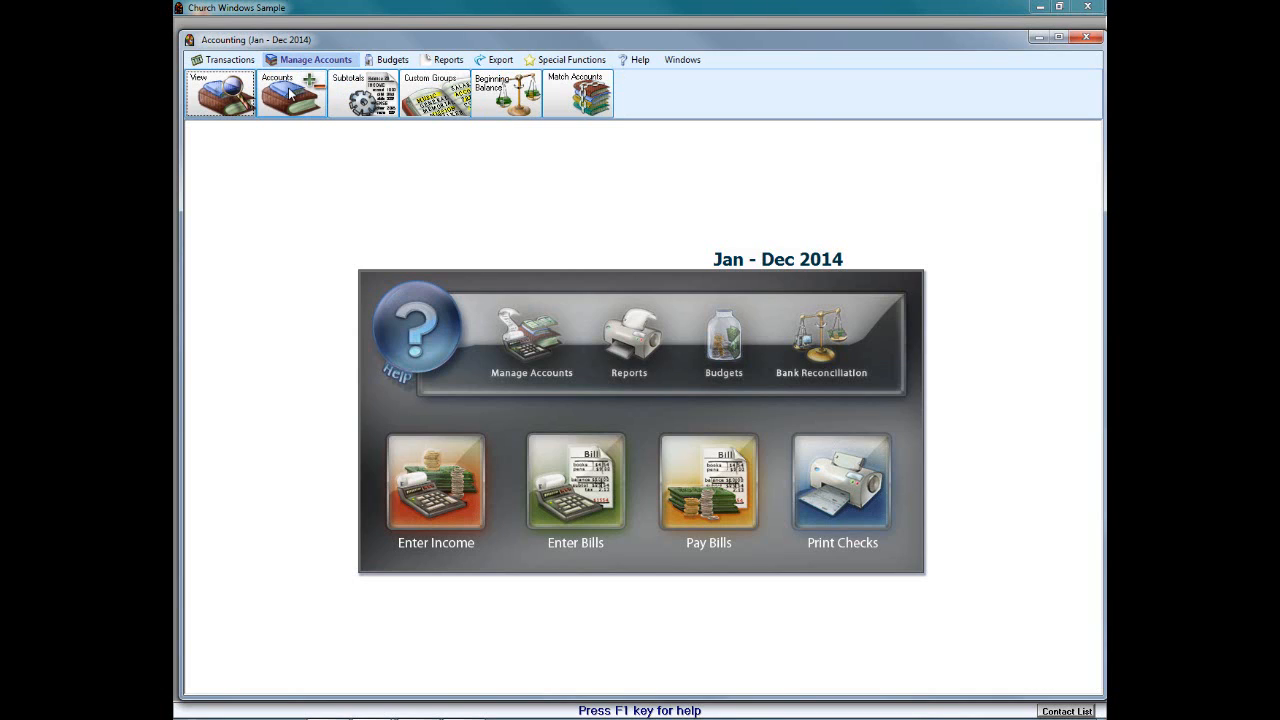
left_click(289, 93)
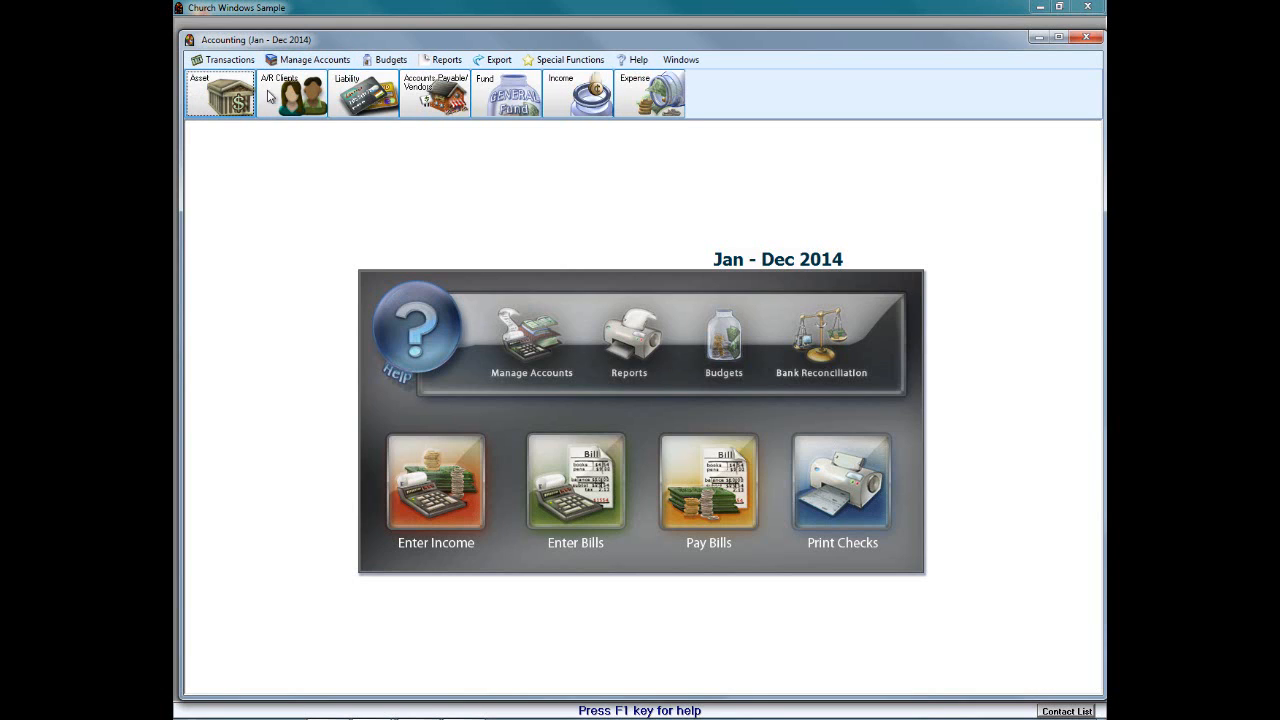
left_click(209, 106)
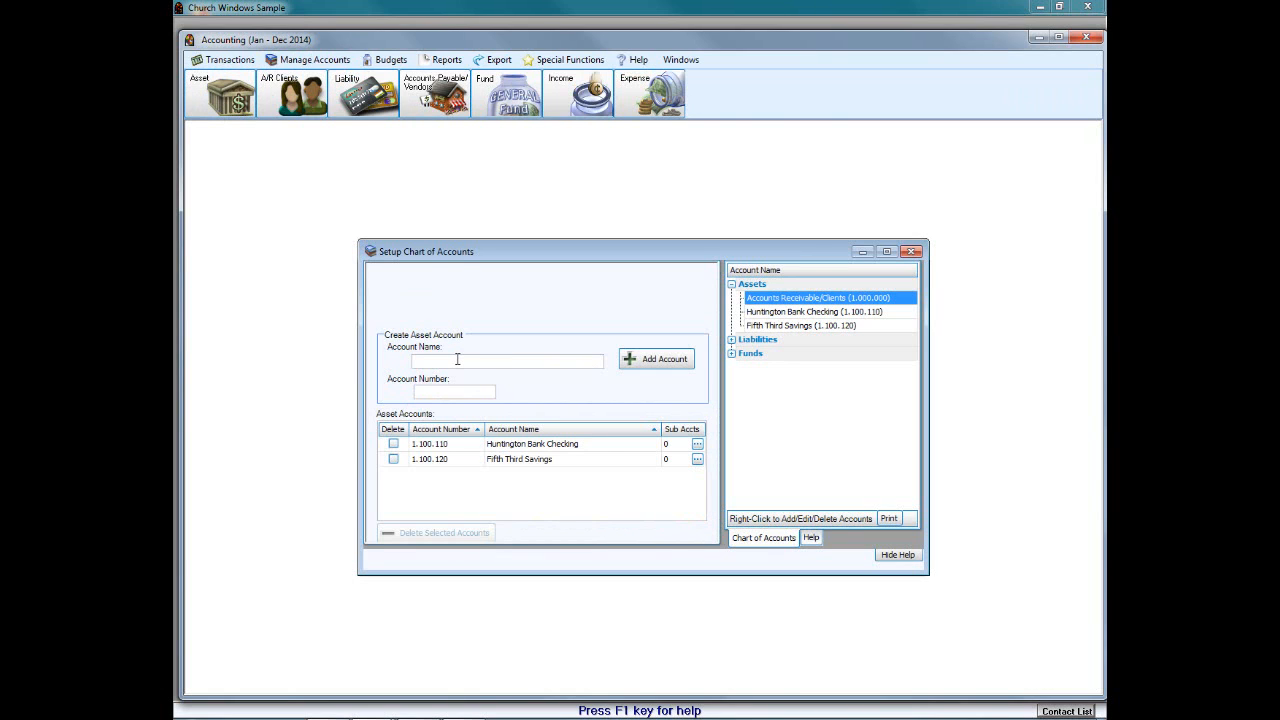
left_click(911, 251)
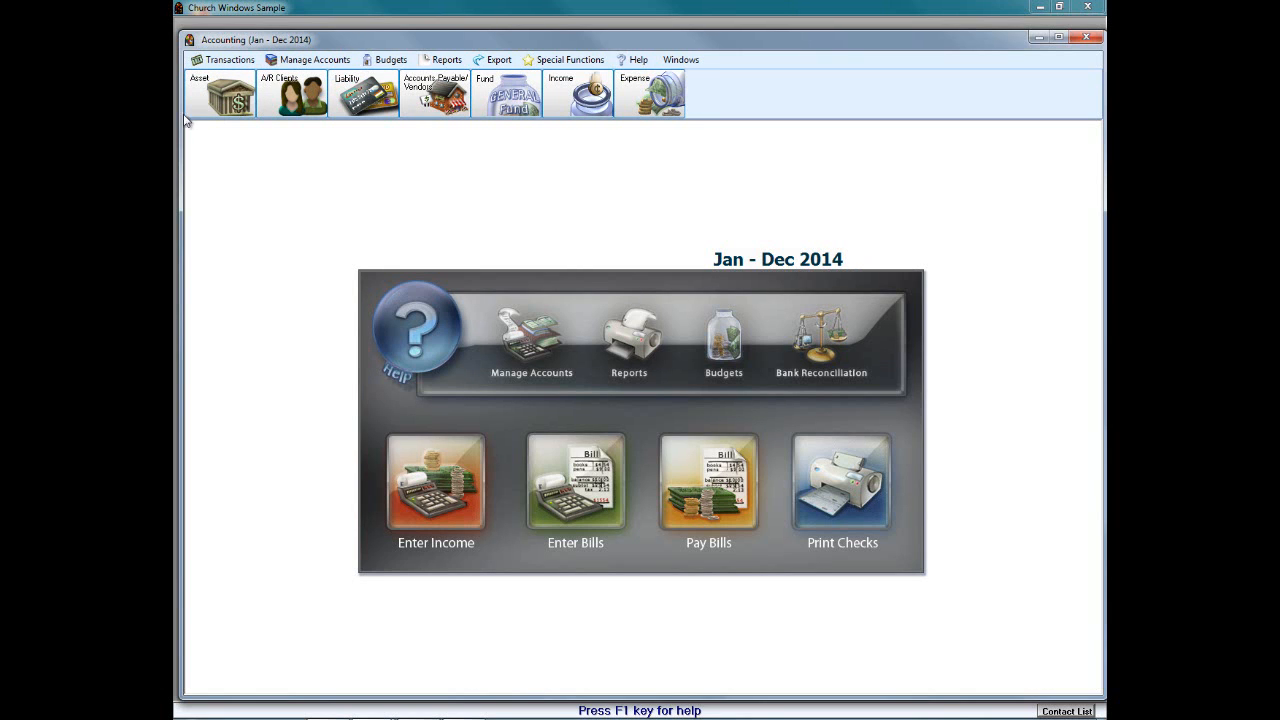
Step: View the setup forms for Accounts Receivable clients, liability accounts and Accounts Payable/Vendors one after another
left_click(310, 96)
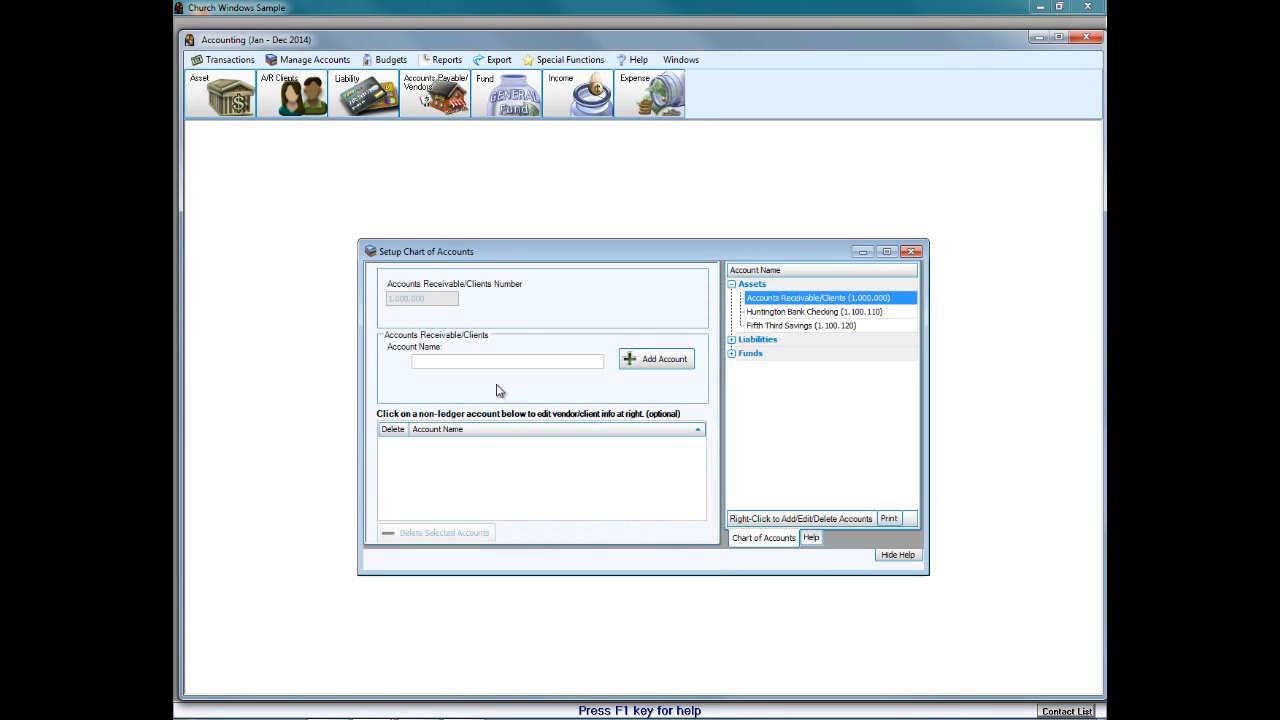
left_click(911, 252)
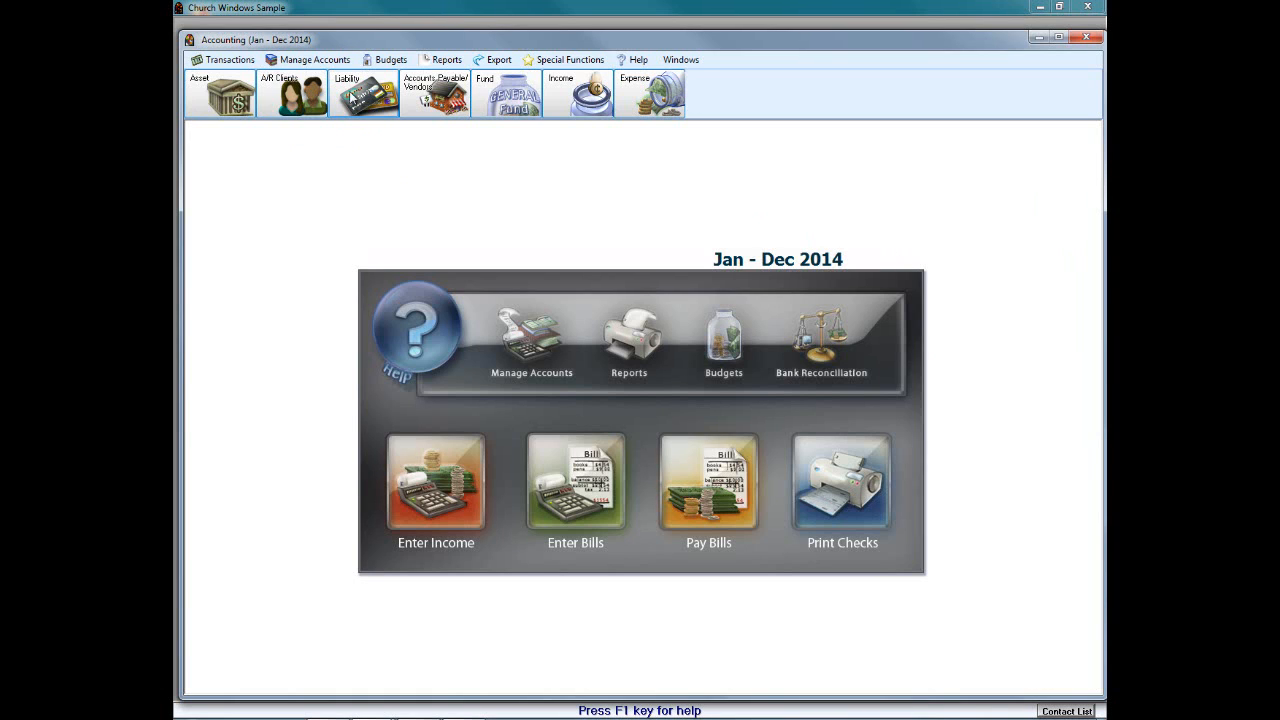
left_click(350, 93)
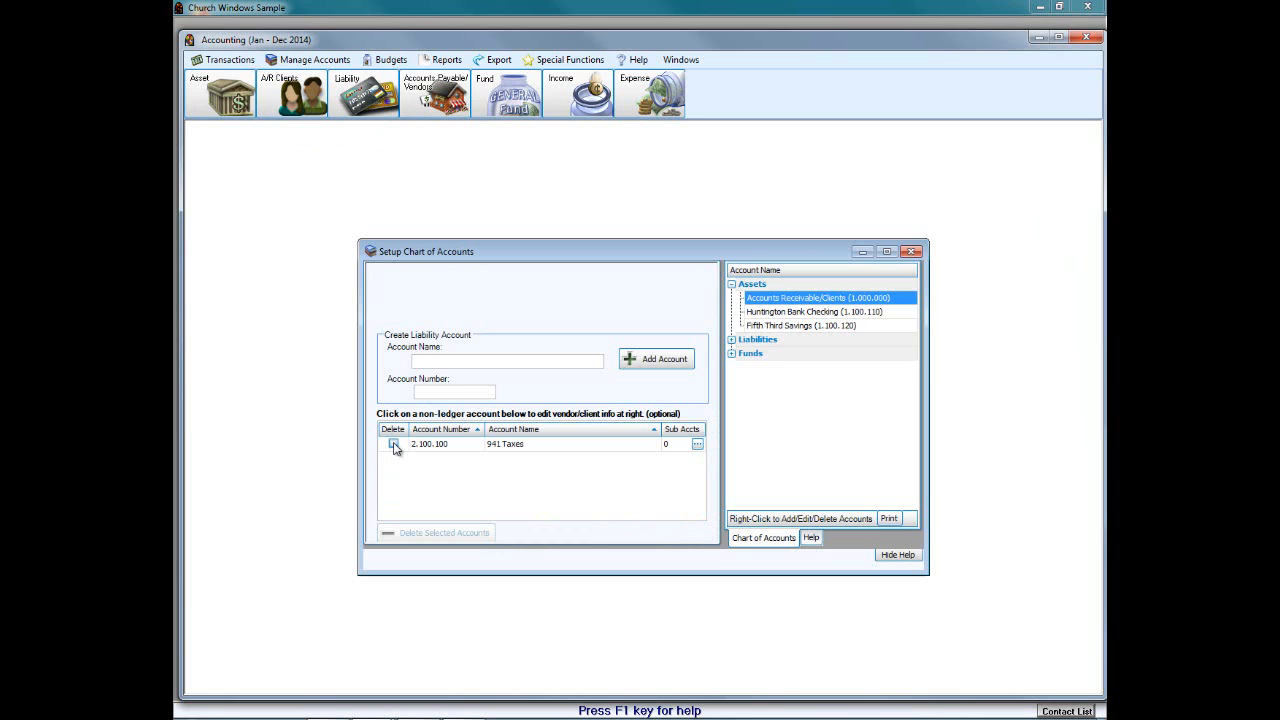
left_click(913, 252)
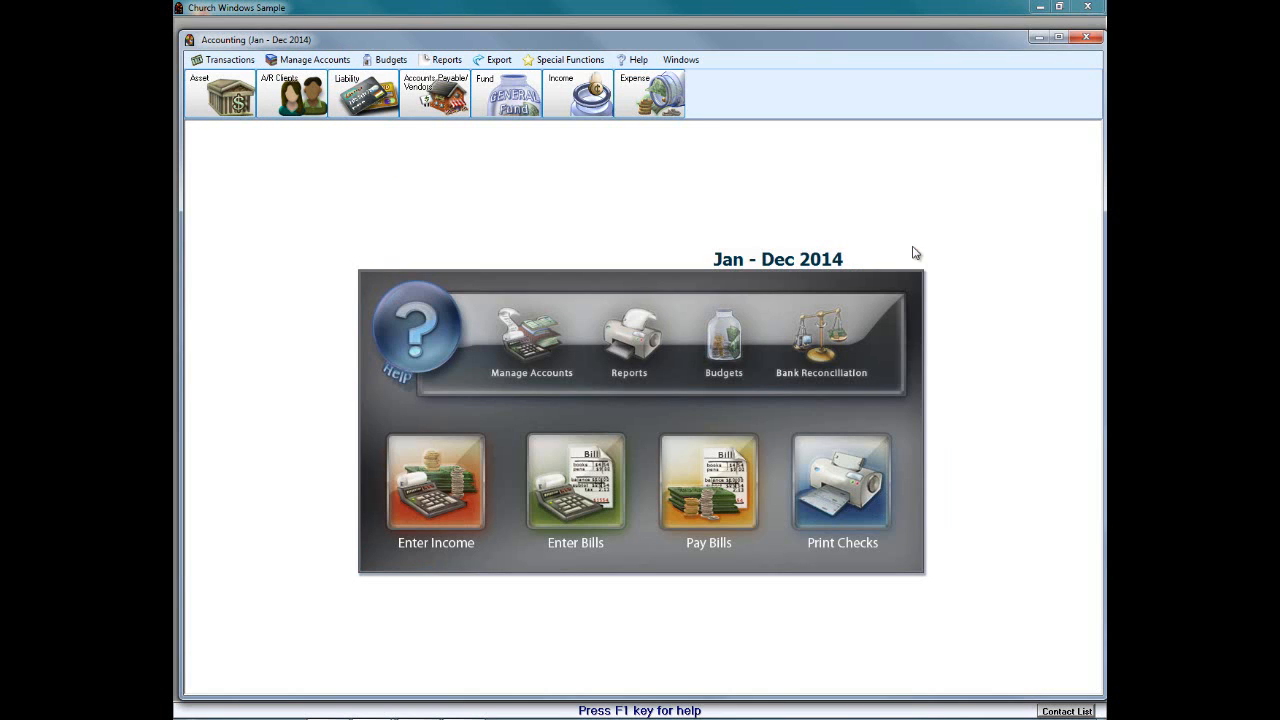
left_click(435, 85)
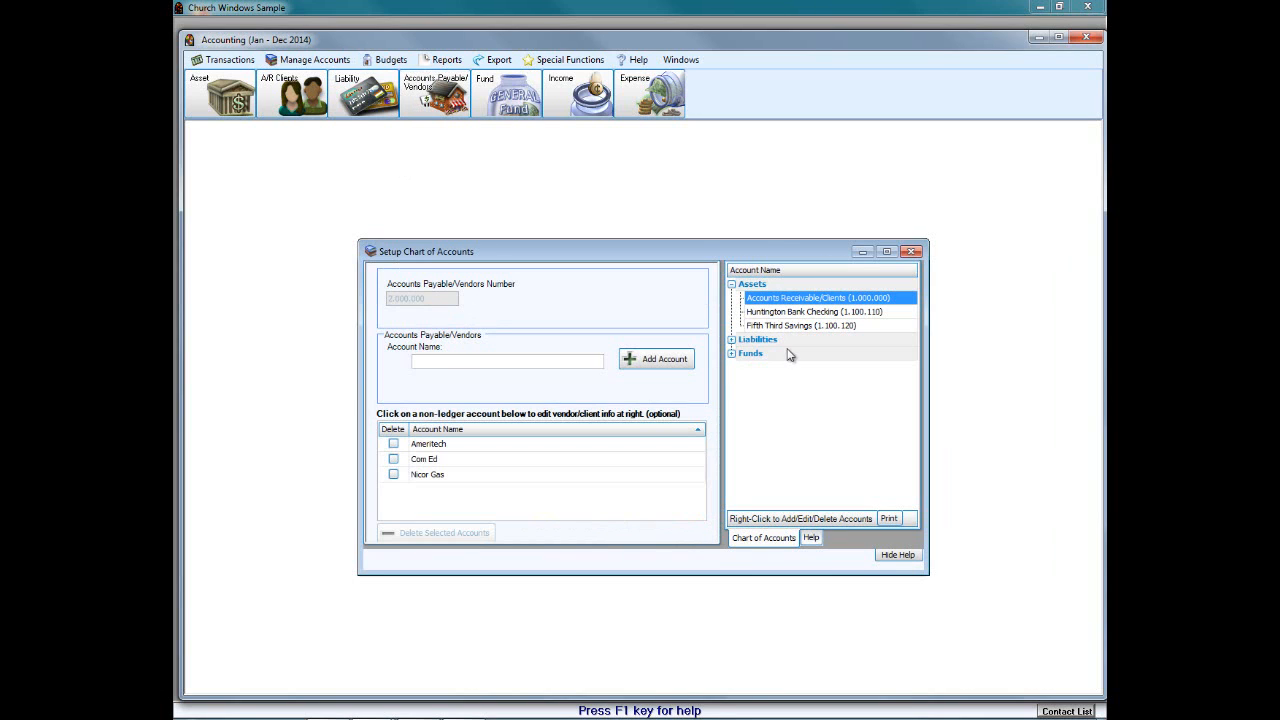
Step: Close the vendor setup form, view the form for setting up main funds and close it again
left_click(911, 252)
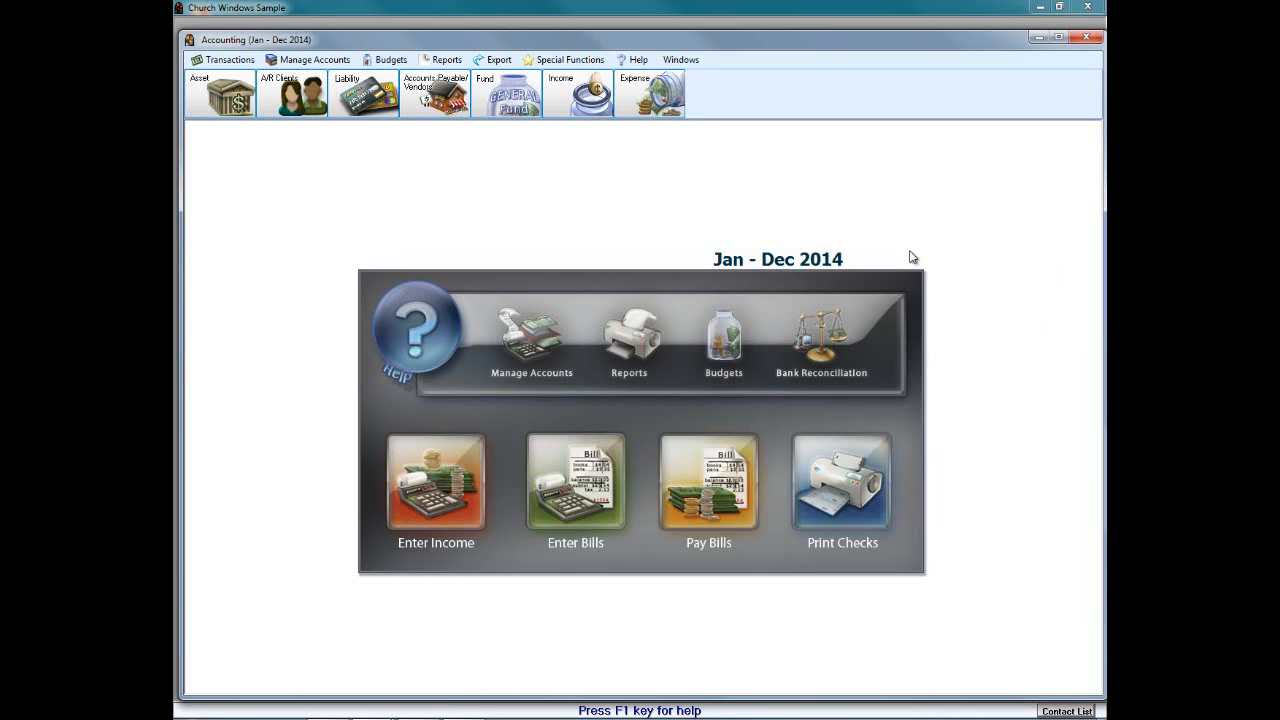
left_click(506, 120)
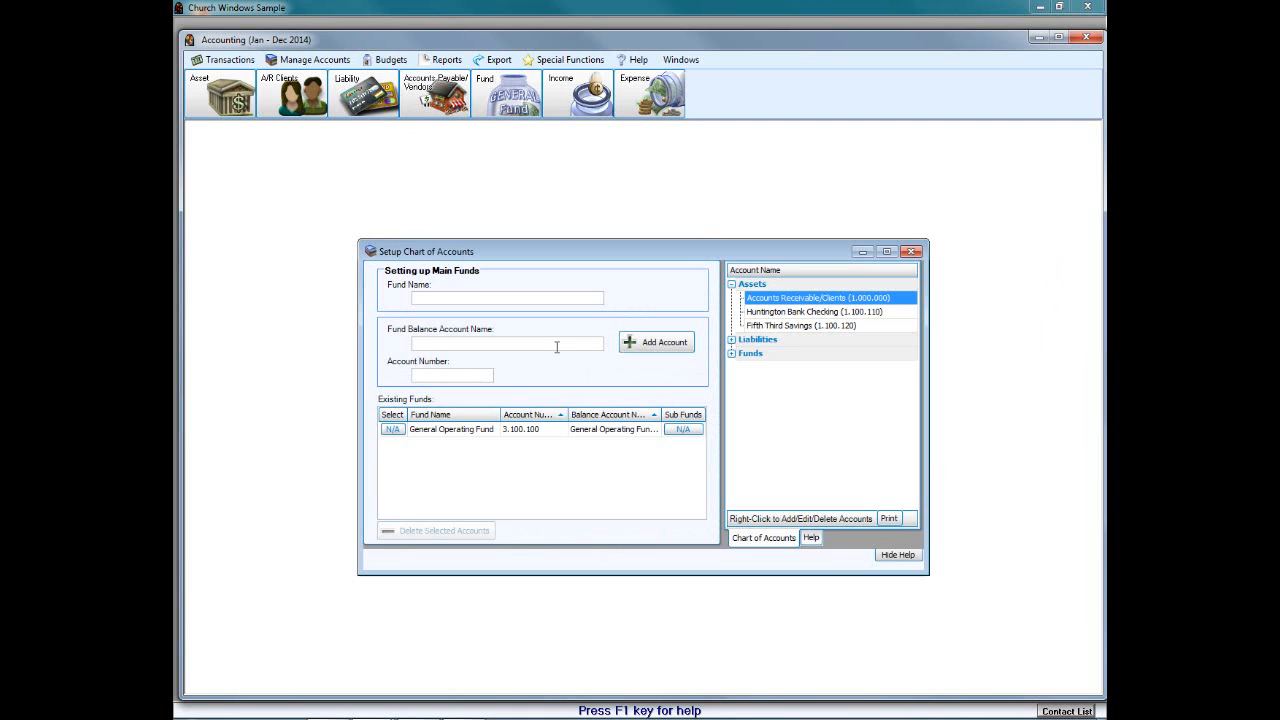
left_click(910, 252)
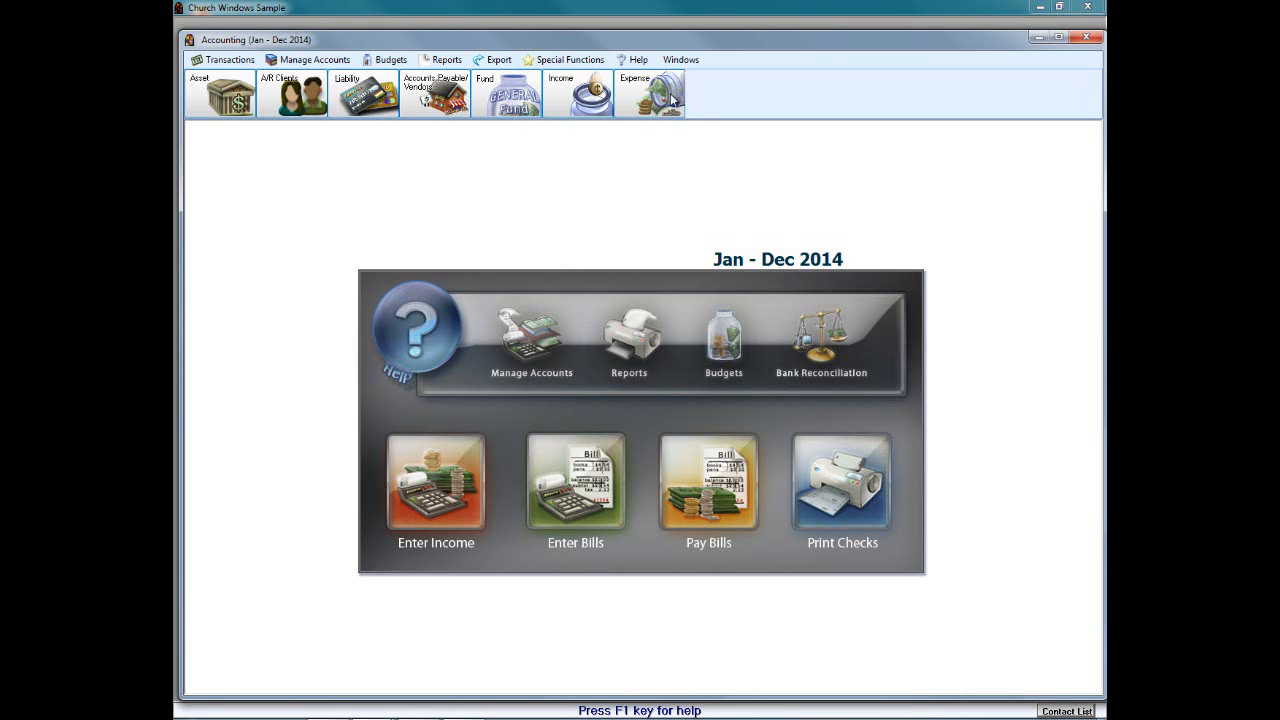
Step: Add a main fund named Building Fund with ledger number 3.100.200, then close the chart of accounts setup
left_click(641, 101)
left_click(516, 100)
left_click(447, 299)
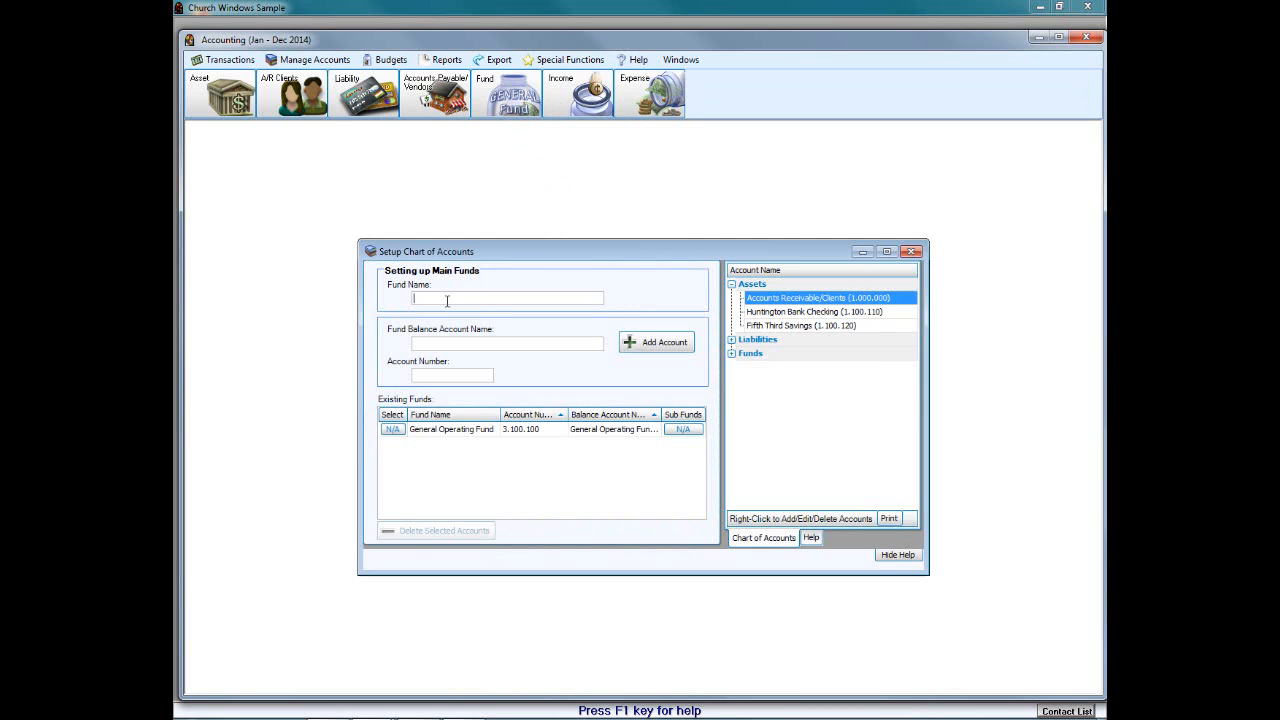
type("Building Fund")
key("Tab")
key("Tab")
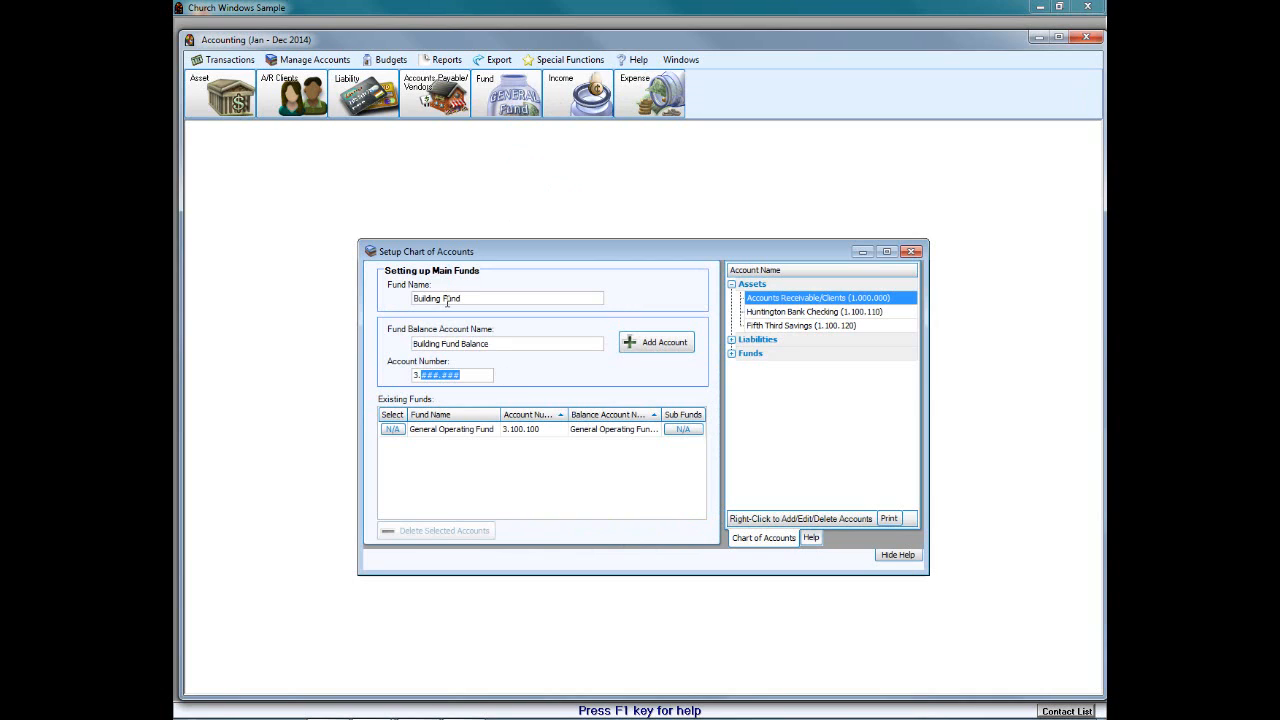
type("00200")
left_click(645, 342)
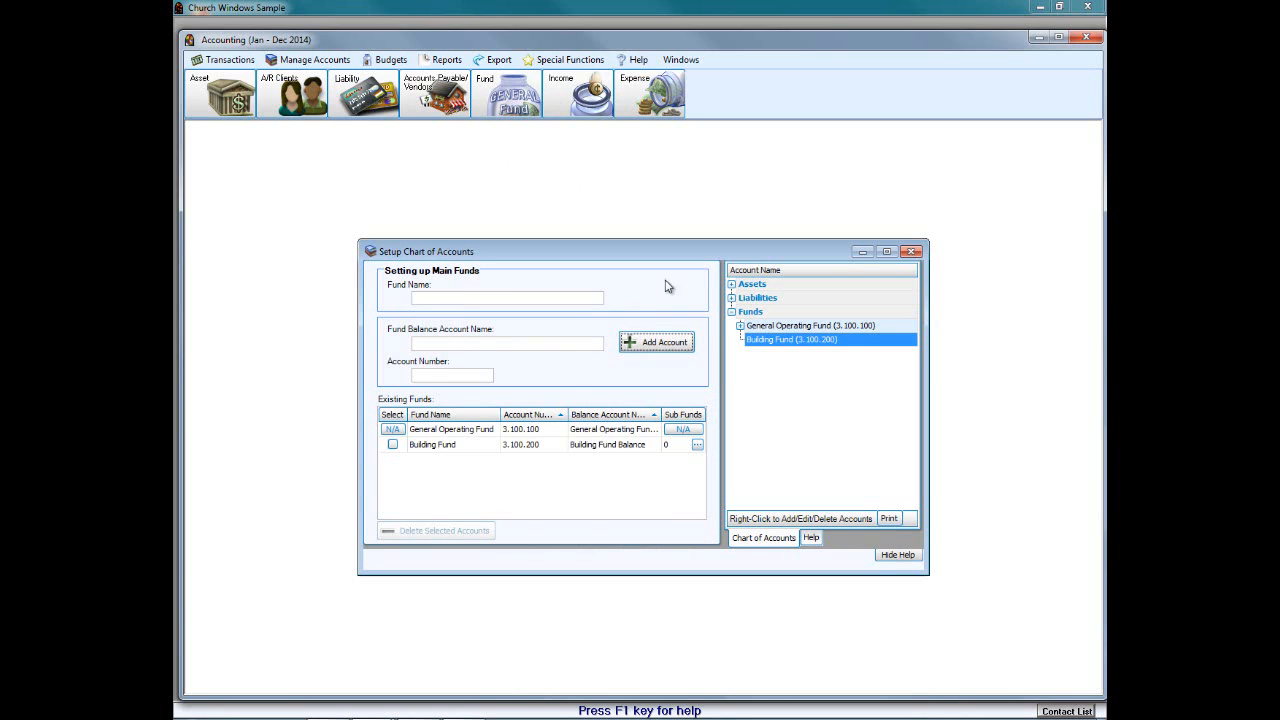
left_click(911, 251)
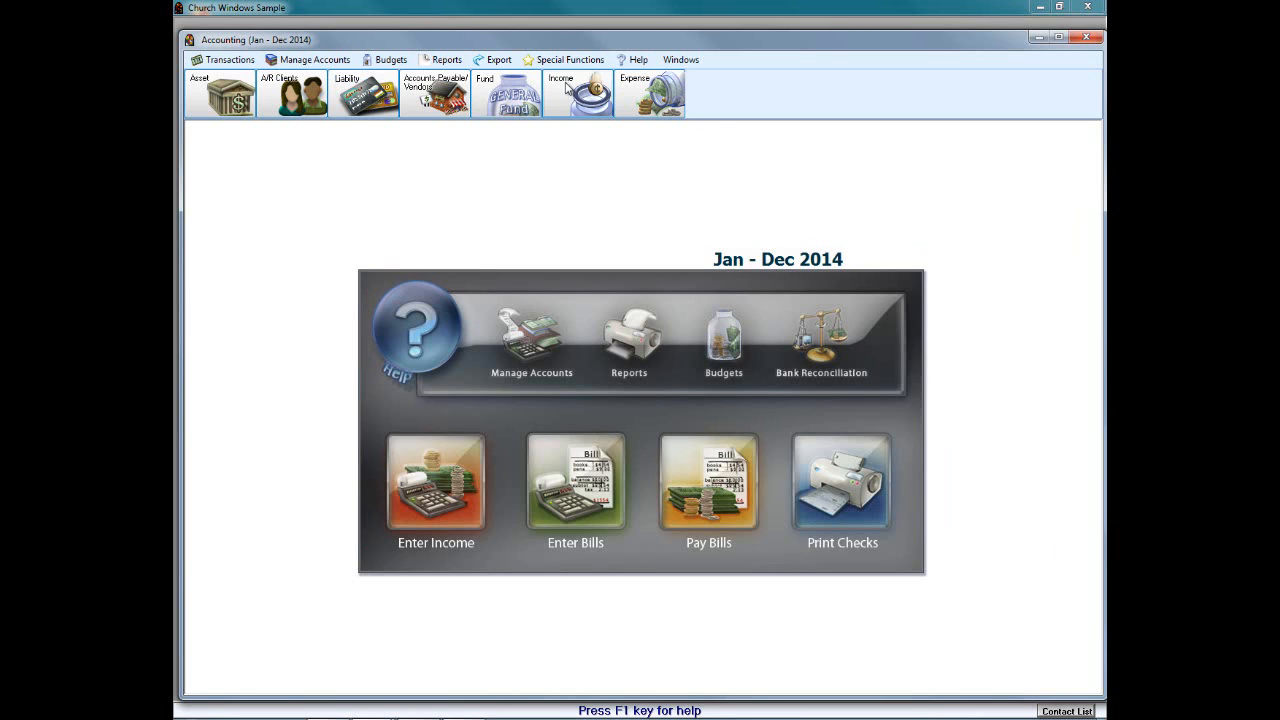
Step: Begin a main income account for the Building Fund and name it Building Fund Income
left_click(563, 85)
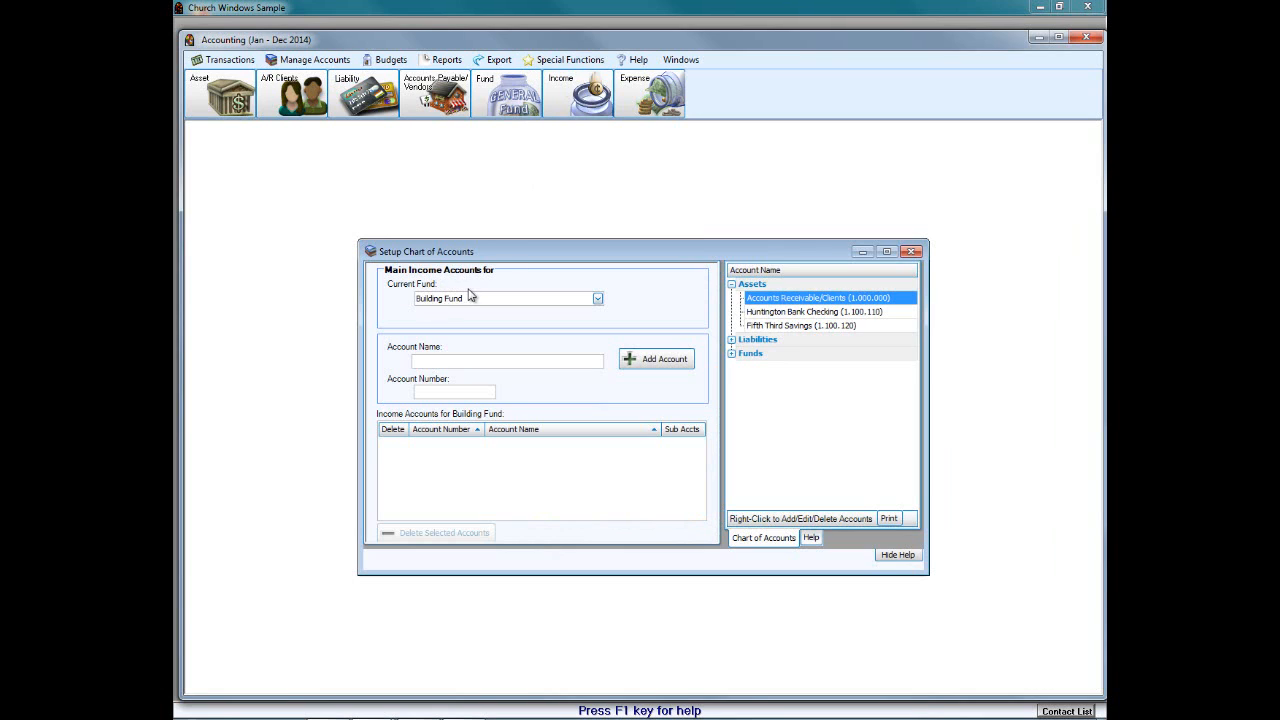
left_click(597, 299)
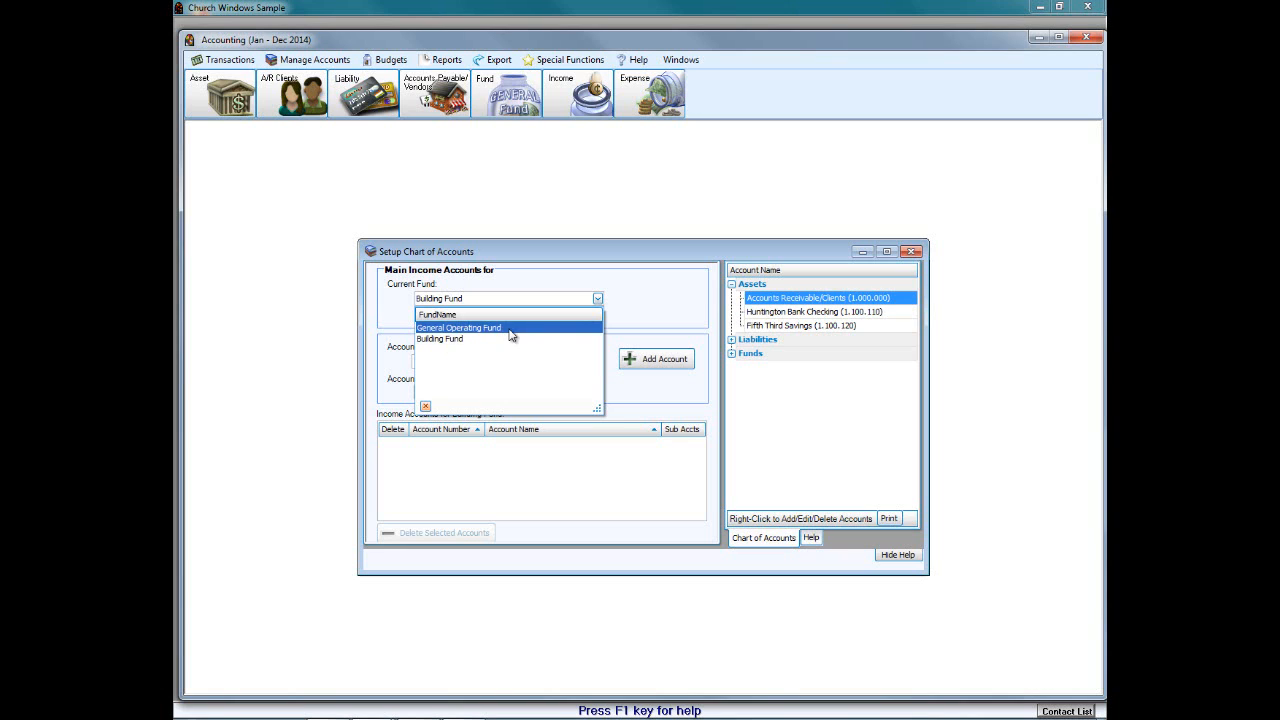
left_click(451, 339)
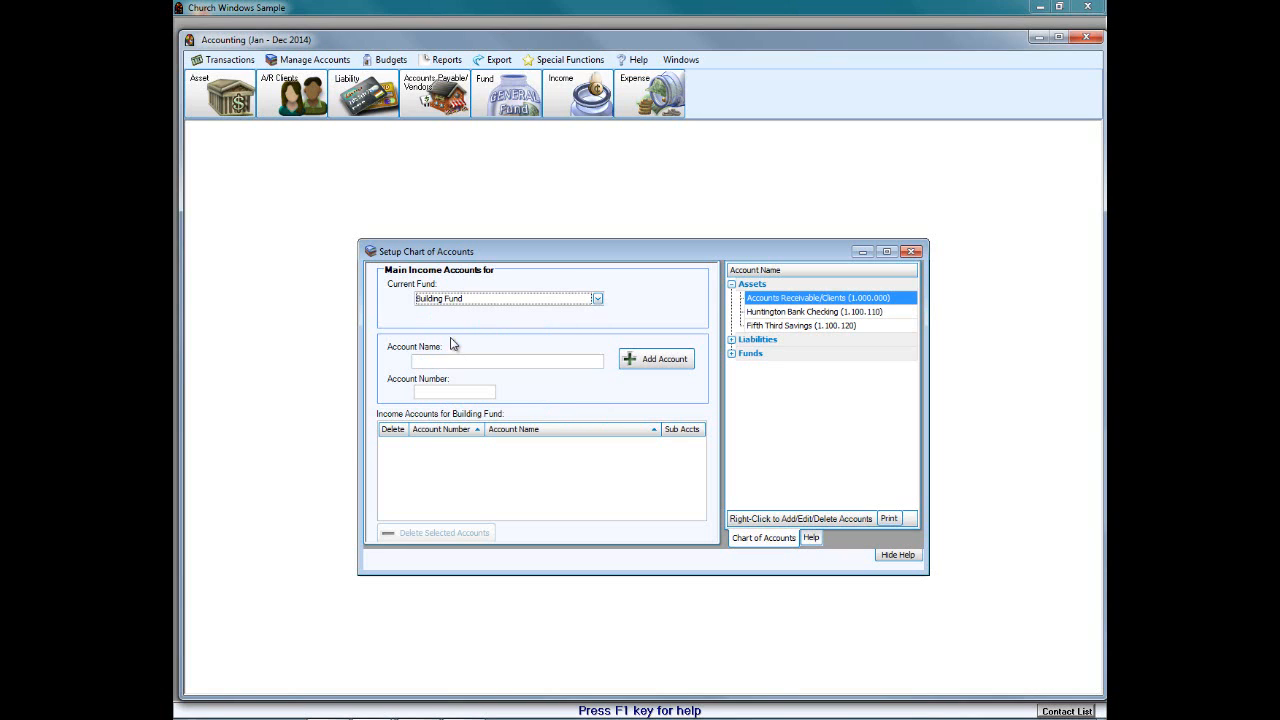
left_click(438, 363)
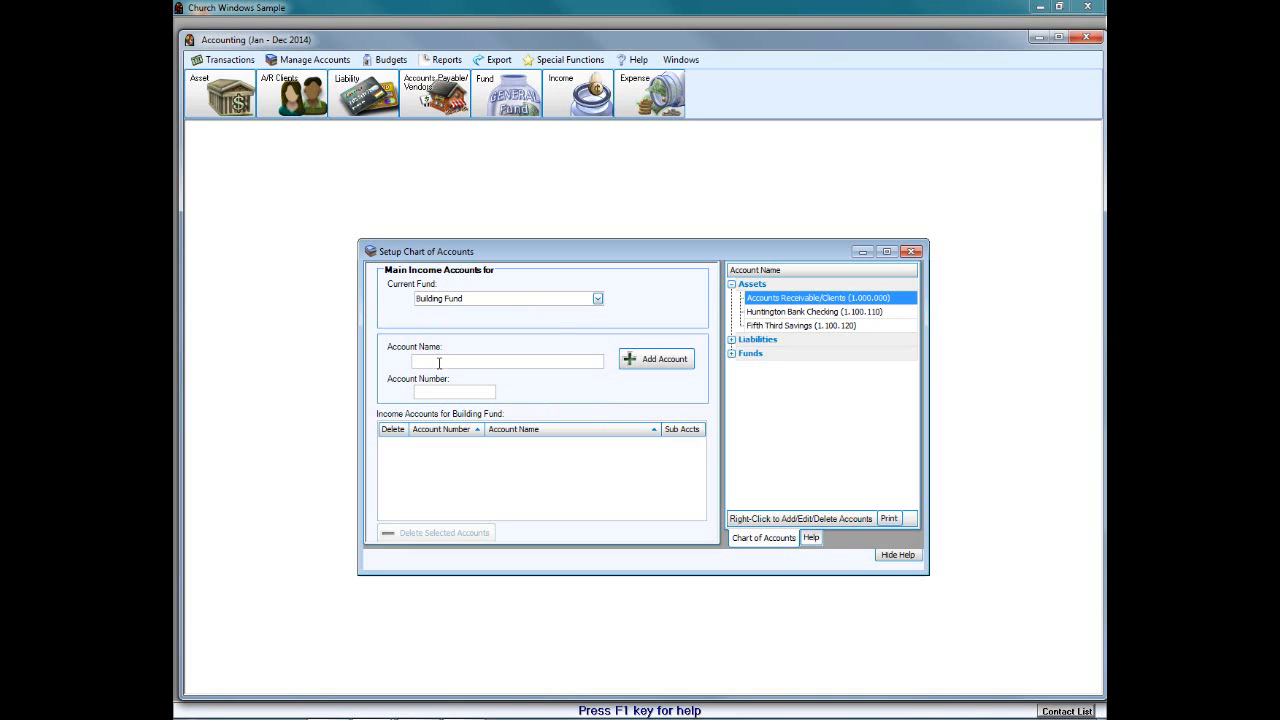
type("Building Fund Income")
key("Tab")
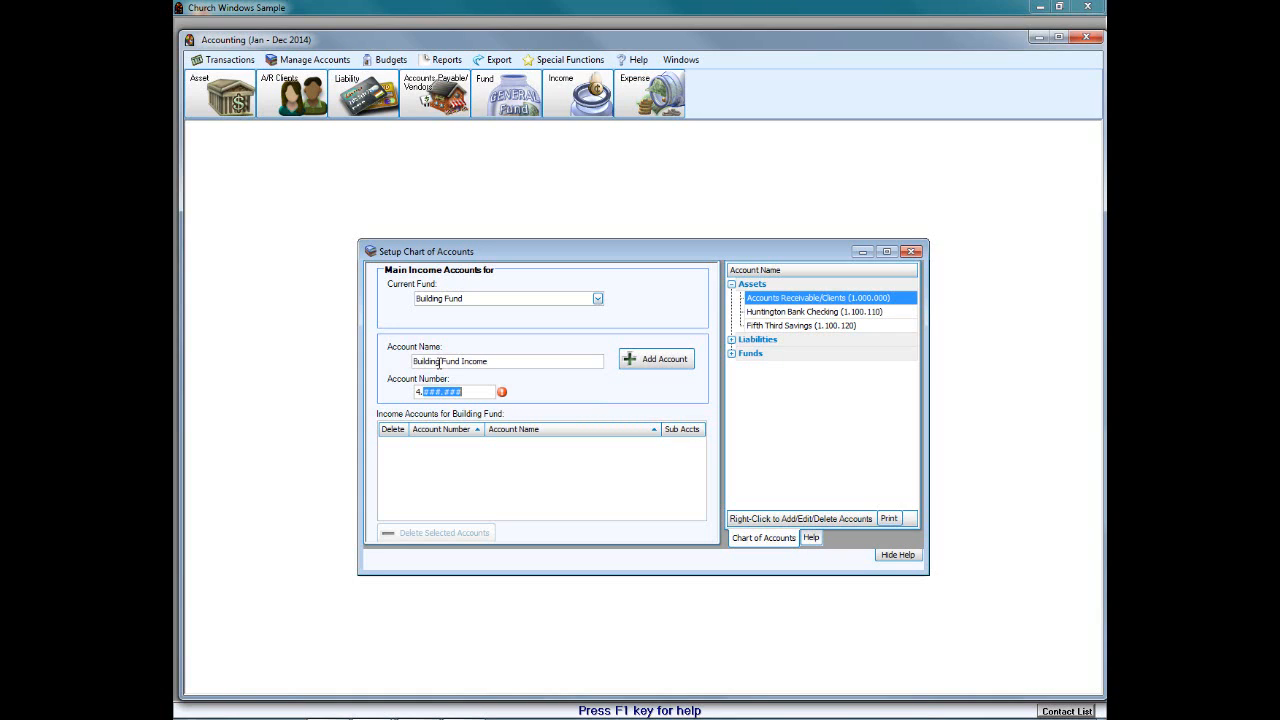
Step: Check the existing fund numbering, set the income account's ledger number to 4.100.200 and add the account
type("200")
left_click(732, 353)
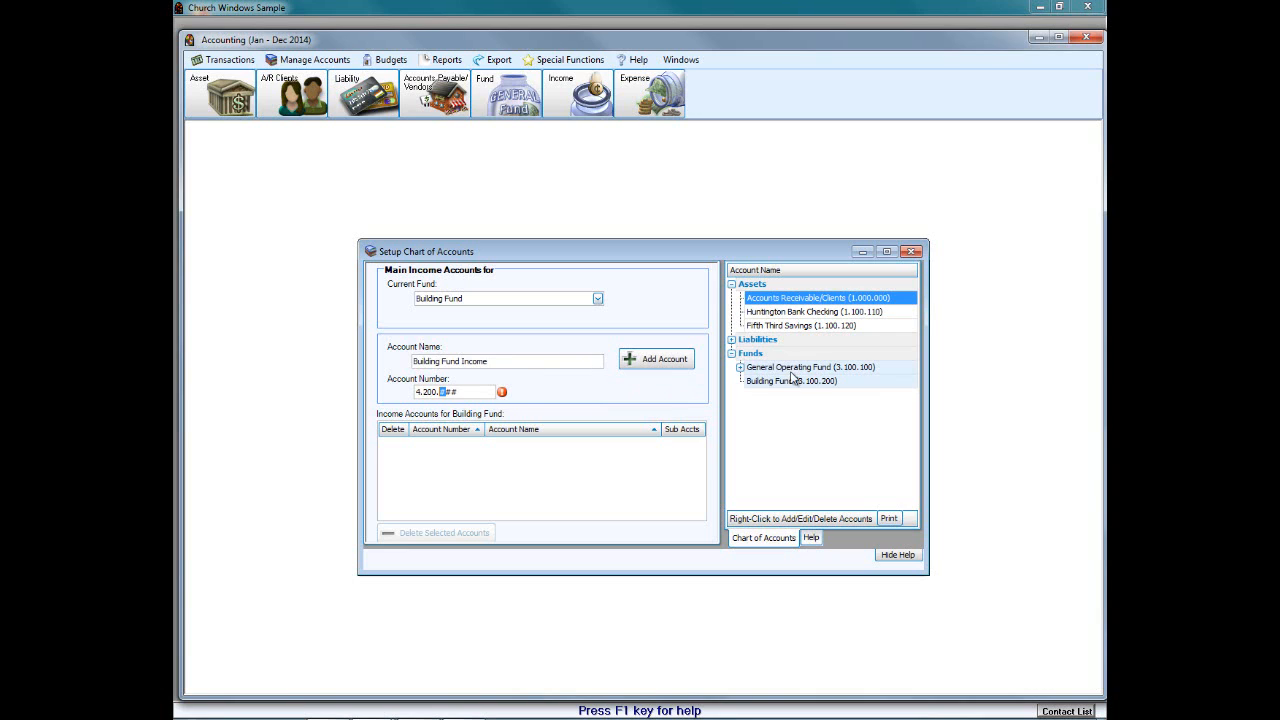
left_click(424, 392)
key("Left")
key("Left")
key("Left")
key("Left")
key("Left")
key("Left")
type("200200")
left_click(639, 364)
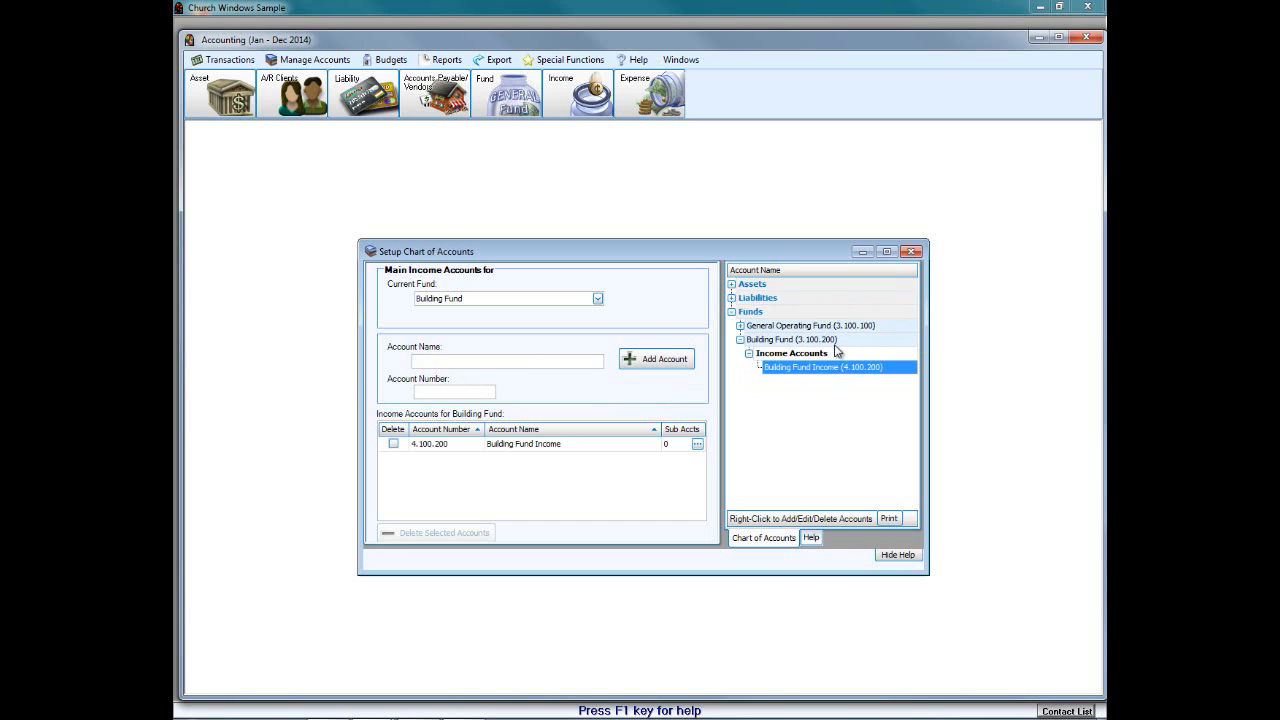
Step: Check the options for adding accounts to the Building Fund or editing it, then close the chart of accounts setup
right_click(781, 345)
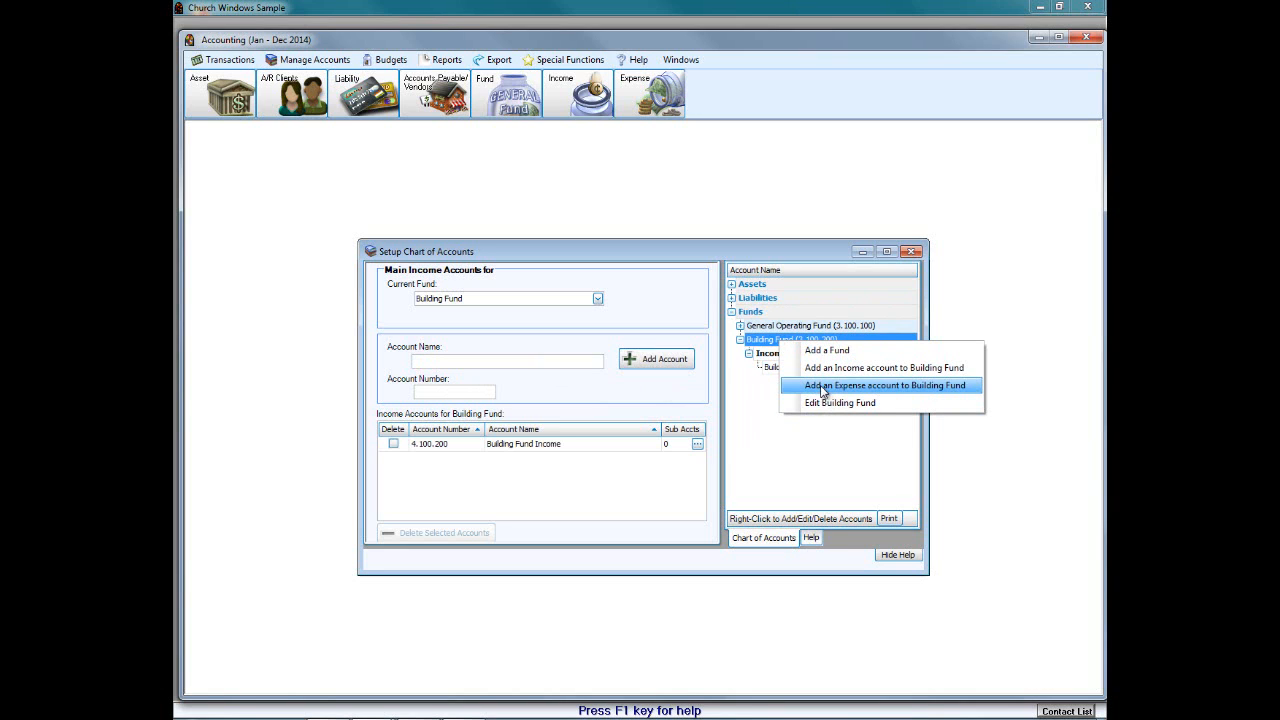
left_click(911, 251)
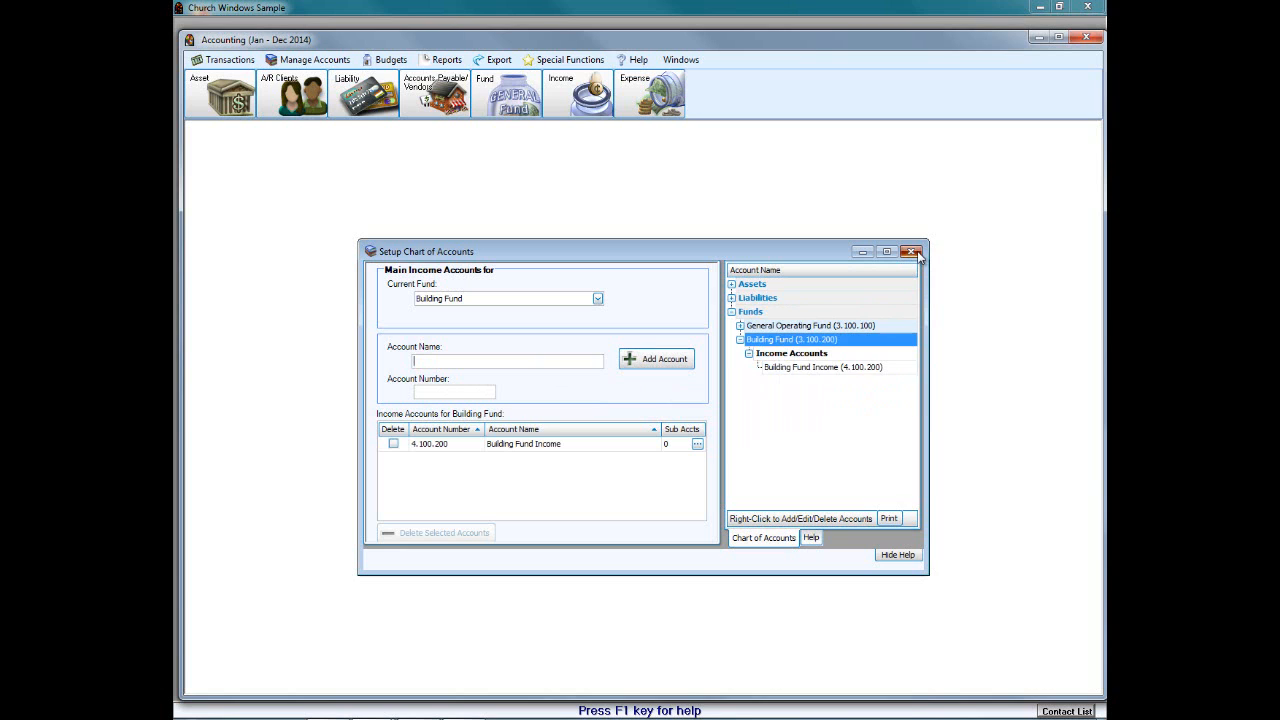
left_click(911, 251)
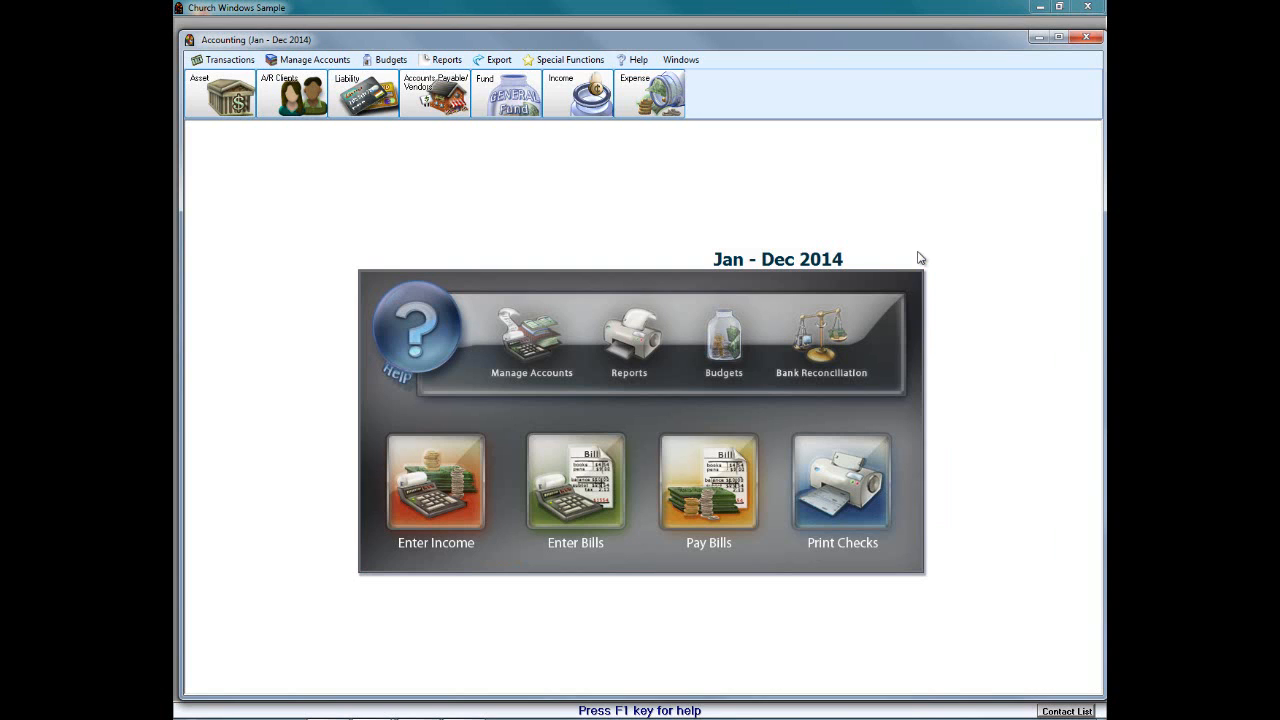
Step: Add a main expense account named Building Fund Expense with ledger number 5.100.200 to the Building Fund
left_click(643, 110)
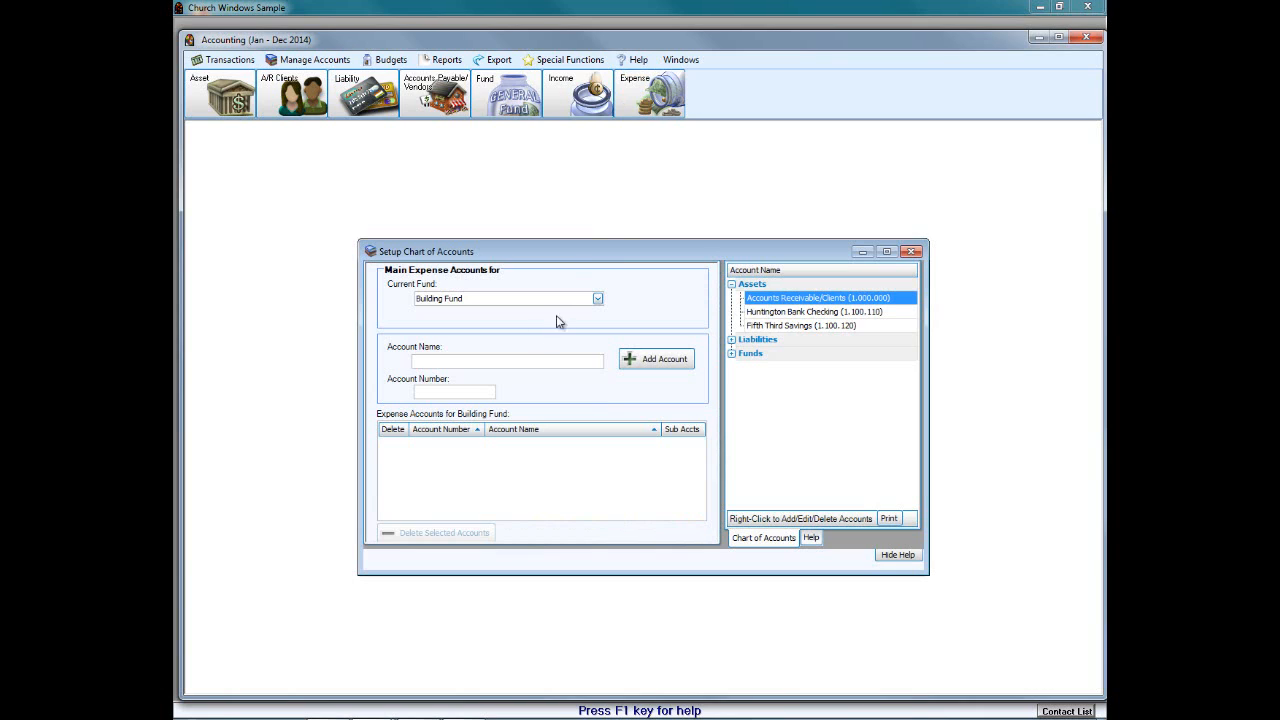
left_click(438, 363)
type("Building Fund Expense")
left_click(445, 391)
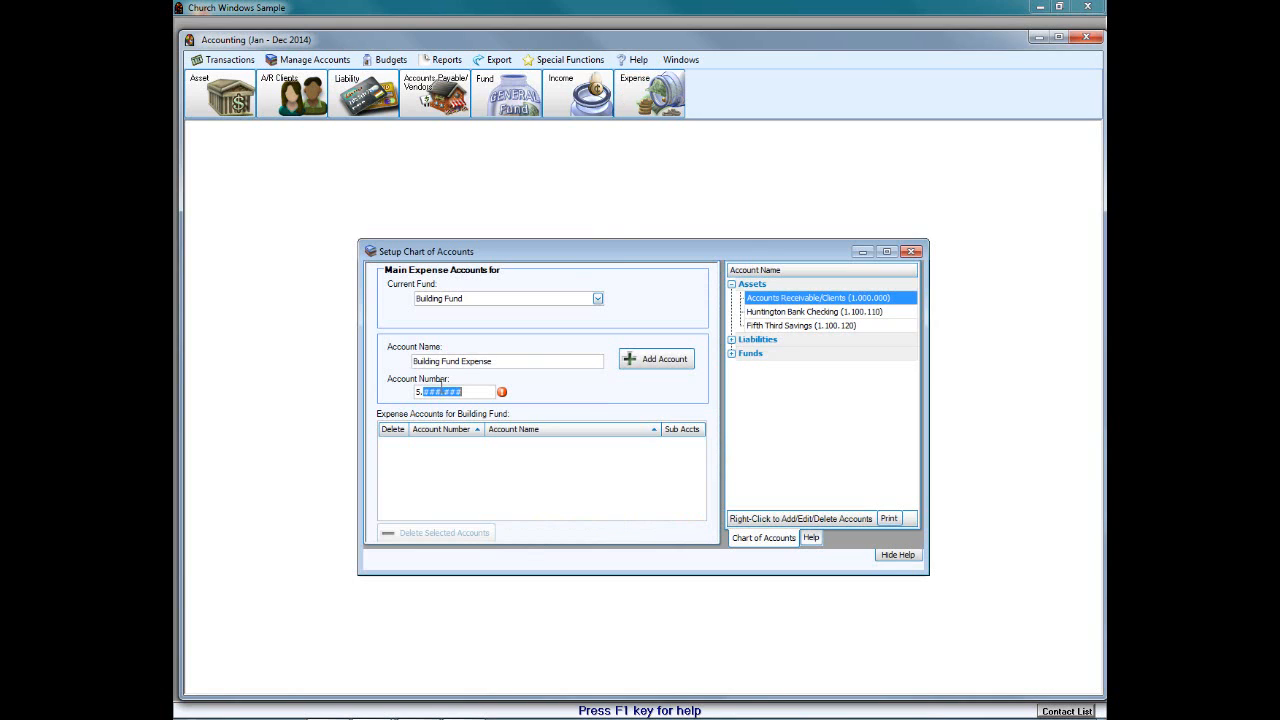
left_click(731, 353)
left_click(740, 381)
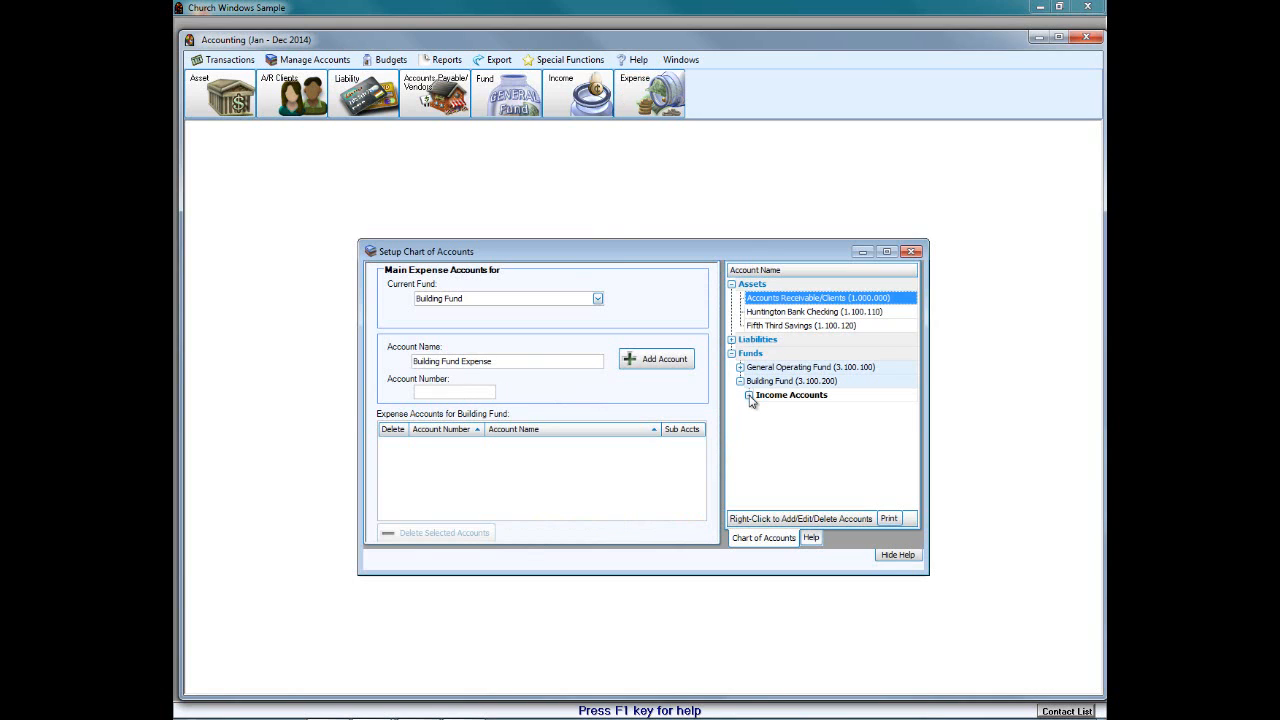
left_click(748, 395)
left_click(425, 391)
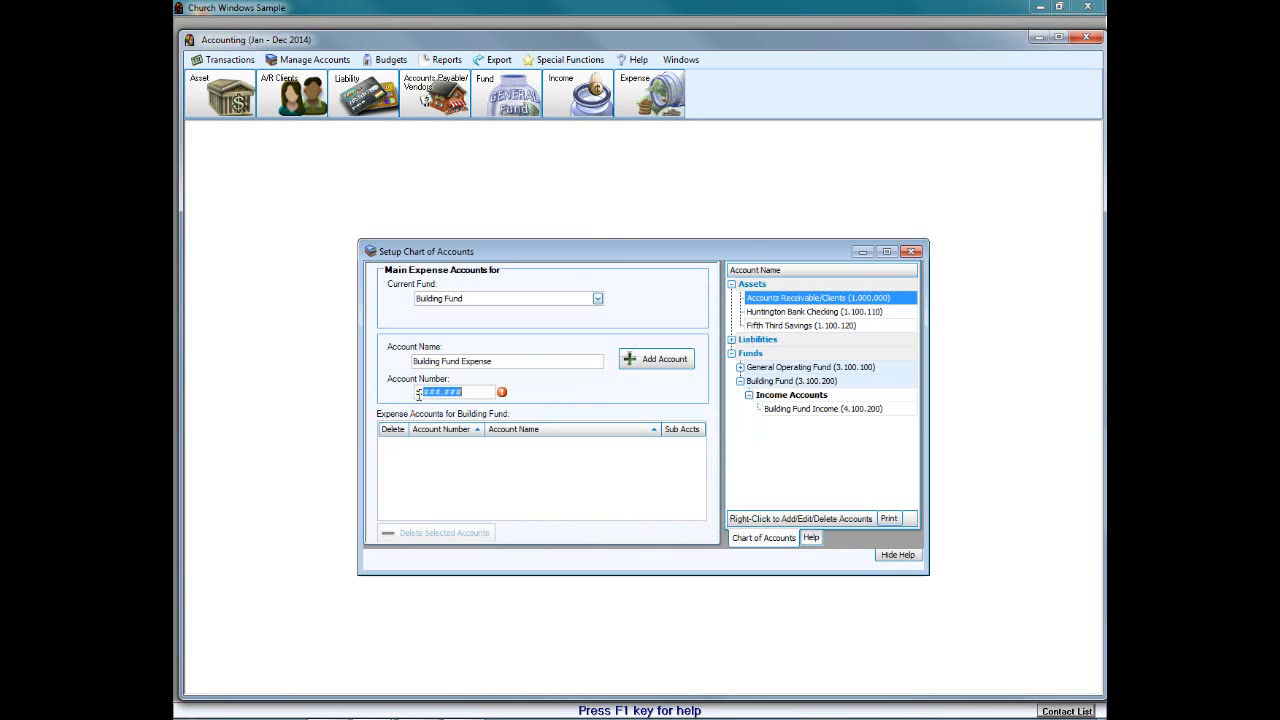
type("100.200")
left_click(640, 360)
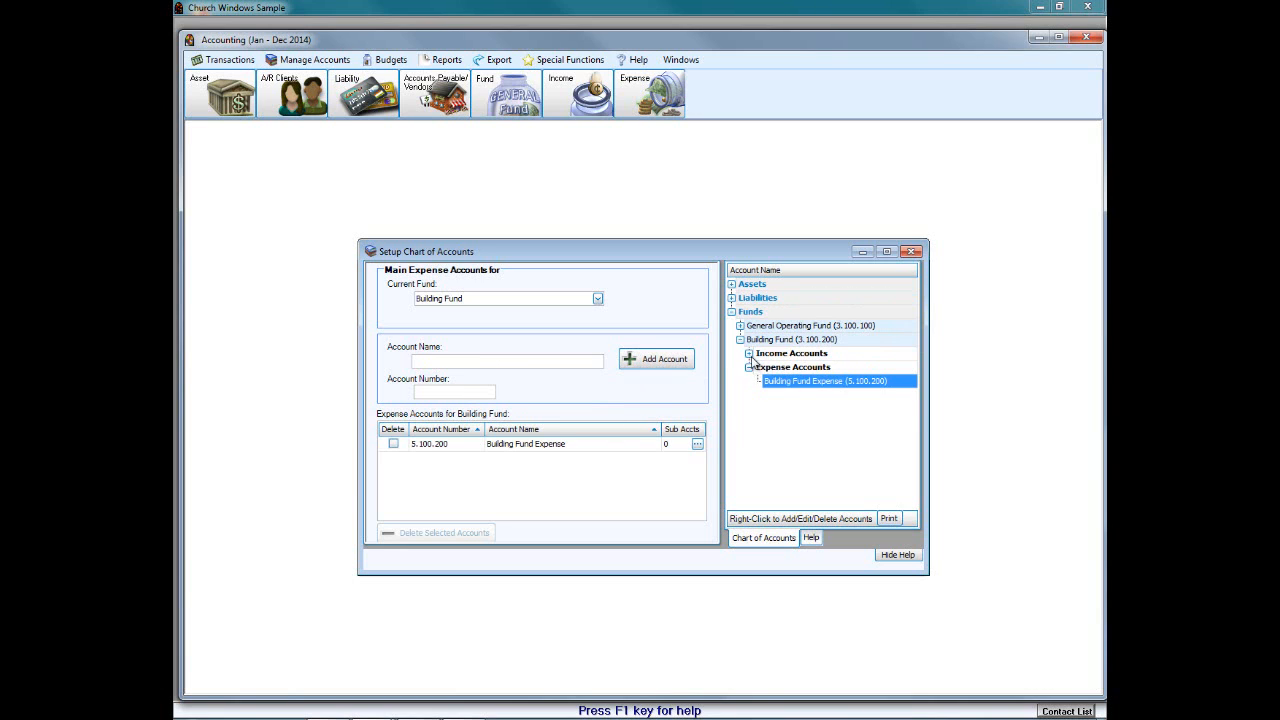
Step: Expand both funds to review their income and expense accounts, then close the chart of accounts setup
left_click(747, 355)
left_click(740, 325)
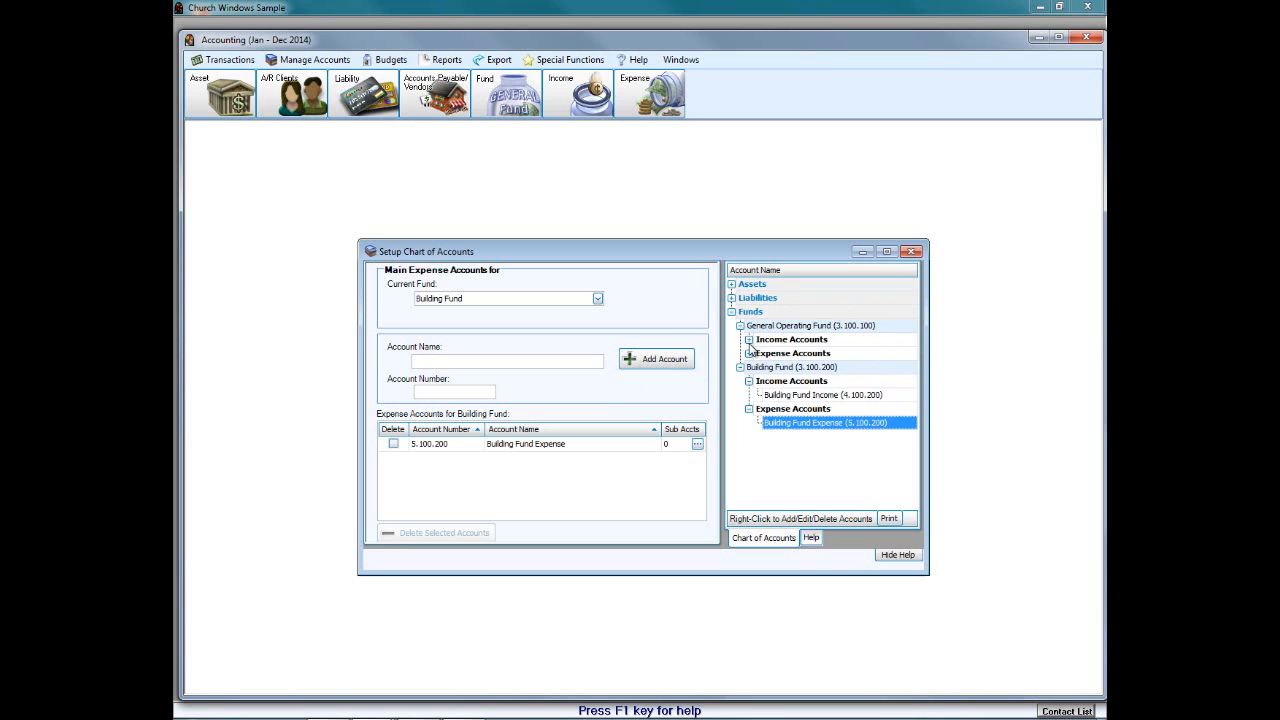
left_click(749, 339)
left_click(749, 381)
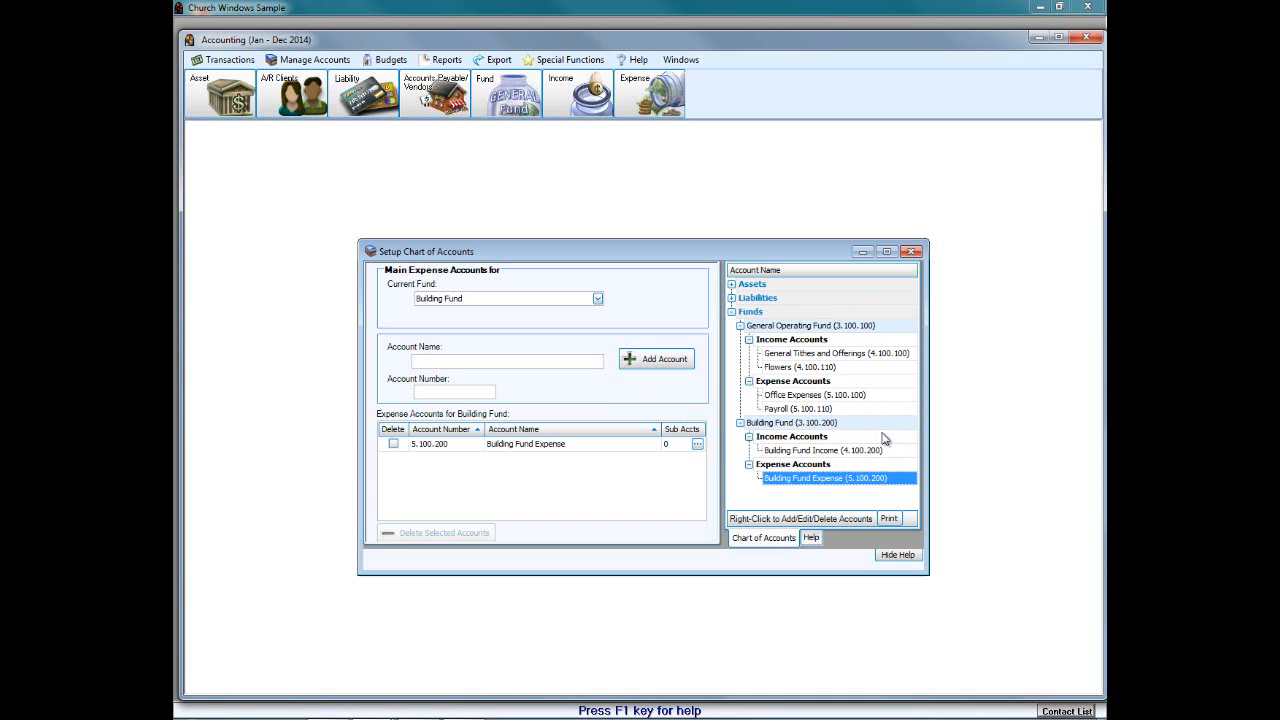
left_click(911, 252)
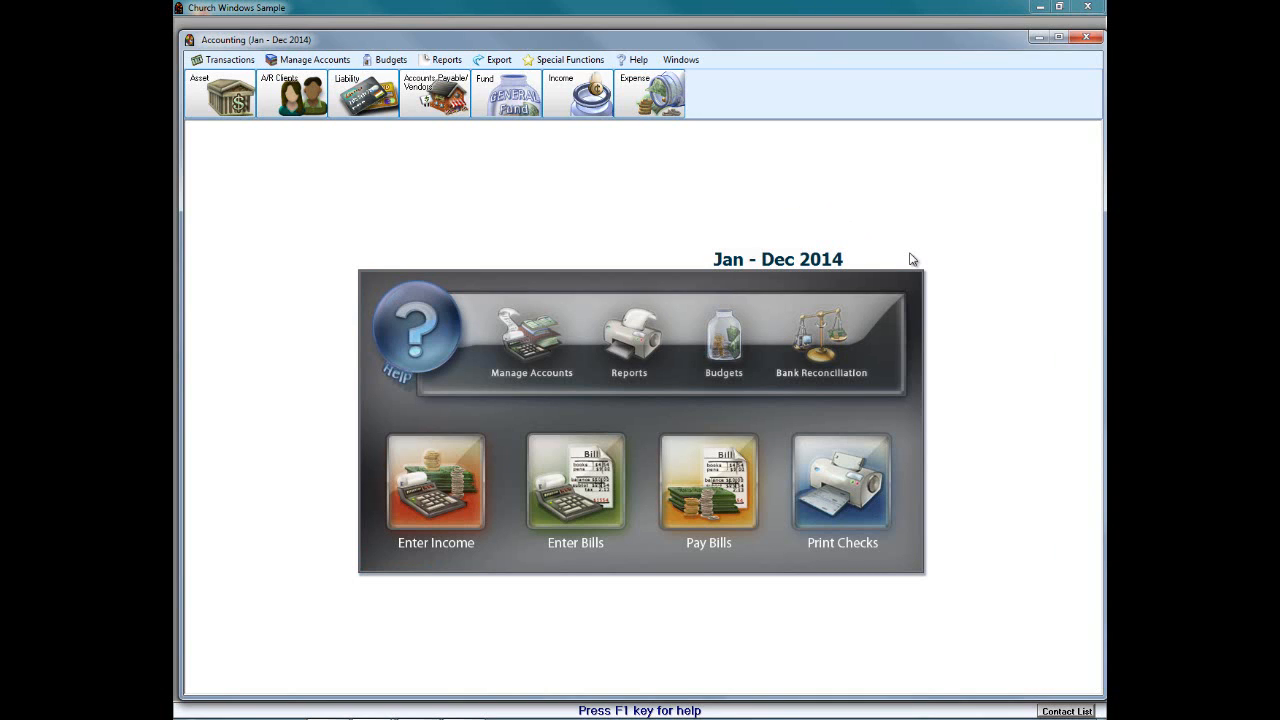
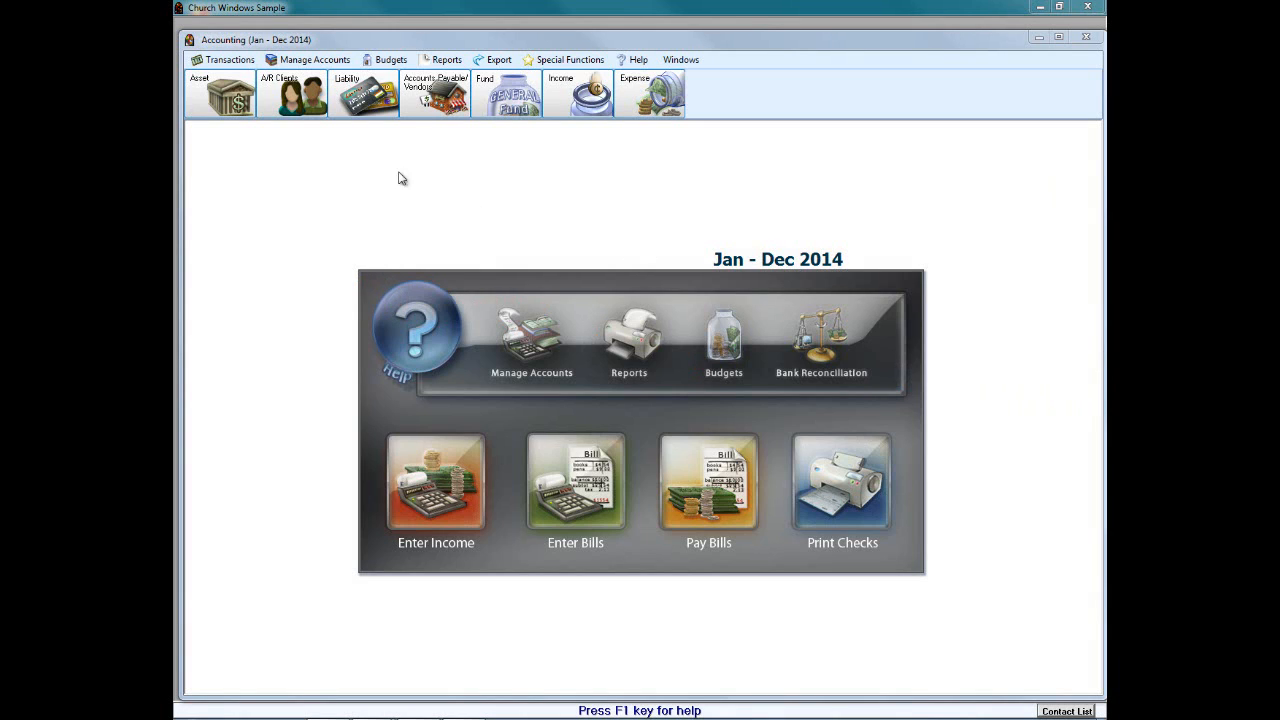
Step: Review the available transaction types, including the other transactions such as voided checks, asset adjustments and journal entries
left_click(222, 60)
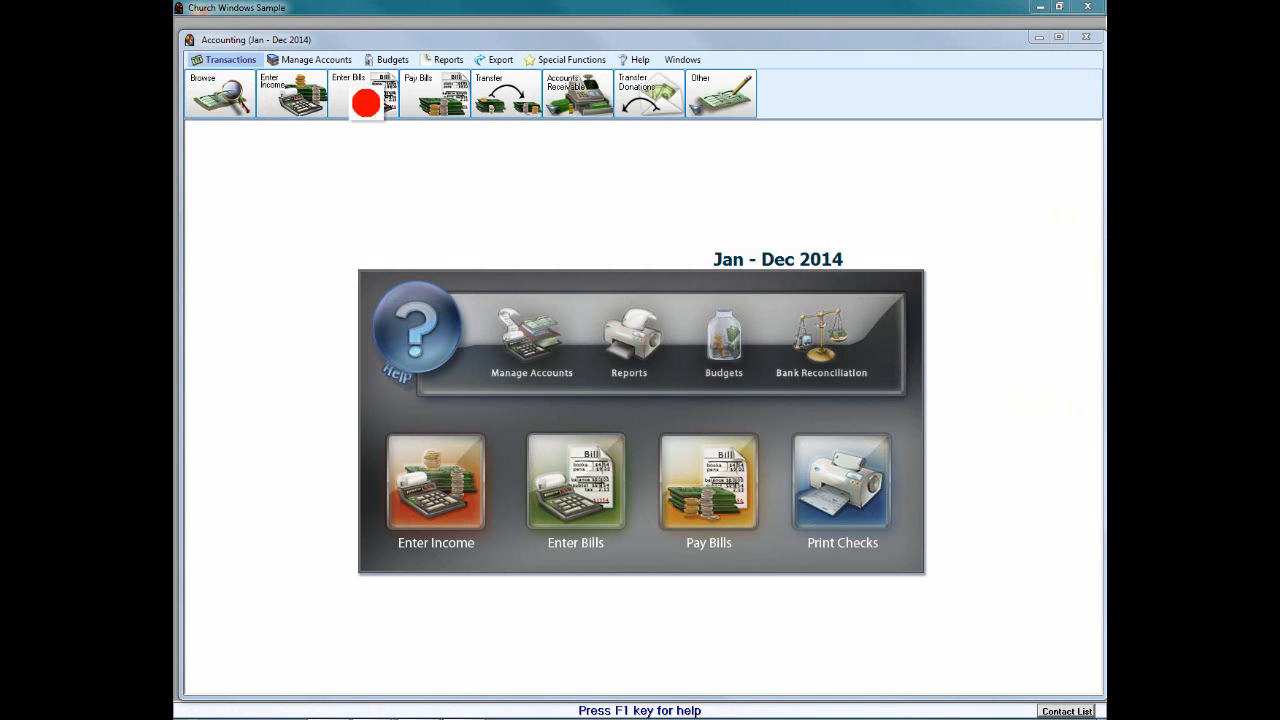
left_click(424, 97)
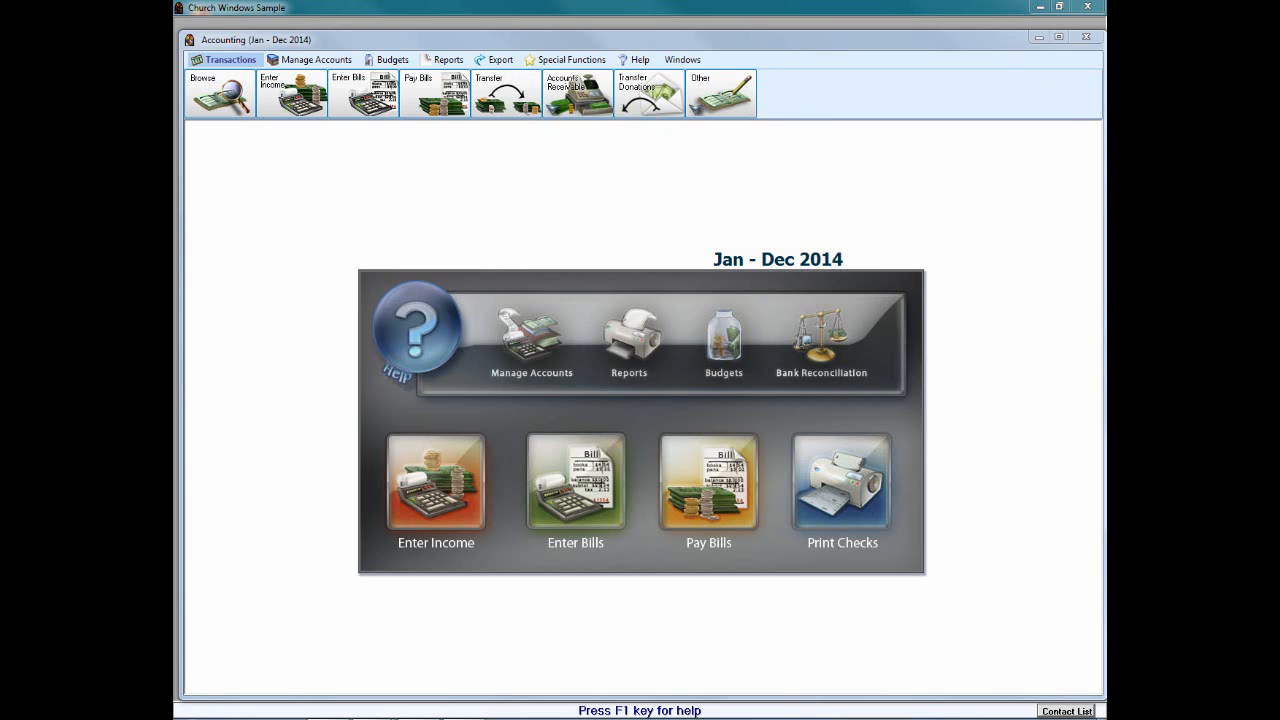
left_click(708, 108)
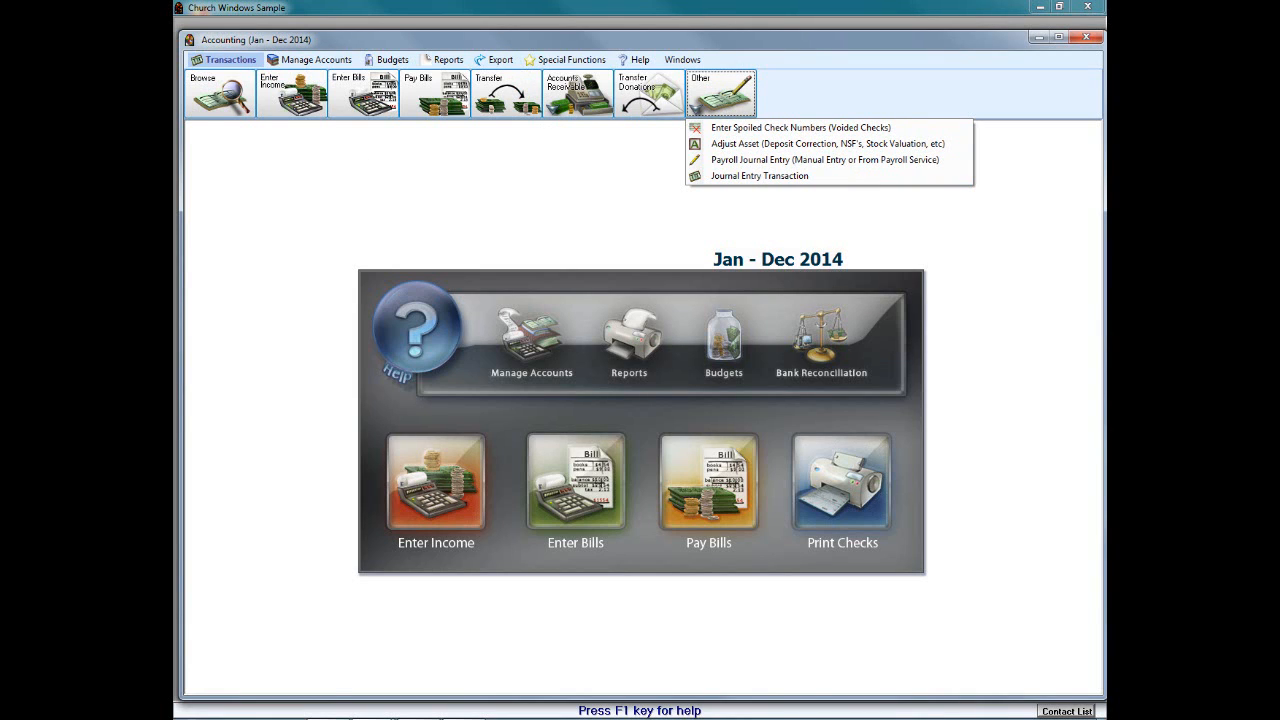
left_click(760, 176)
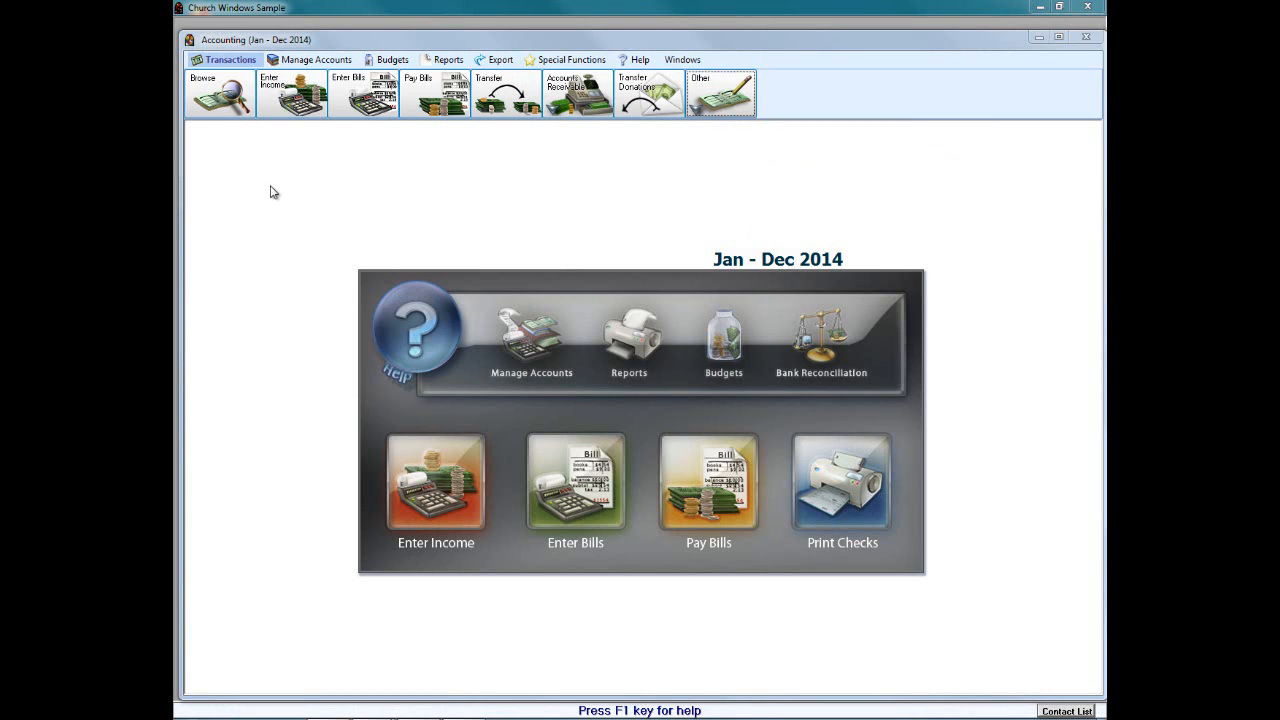
Step: Start a new income entry dated 03/05/2014 with Cash as the payment method
left_click(268, 100)
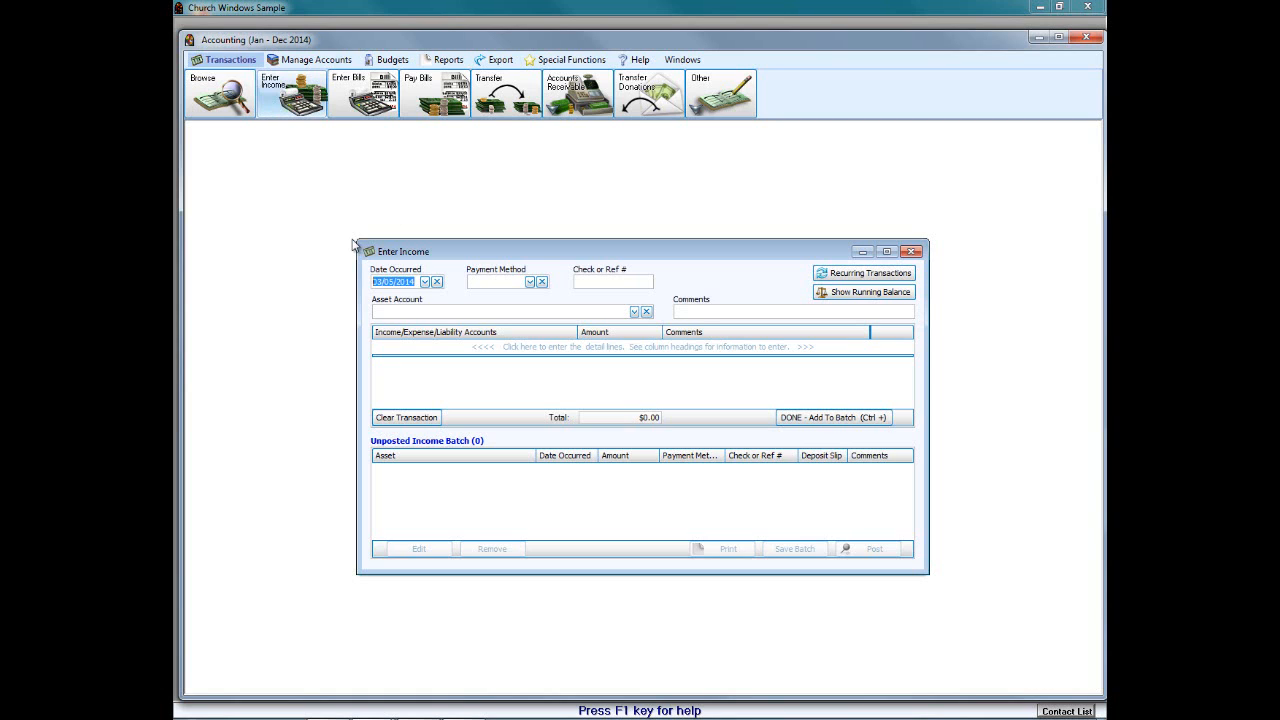
left_click(424, 282)
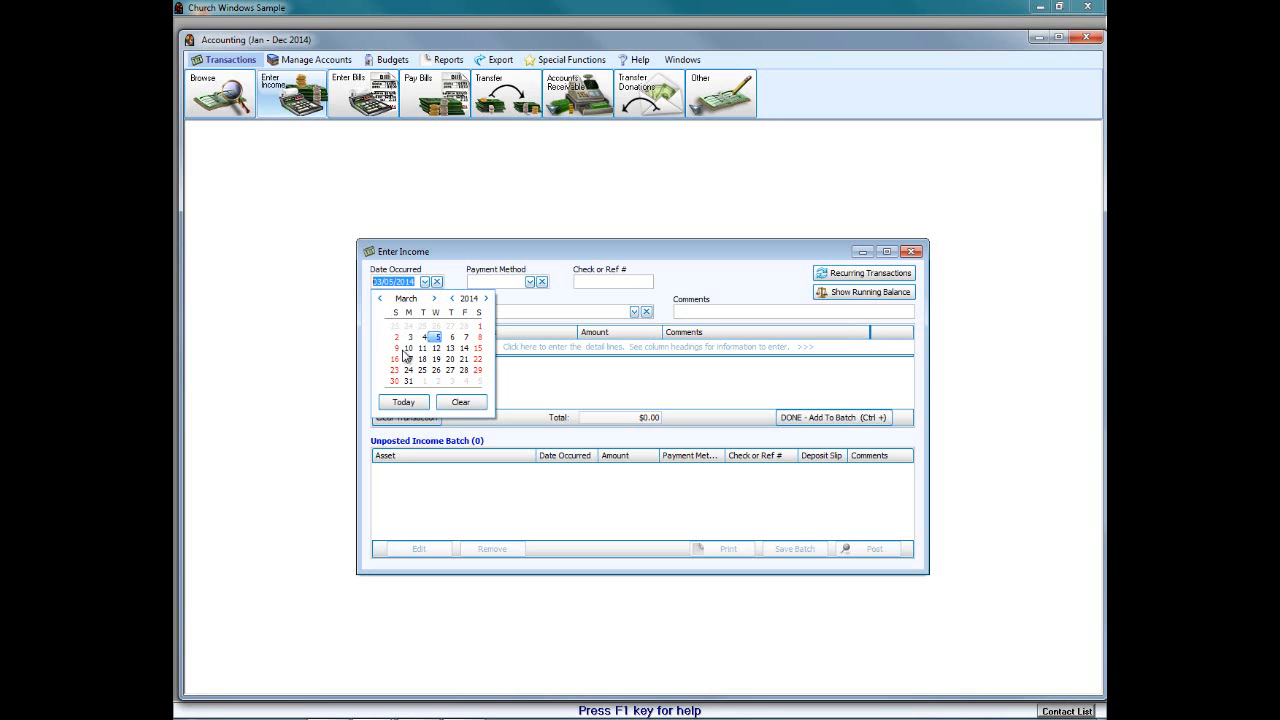
left_click(436, 340)
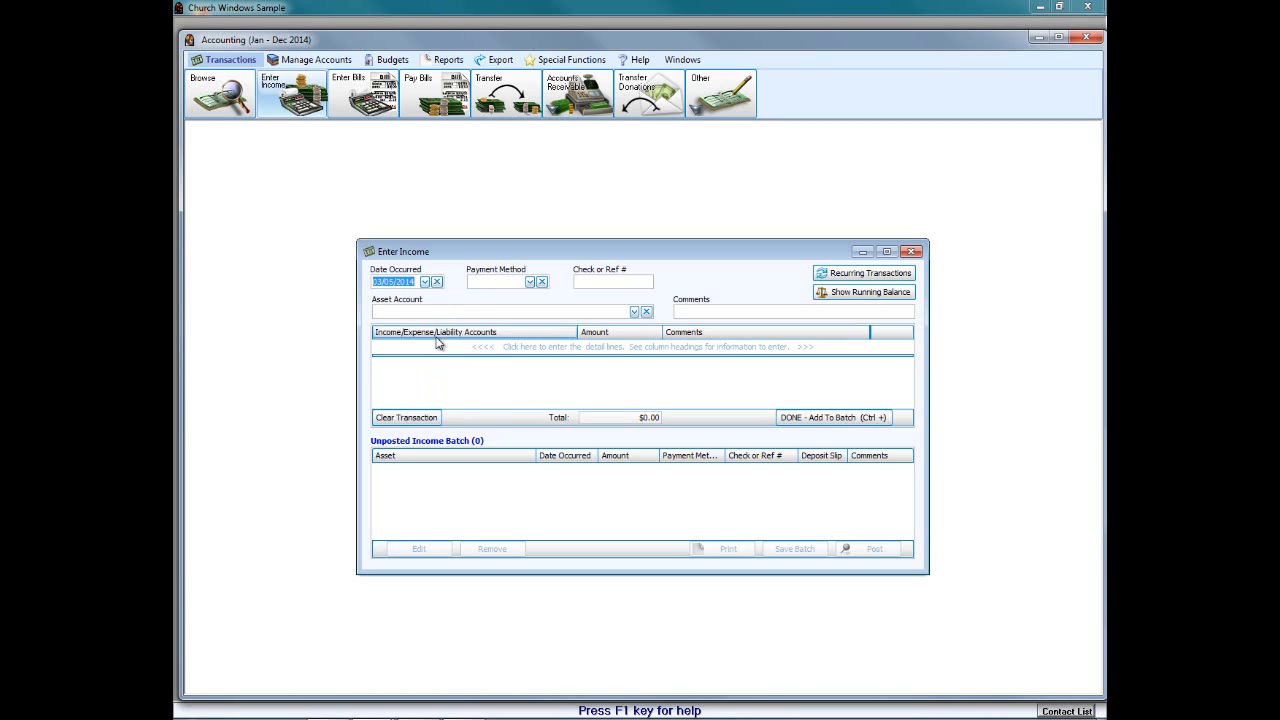
left_click(530, 282)
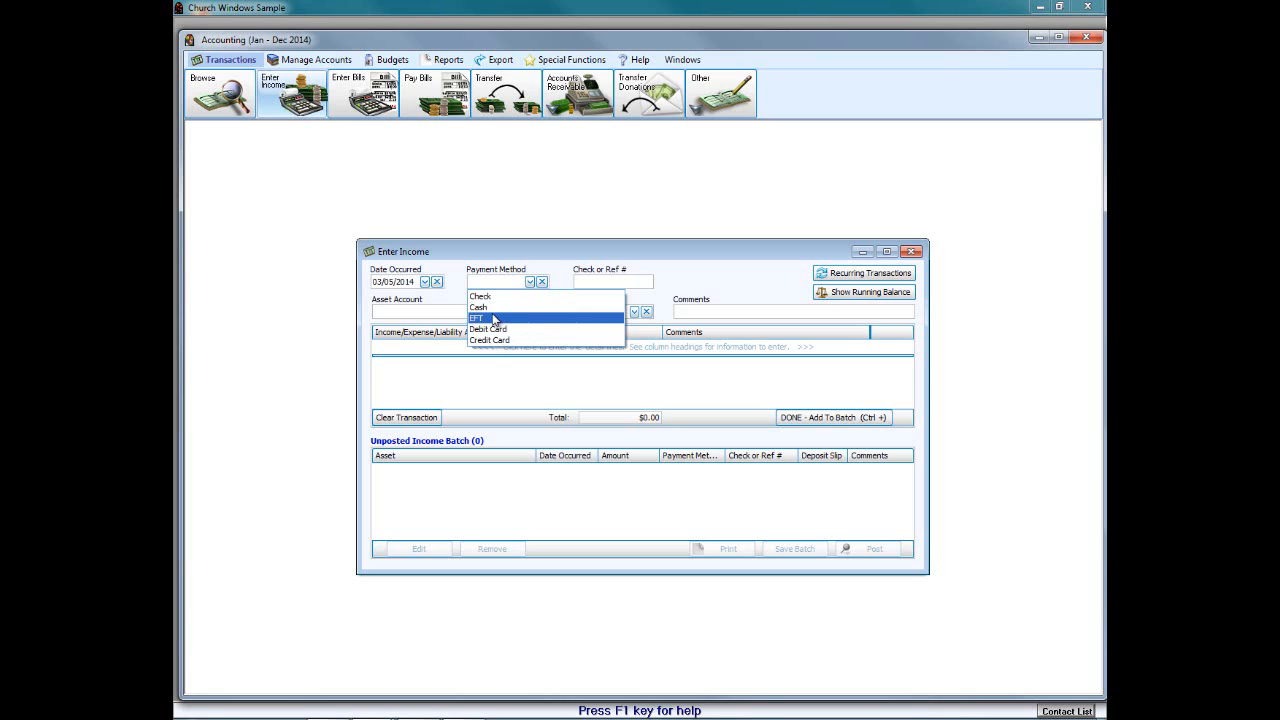
left_click(494, 307)
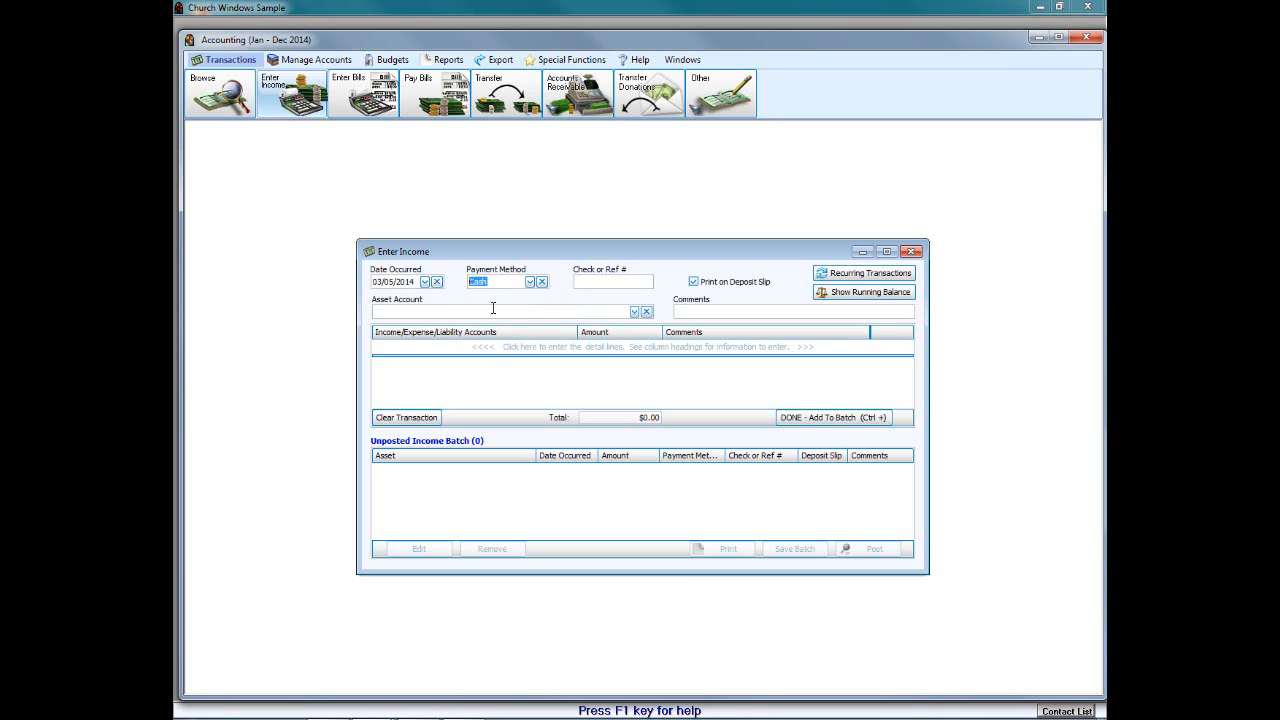
left_click(585, 284)
left_click(694, 284)
left_click(694, 282)
left_click(634, 312)
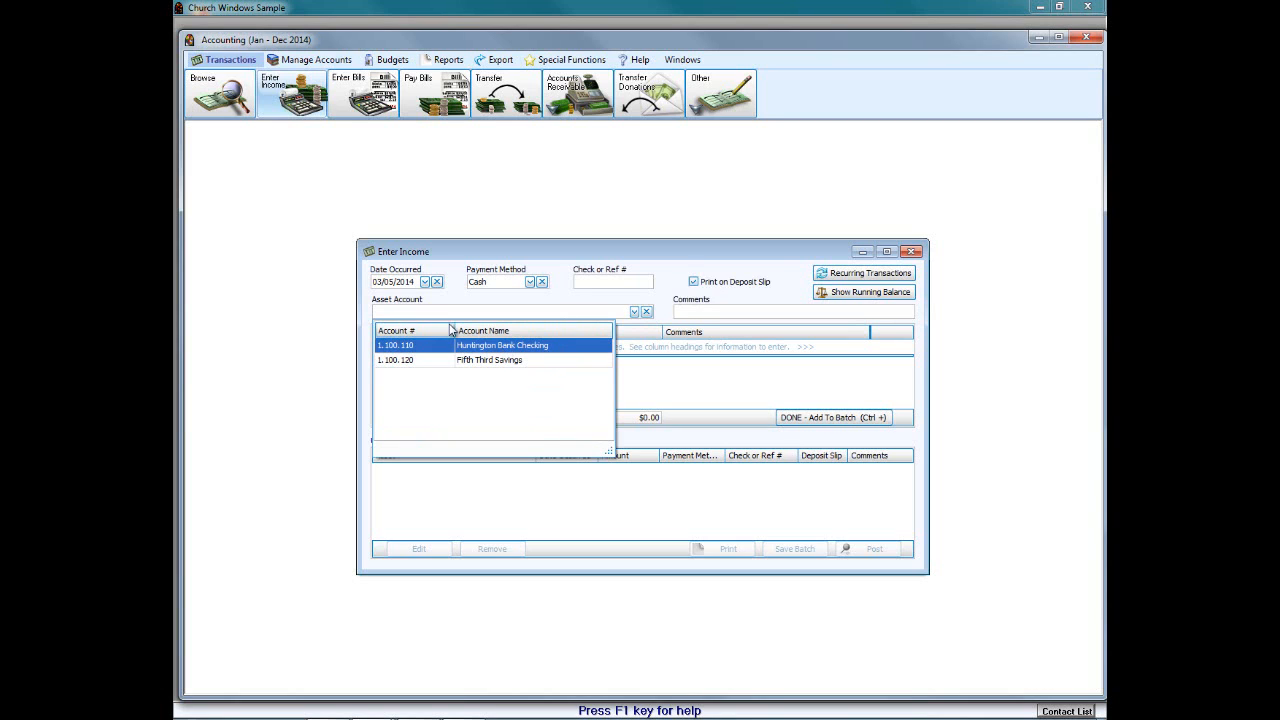
left_click(474, 345)
left_click(647, 312)
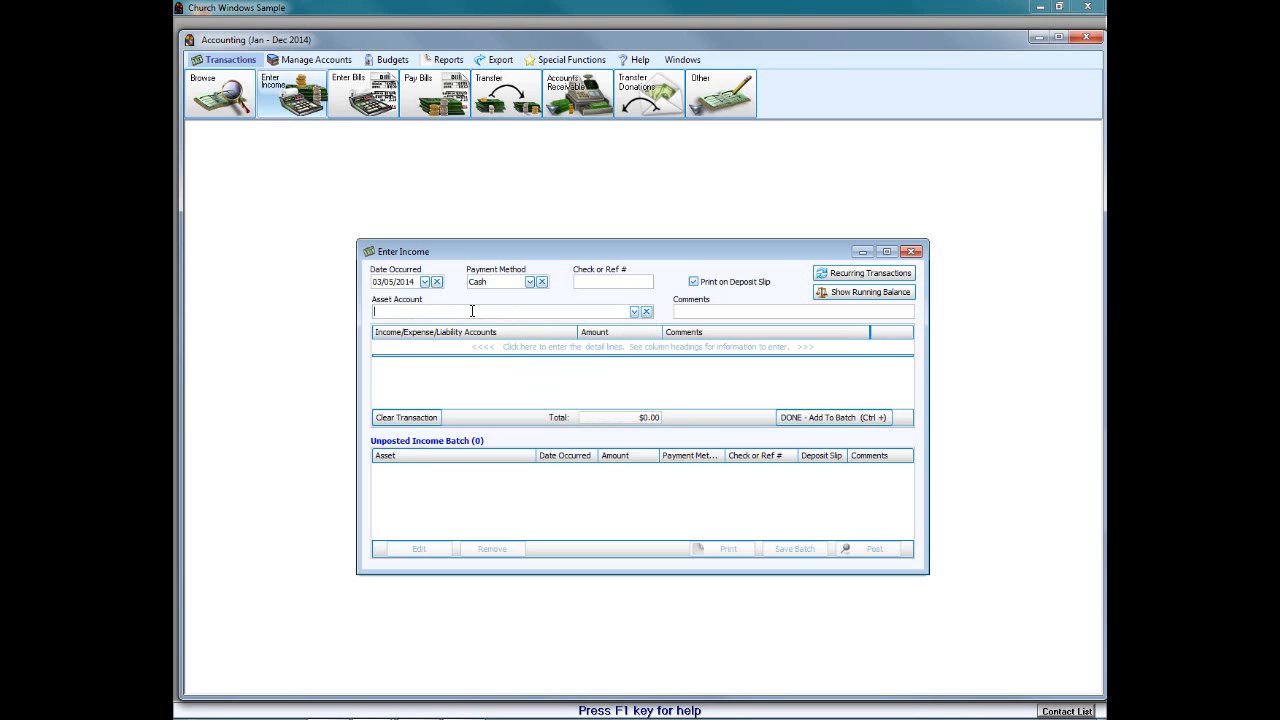
type("Hunt")
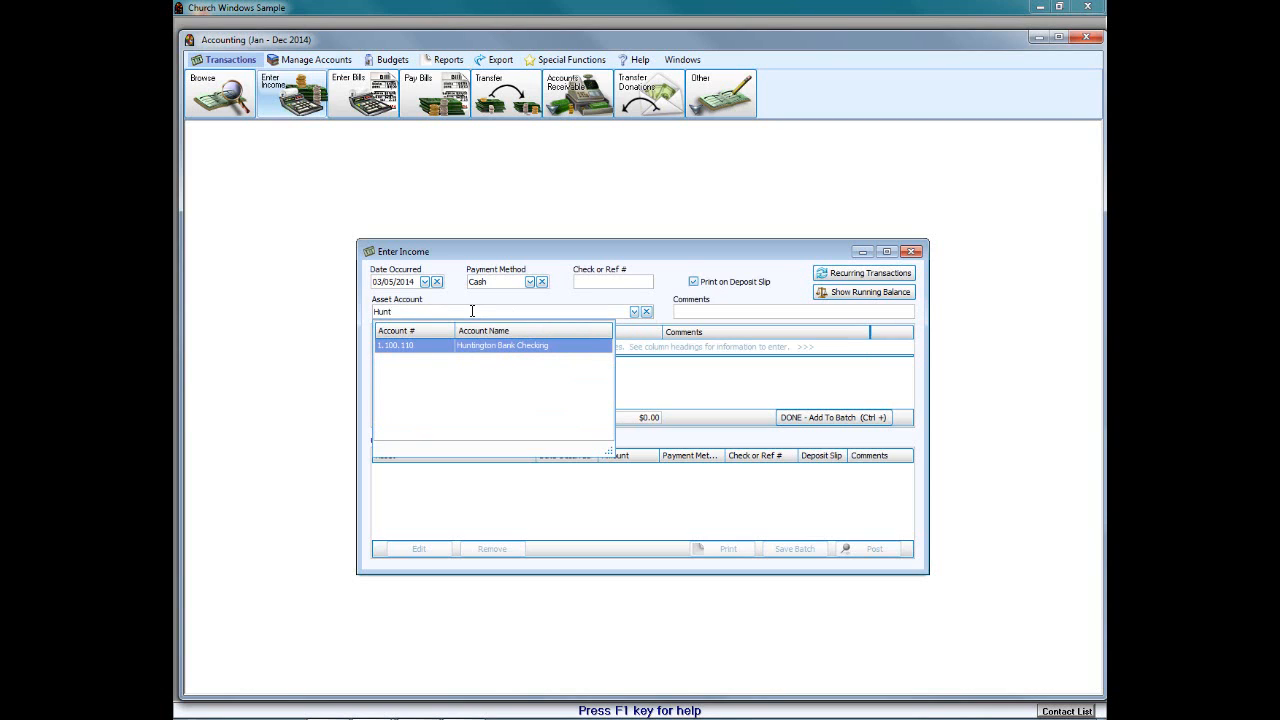
key("BackSpace")
key("BackSpace")
key("BackSpace")
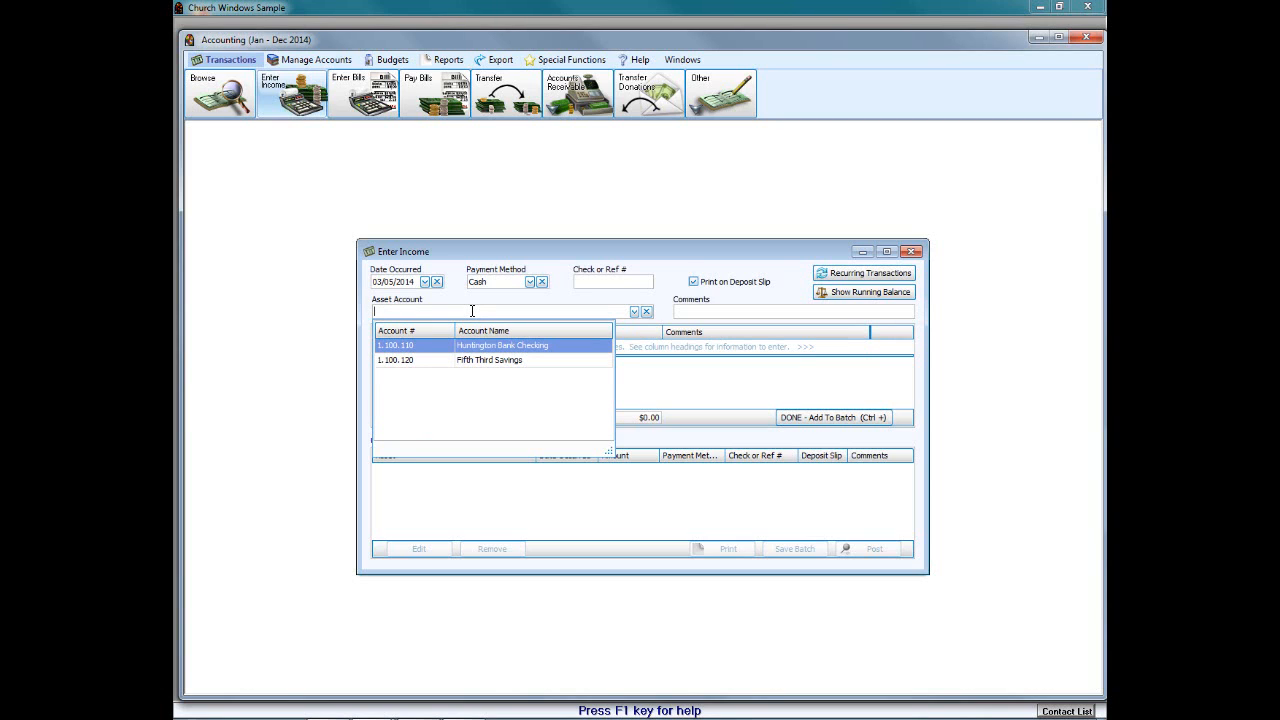
Step: Set the asset account to 1.100.110 Huntington Bank Checking and enter the comment "money from boy scouts deposit for room rental"
type("1100")
left_click(481, 351)
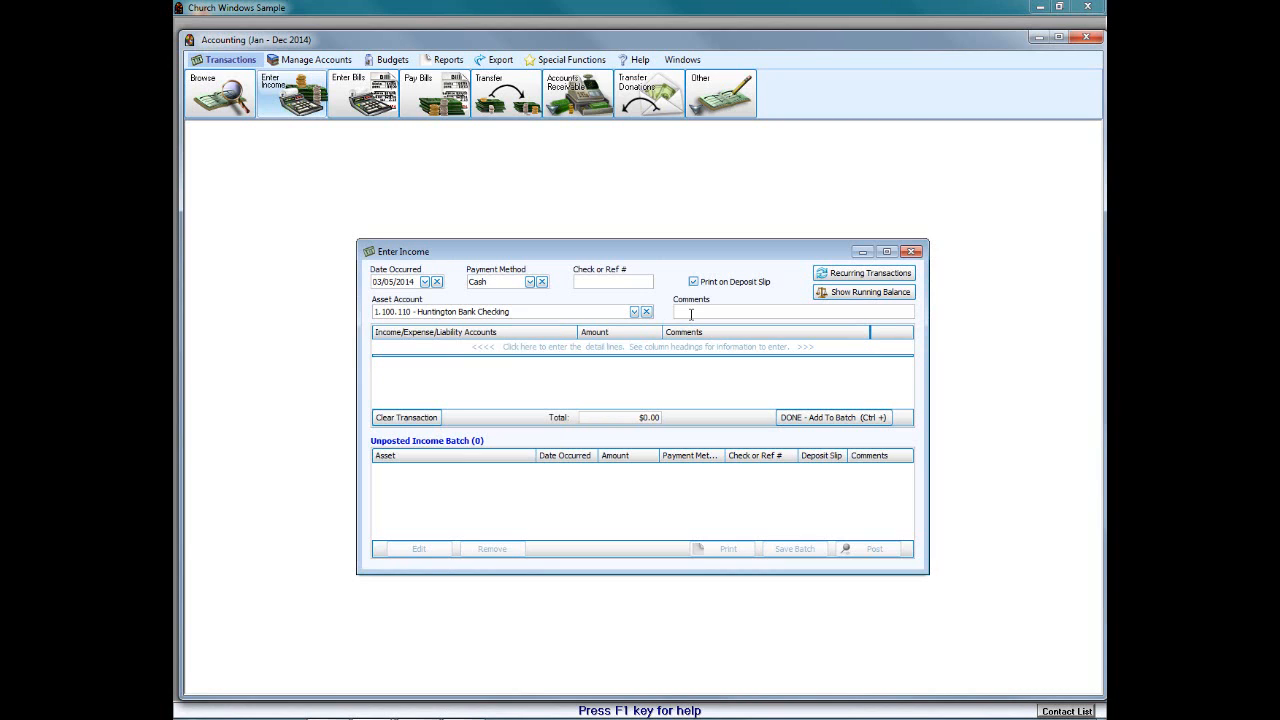
type("money from boy scouts deposit for room ren")
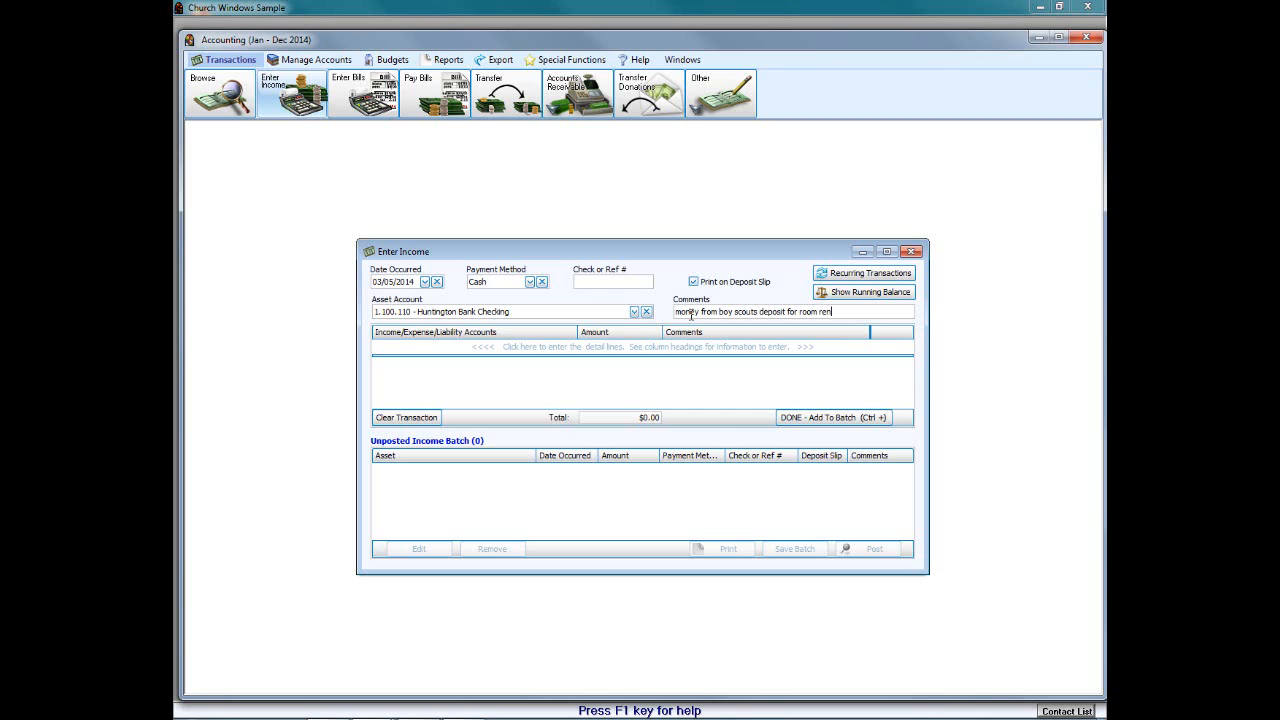
type("tal")
Step: Start a detail line and assign it to the 4.100.100 General Tithes and Offerings account
left_click(464, 350)
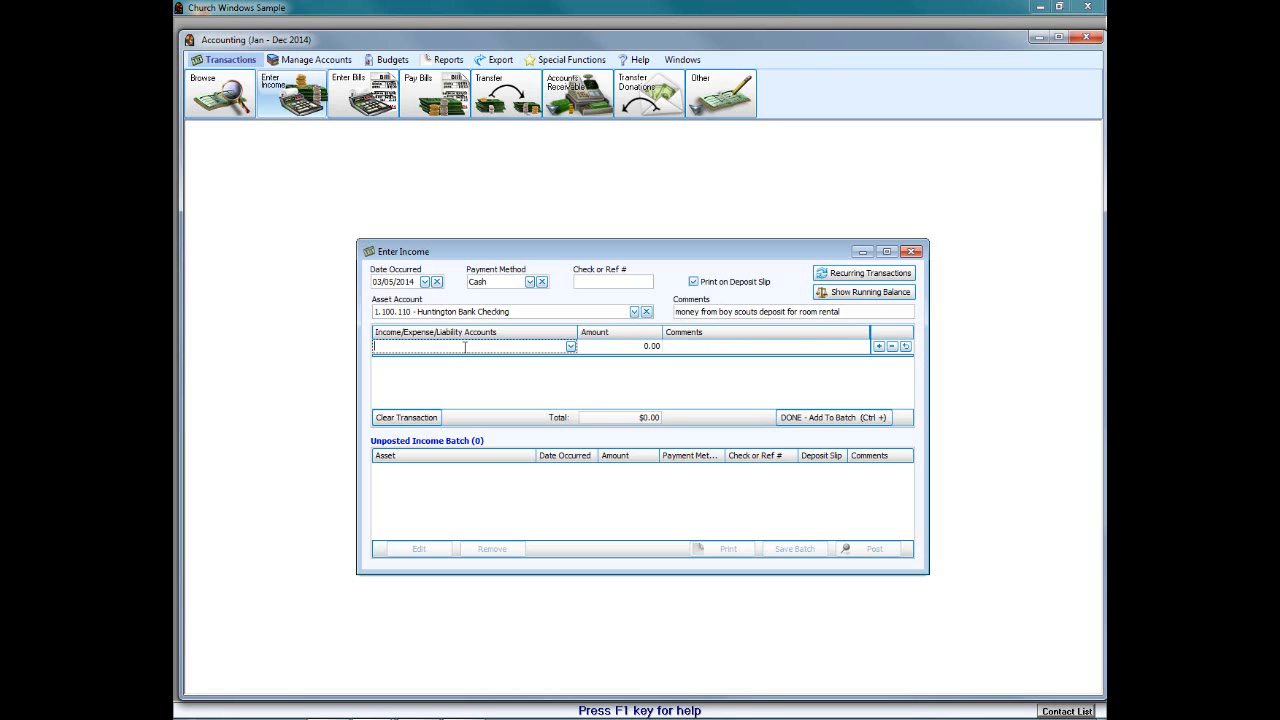
left_click(571, 347)
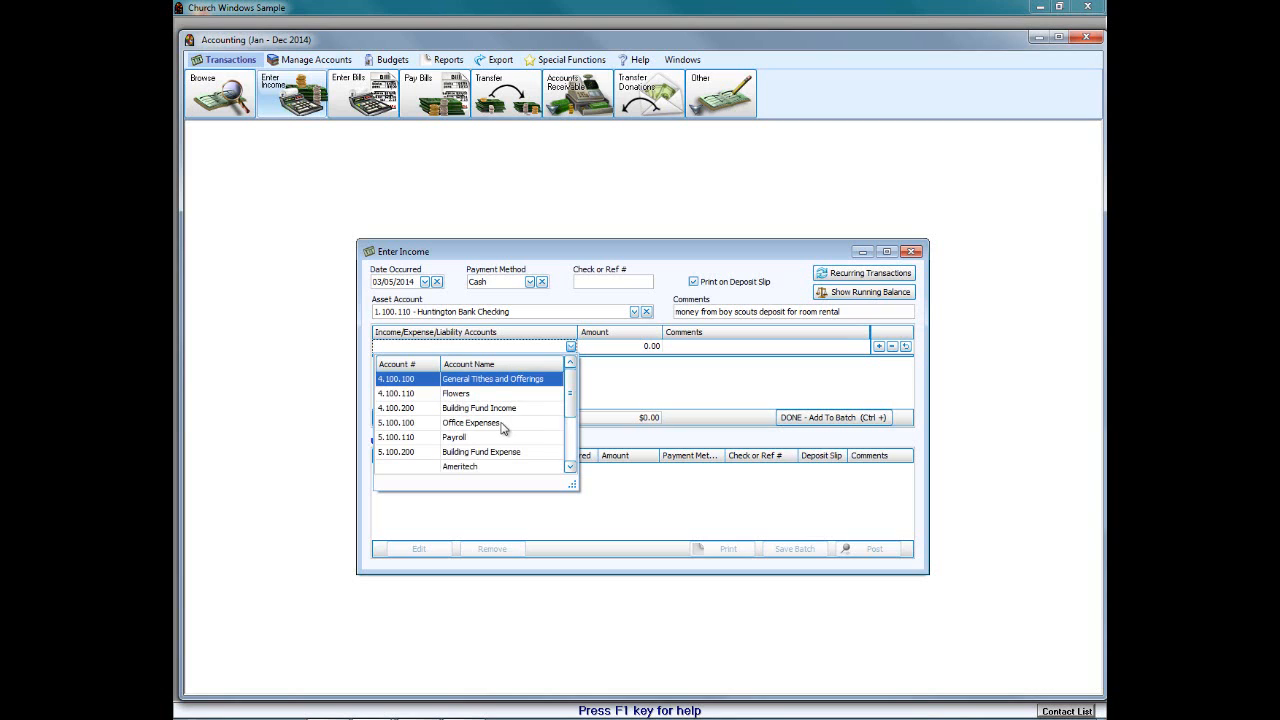
scroll(502, 428, "down", 1)
scroll(502, 428, "up", 1)
left_click(650, 256)
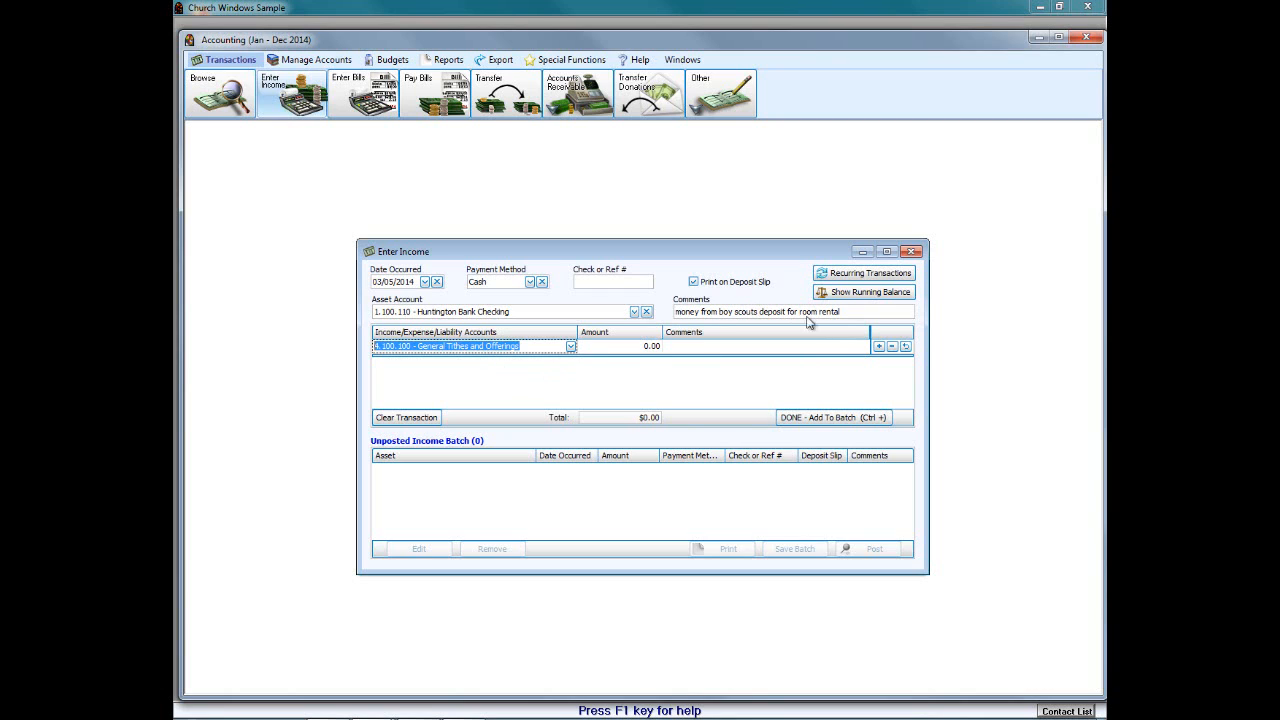
left_click(571, 347)
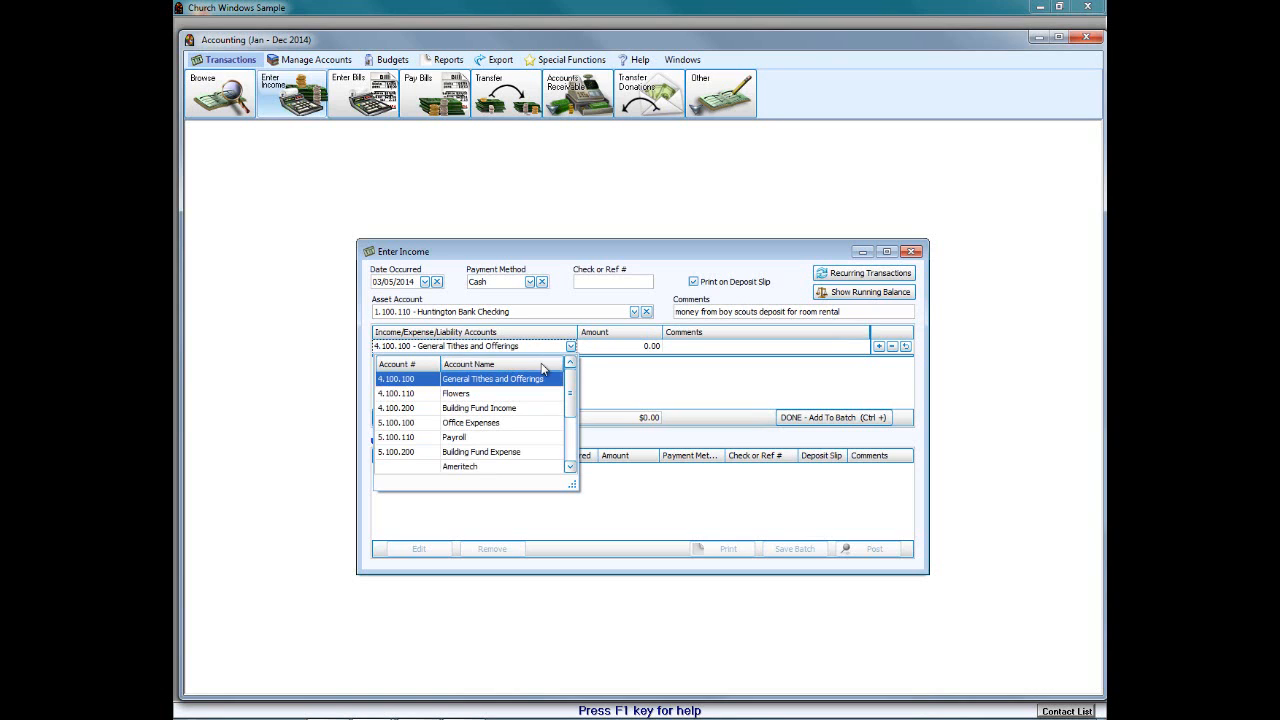
scroll(529, 440, "down", 2)
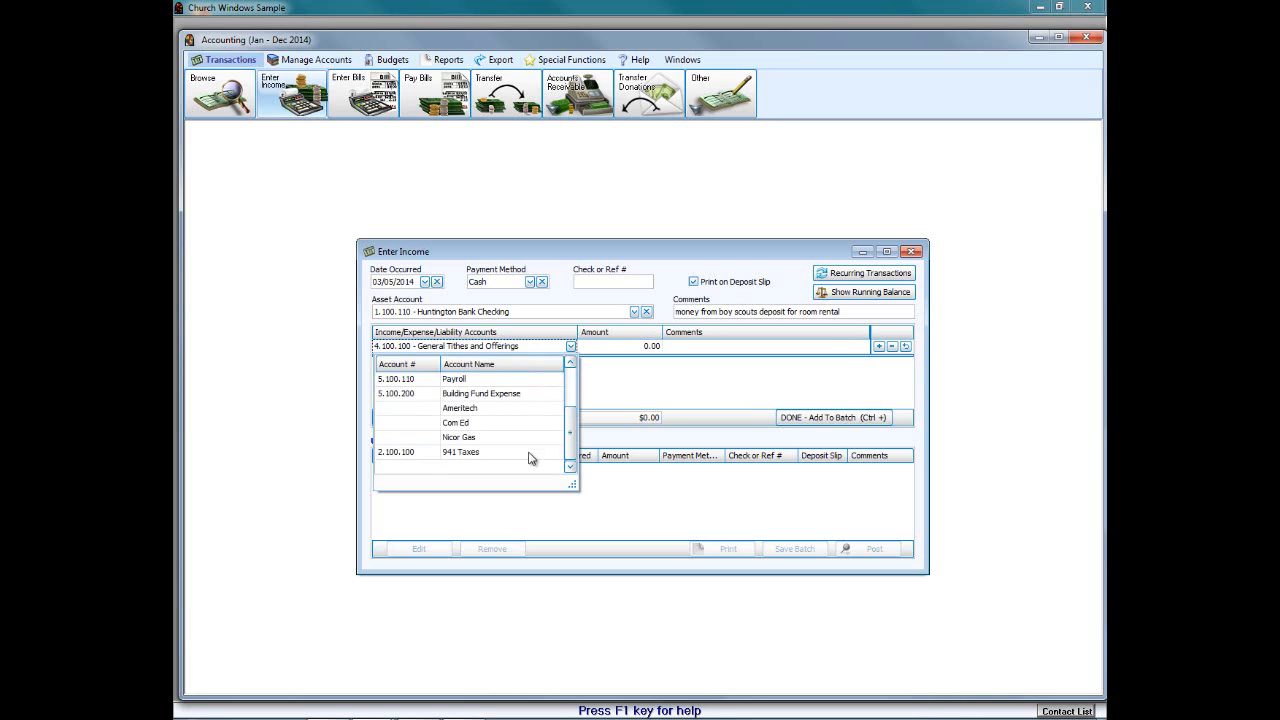
left_click(571, 362)
left_click(571, 362)
left_click(571, 362)
left_click(571, 362)
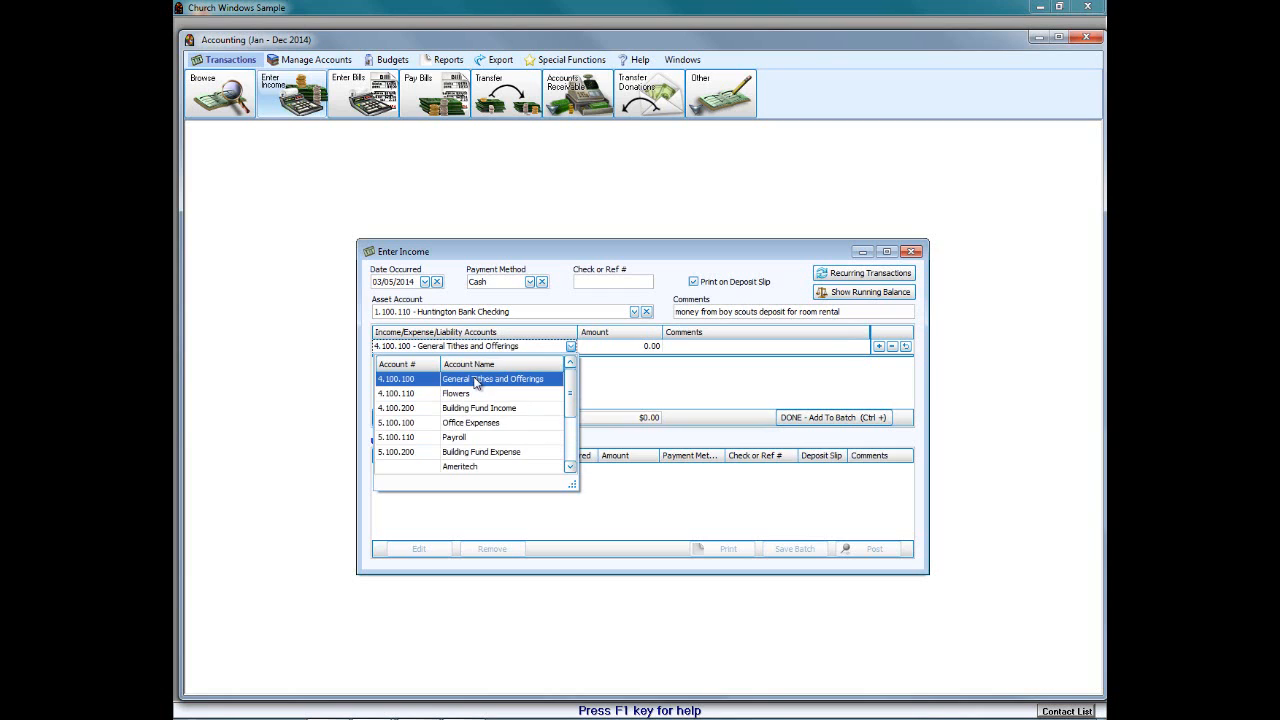
left_click(476, 383)
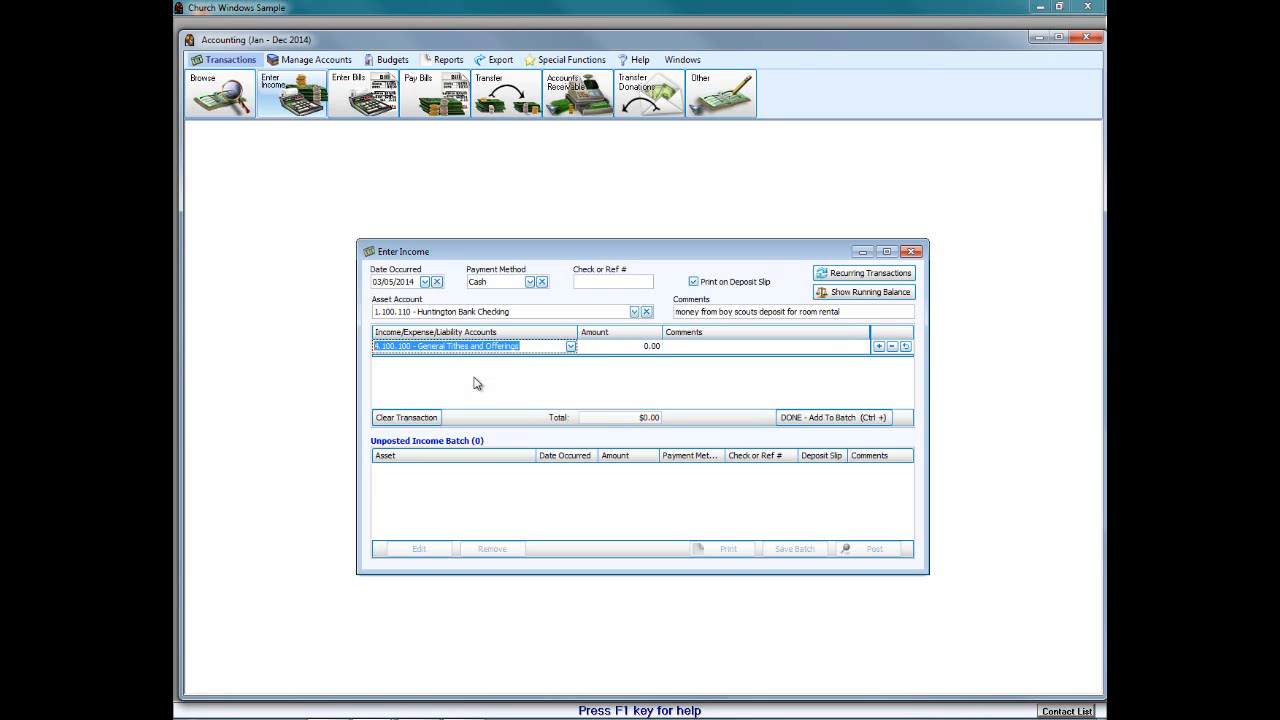
Step: Set the General Tithes and Offerings line to 50.00 with the comment "said to put towards tithes"
left_click(643, 349)
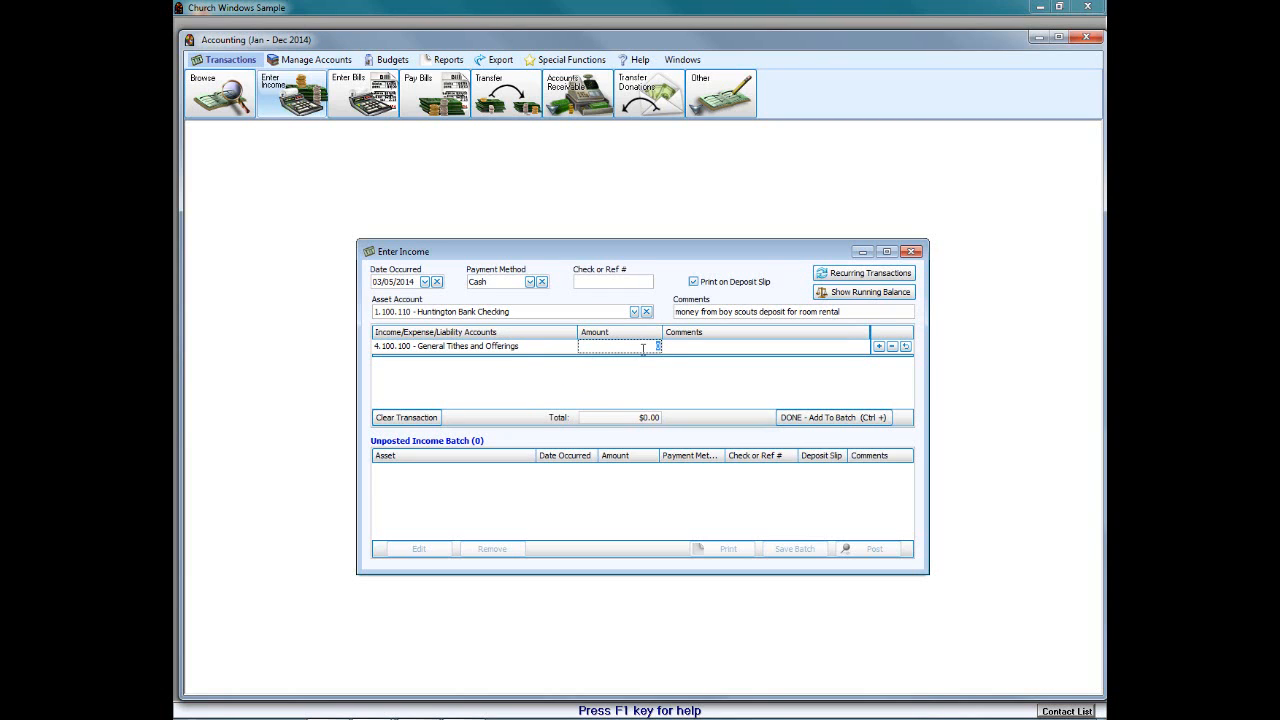
type("50")
left_click(716, 351)
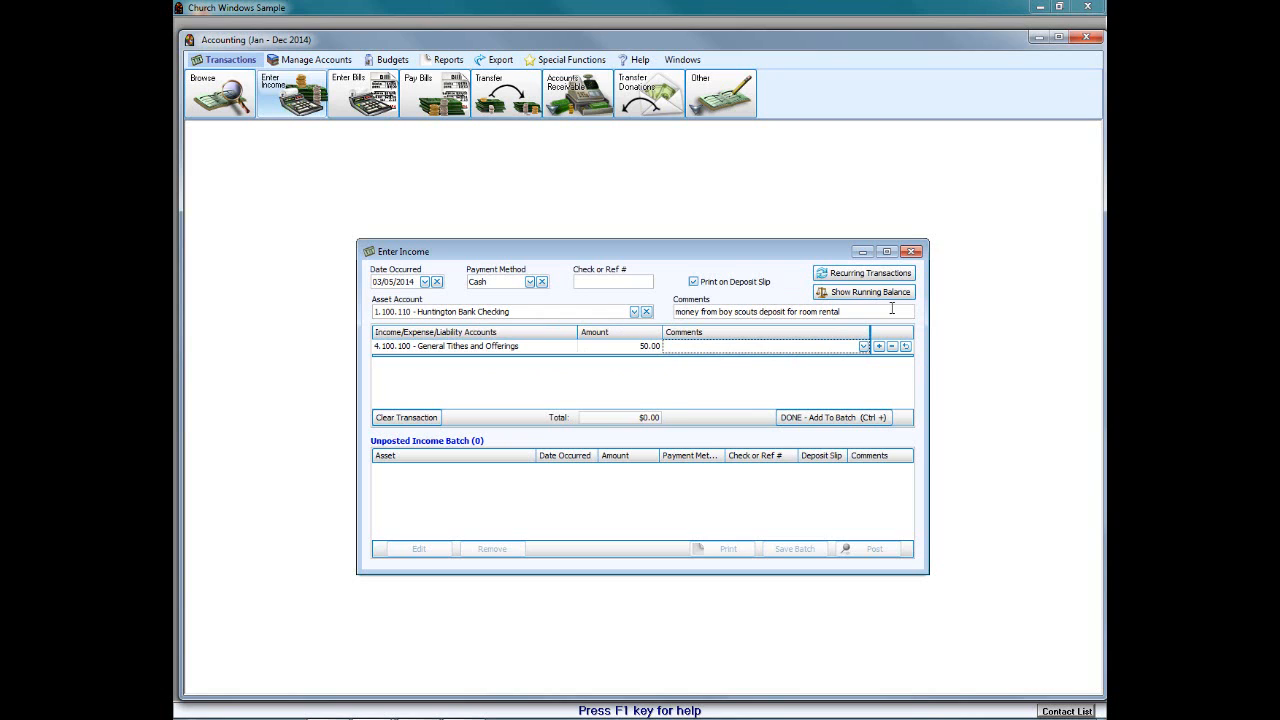
left_click(701, 347)
left_click(854, 311)
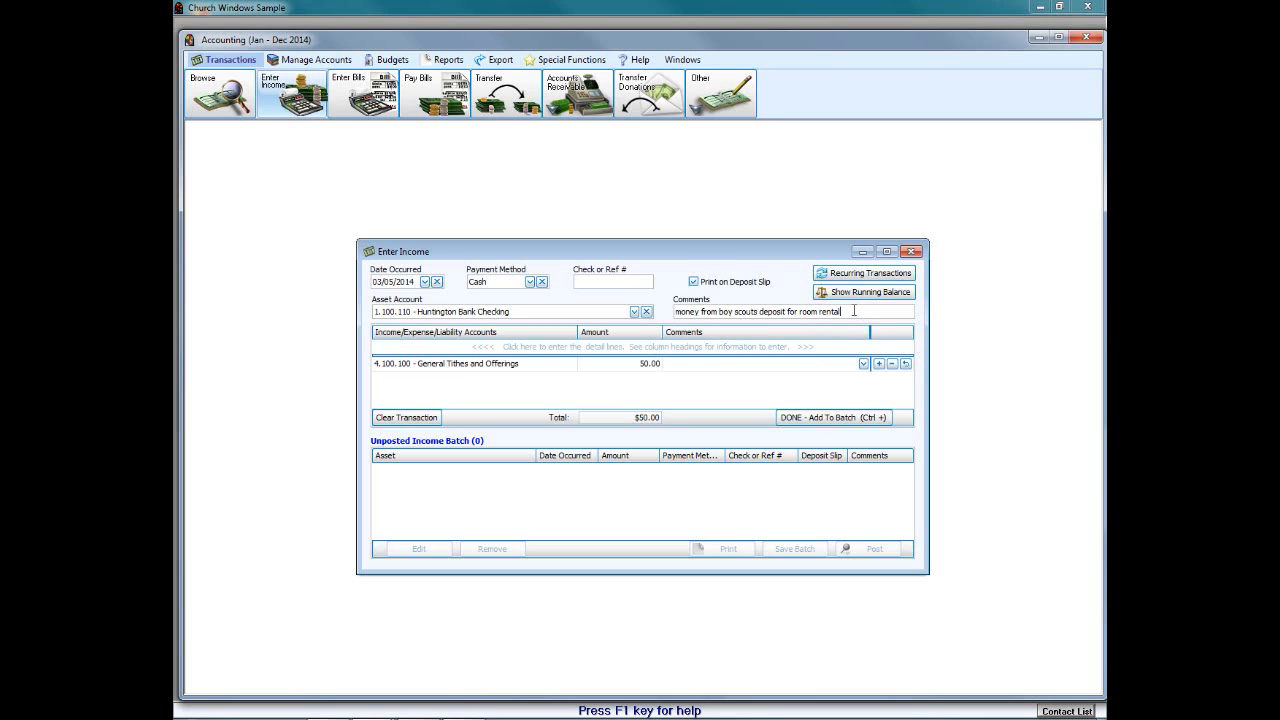
left_click(693, 365)
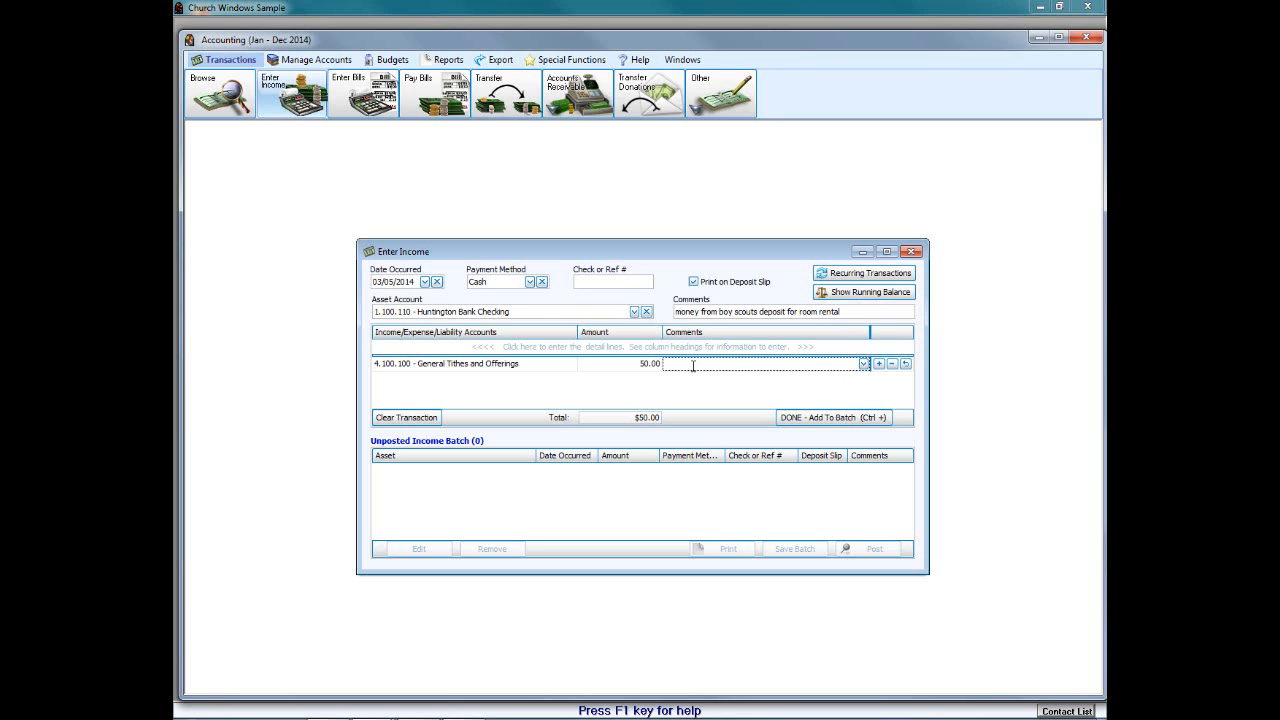
type("said to put towards th")
Step: Add a second detail line for 4.100.110 Flowers with an amount of 50, and add the transaction to the batch
left_click(540, 348)
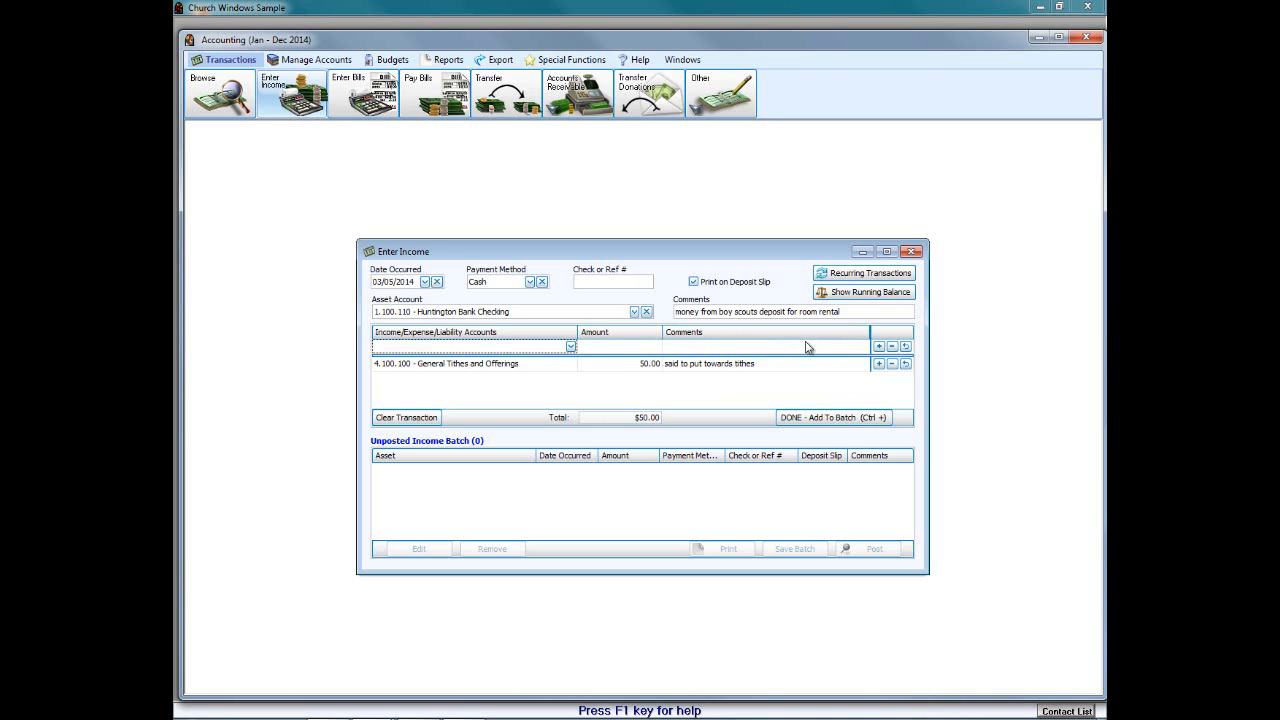
left_click(572, 346)
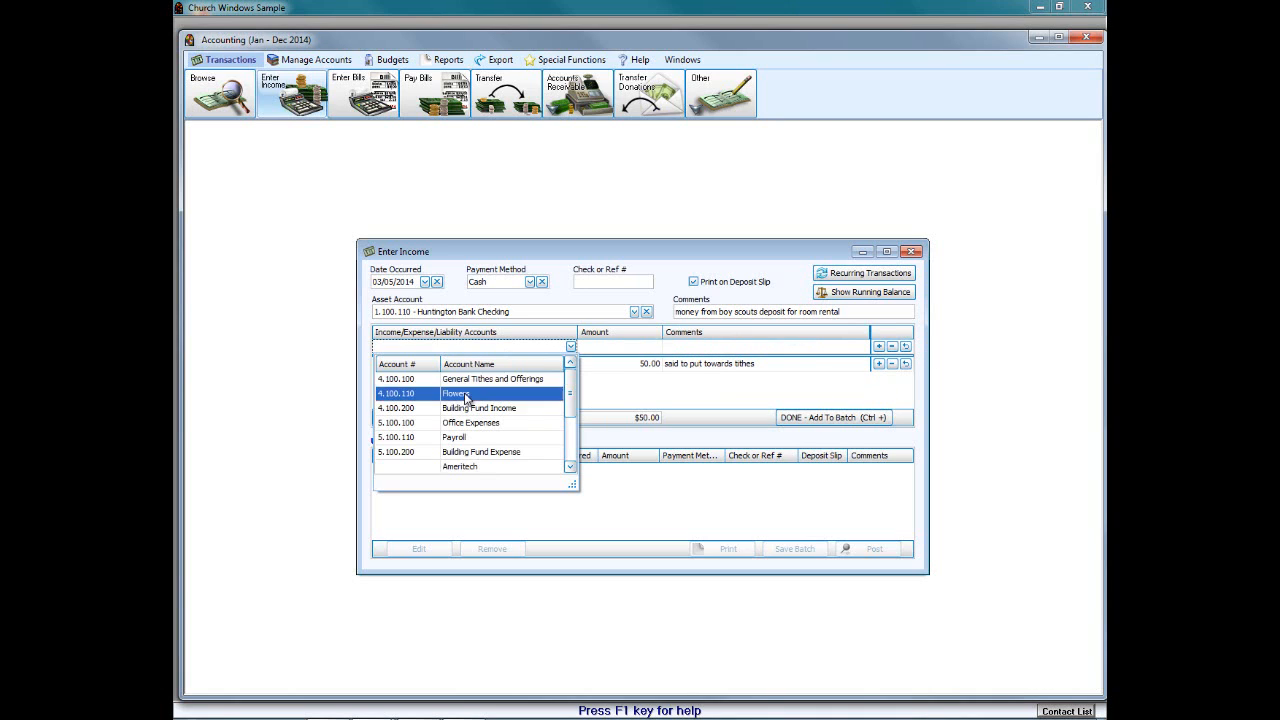
left_click(466, 397)
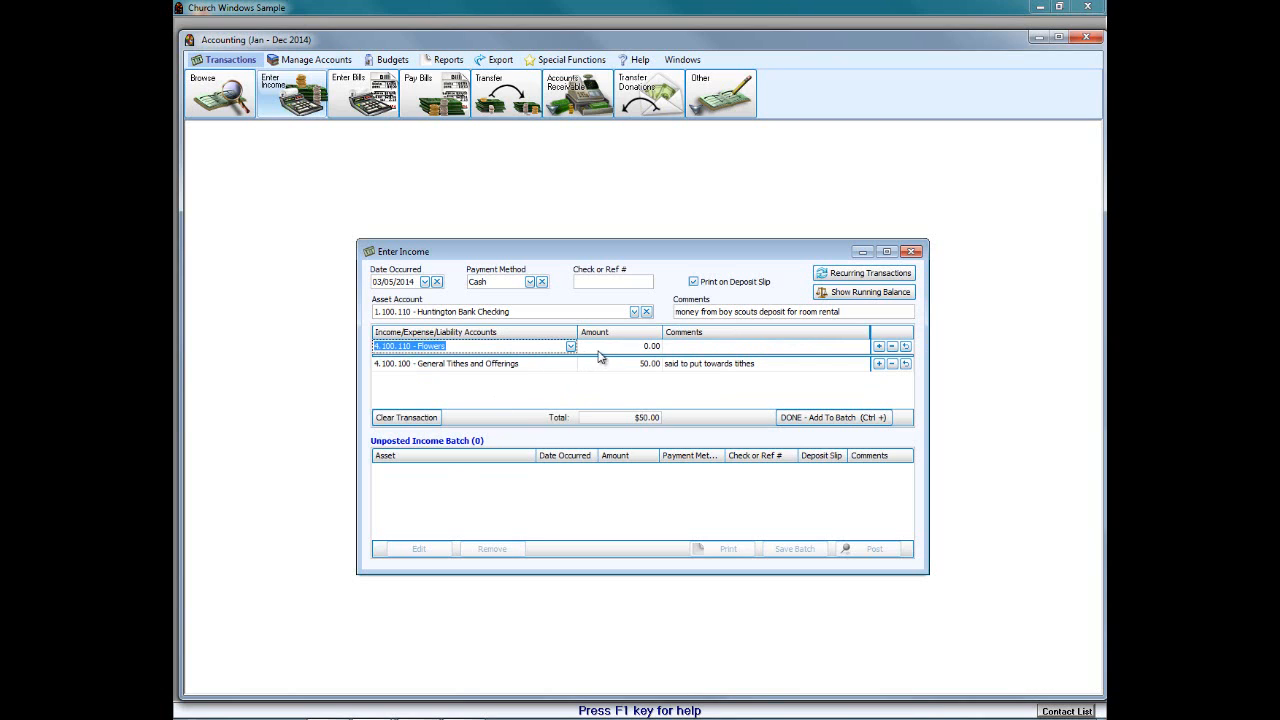
left_click(603, 347)
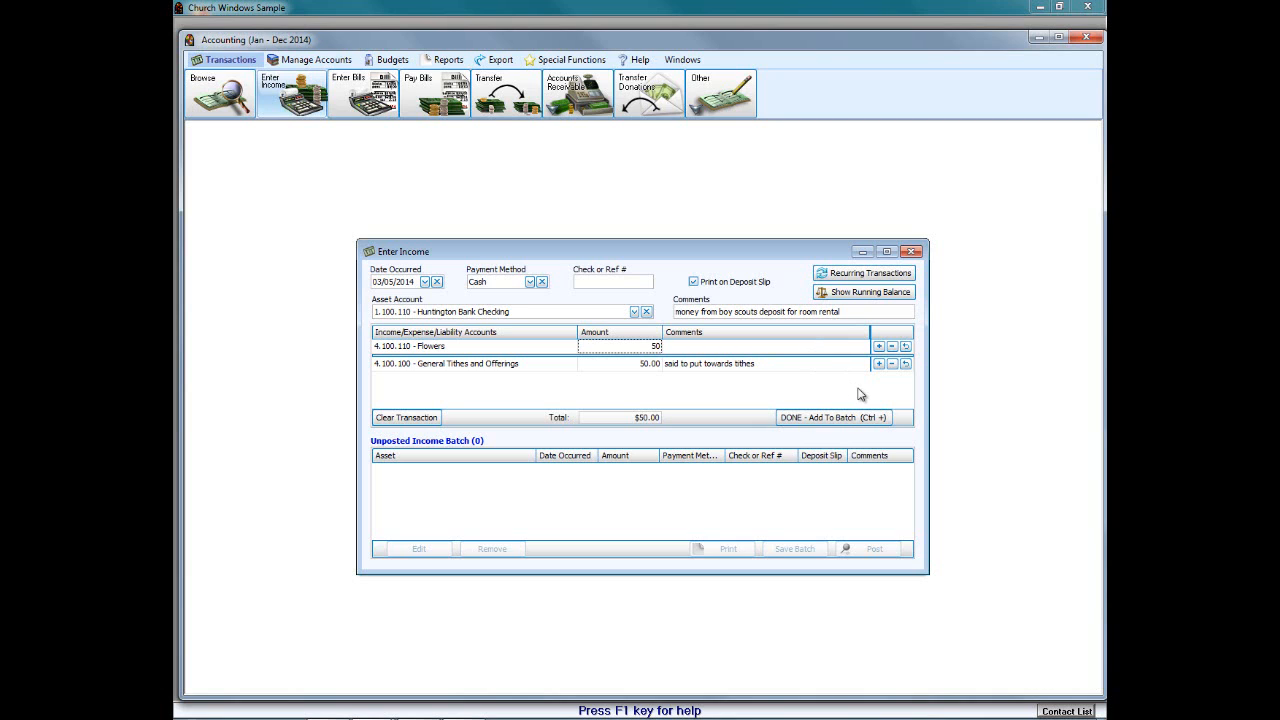
left_click(829, 418)
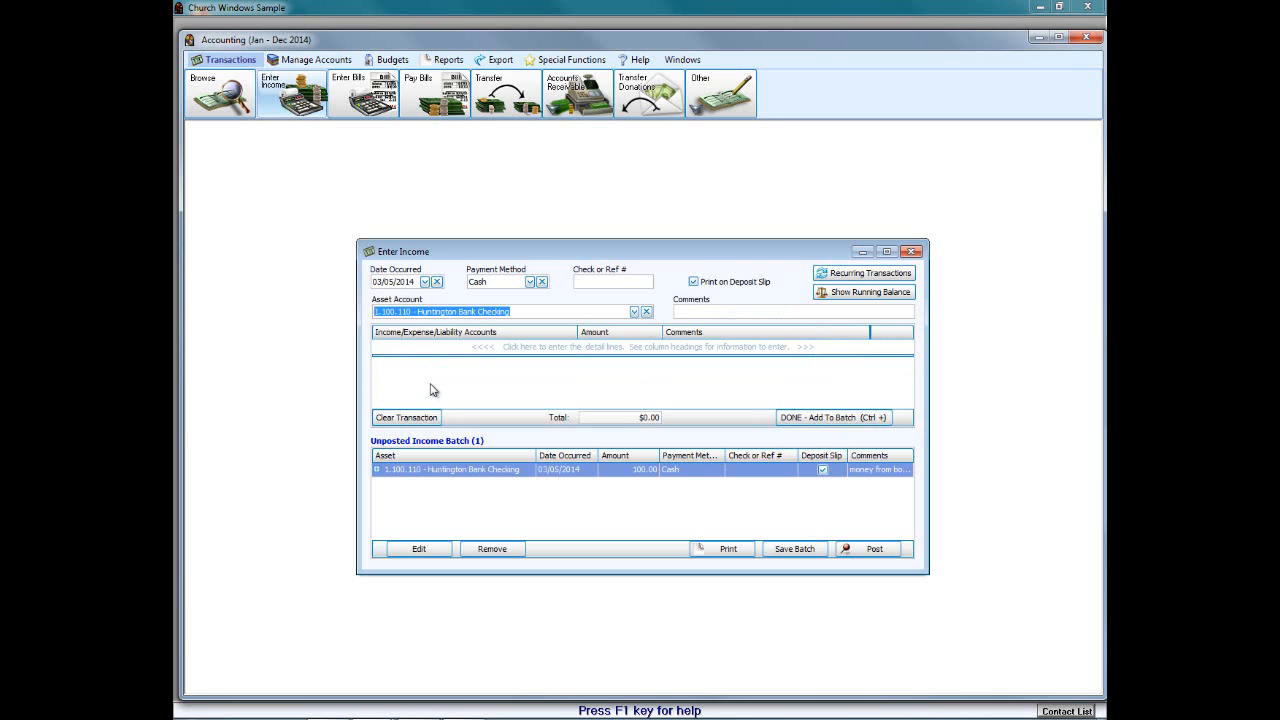
Step: Enter a 100 income transaction into 1.100.120 Fifth Third Savings for 4.100.200 Building Fund Income and add it to the batch
left_click(634, 311)
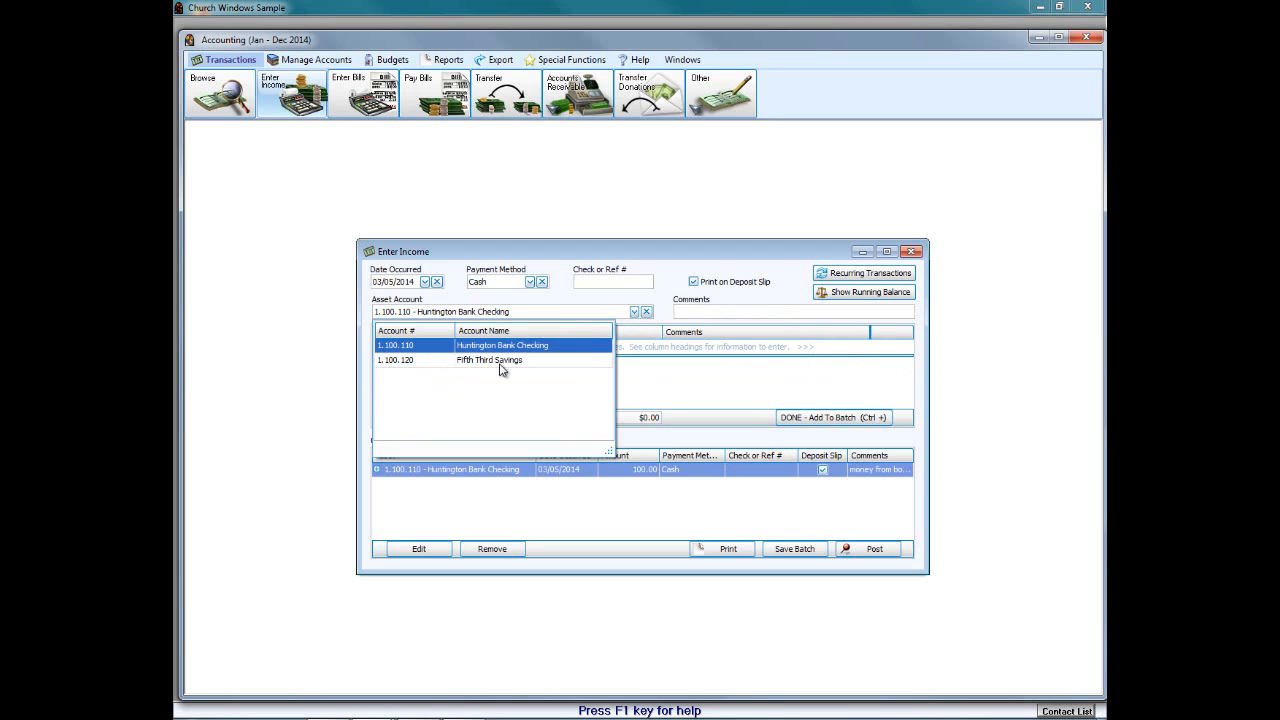
left_click(501, 360)
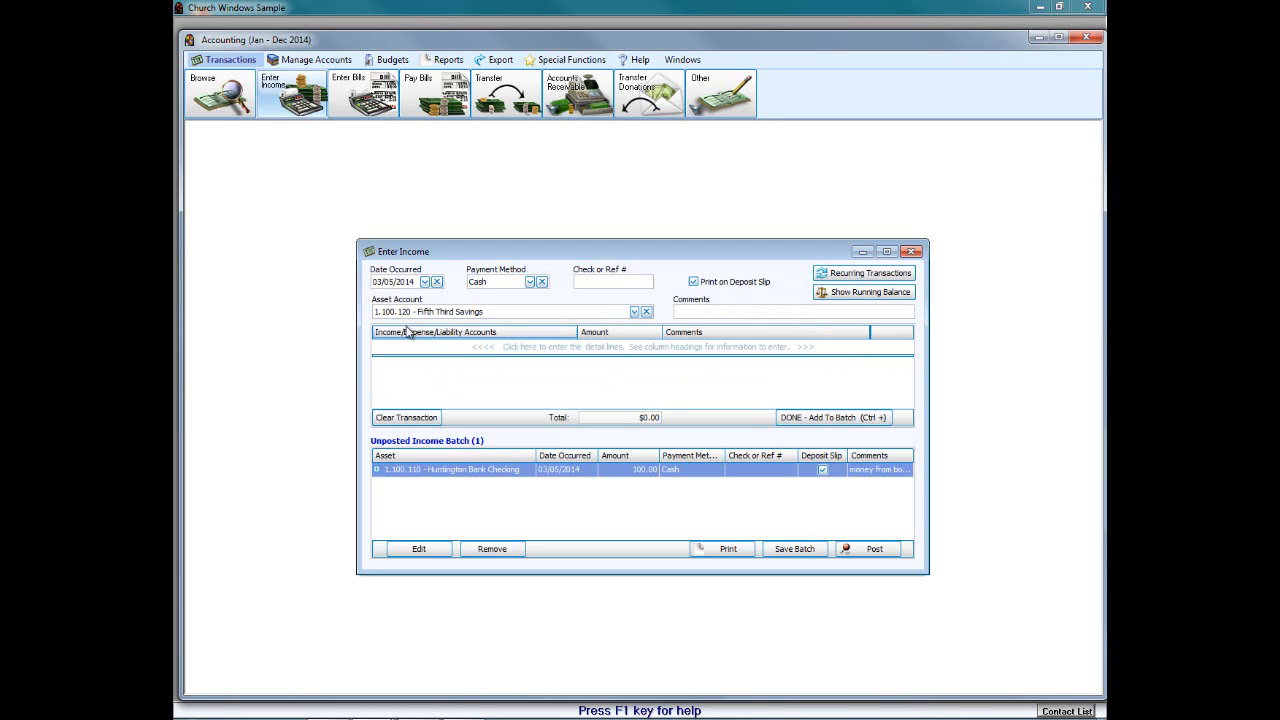
left_click(543, 348)
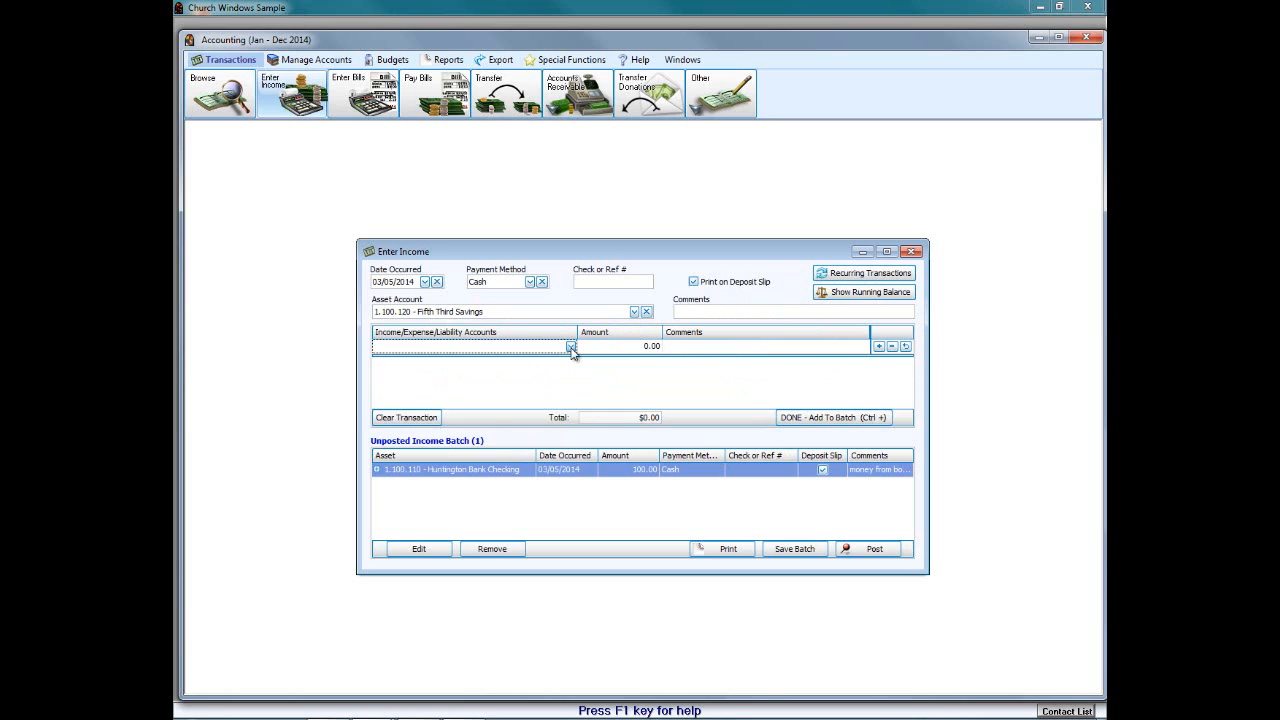
left_click(570, 347)
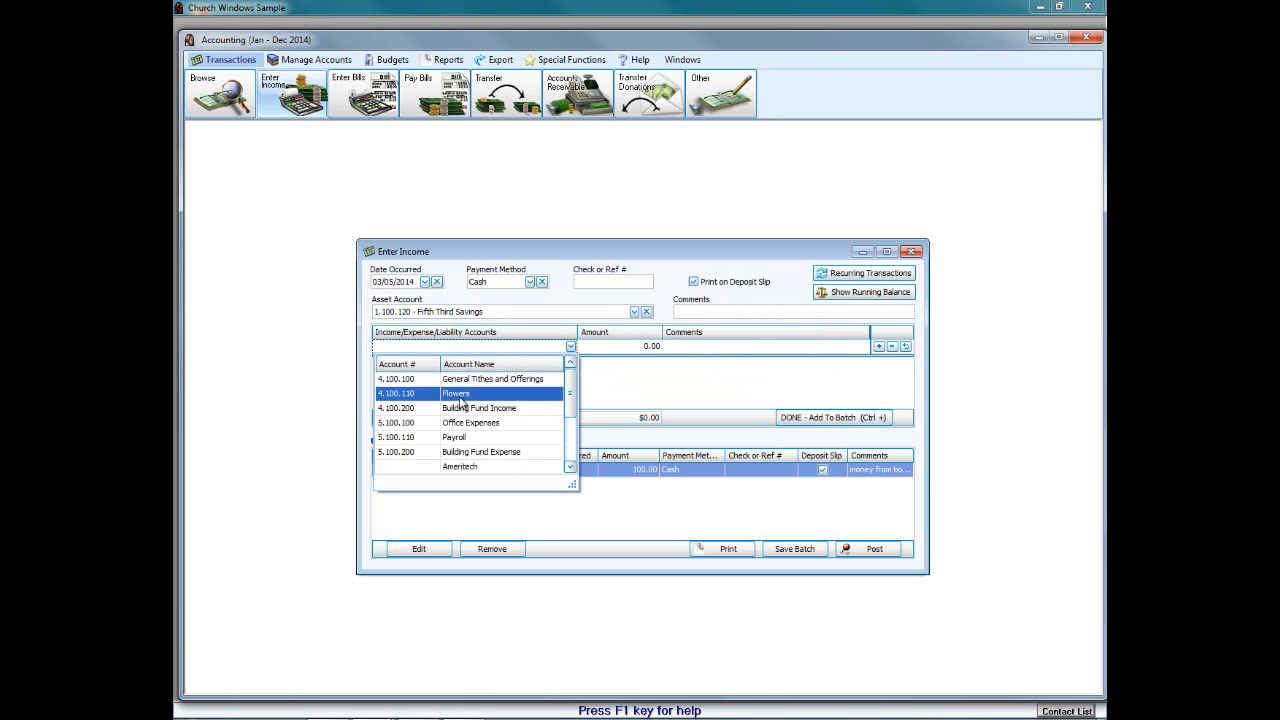
left_click(460, 396)
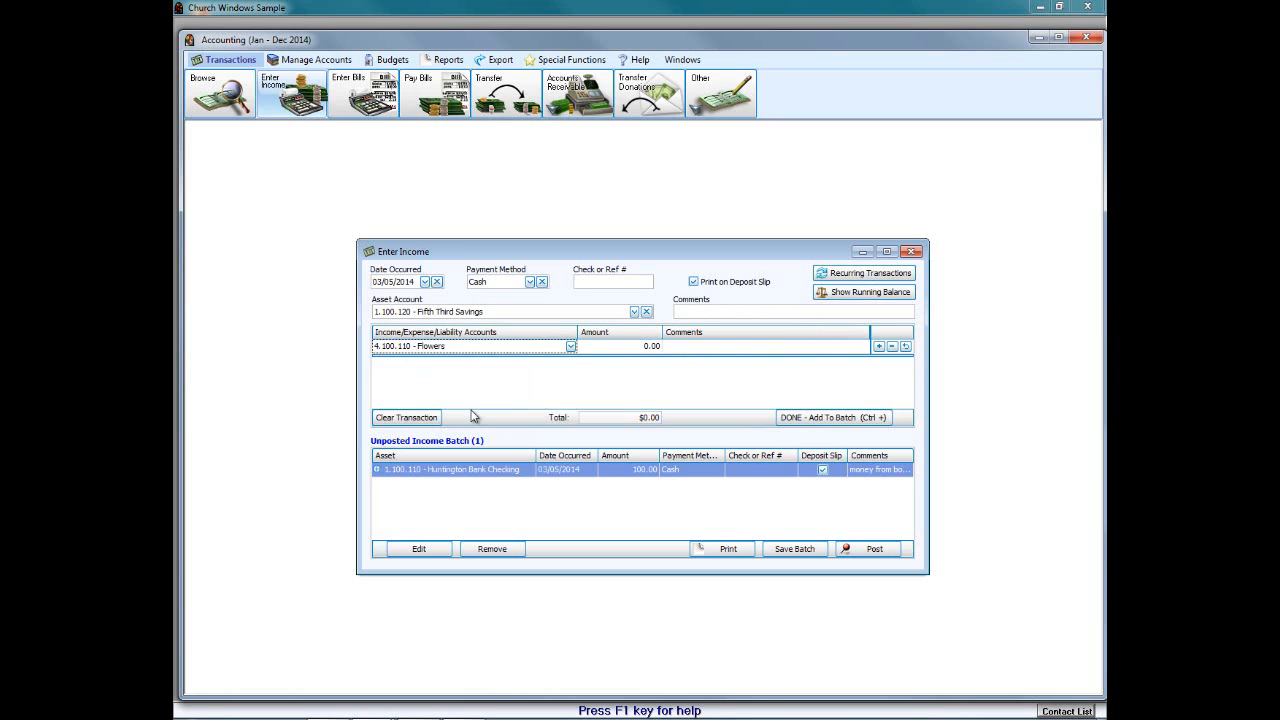
left_click(570, 346)
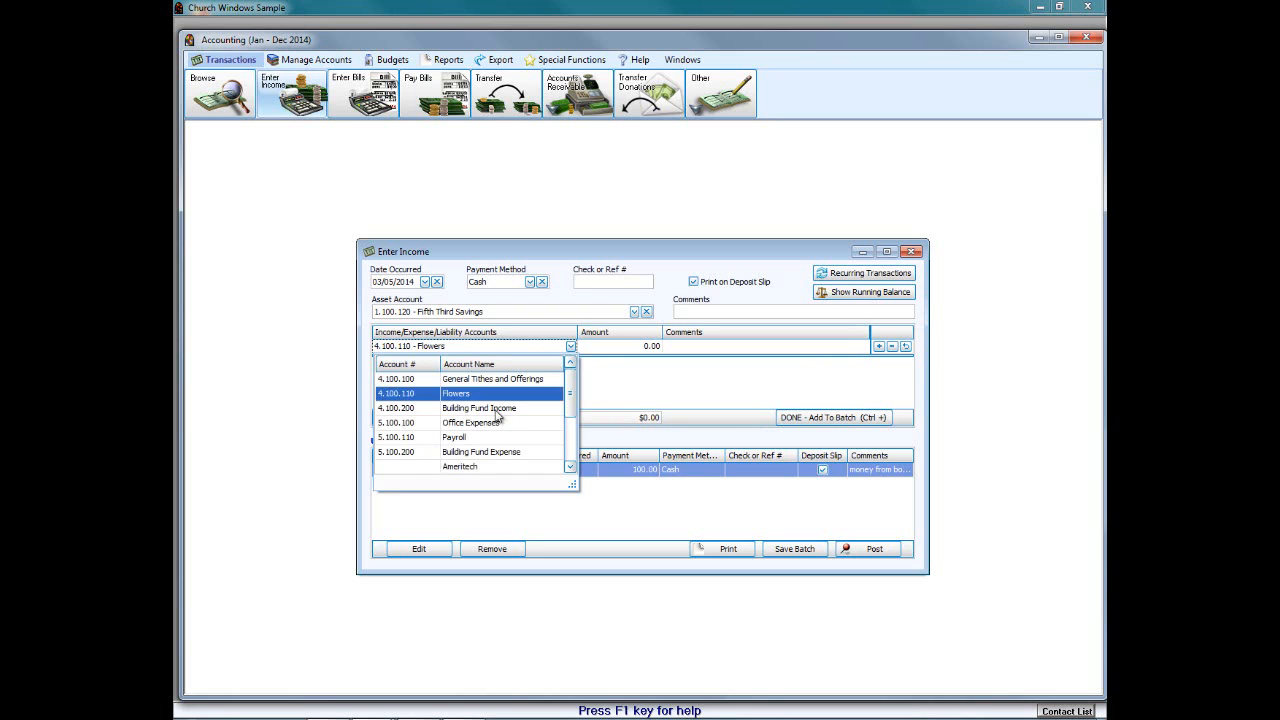
left_click(497, 409)
left_click(640, 347)
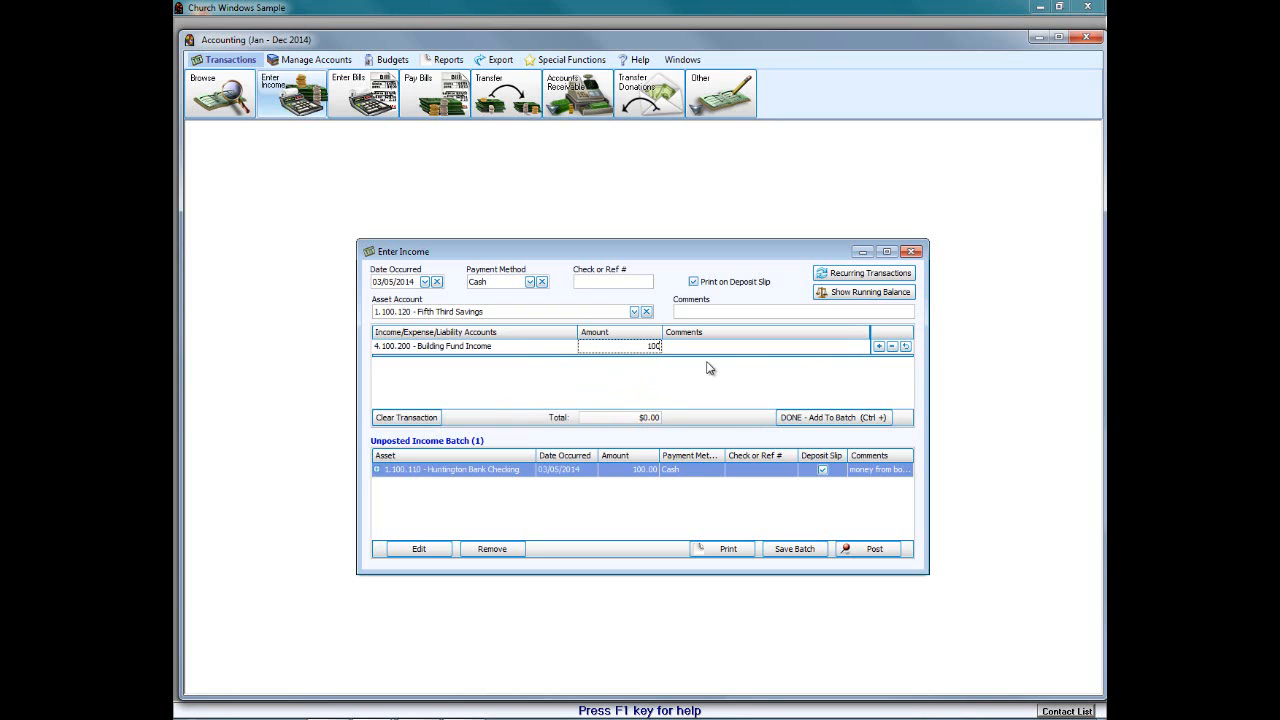
left_click(824, 420)
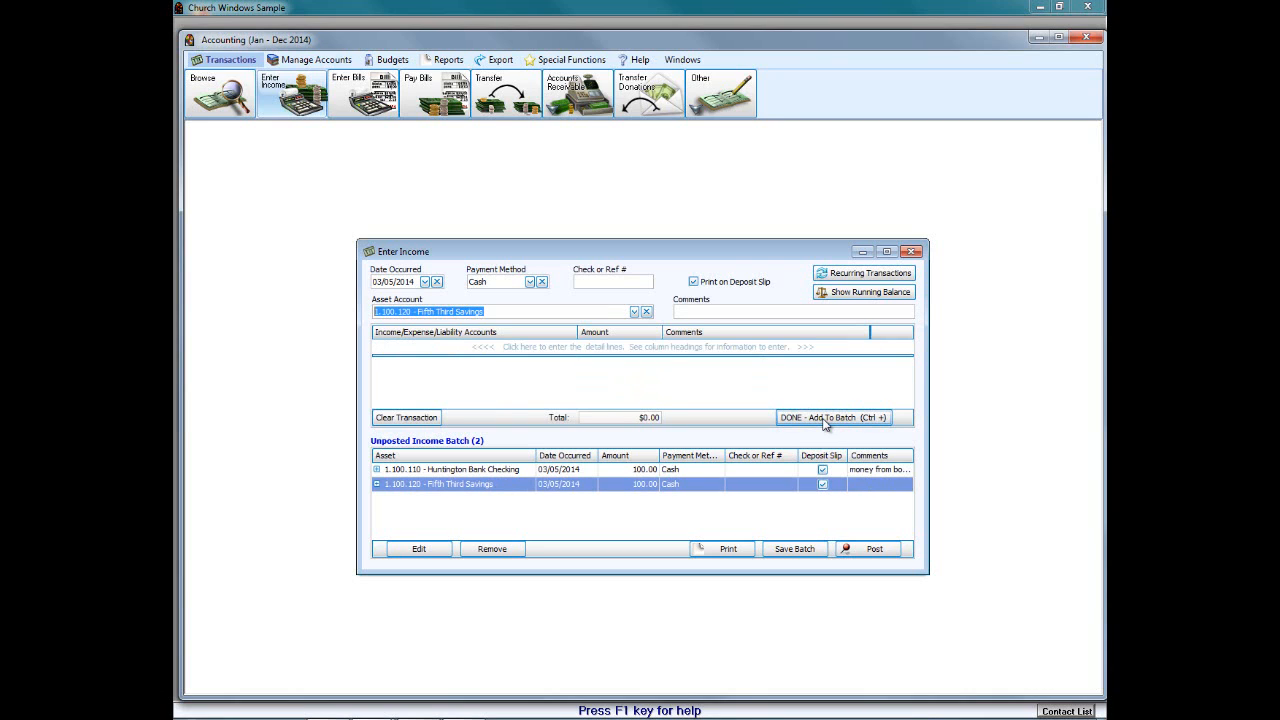
Step: Edit the Huntington Bank Checking transaction, adding a 50.00 detail line for 5.100.100 Office Expenses, and return it to the batch
left_click(377, 470)
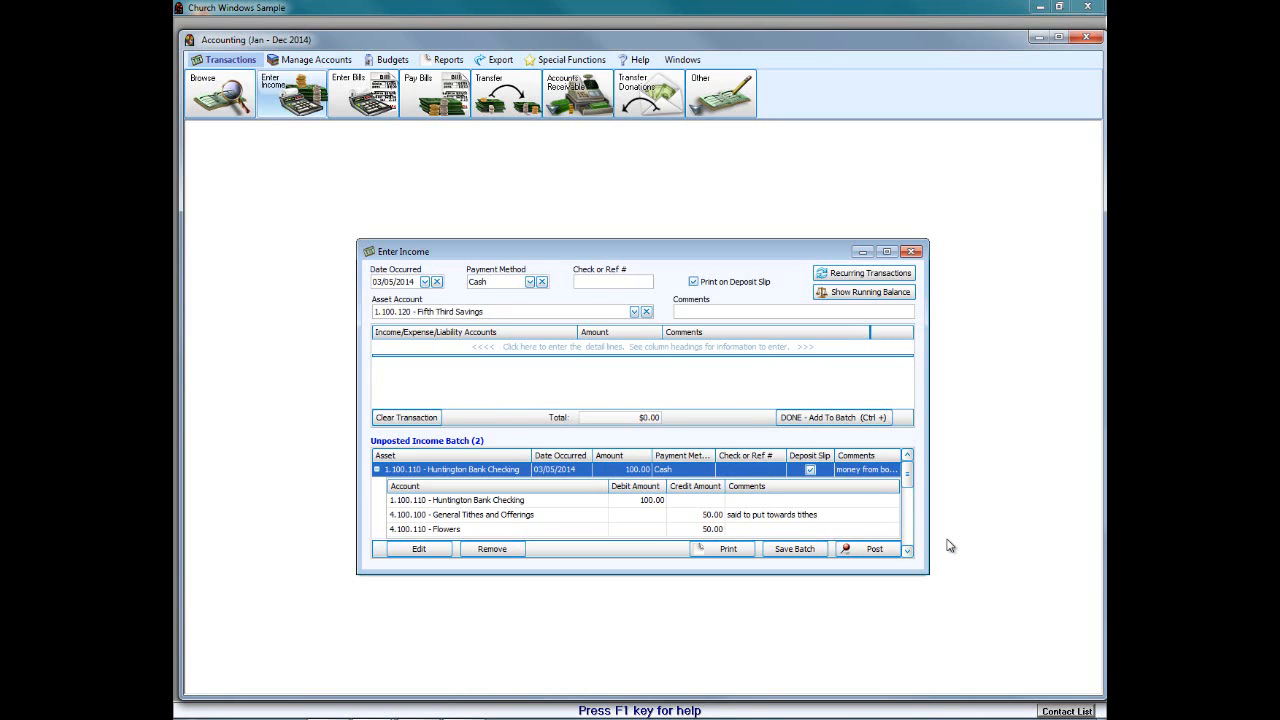
left_click(434, 552)
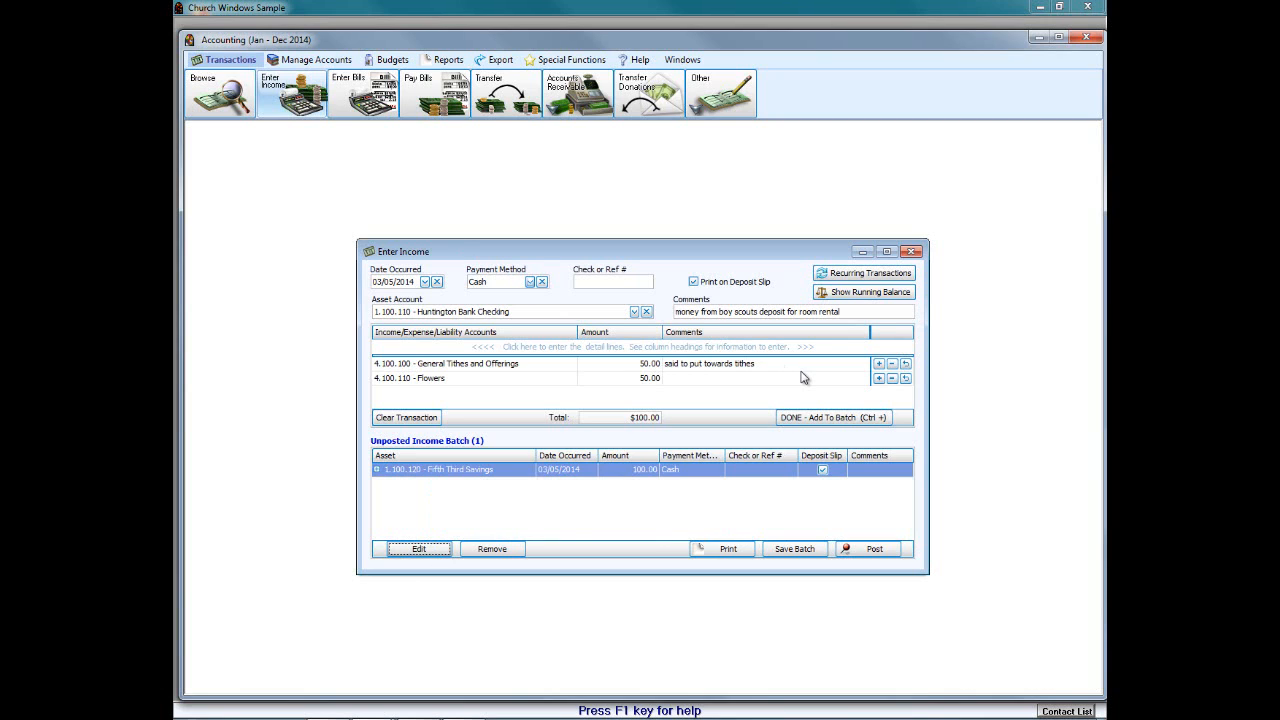
left_click(511, 346)
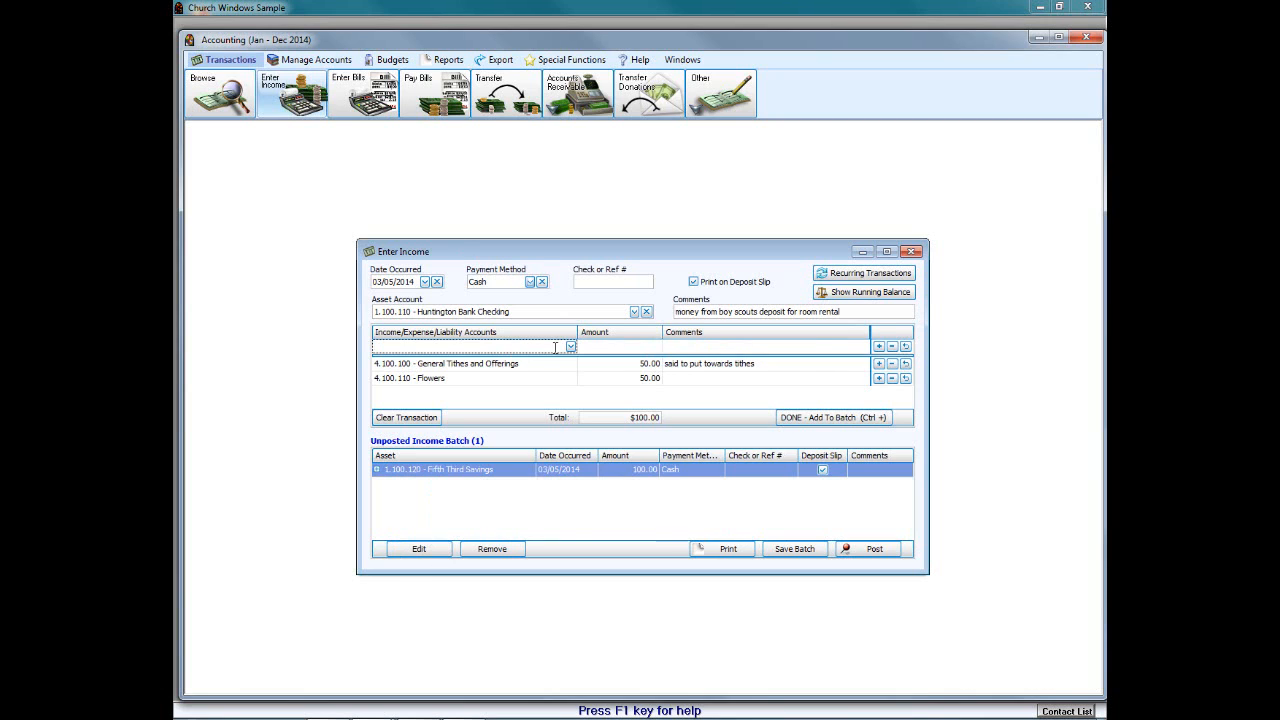
left_click(570, 346)
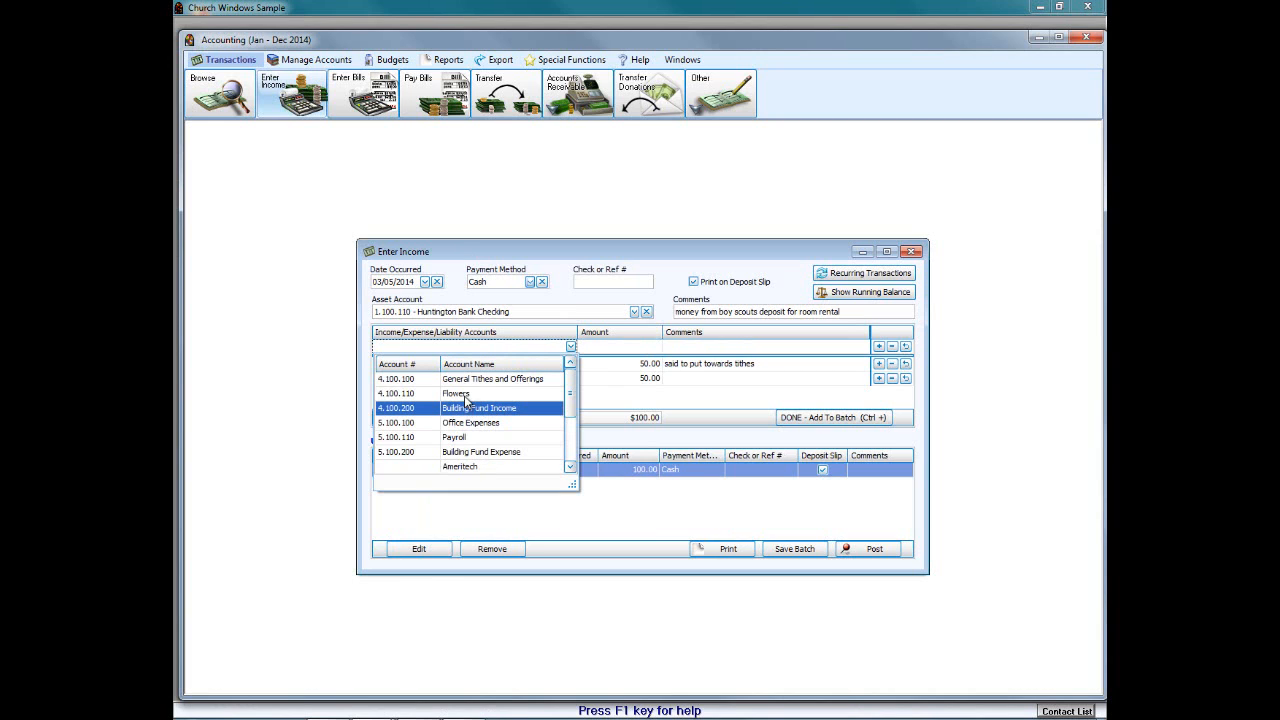
left_click(485, 422)
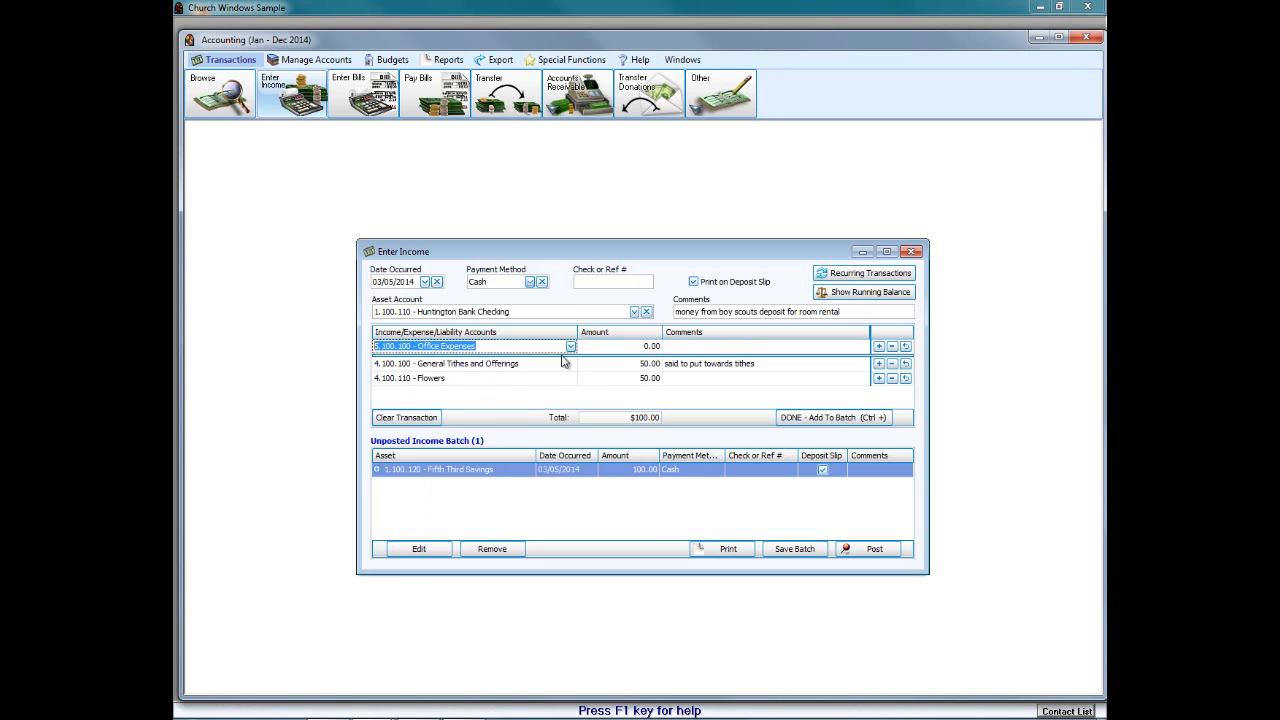
left_click(627, 346)
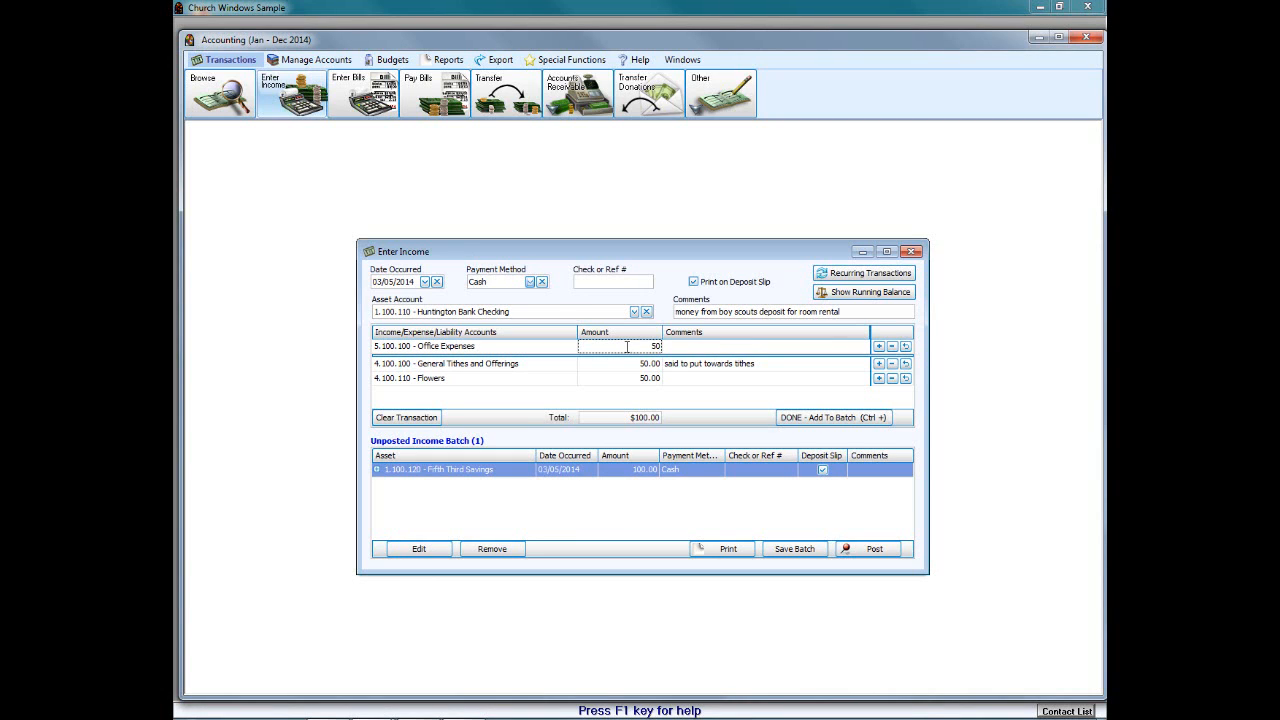
left_click(709, 347)
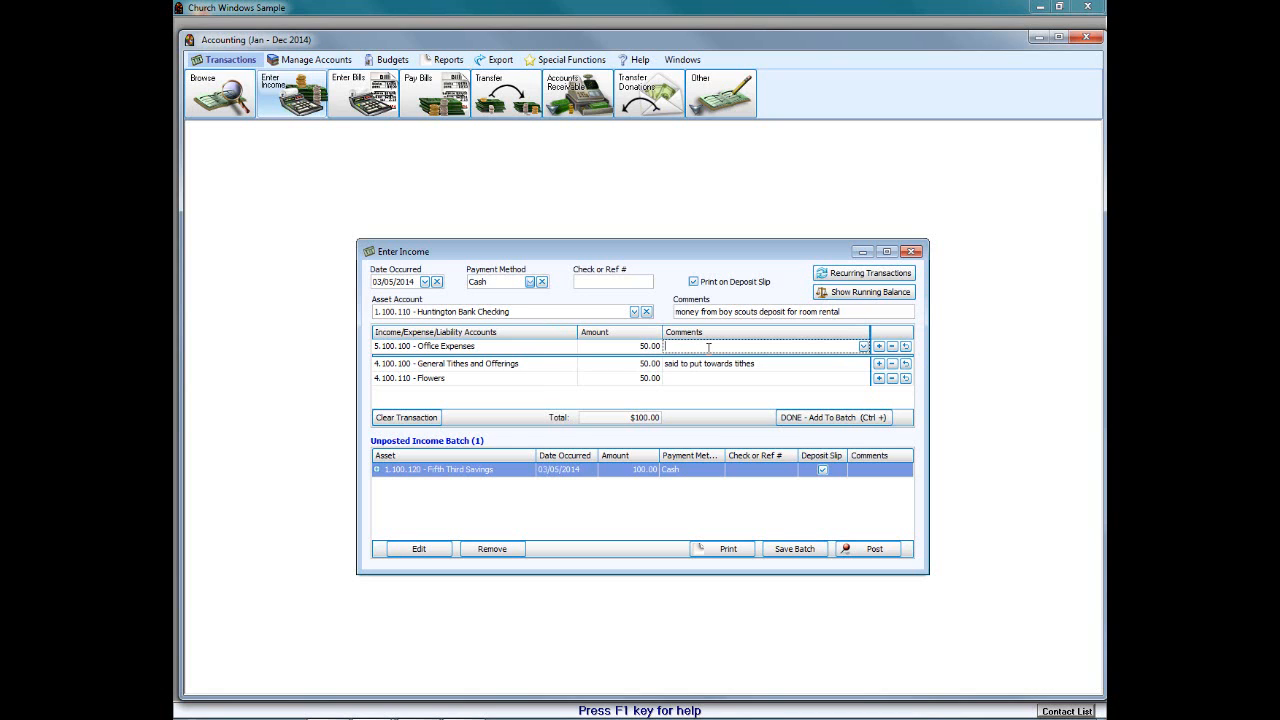
left_click(831, 419)
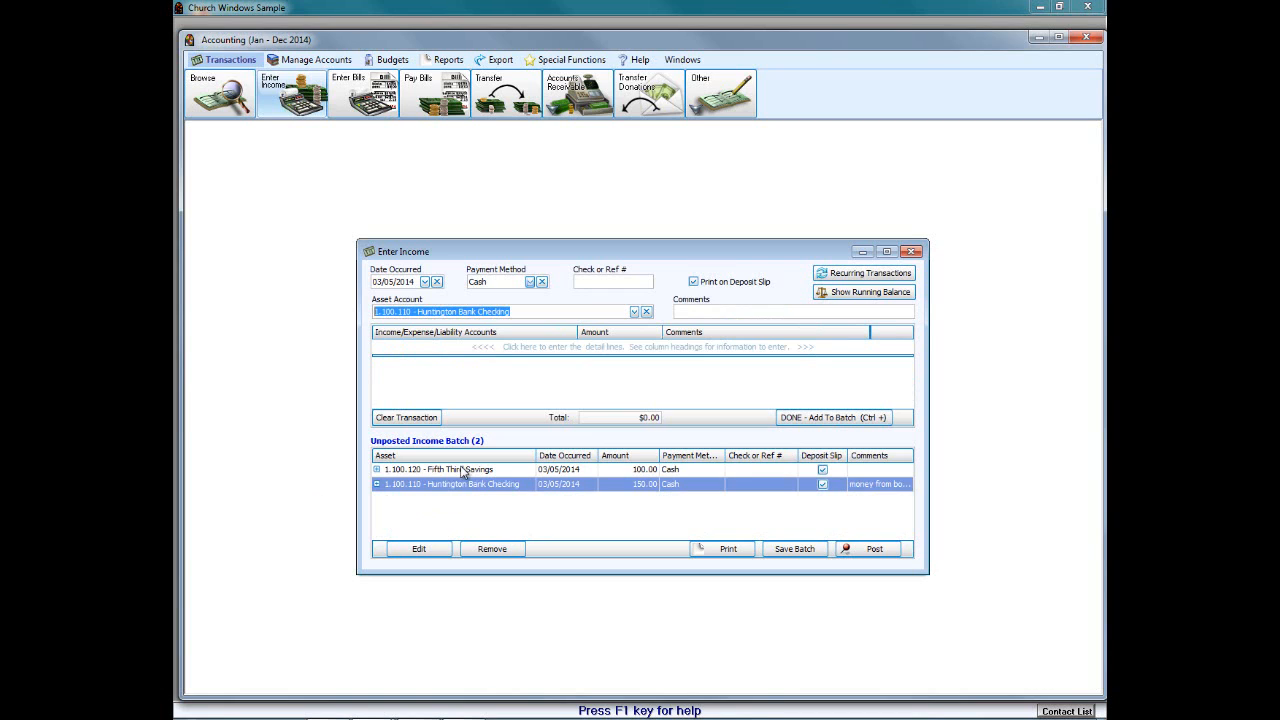
Step: Save the unposted income batch, close income entry and reopen it with the saved batch
left_click(795, 555)
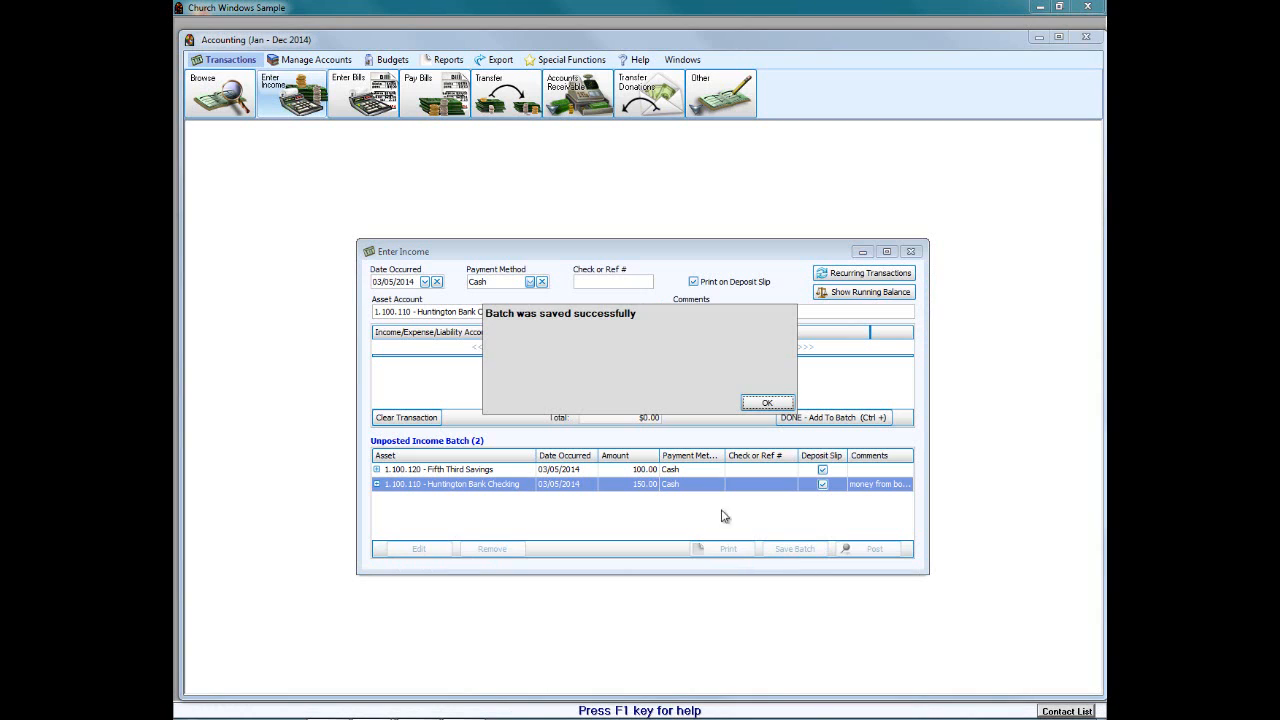
left_click(766, 403)
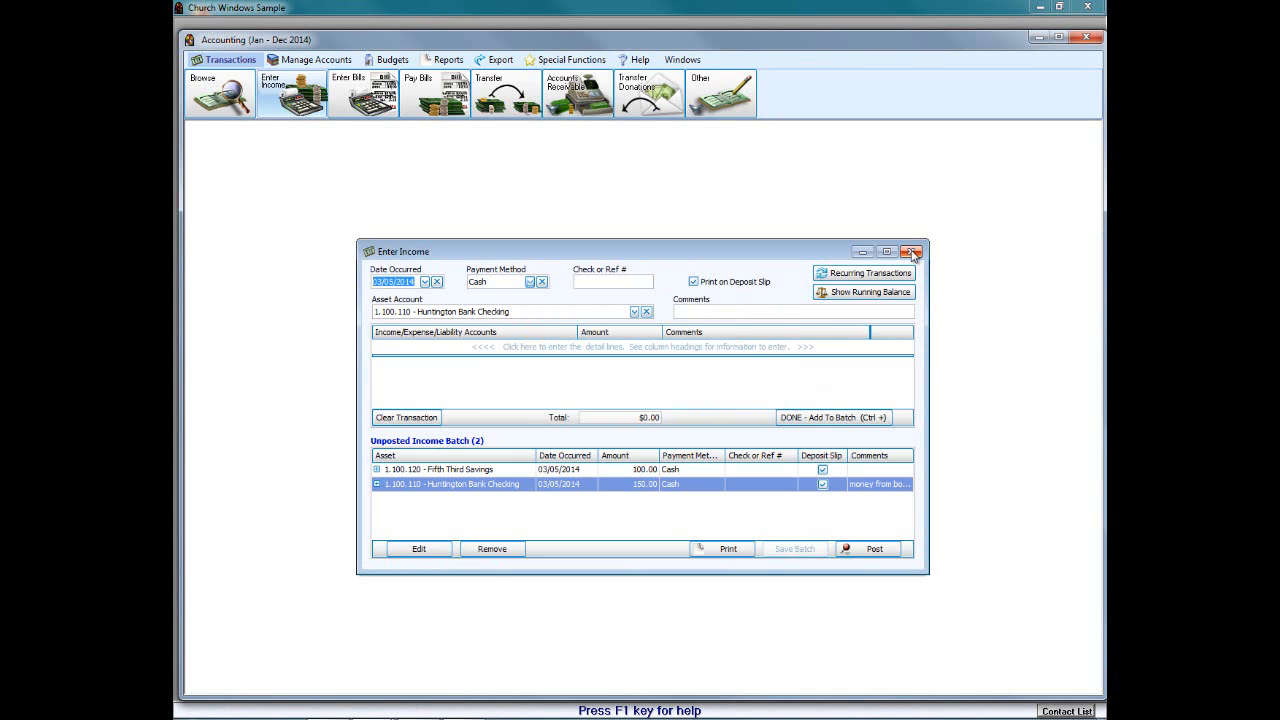
left_click(910, 252)
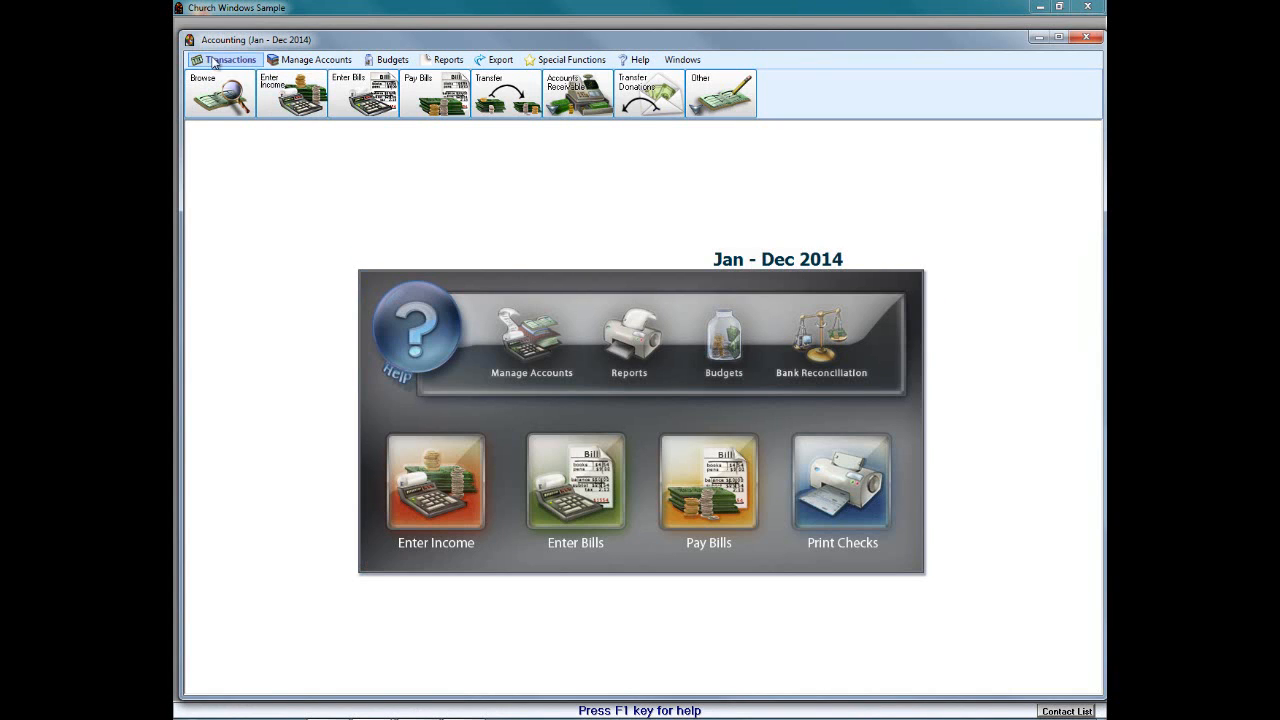
left_click(288, 86)
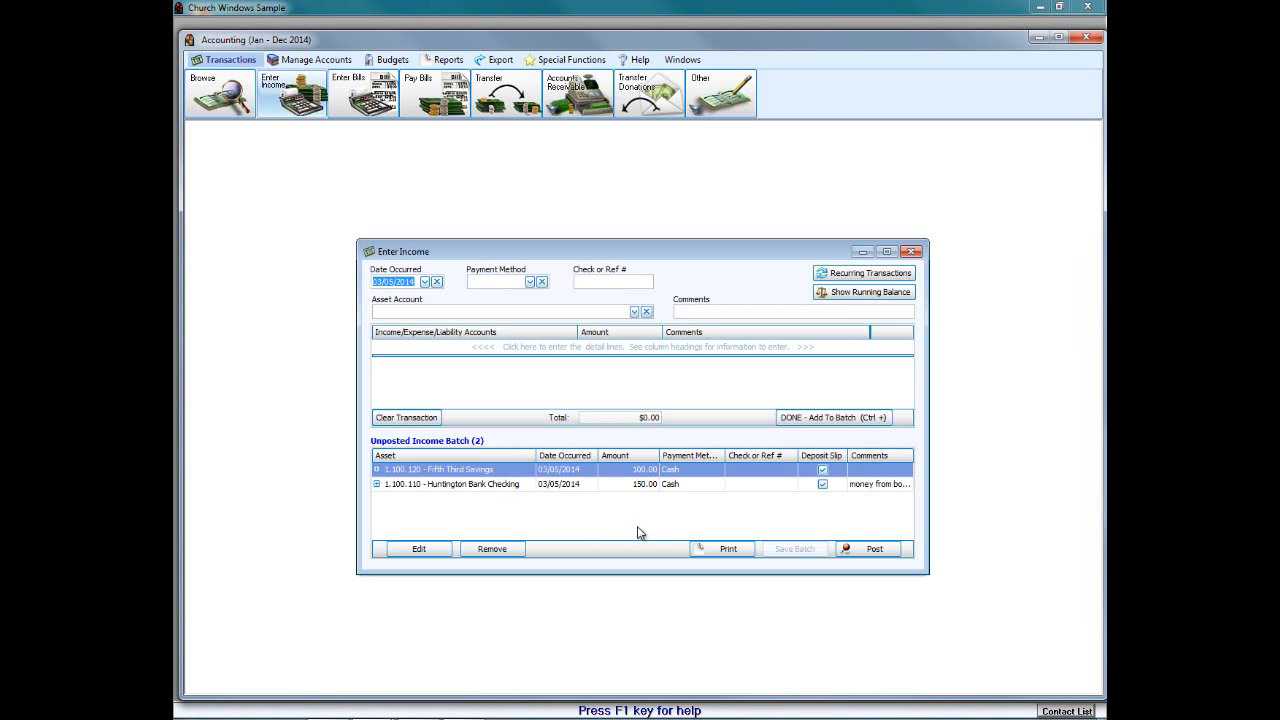
Step: Preview the pre-posting Income Transactions report for the batch, reviewing its column and font options, and close it
left_click(722, 549)
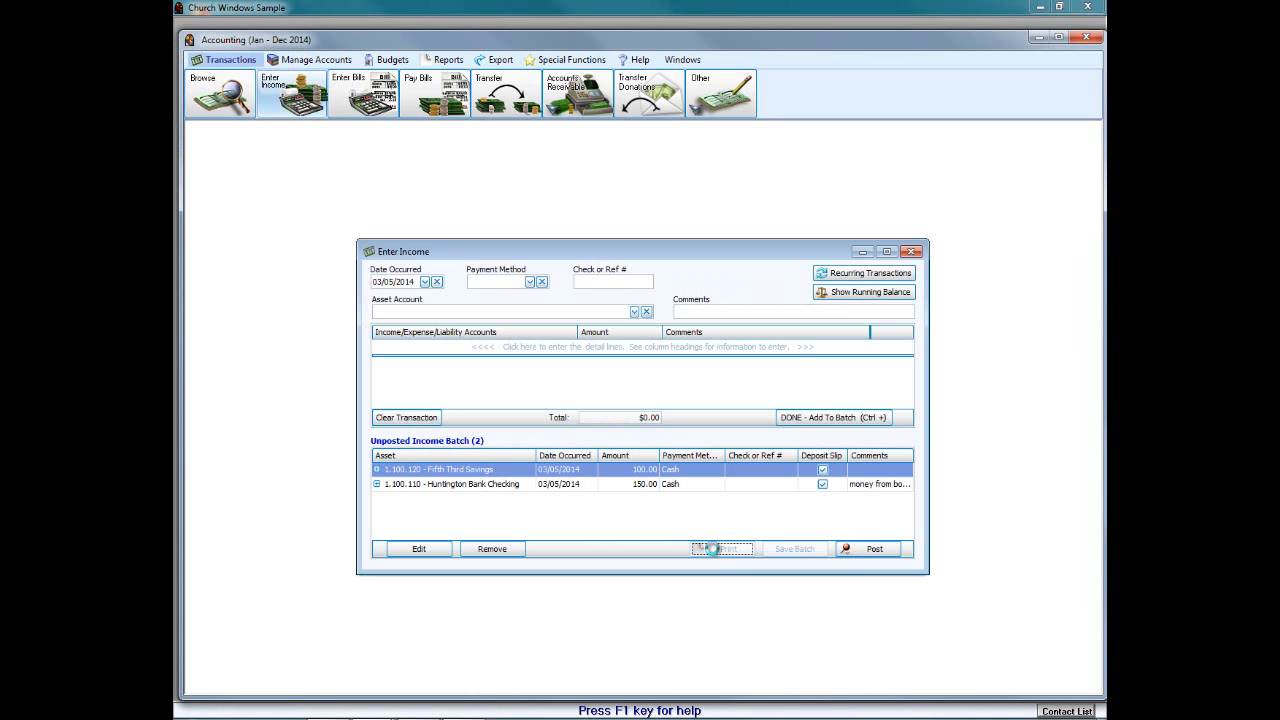
left_click(759, 404)
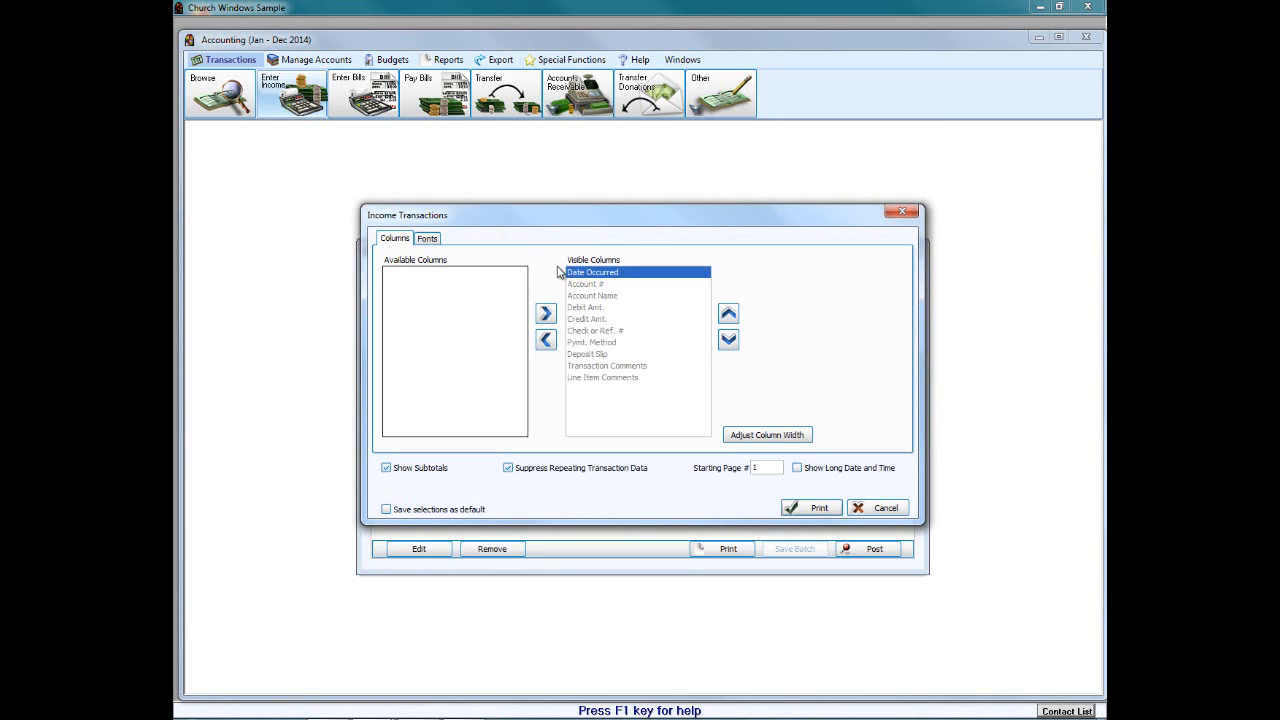
left_click(433, 241)
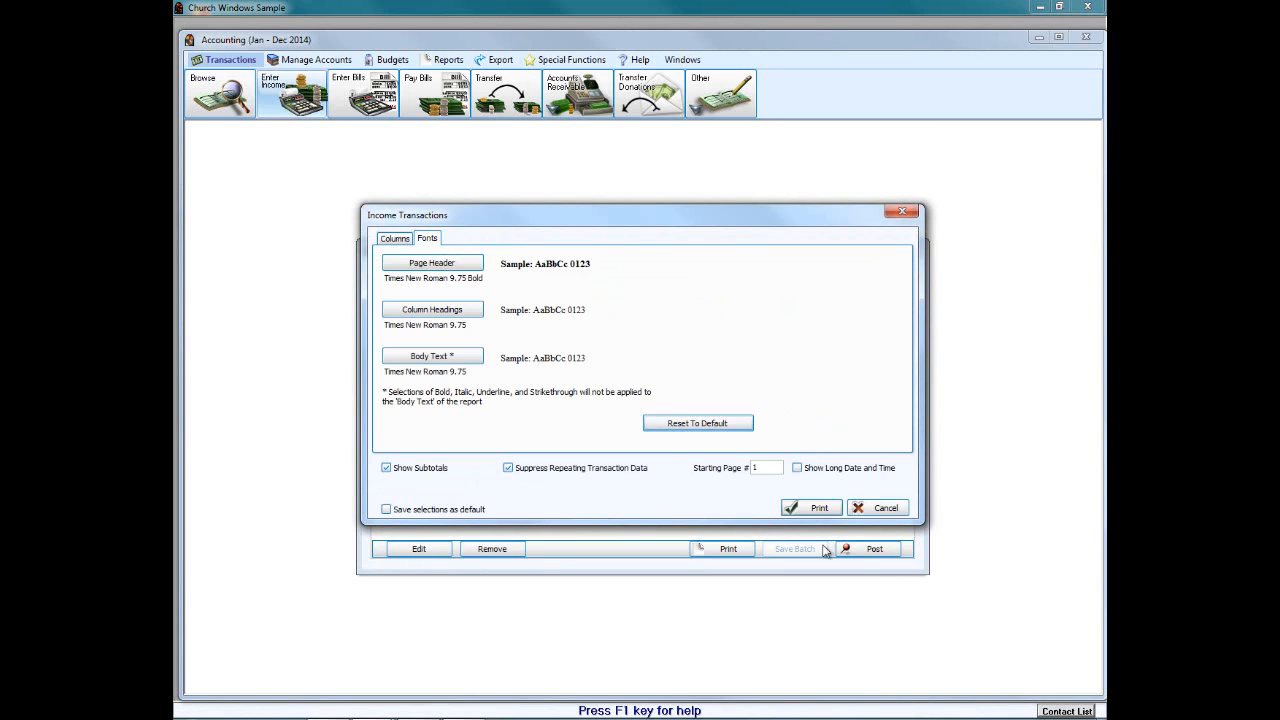
left_click(822, 509)
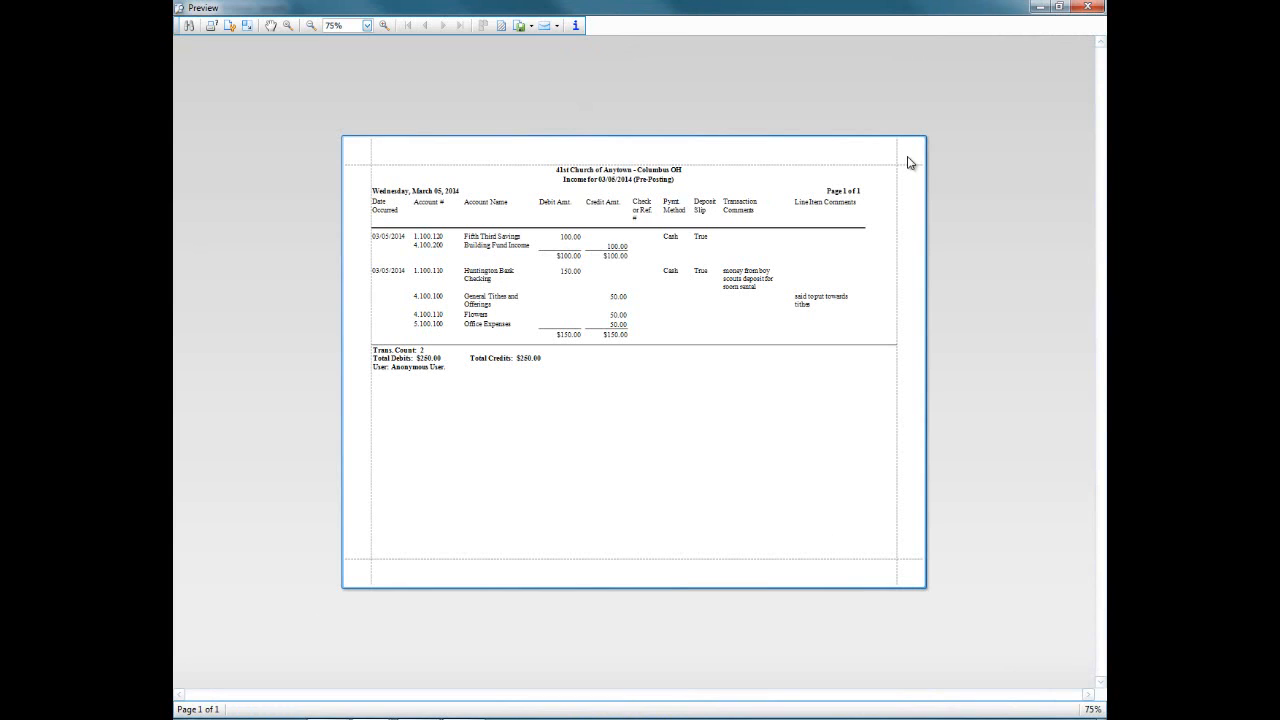
left_click(1088, 9)
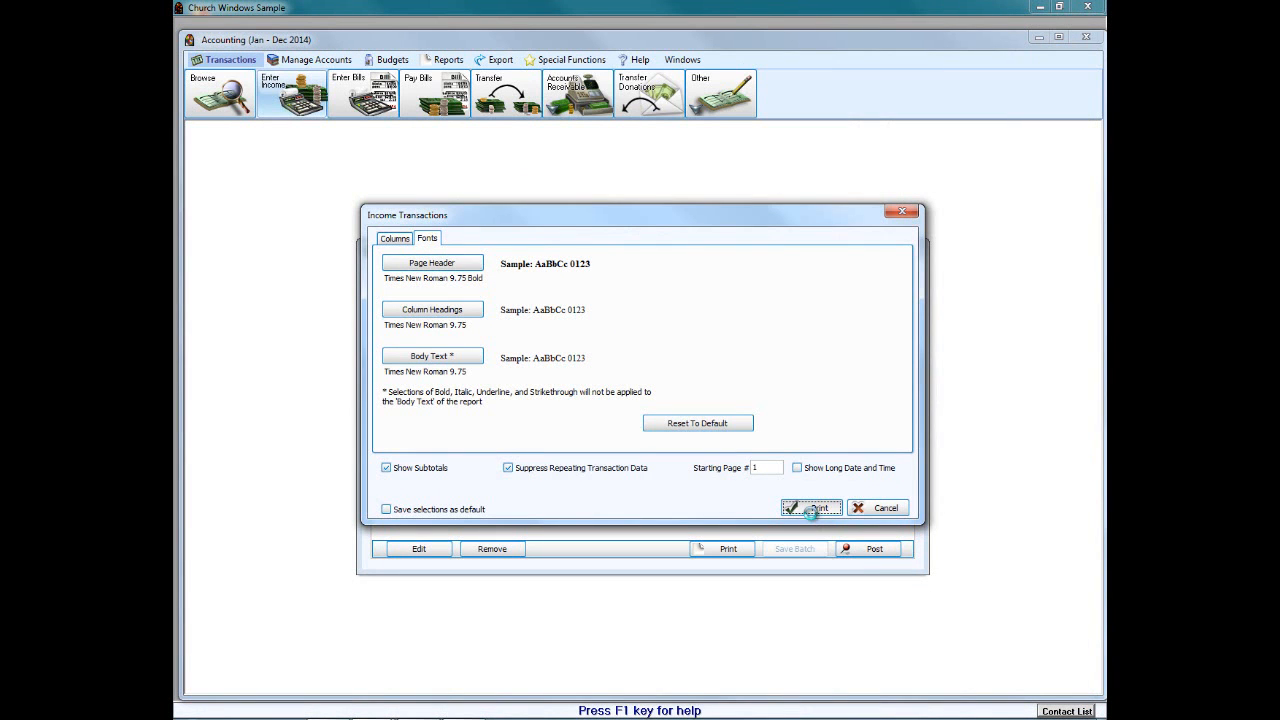
left_click(812, 509)
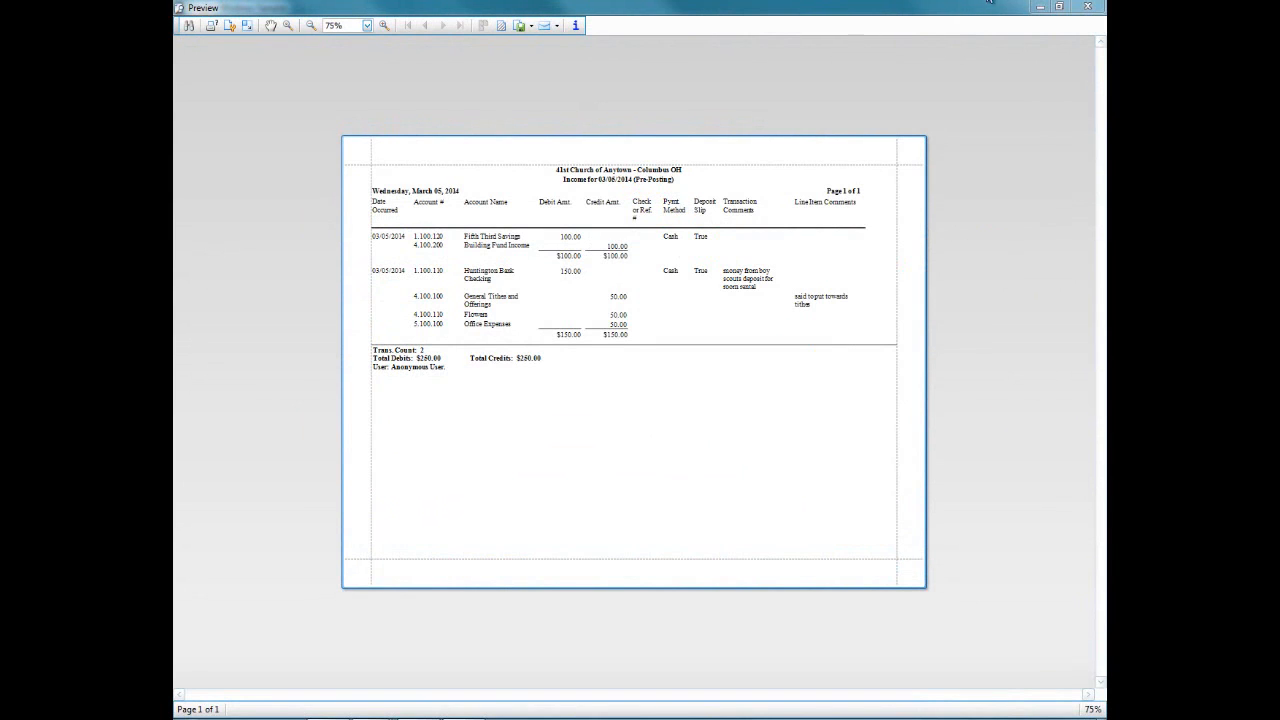
left_click(1086, 11)
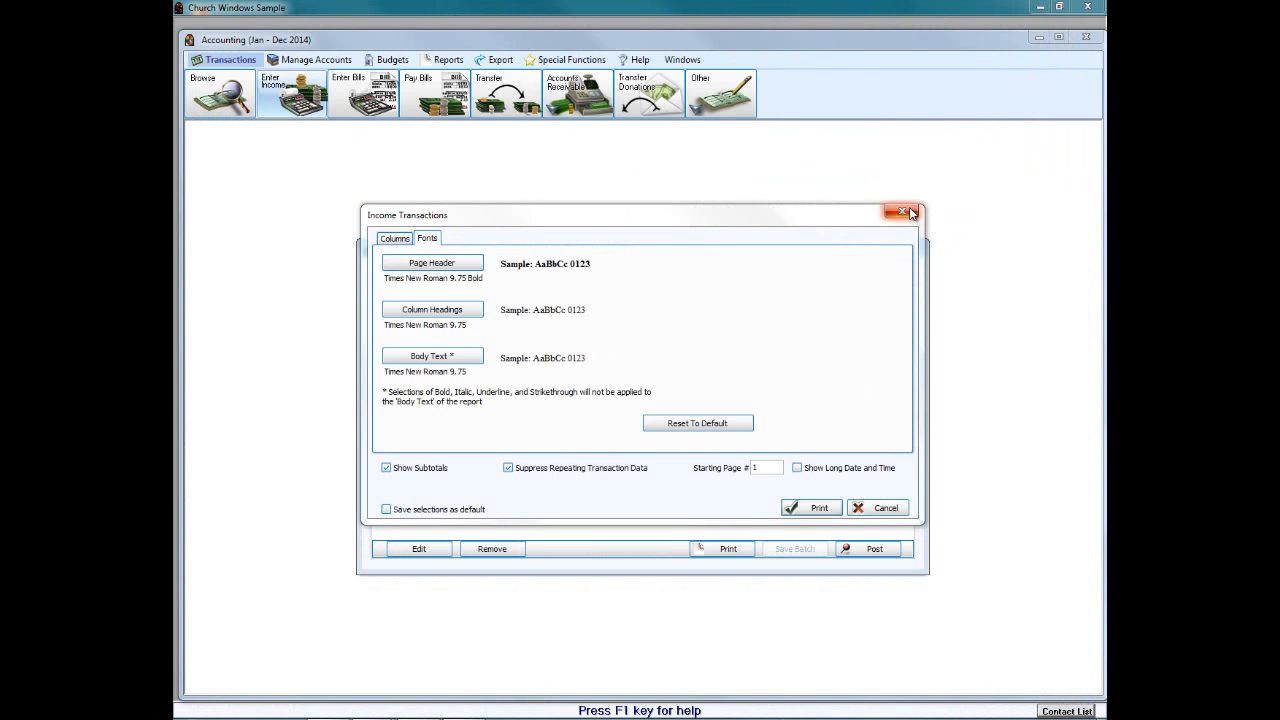
left_click(909, 210)
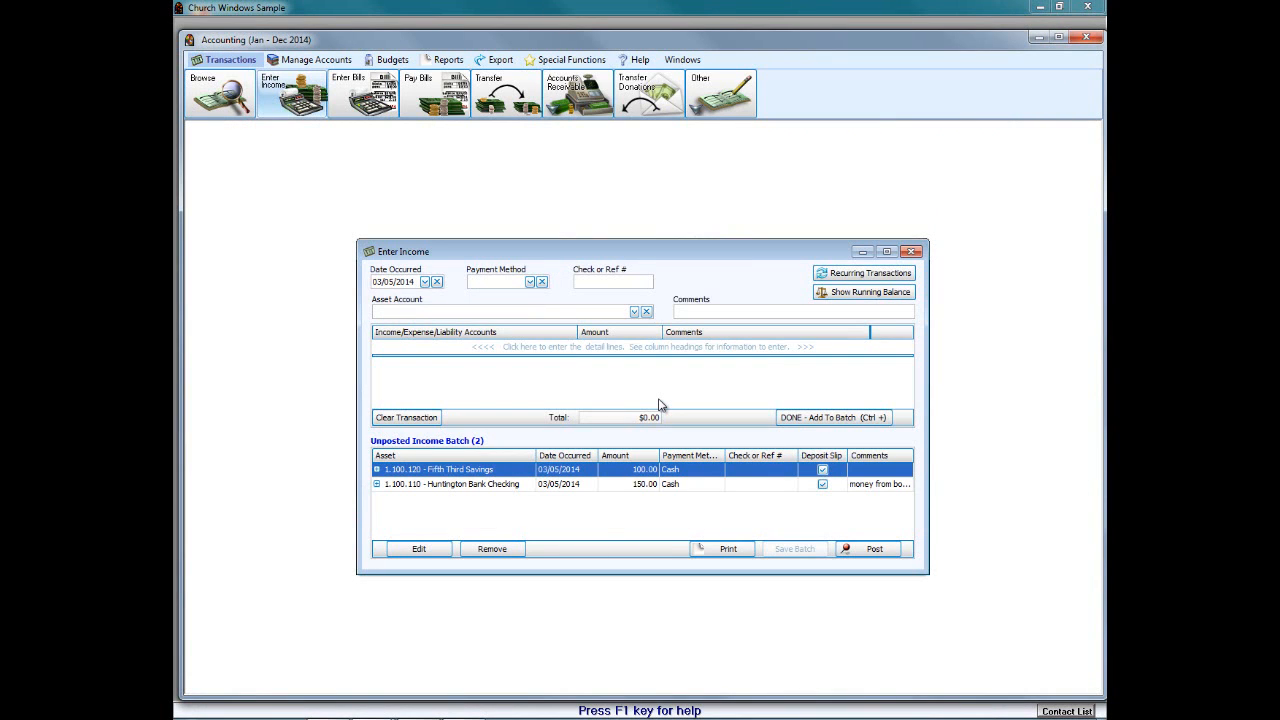
Step: Post the income batch, preview the posted Income Transactions report, and close income entry
left_click(876, 550)
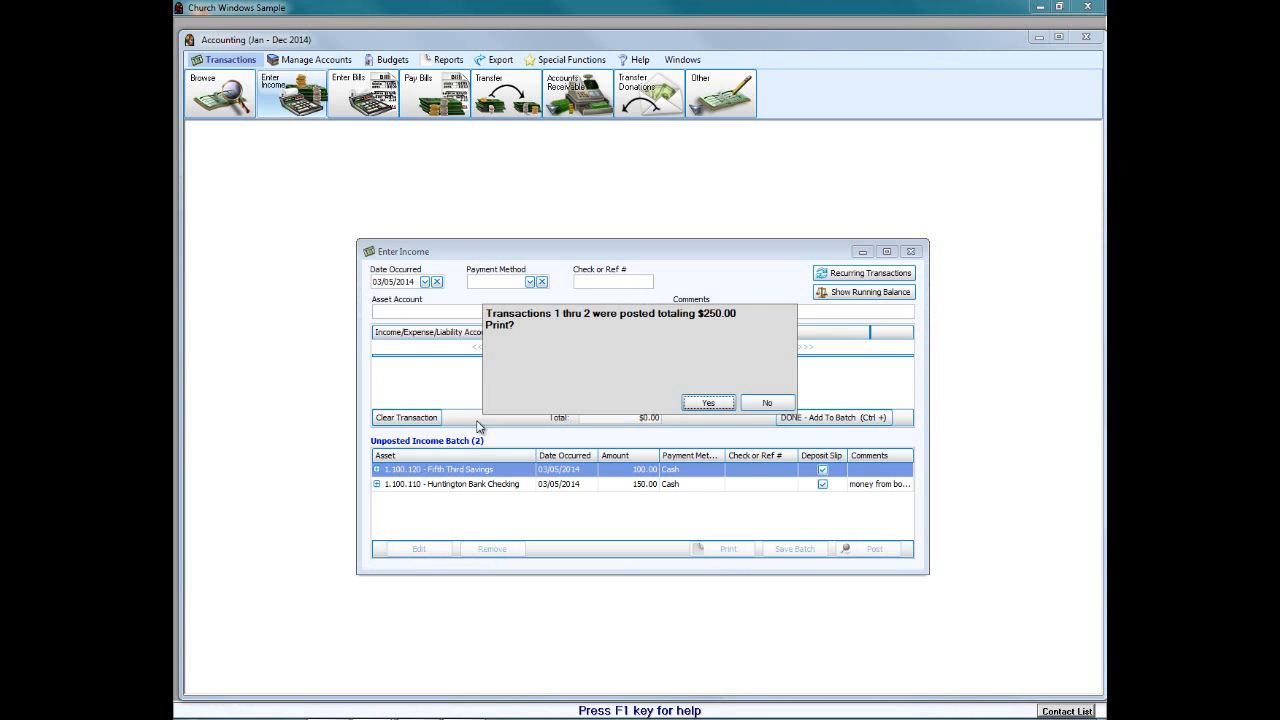
left_click(719, 406)
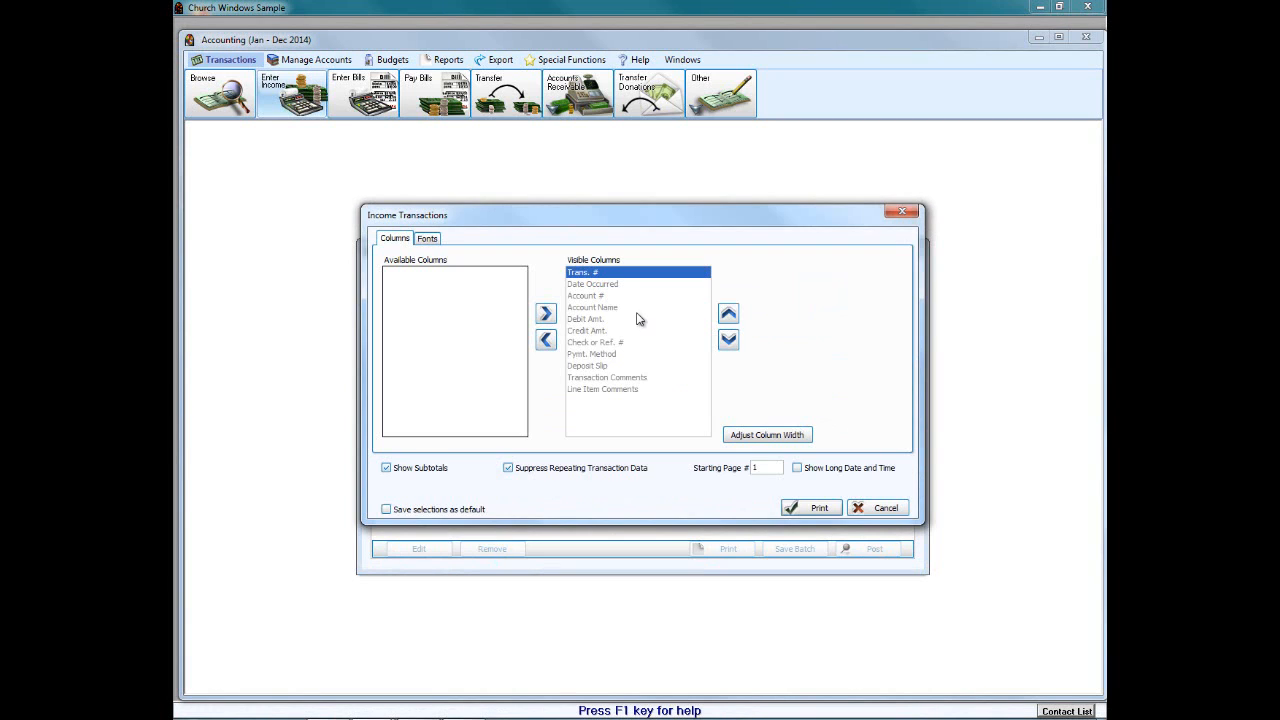
left_click(828, 509)
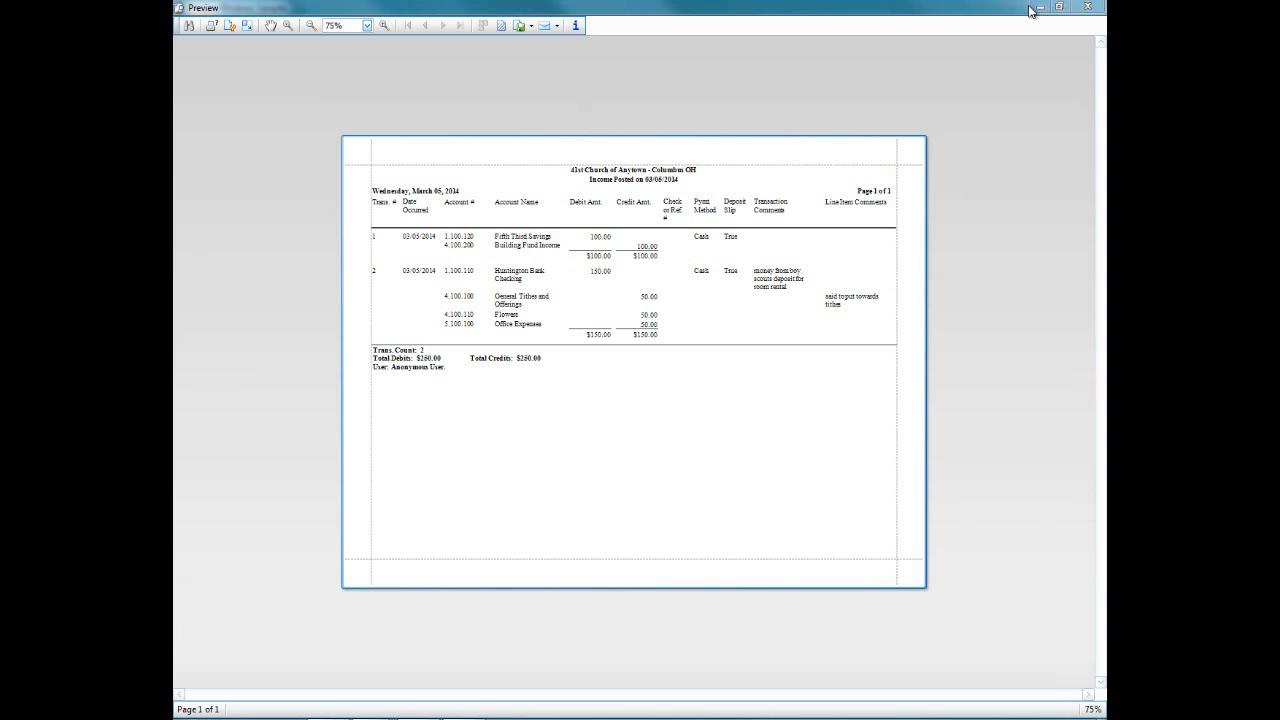
left_click(1097, 10)
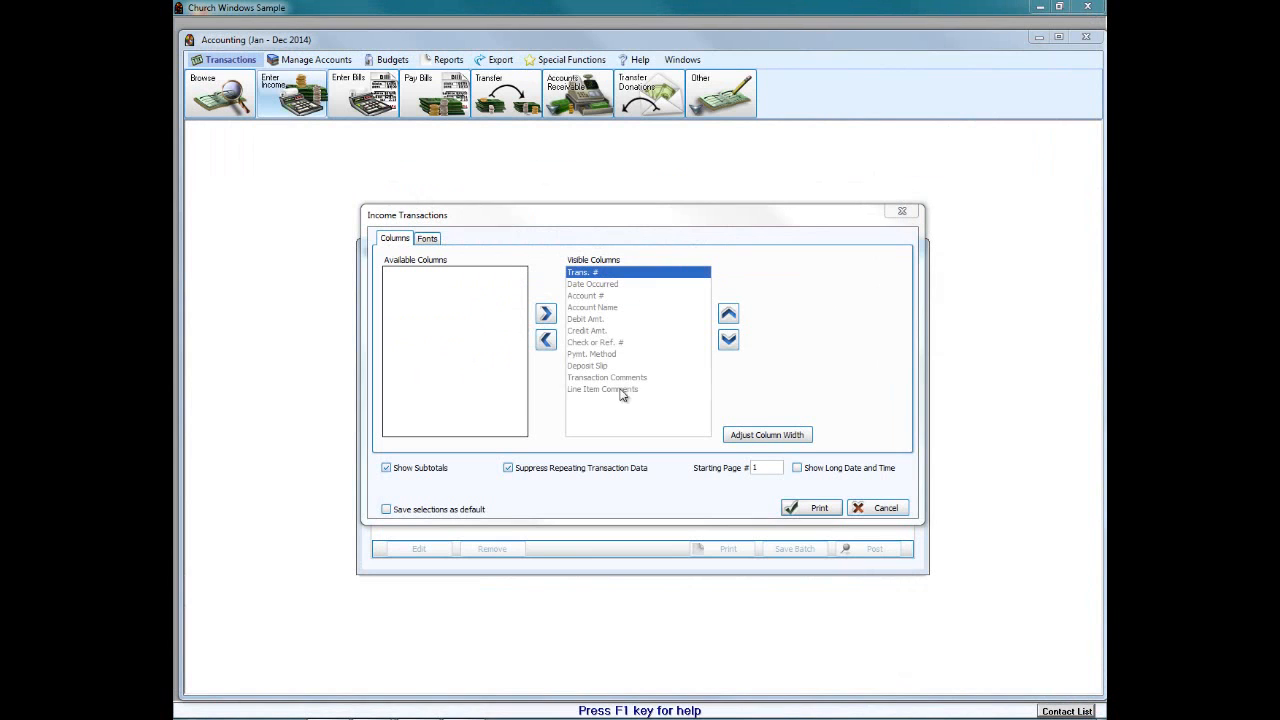
left_click(902, 213)
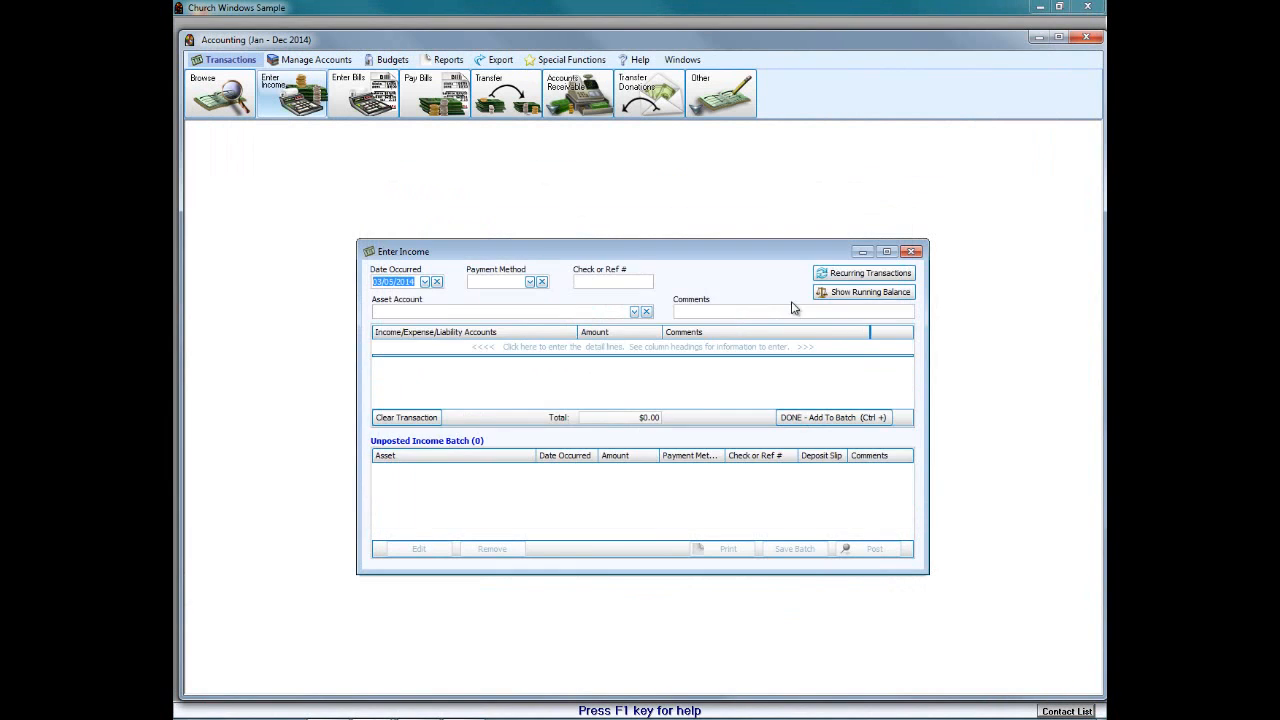
left_click(912, 252)
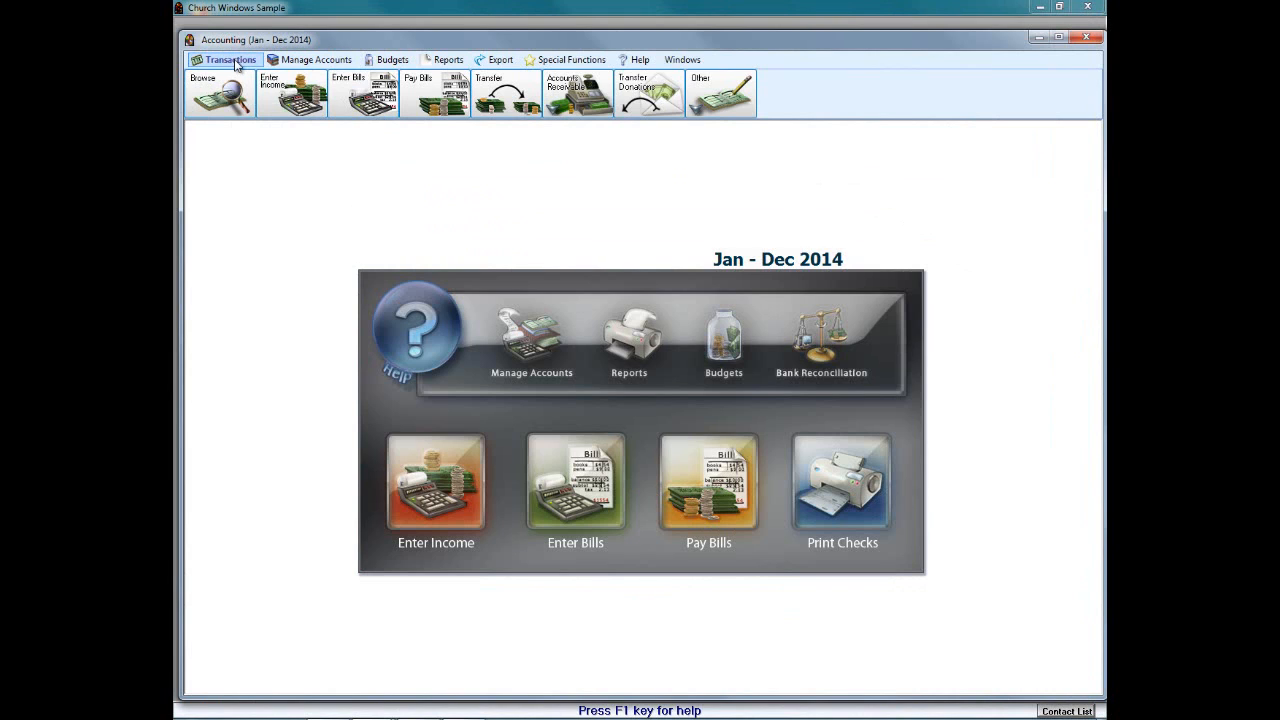
Step: Start entering a bill and set its date occurred to 03/07/2014
left_click(368, 100)
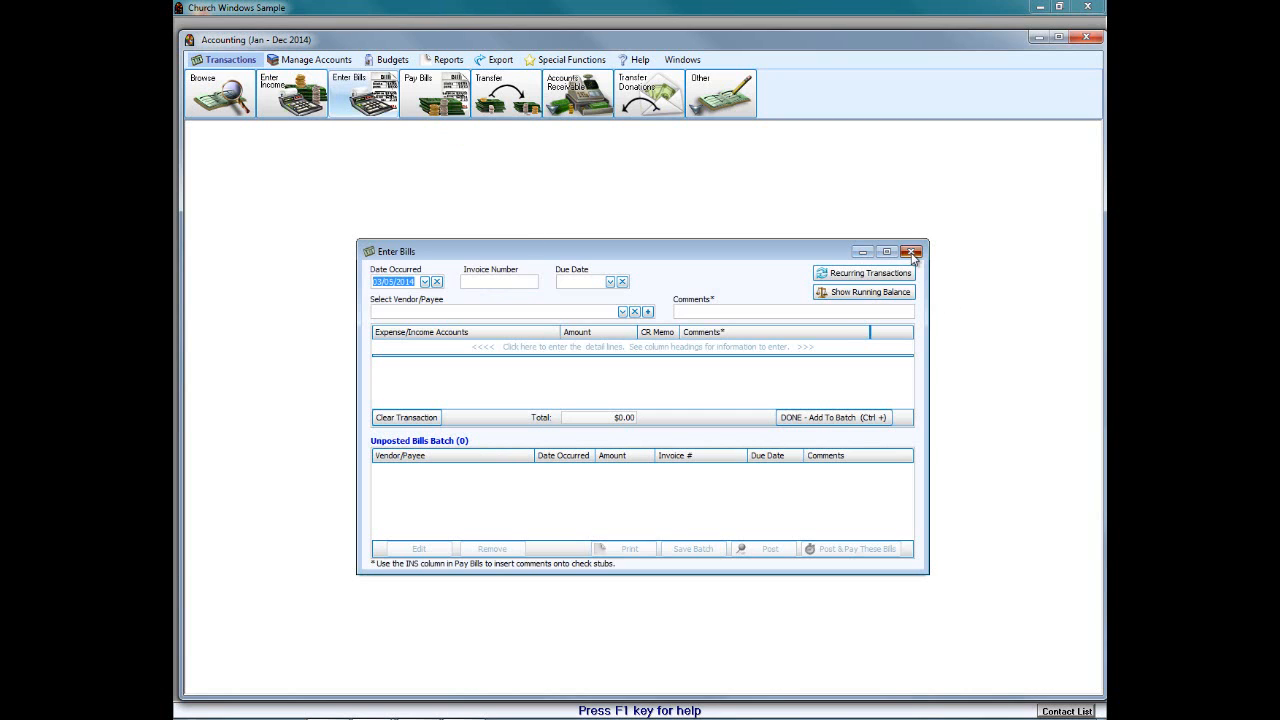
left_click(912, 252)
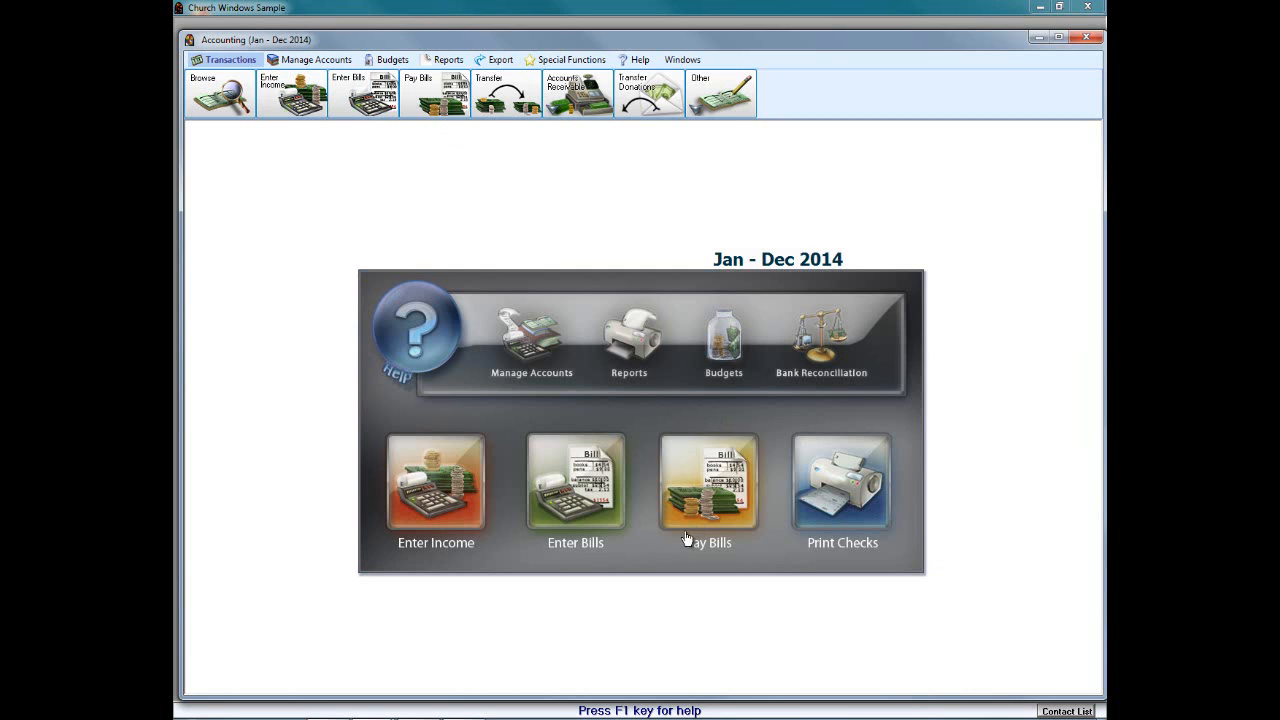
left_click(582, 489)
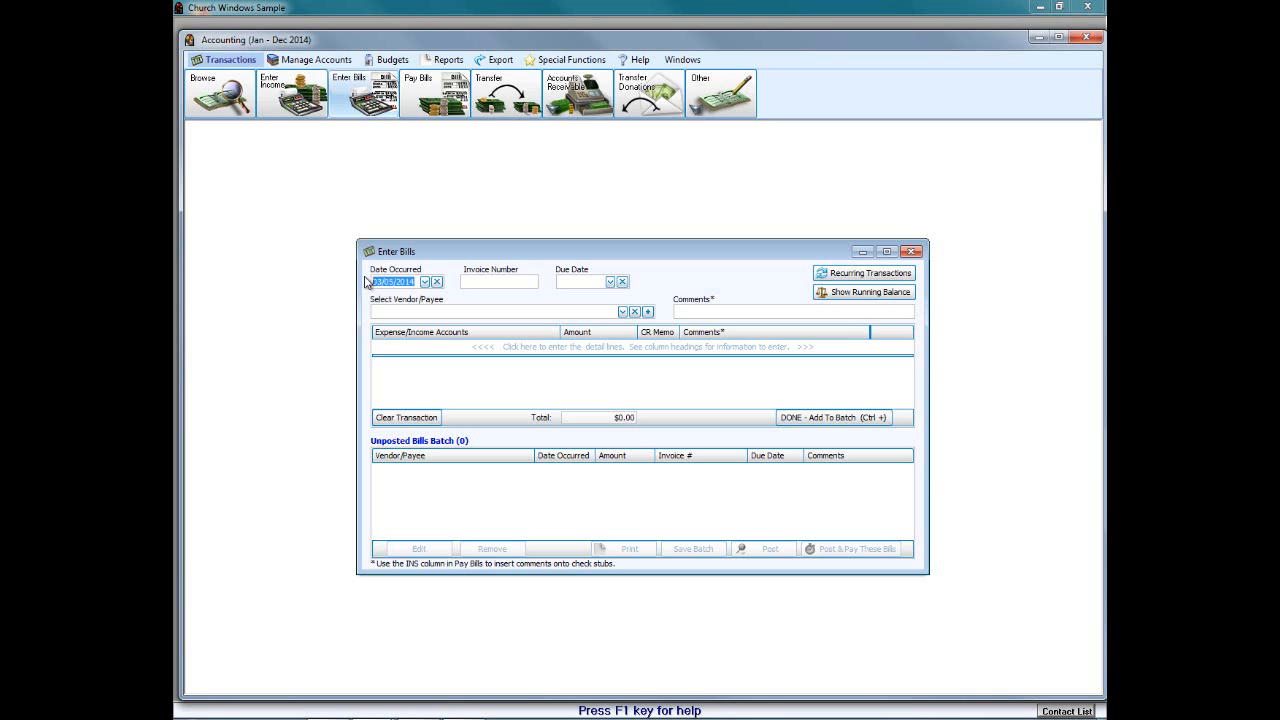
left_click(424, 282)
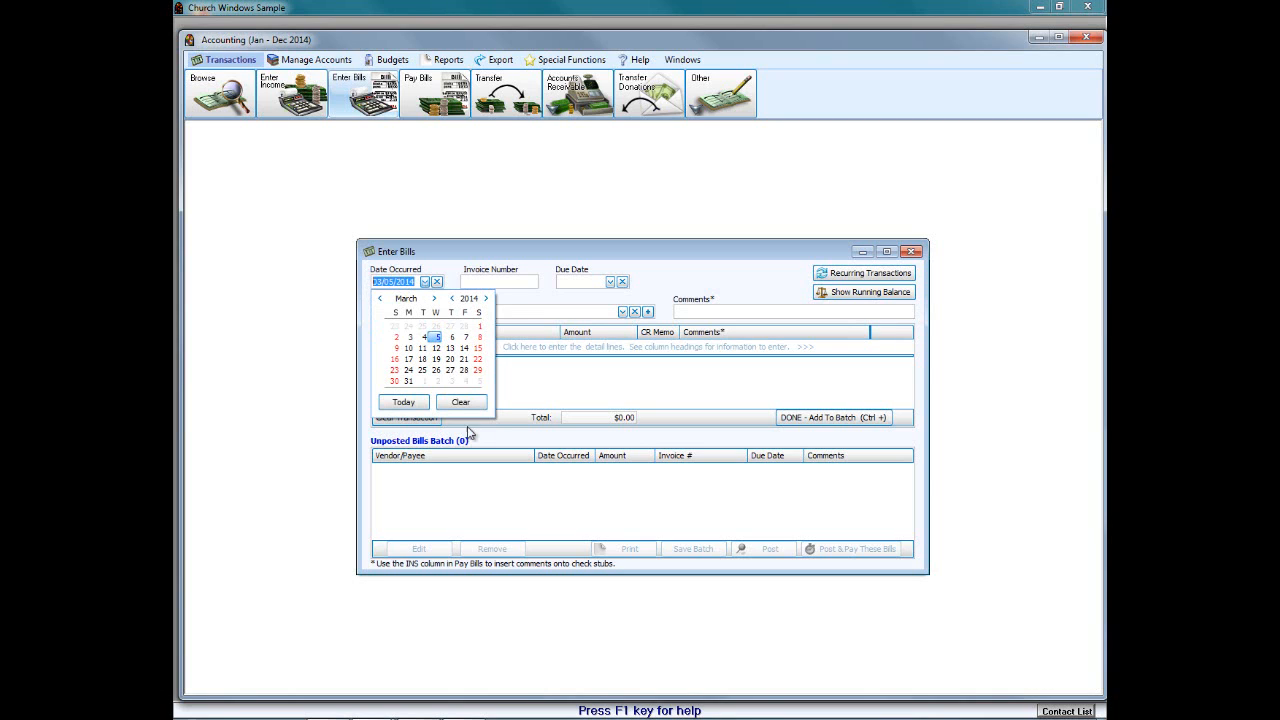
left_click(466, 338)
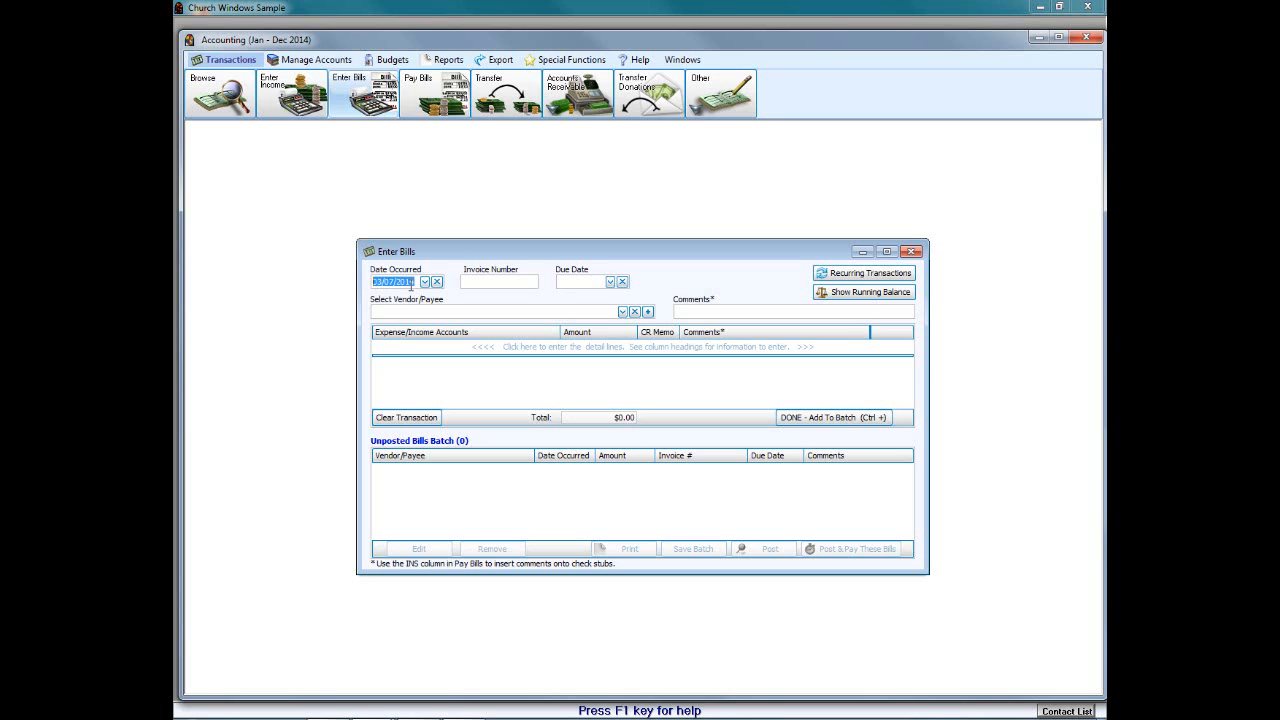
Step: Leave the invoice number and due date blank and choose Ameritech as the bill's vendor/payee
left_click(478, 284)
left_click(610, 282)
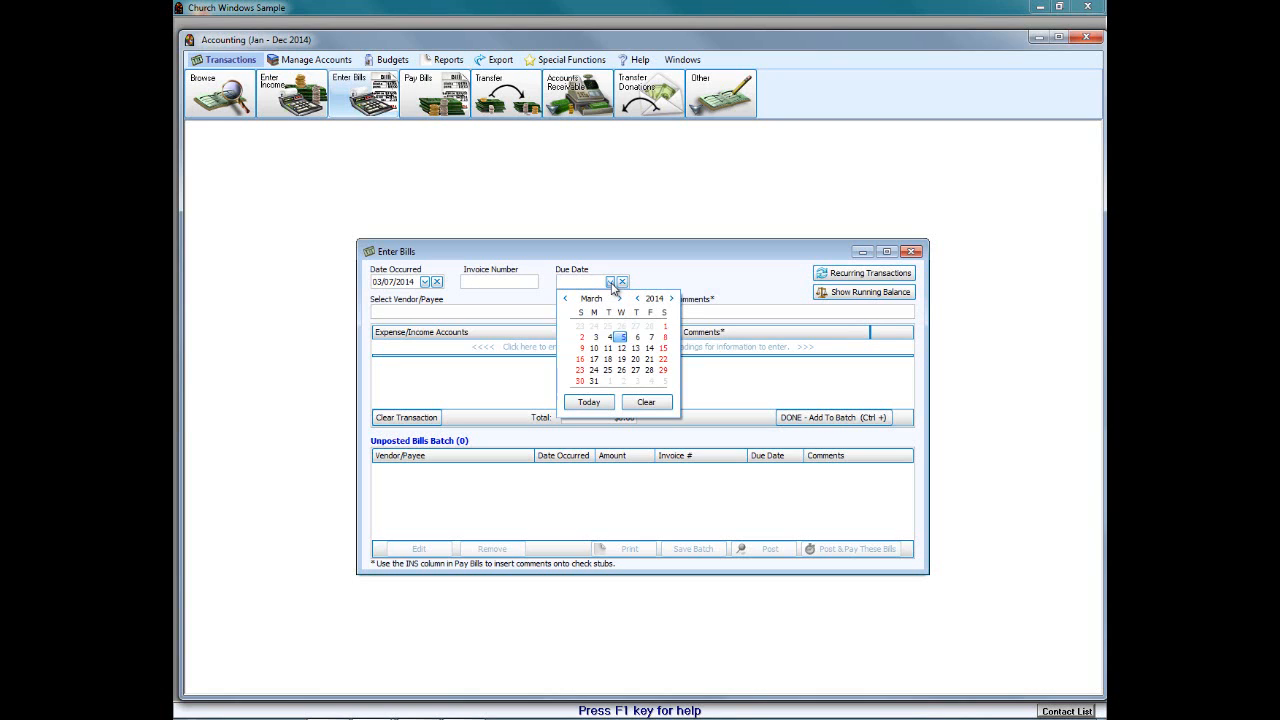
left_click(612, 286)
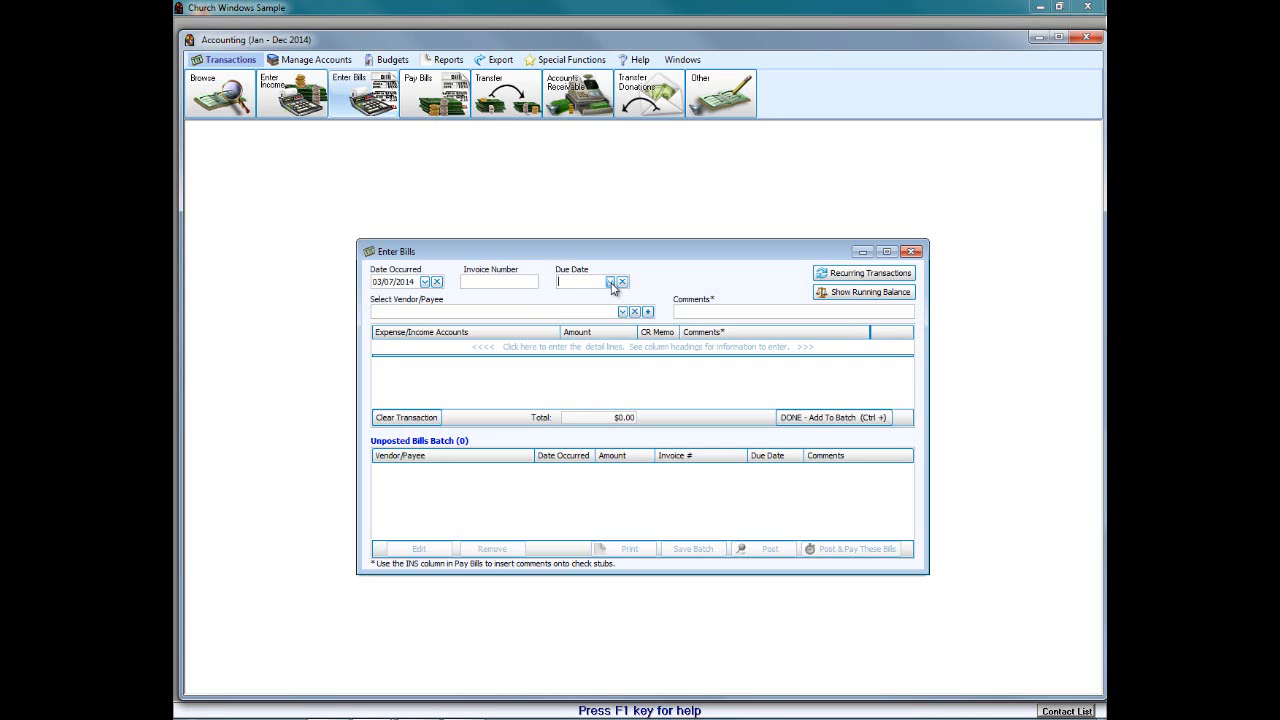
left_click(622, 312)
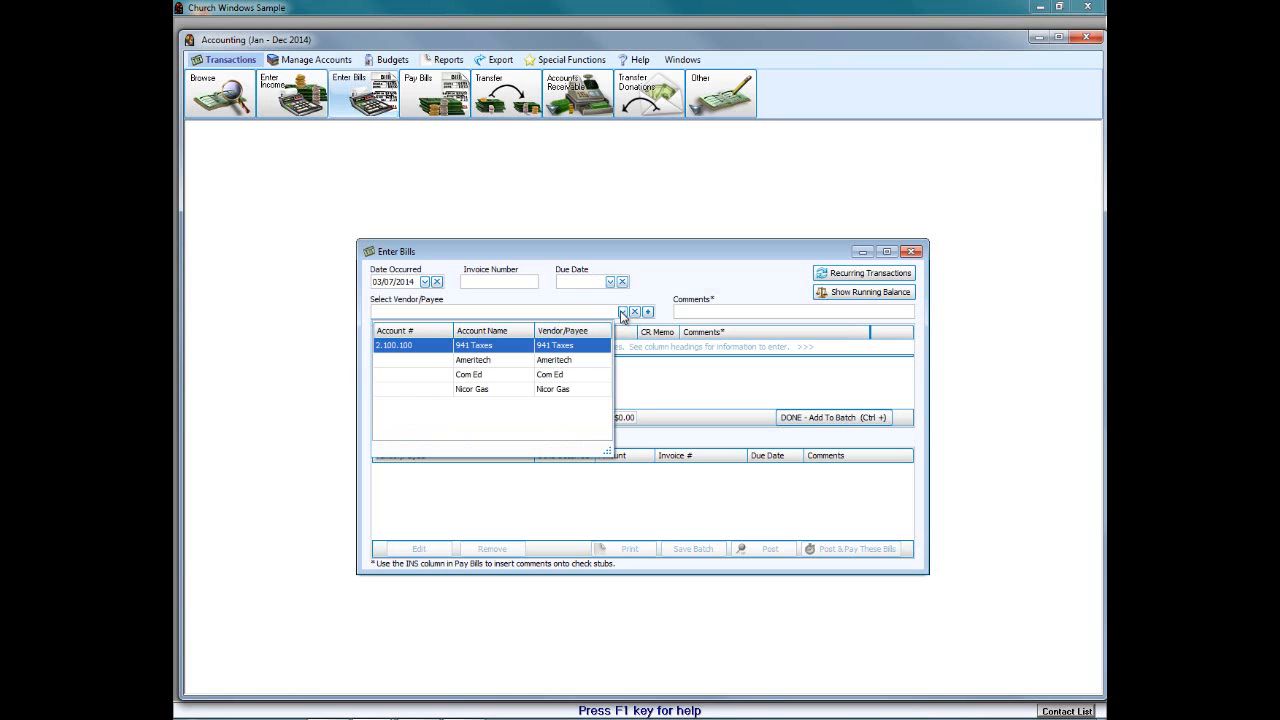
left_click(443, 366)
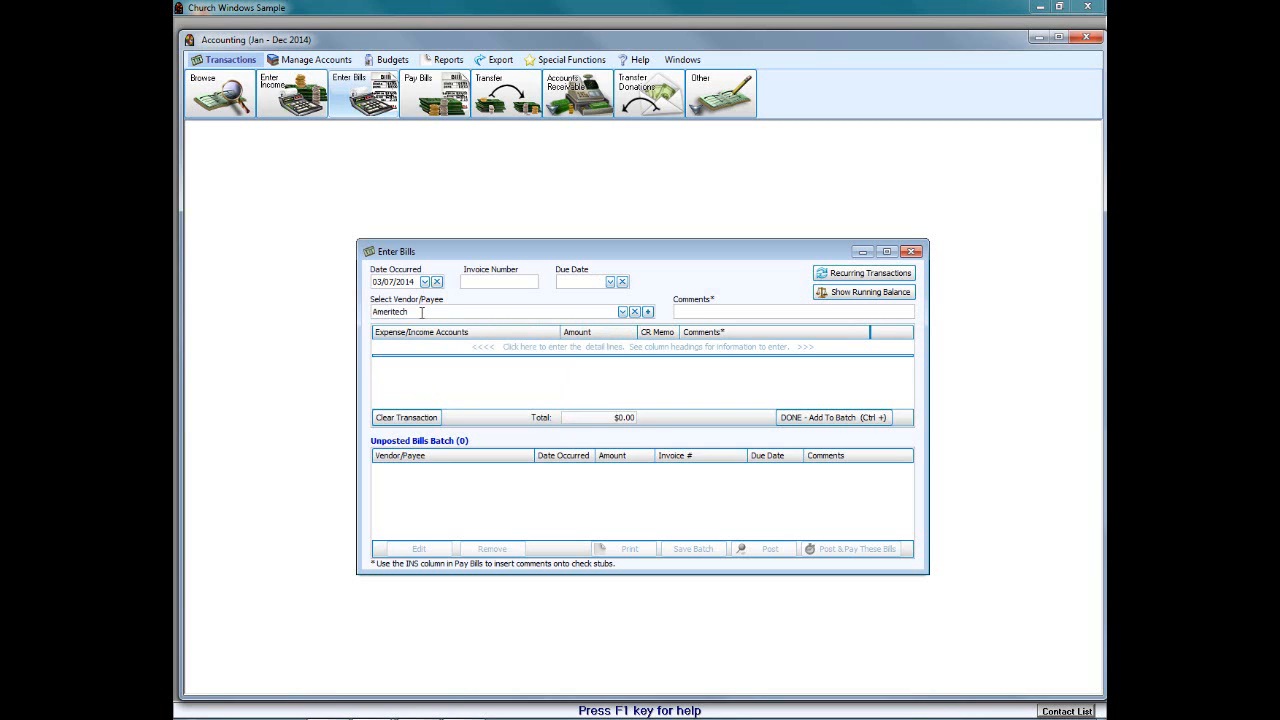
left_click(622, 312)
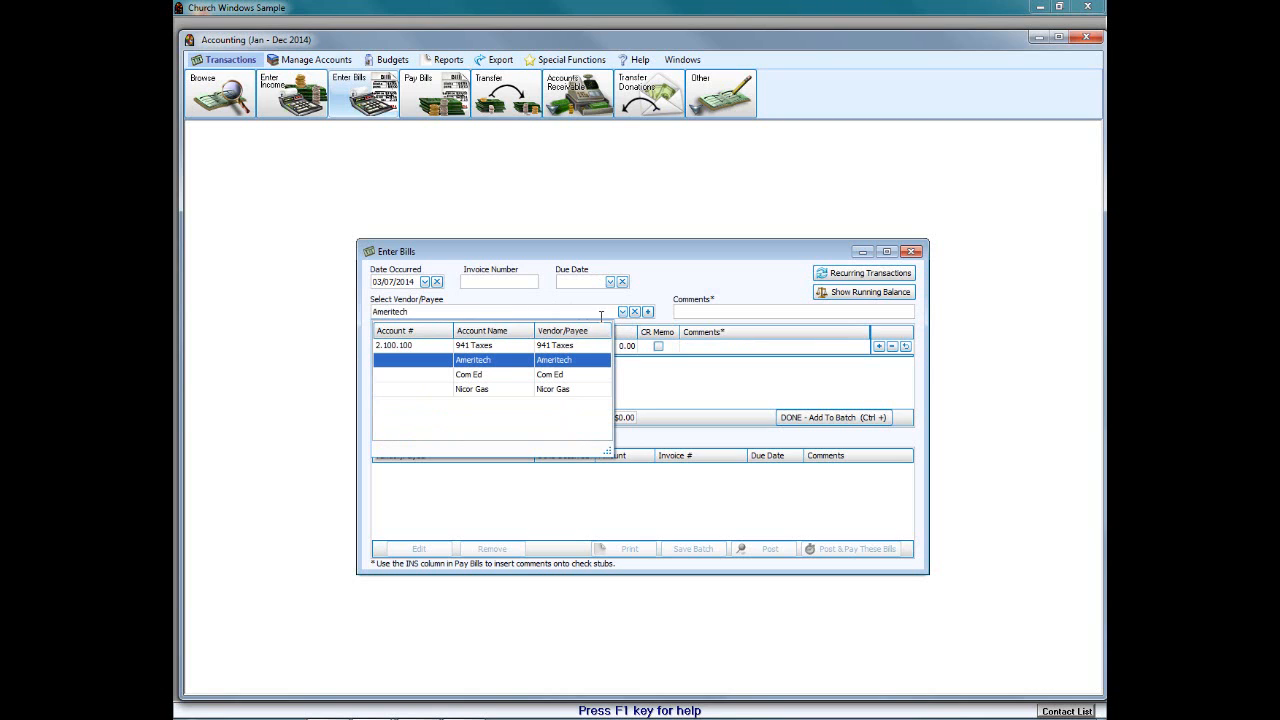
Step: Select Ameritech as the bill's vendor and enter the bill comment "phone bill for february"
left_click(591, 318)
left_click(634, 311)
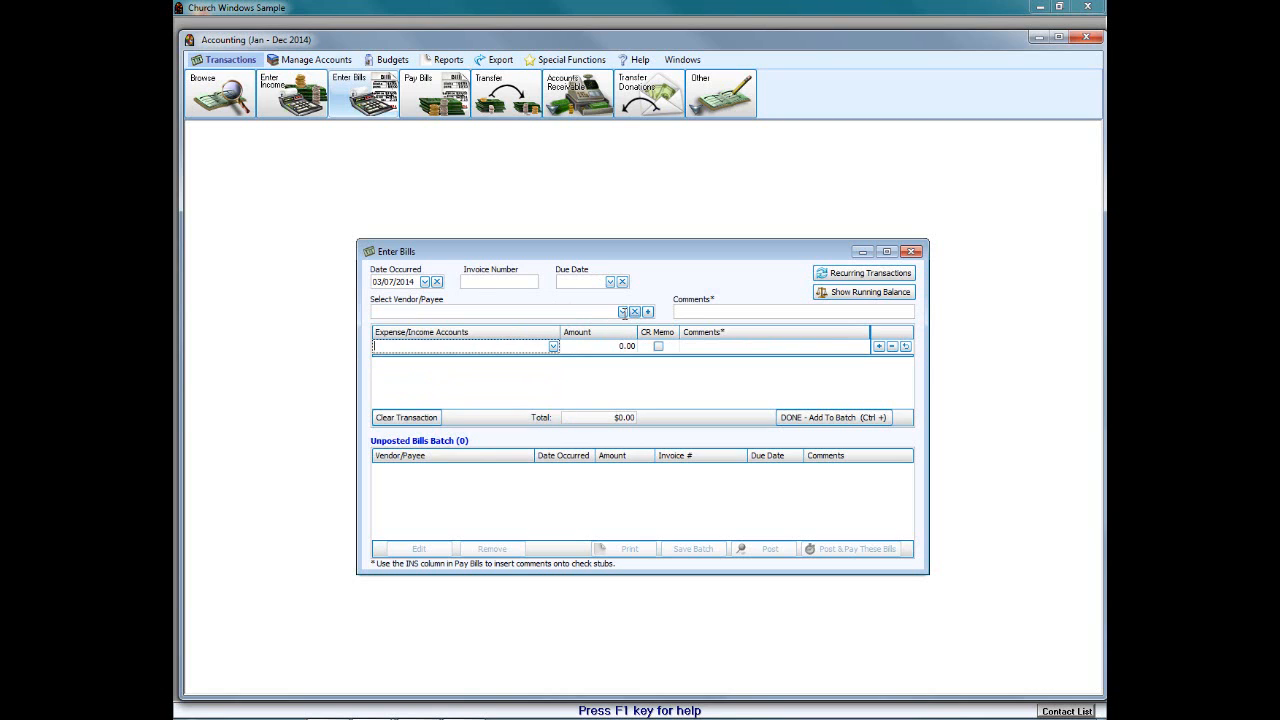
type("a")
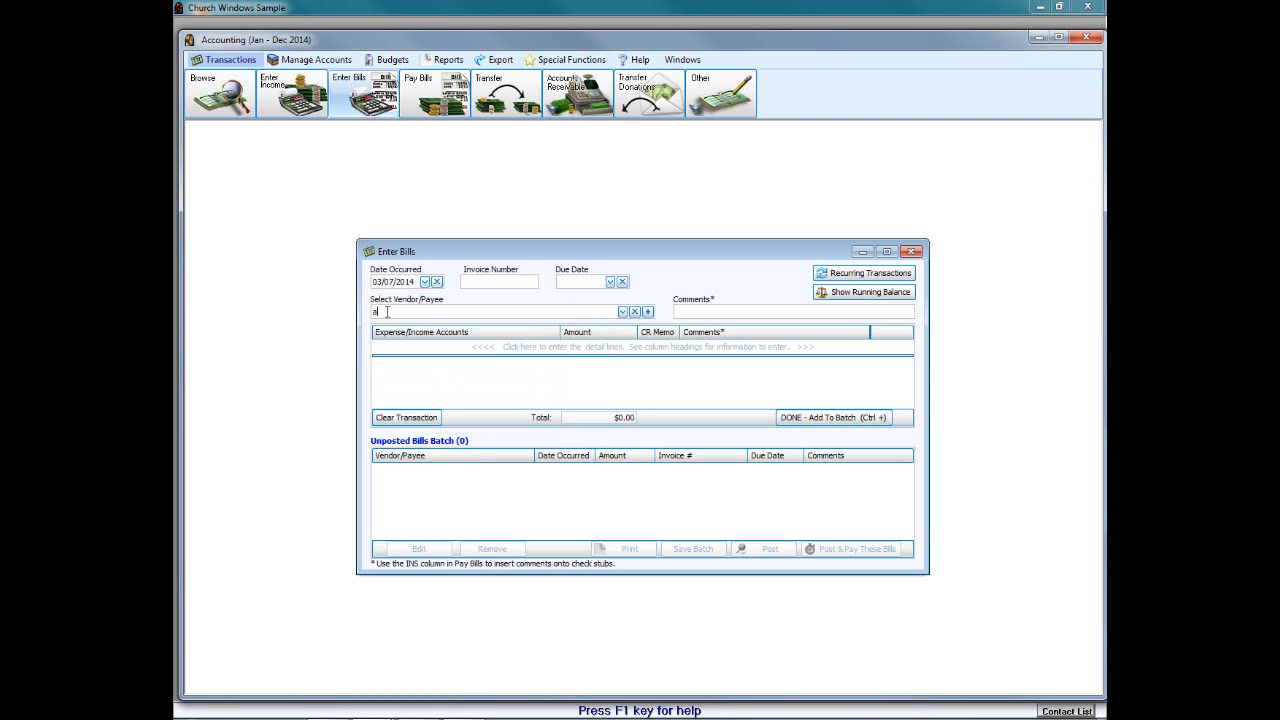
type("mer")
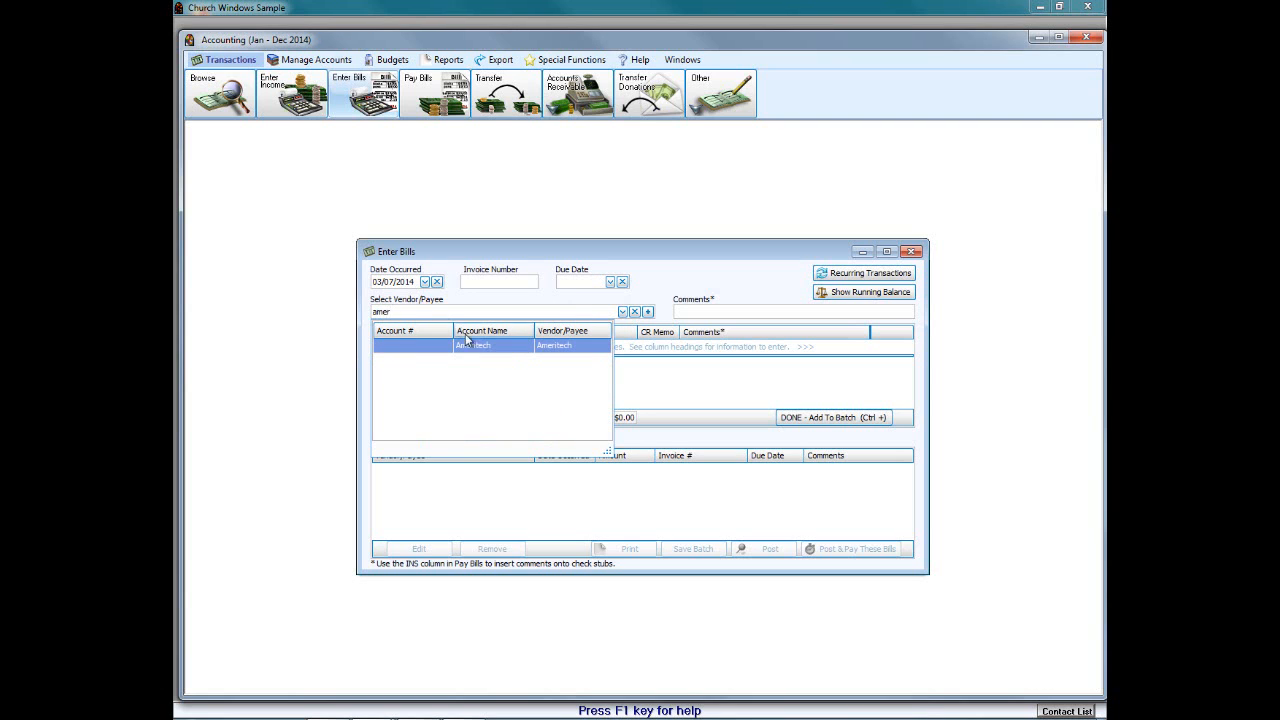
left_click(477, 349)
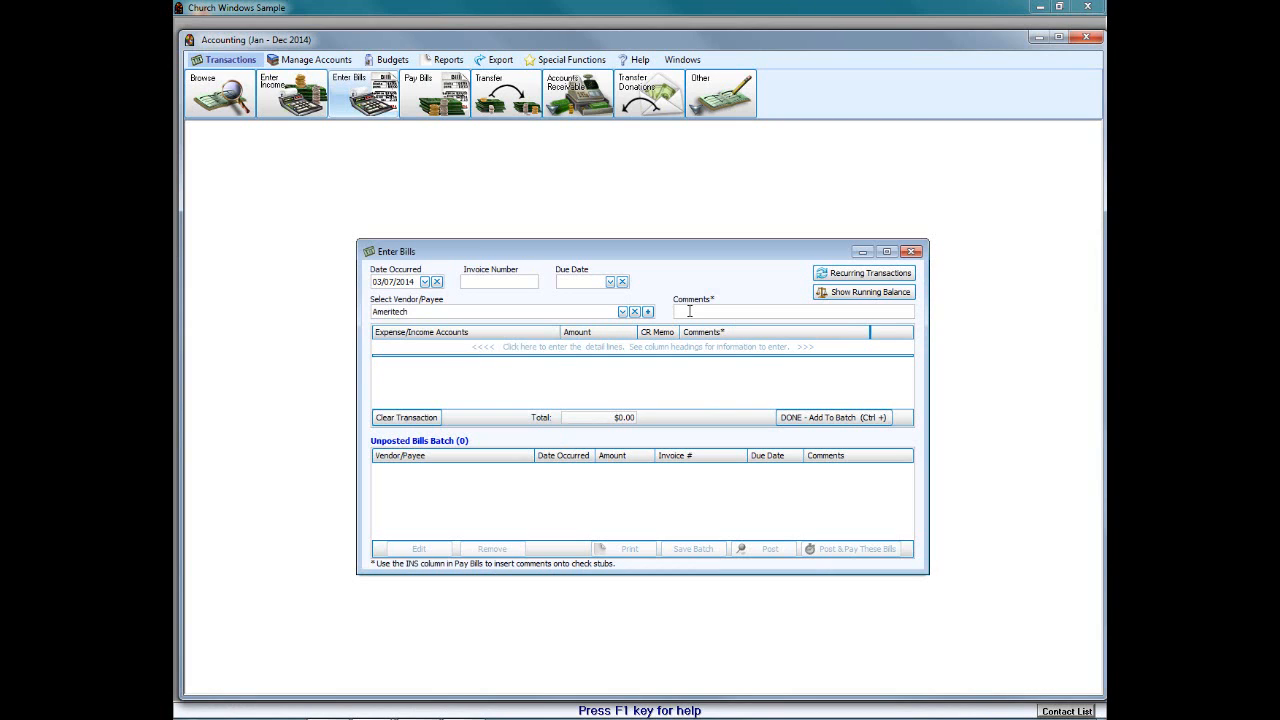
type("phone bill for february")
Step: Add a detail line charging 54.35 to Office Expenses with the comment "phone bill for february"
left_click(494, 348)
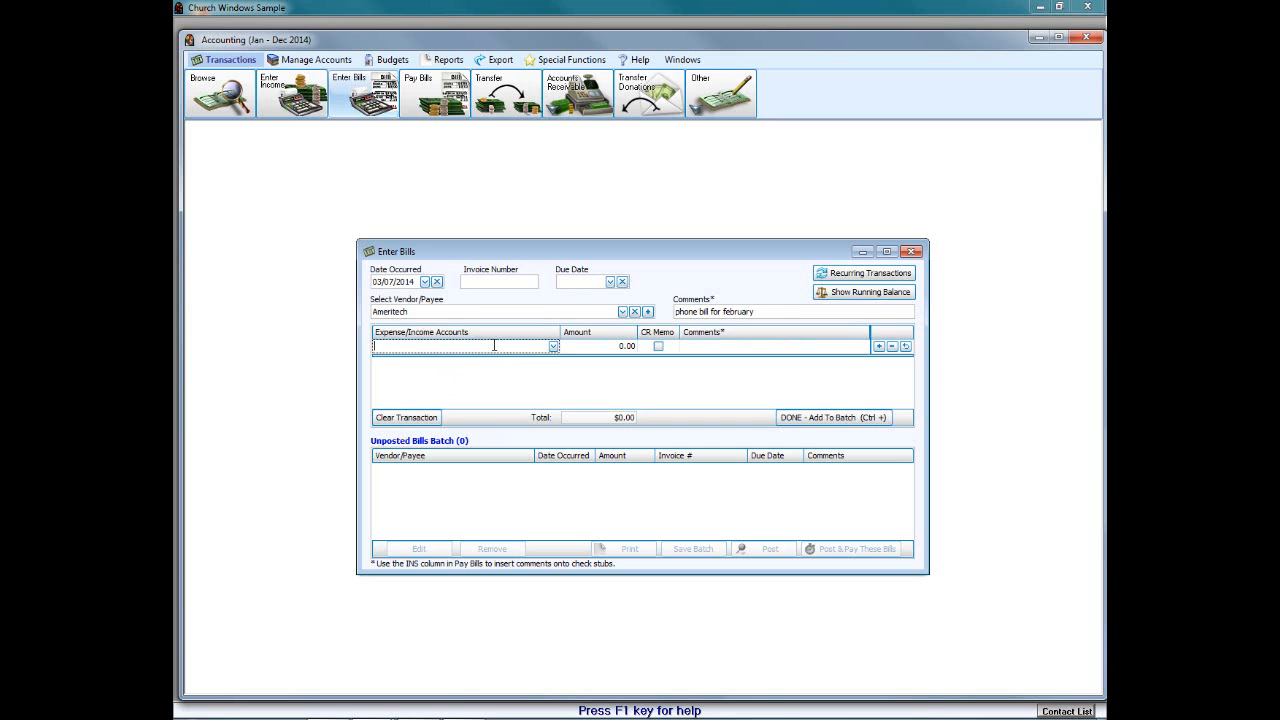
left_click(553, 347)
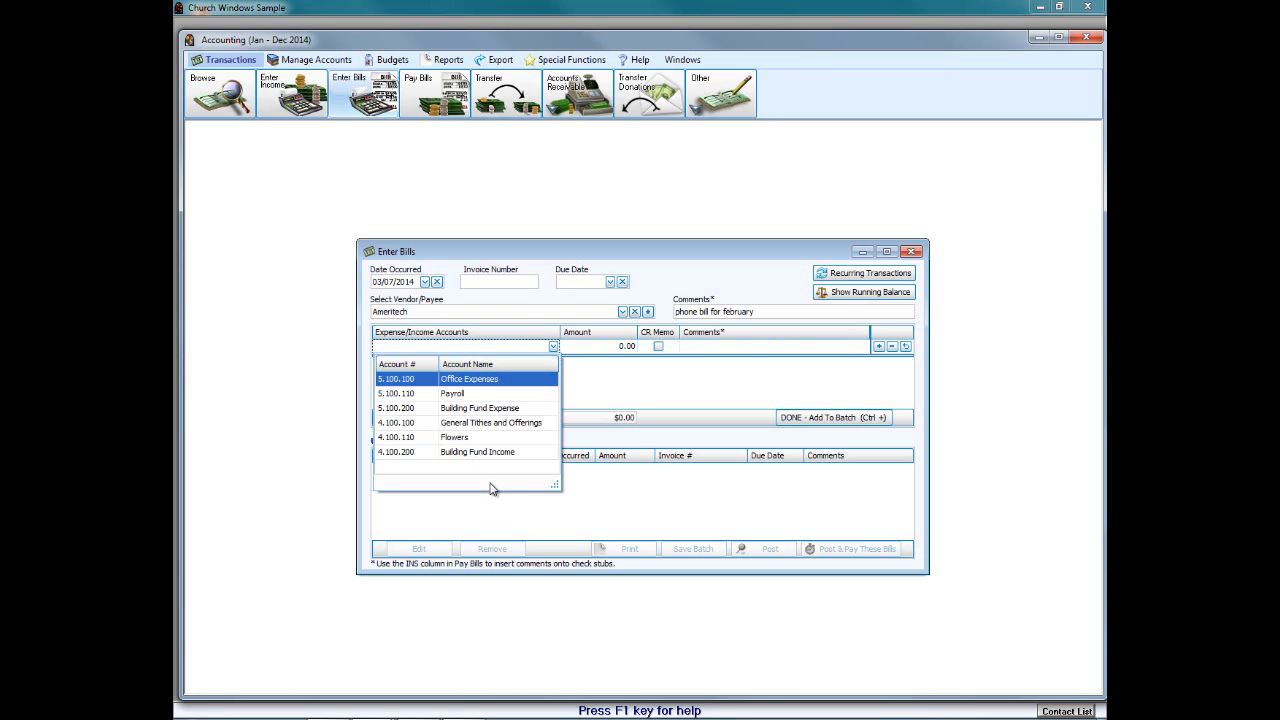
left_click(477, 381)
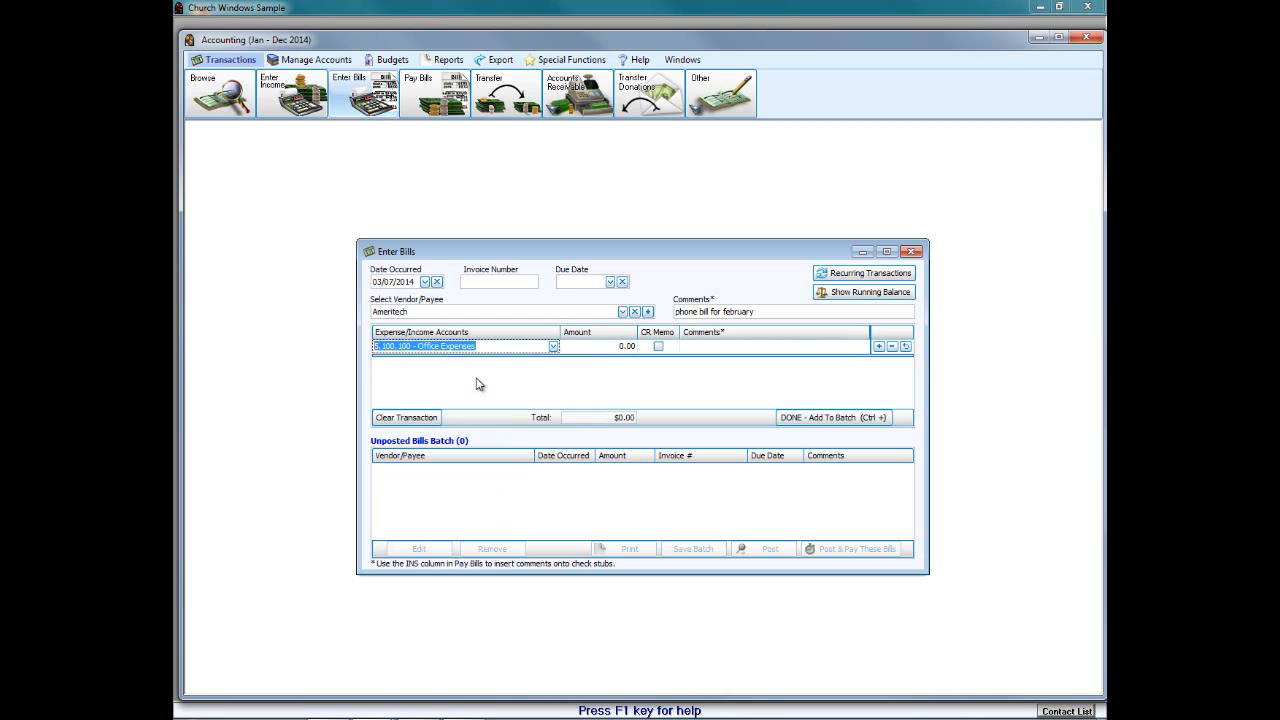
left_click(618, 347)
type("54")
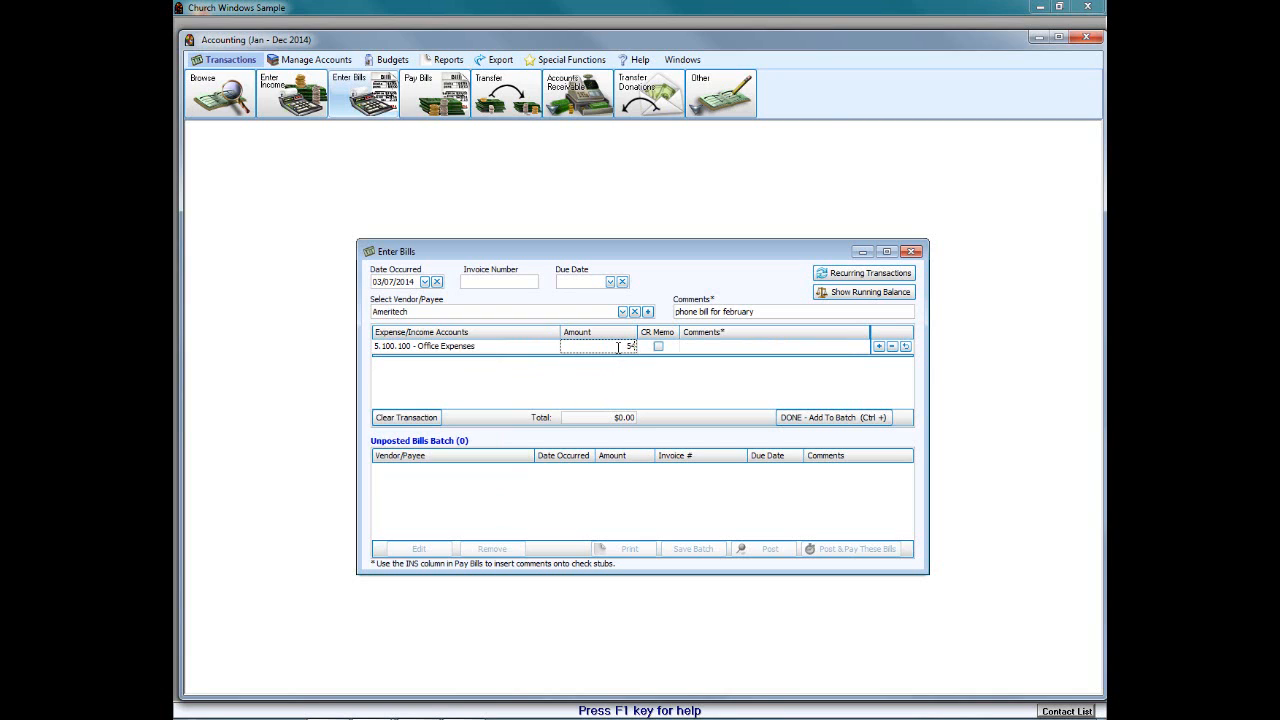
type(".35")
left_click(690, 352)
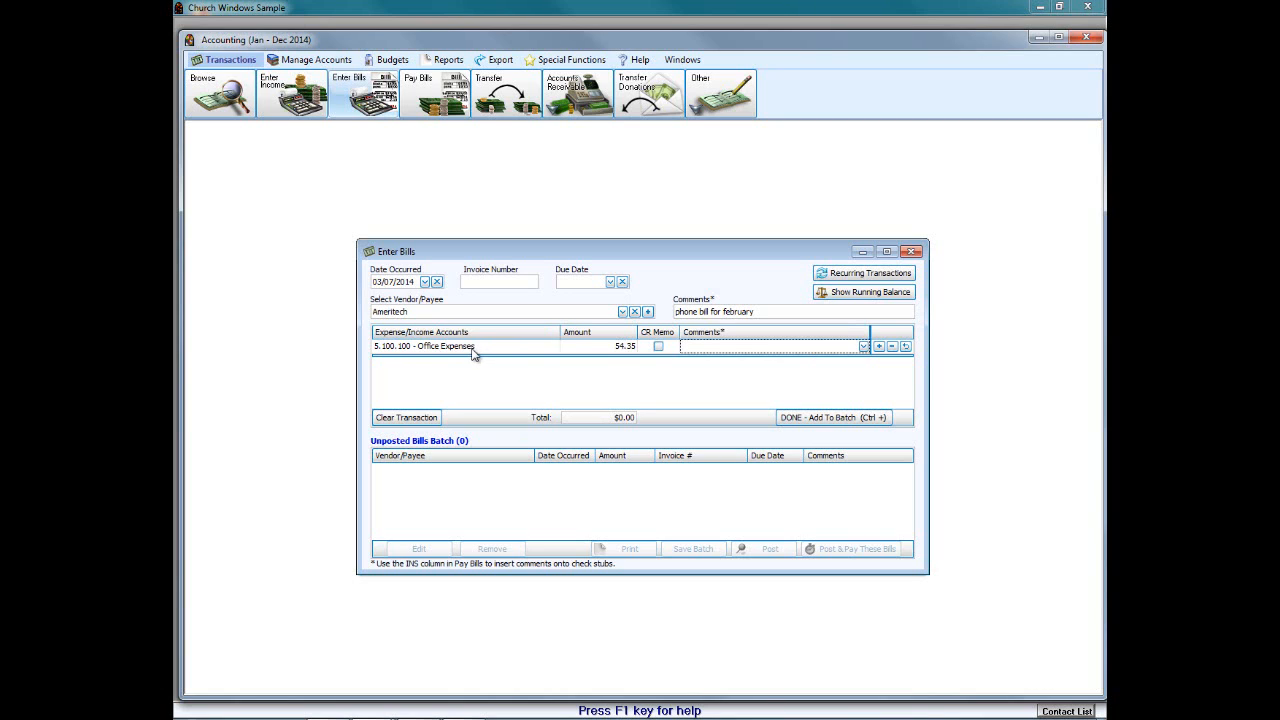
type("phone bill for february")
left_click(879, 346)
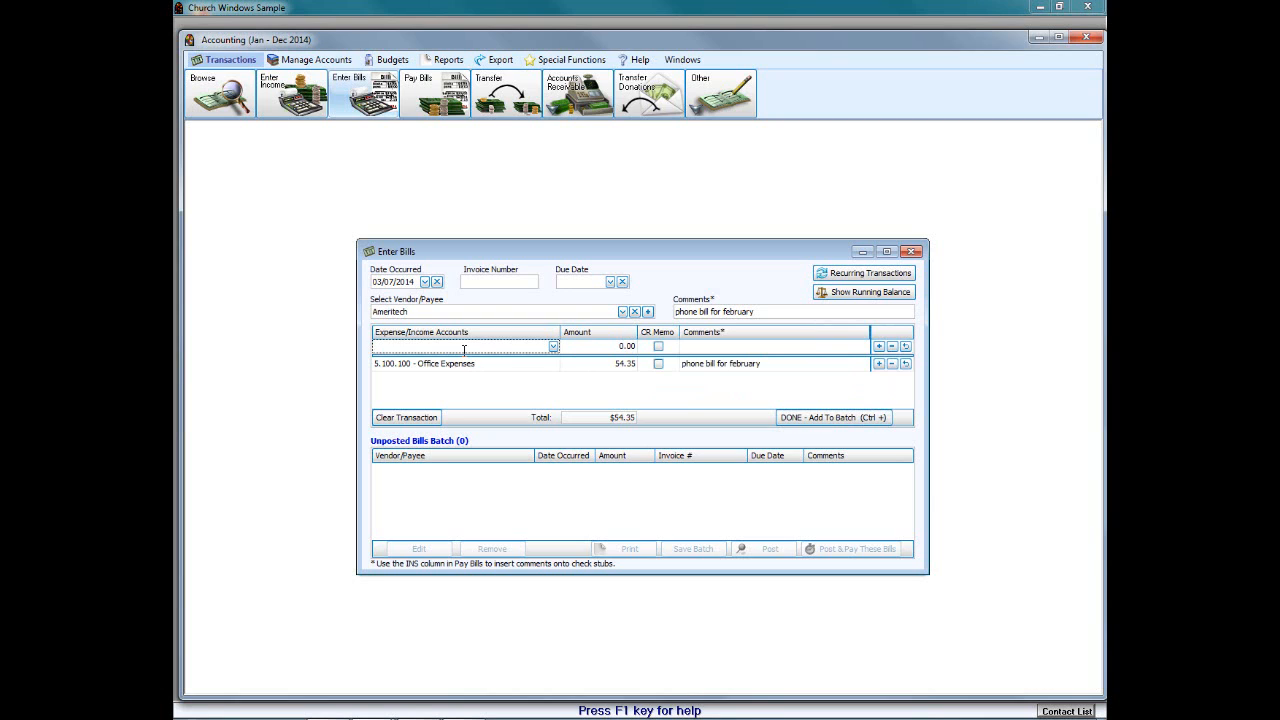
Step: Add the completed Ameritech bill to the unposted batch and post it for payment
left_click(872, 420)
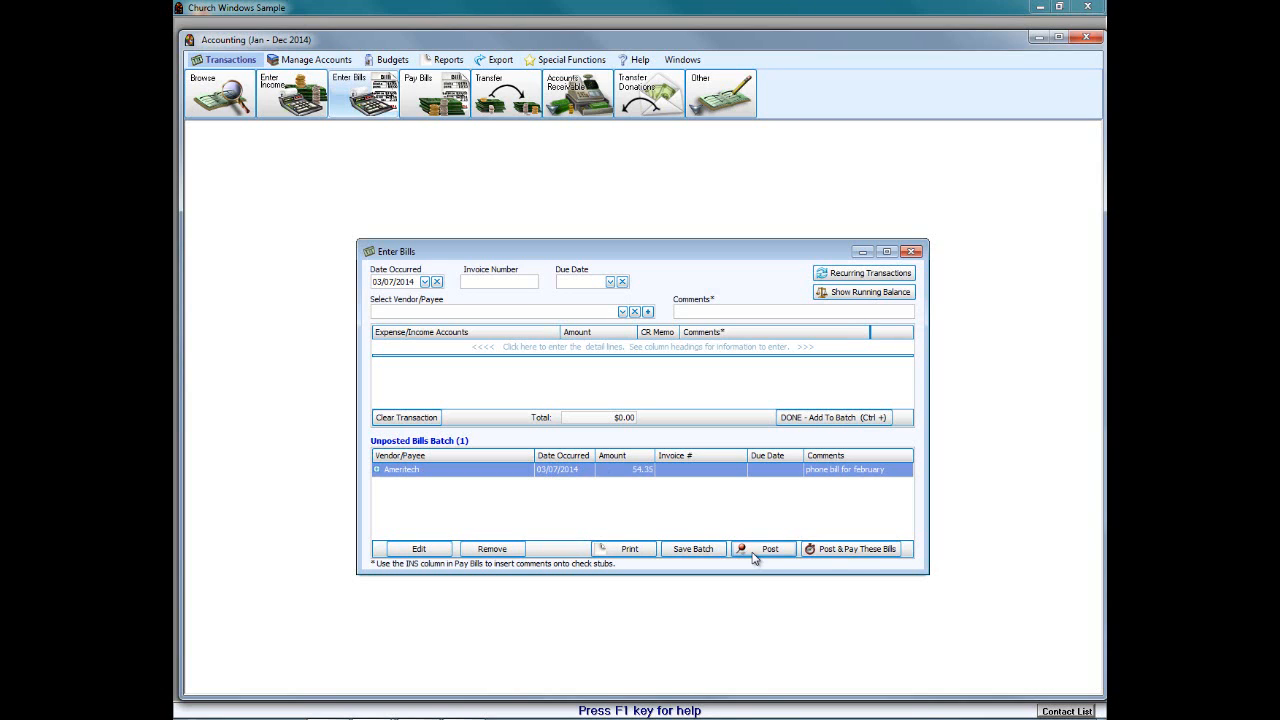
left_click(842, 553)
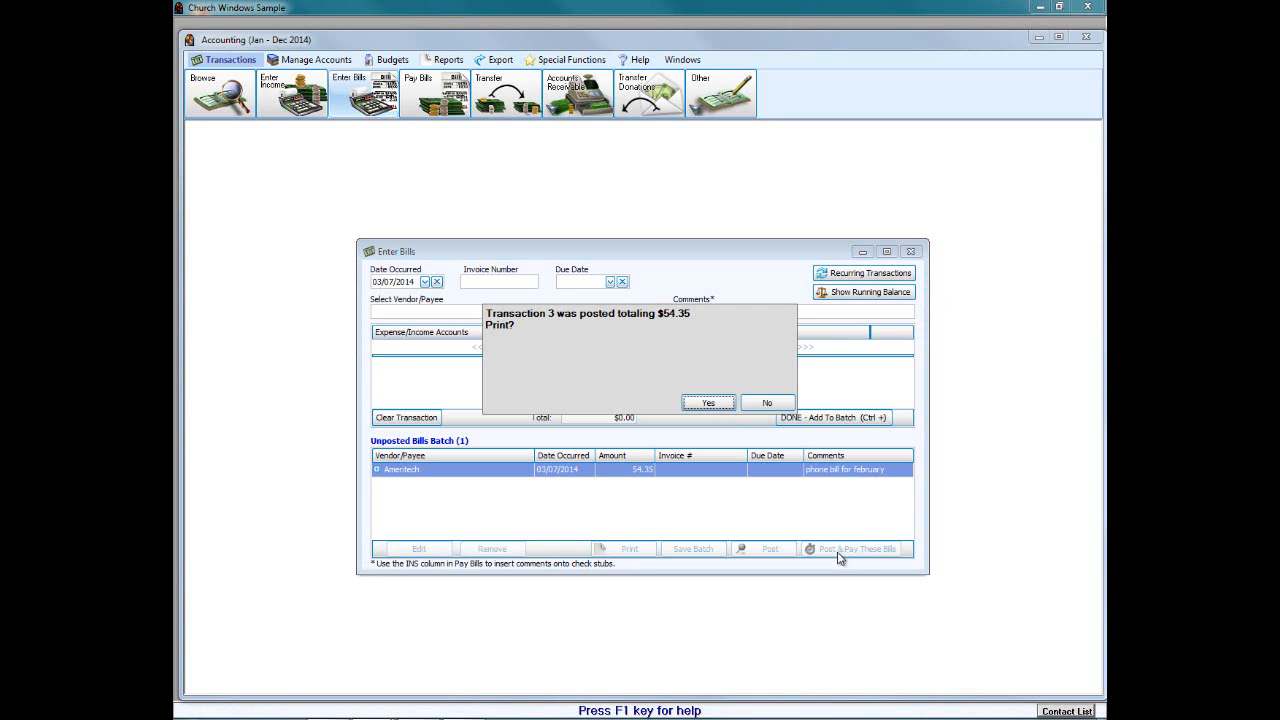
Step: Preview the posted bill transactions report with the existing column settings, and close it to continue to paying bills
left_click(717, 405)
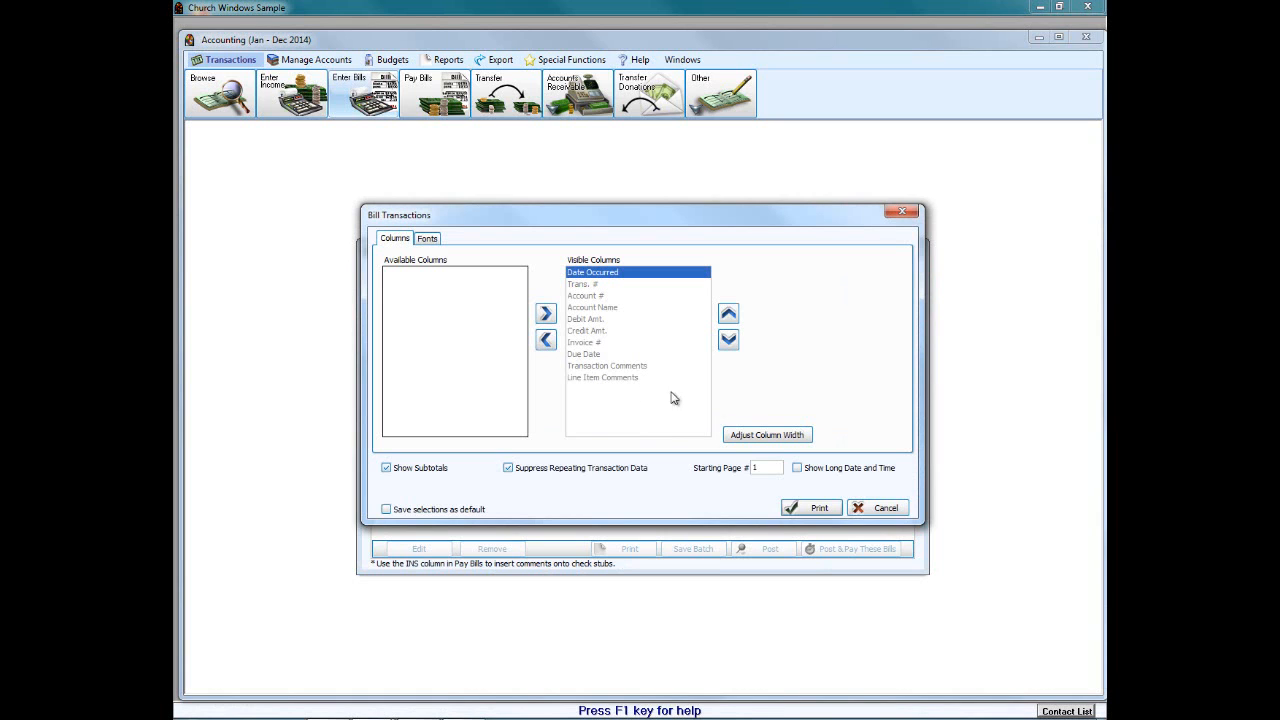
left_click(833, 510)
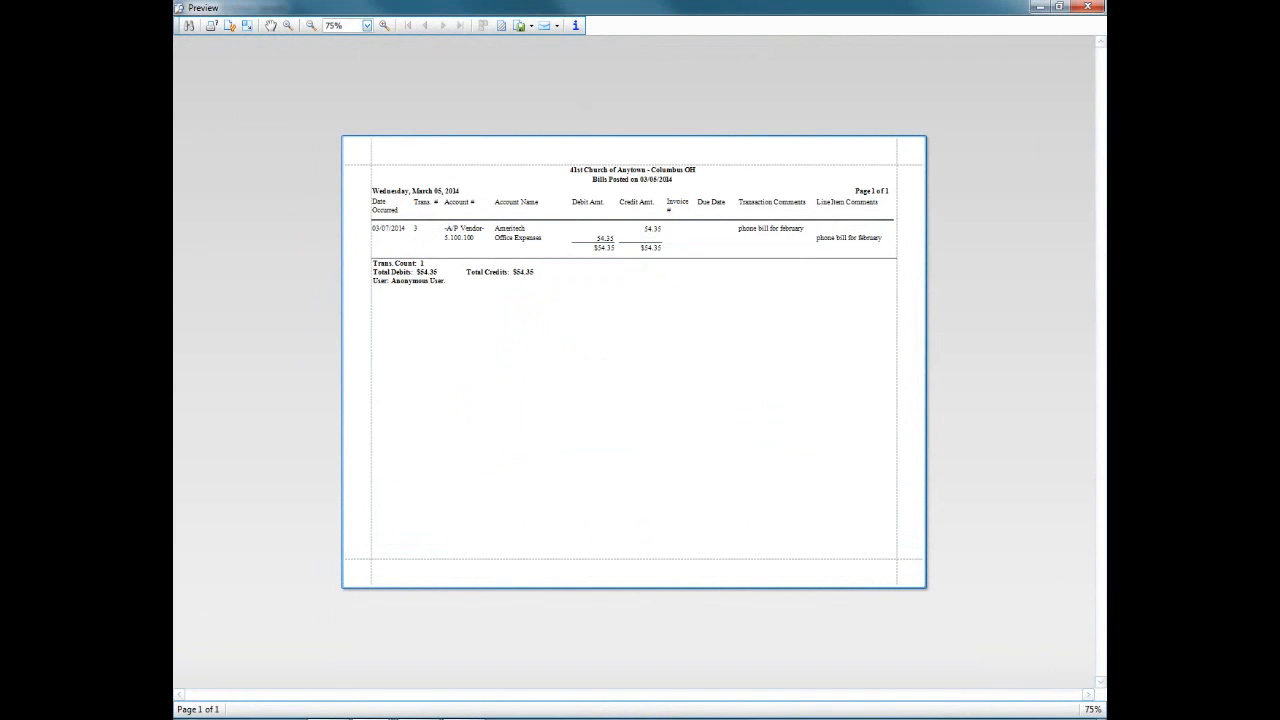
left_click(1085, 8)
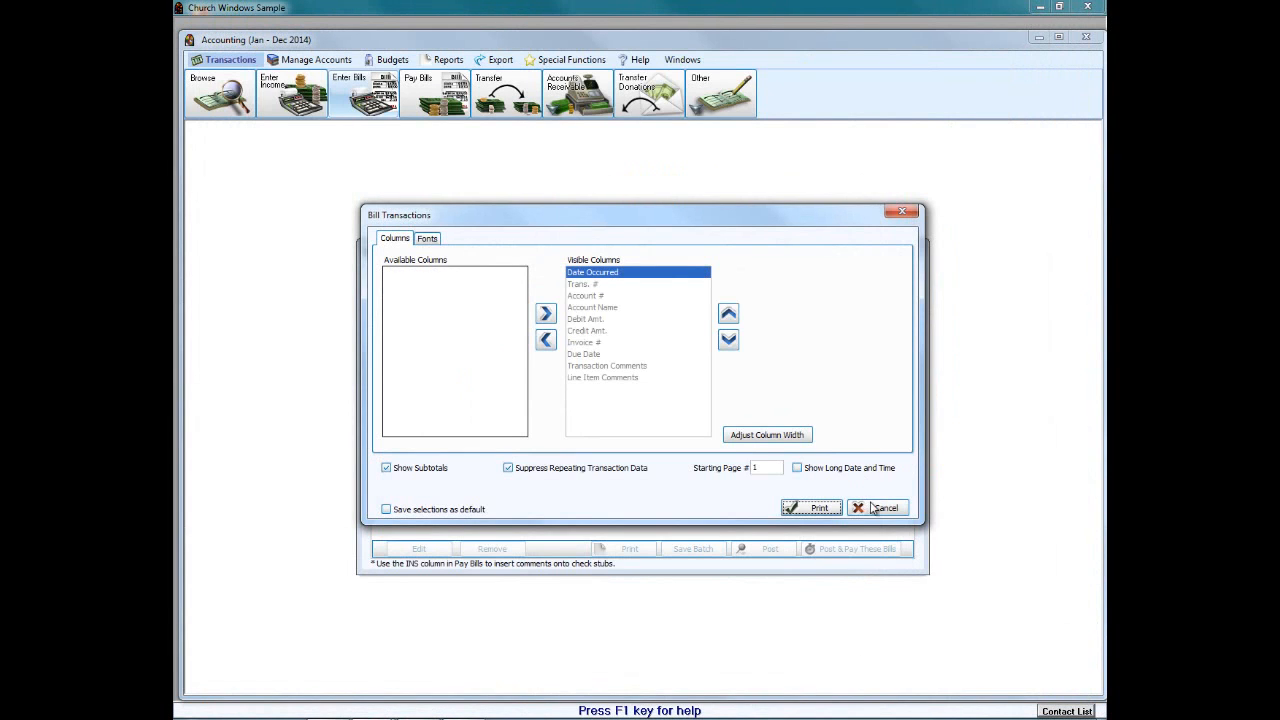
left_click(902, 211)
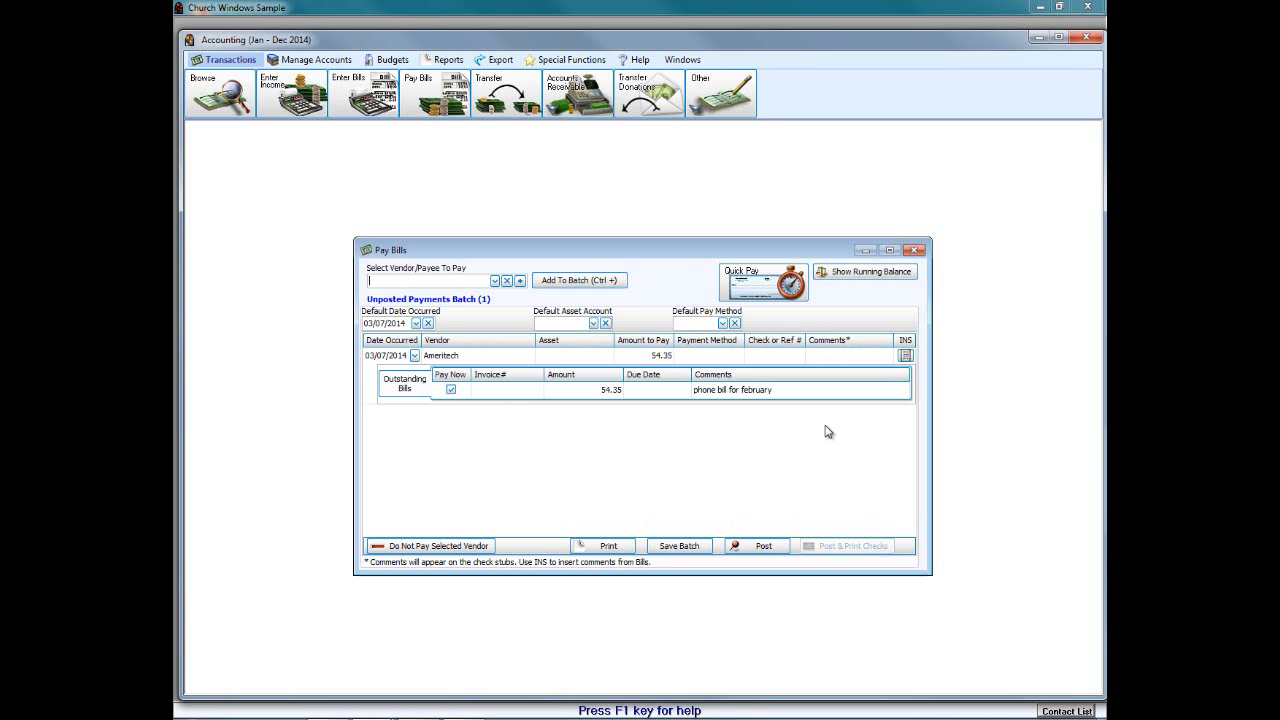
Step: Set the default asset account to 1.100.110 and the default pay method to Computer Check
left_click(593, 325)
left_click(589, 357)
left_click(722, 323)
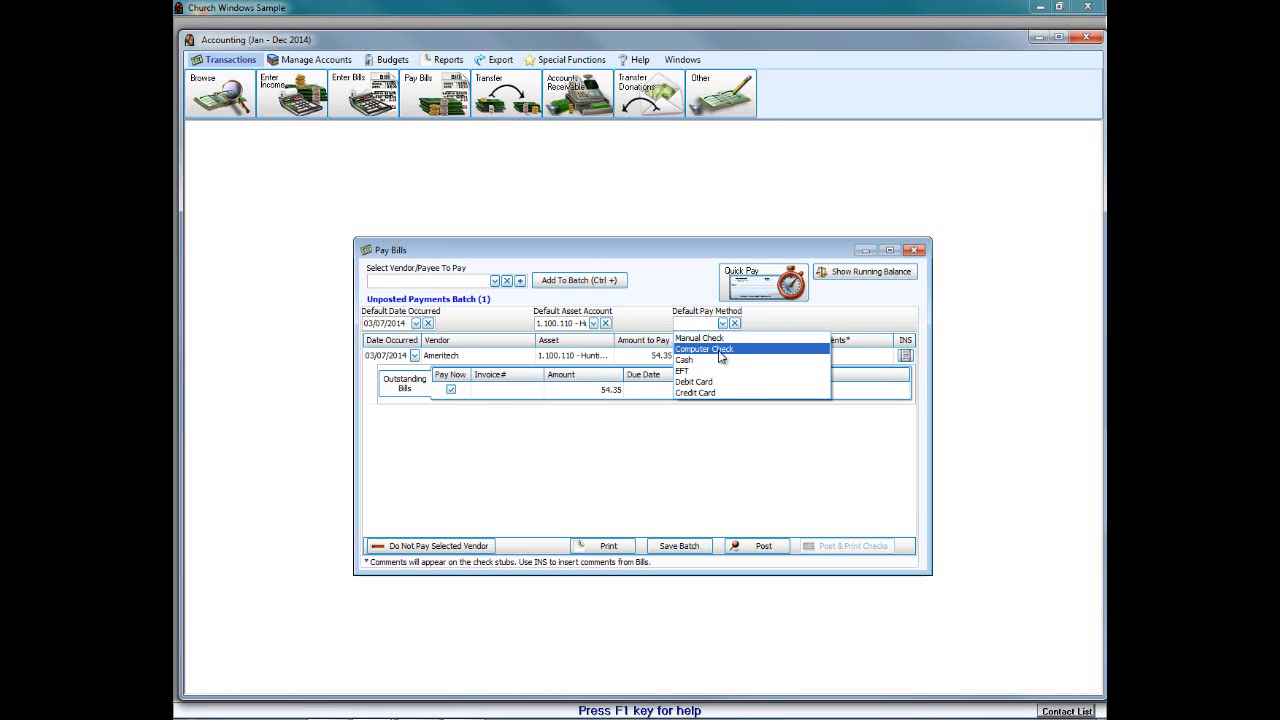
left_click(719, 350)
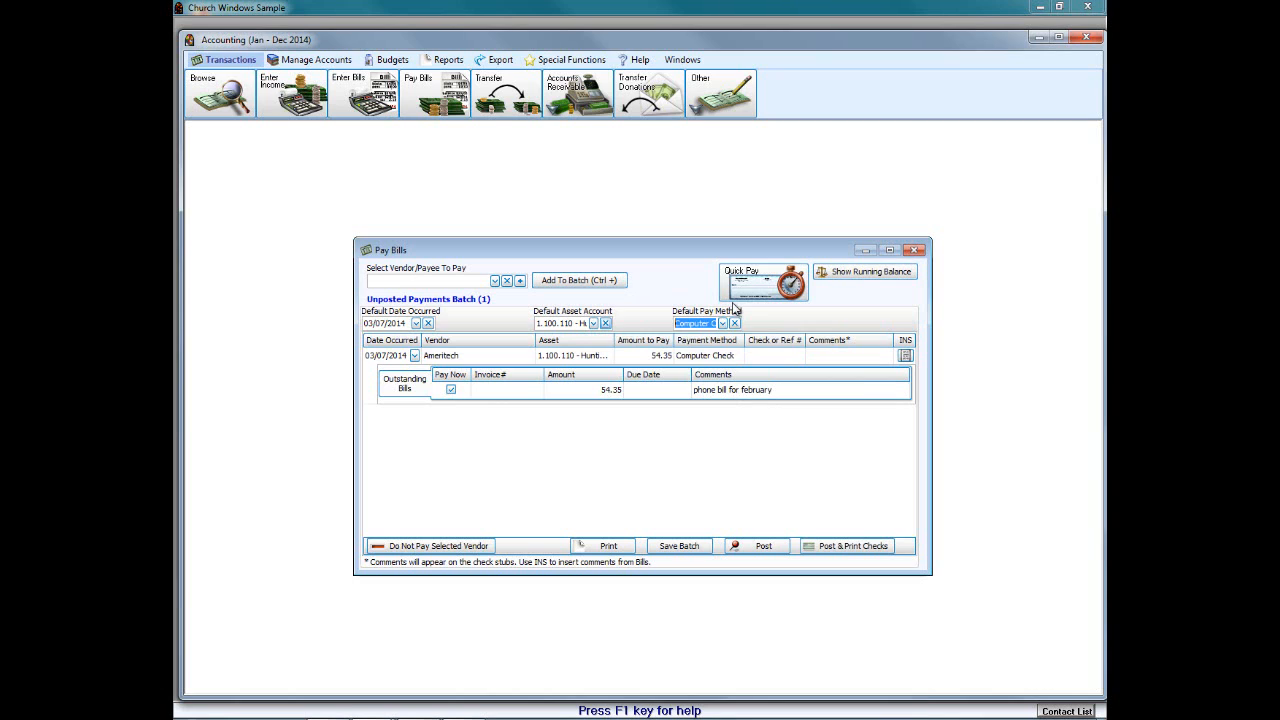
Step: Change the payment method on the Ameritech payment line to Manual Check, after trying EFT
left_click(735, 358)
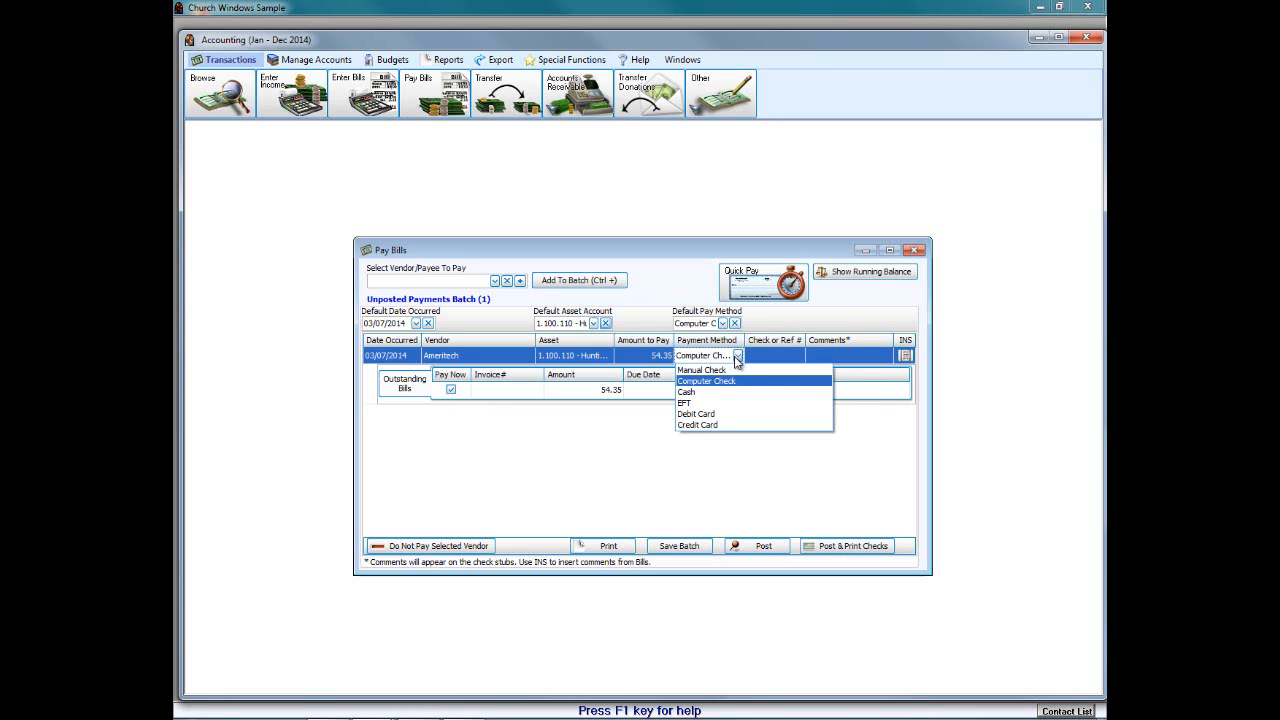
left_click(719, 404)
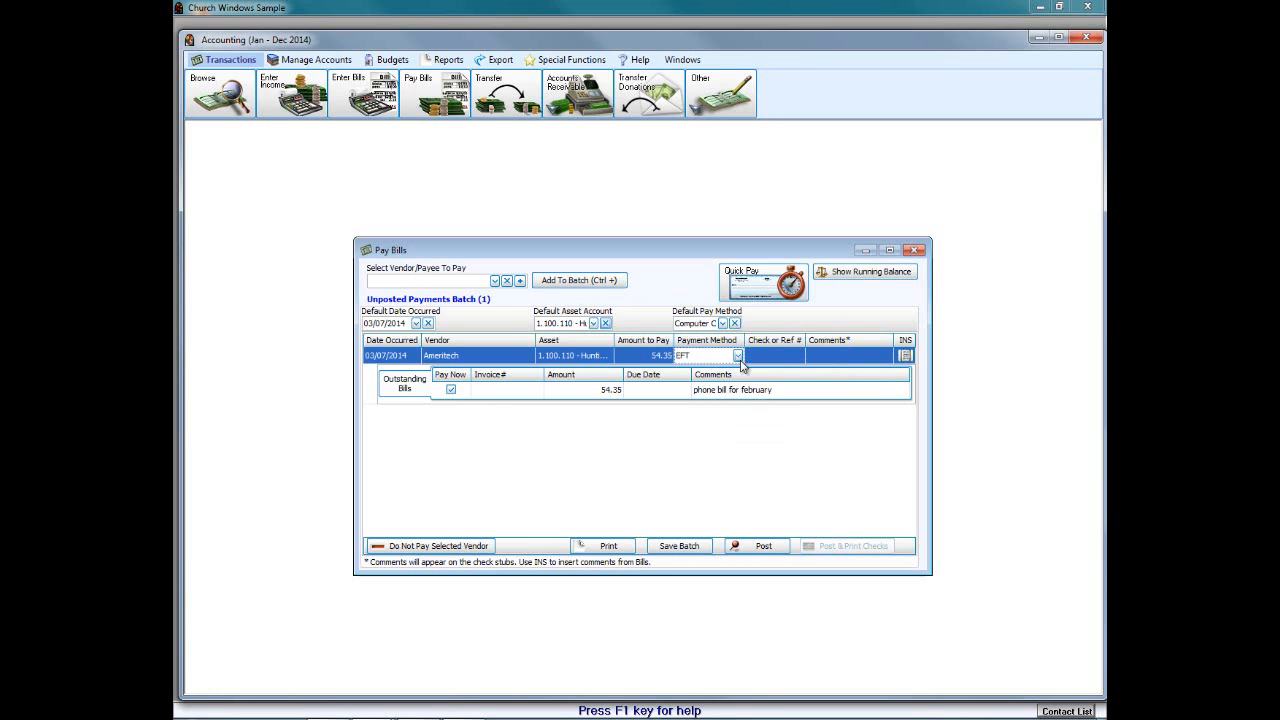
left_click(738, 357)
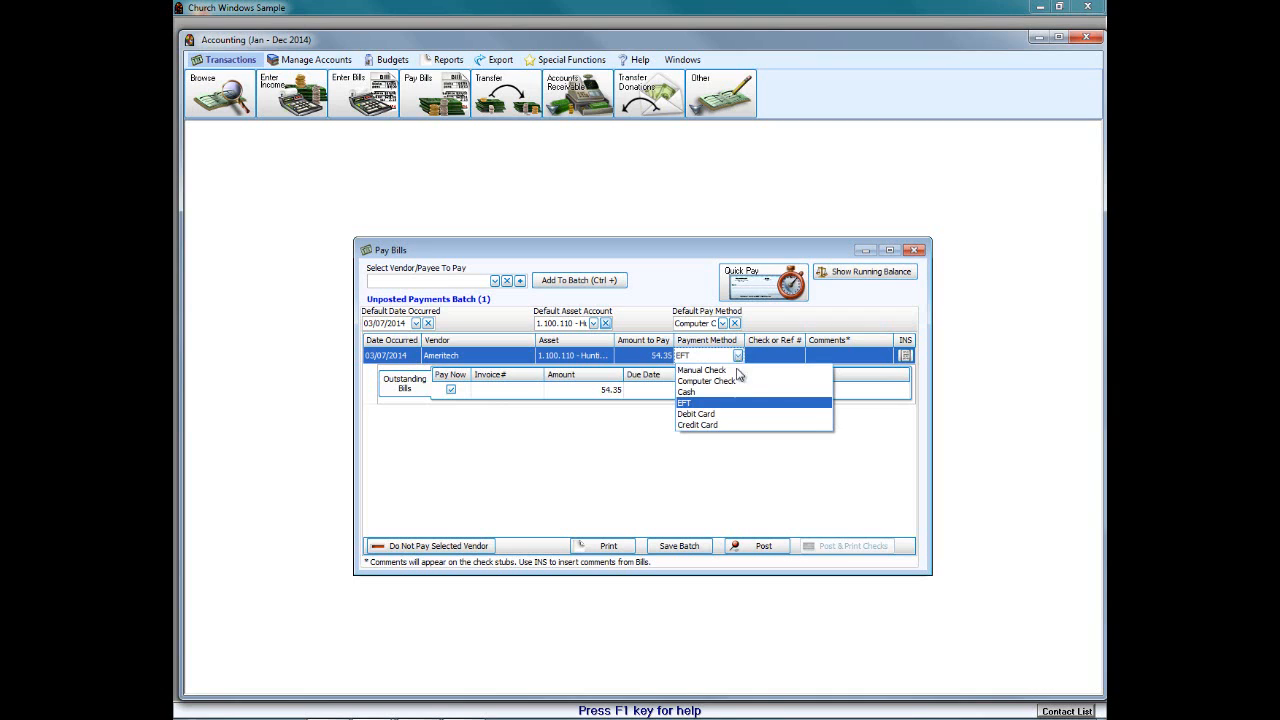
left_click(737, 371)
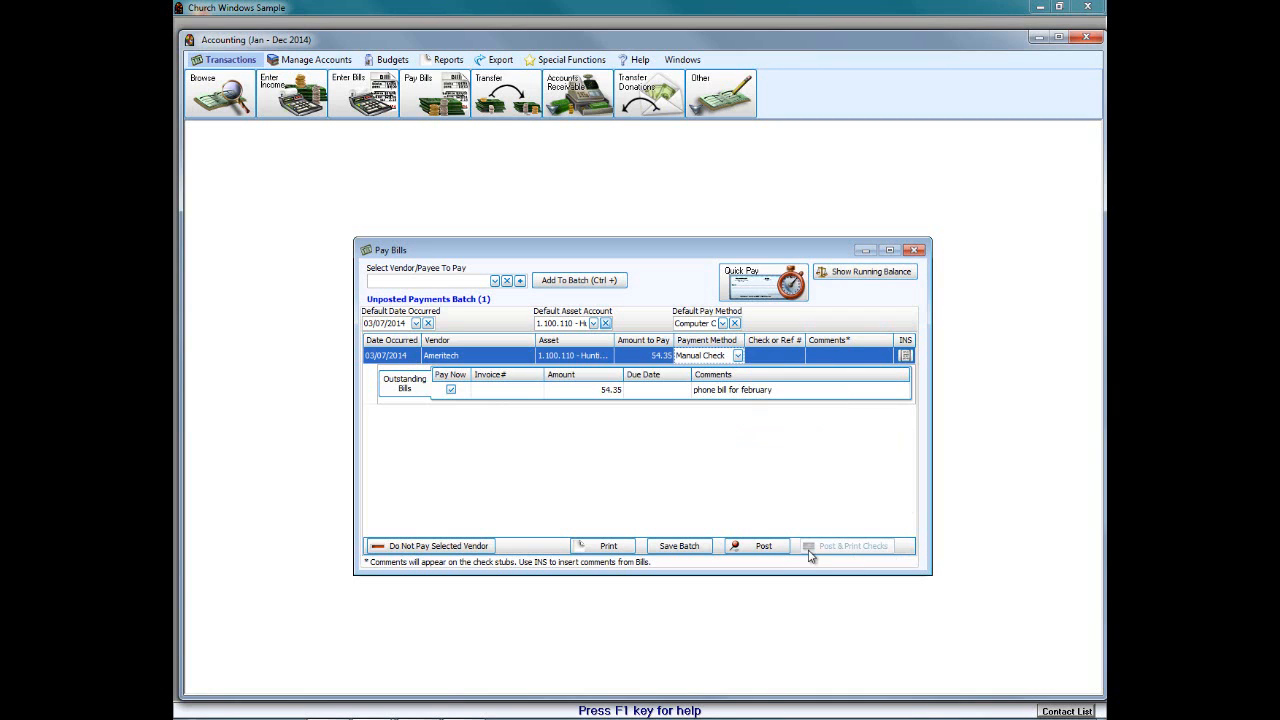
Step: Try to post the manual check payment without a check number and inspect the marker on its check number field
left_click(763, 546)
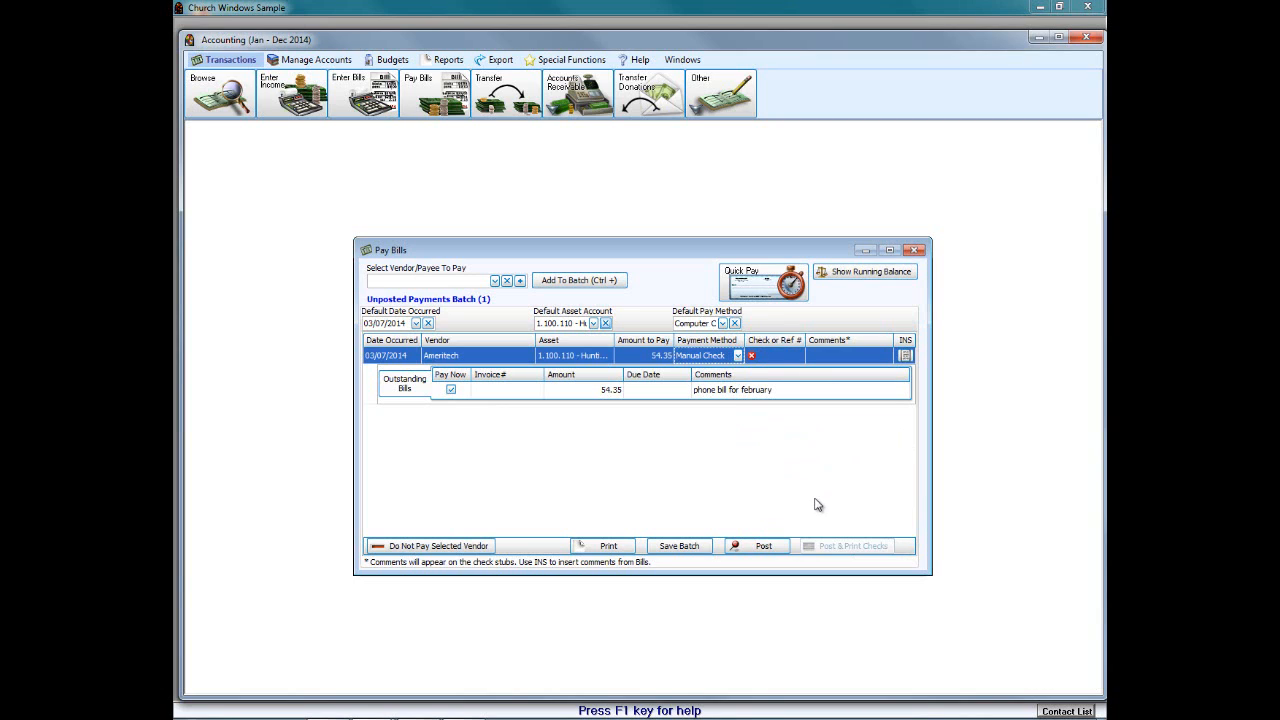
mouse_move(752, 358)
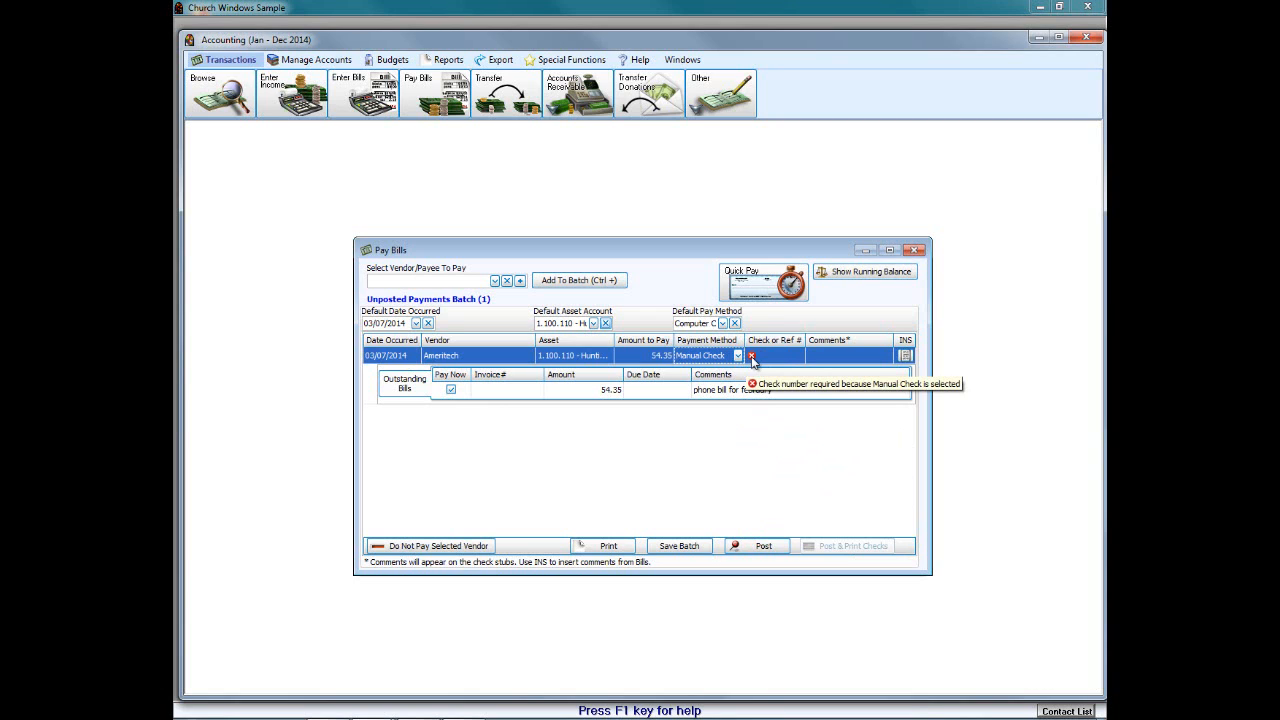
left_click(754, 357)
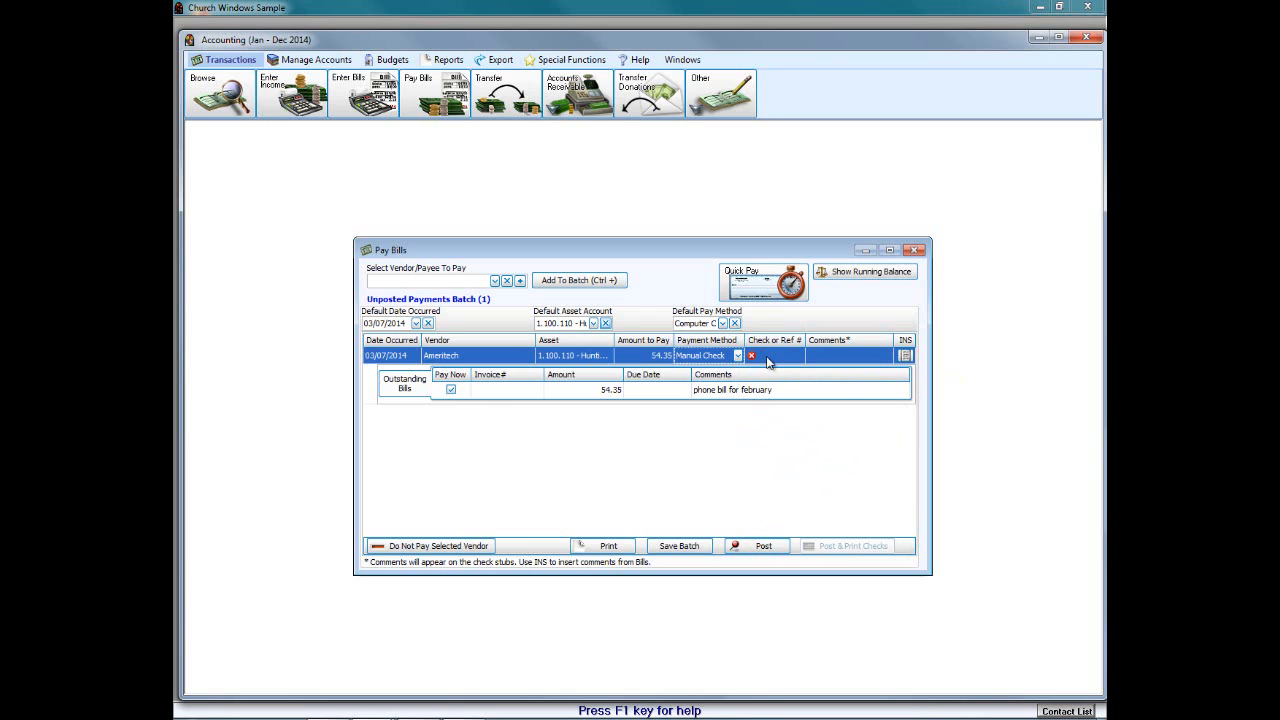
left_click(723, 324)
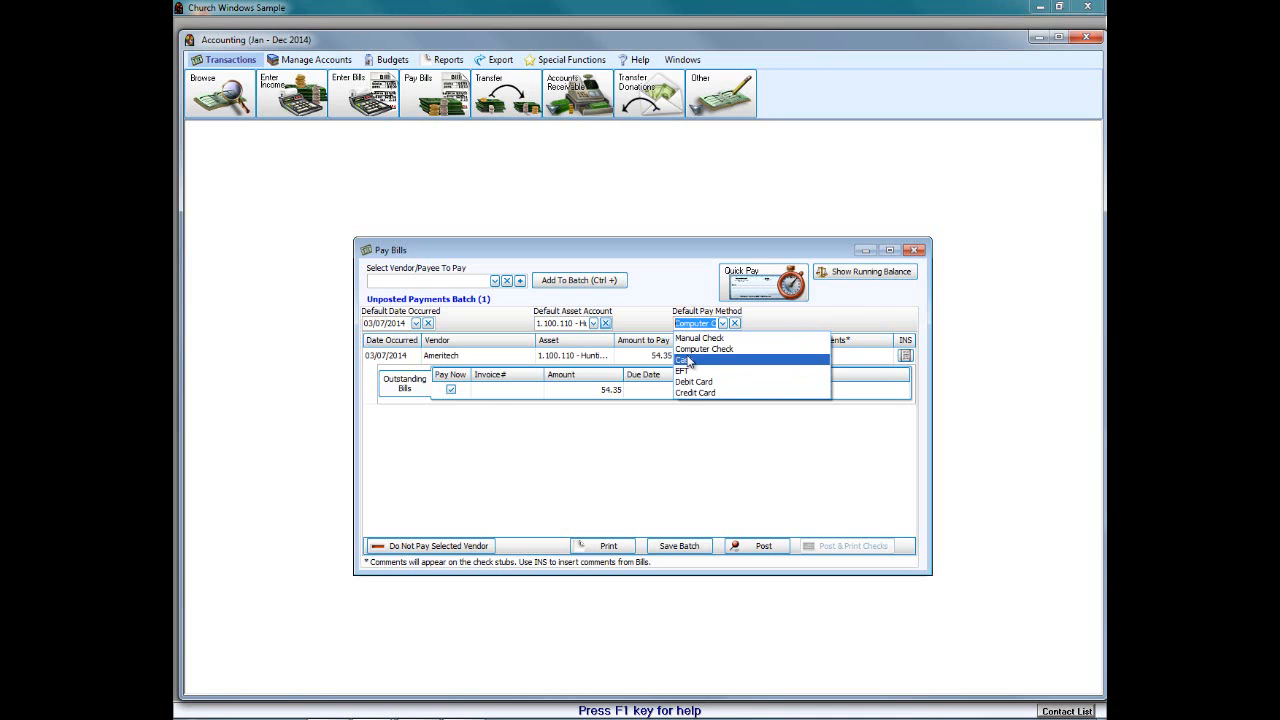
left_click(705, 429)
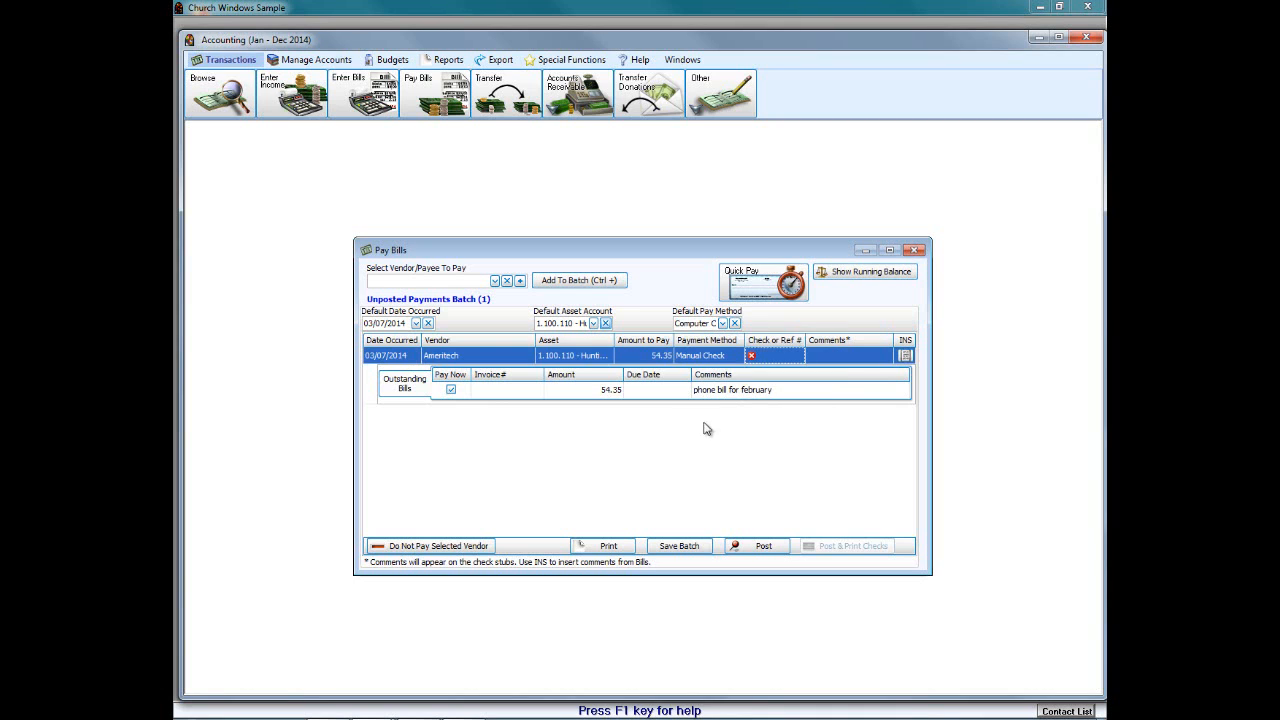
Step: Enter 123 as the check number on the Ameritech payment line
left_click(760, 357)
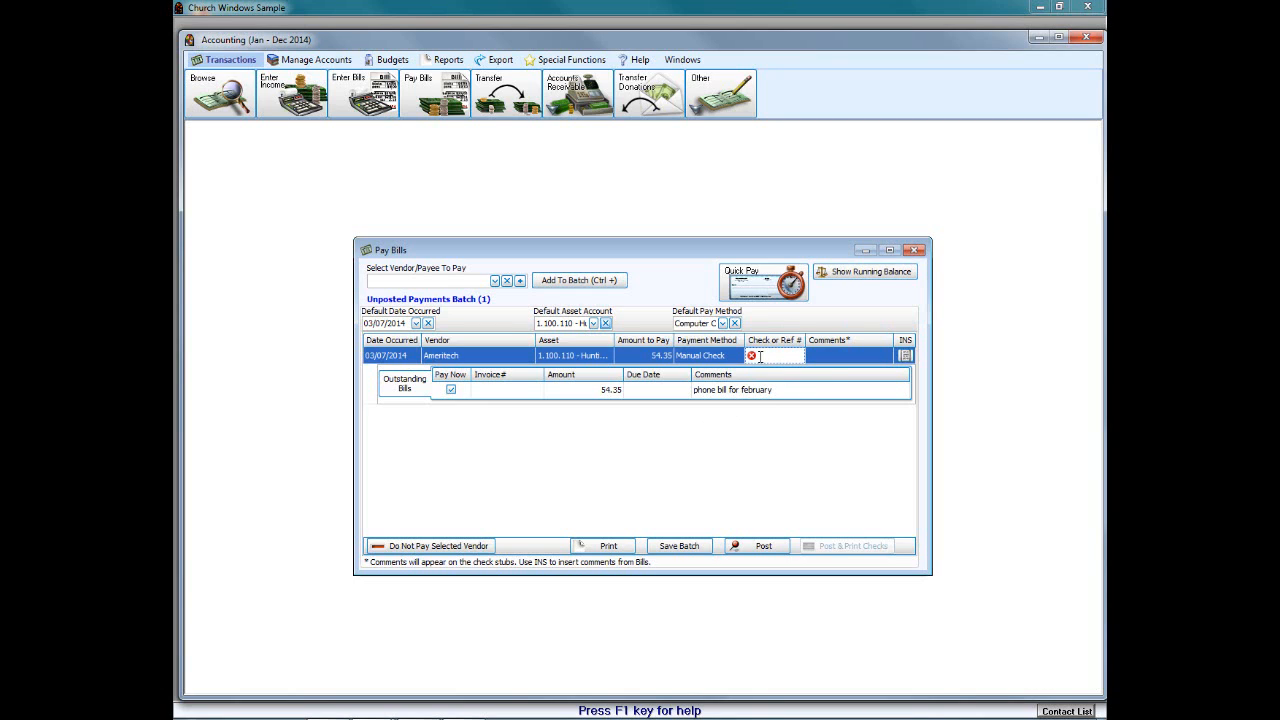
type("123")
left_click(828, 360)
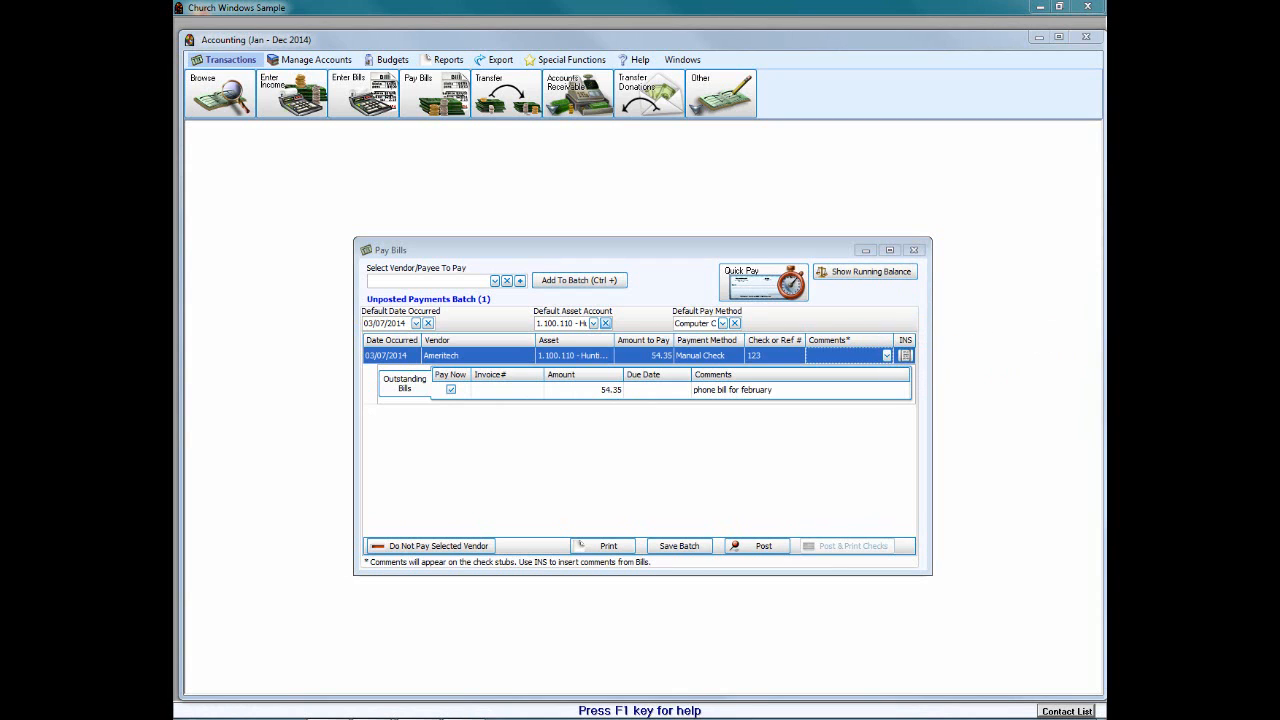
Step: Insert the bill comment "phone bill for february" as the Ameritech payment's comment, removing the duplicate copy
left_click(906, 358)
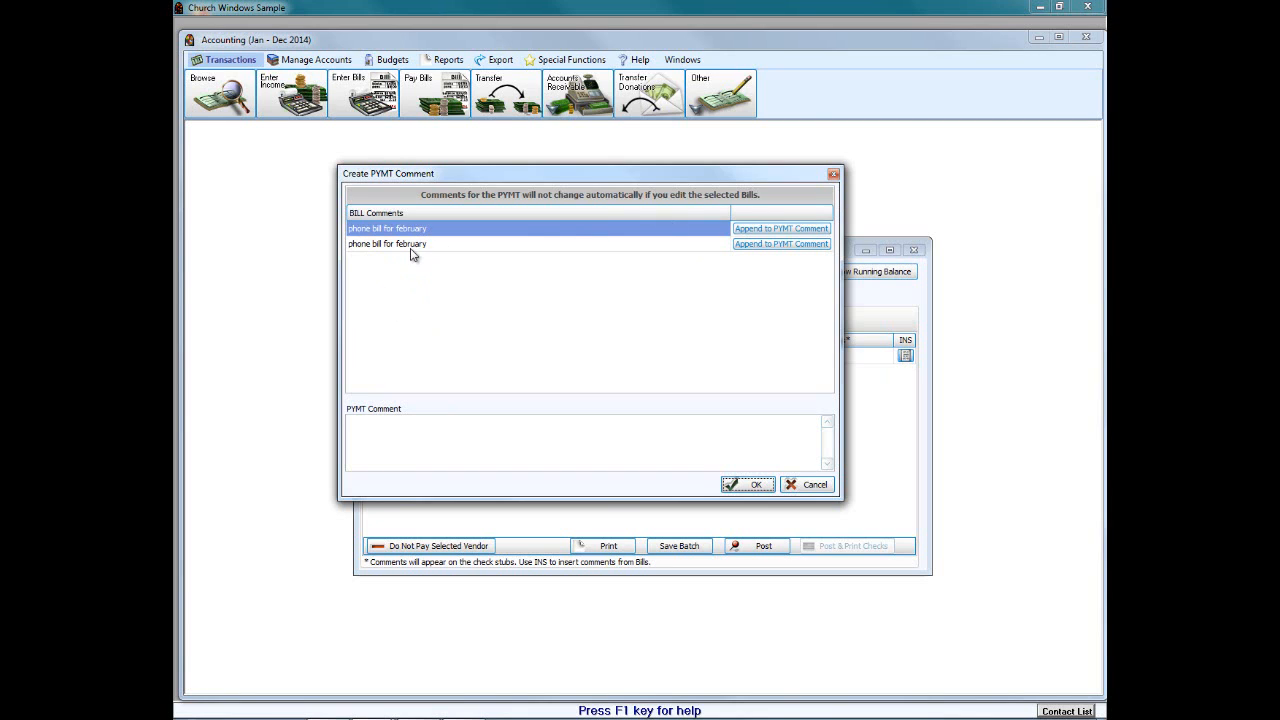
left_click(792, 244)
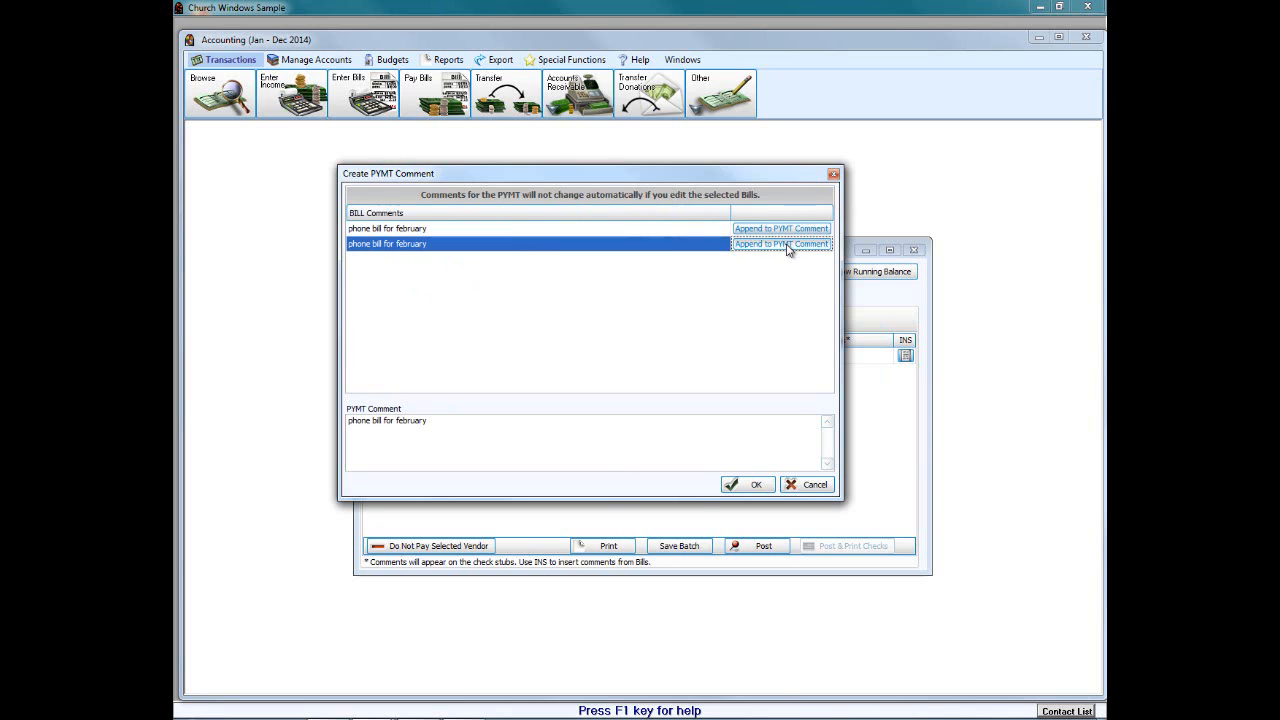
left_click(788, 246)
left_click(514, 424)
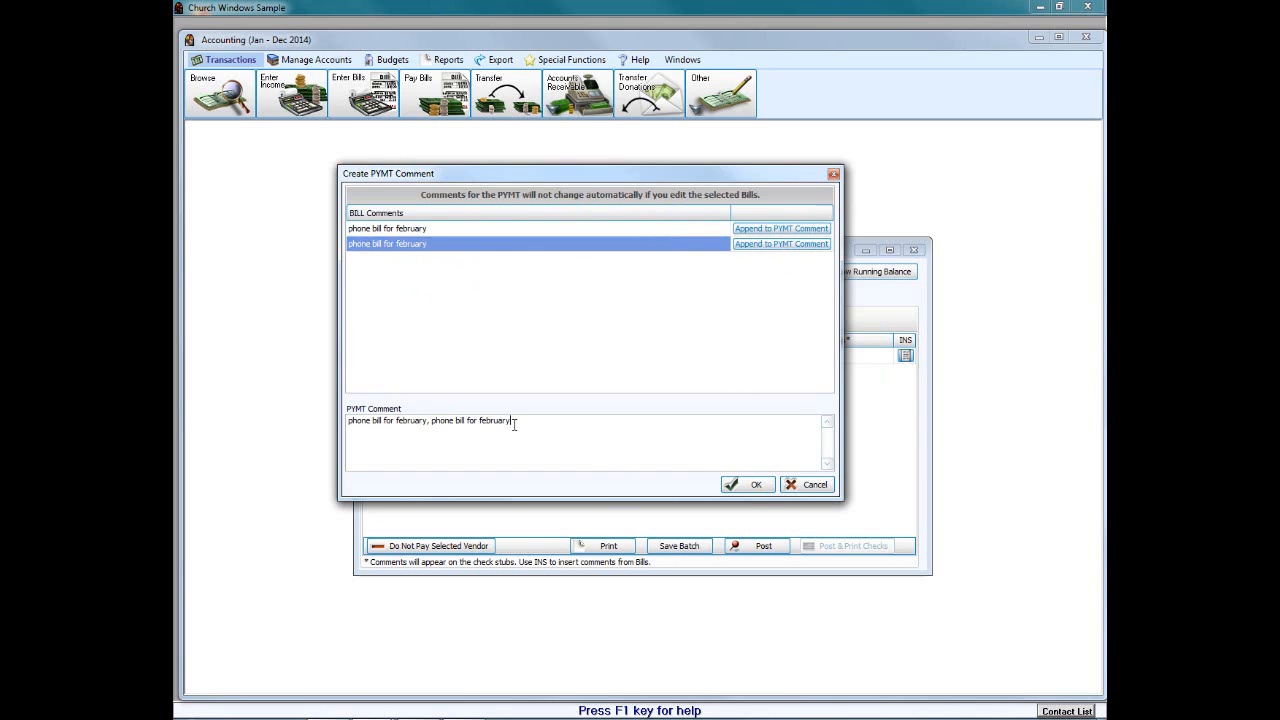
left_click_drag(514, 424, 428, 424)
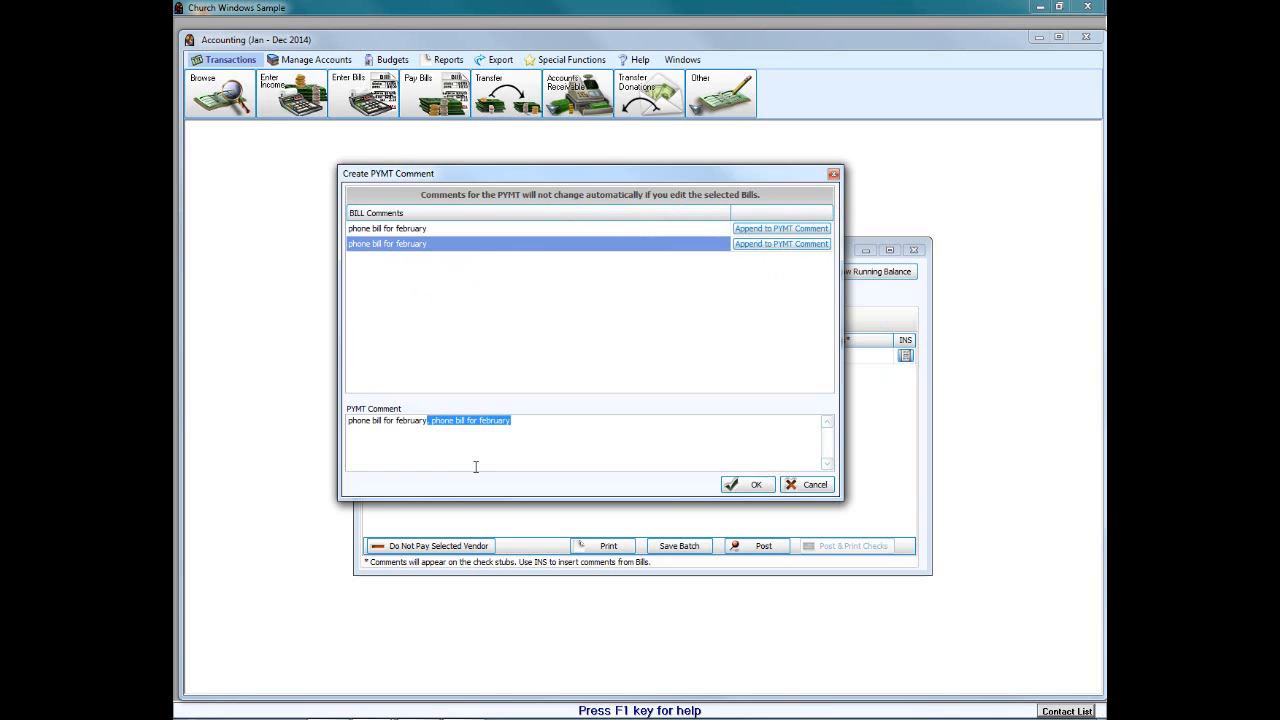
key("Delete")
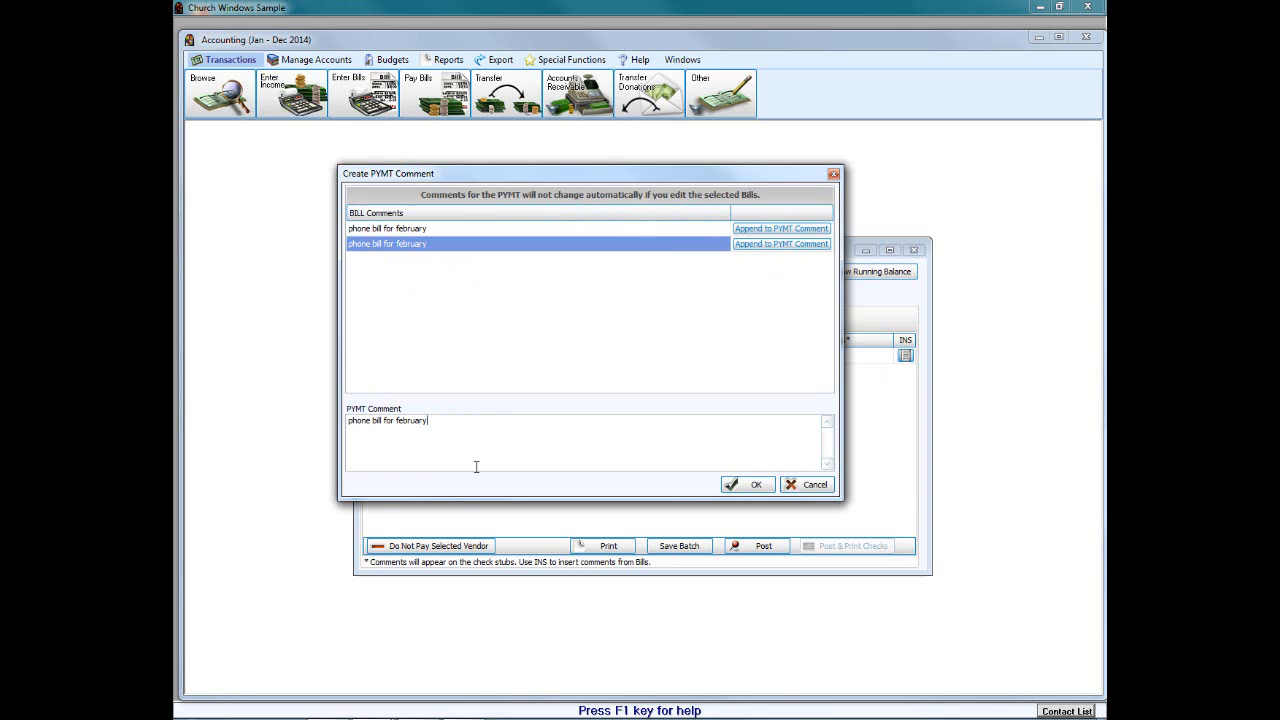
left_click(757, 485)
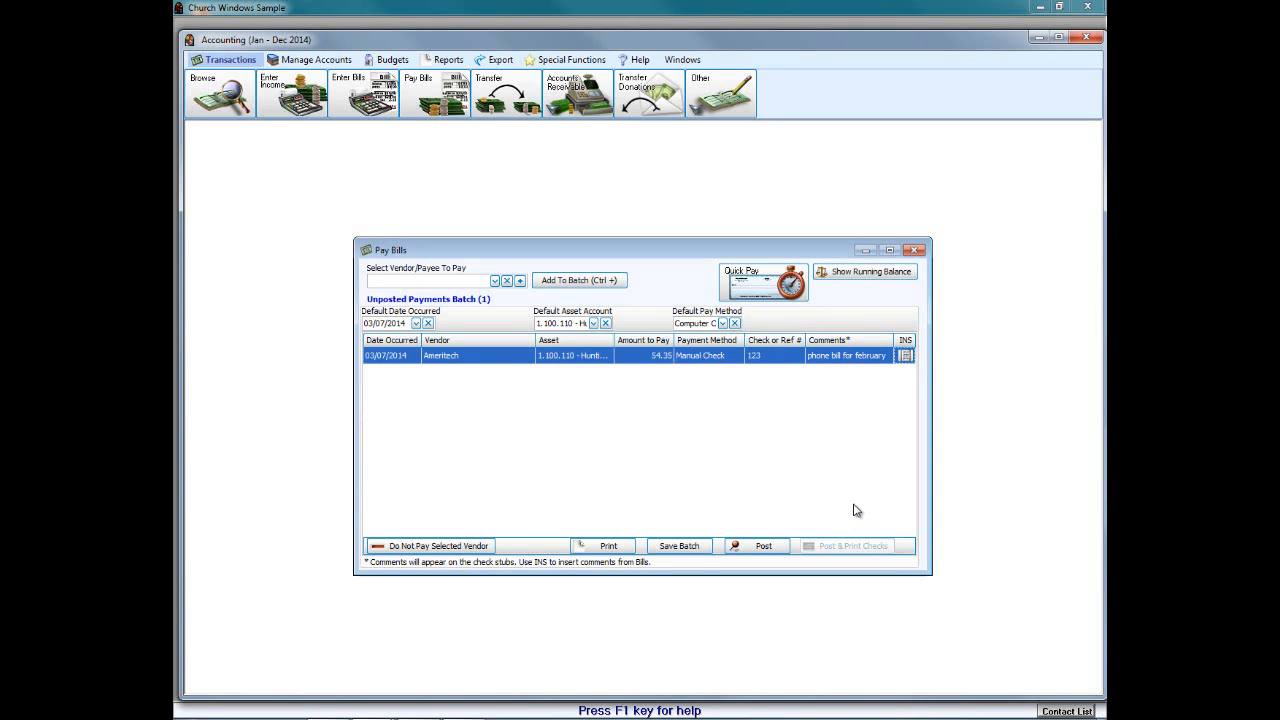
Step: Recheck the Ameritech payment's comment, and save and post the unposted payments batch
left_click(905, 356)
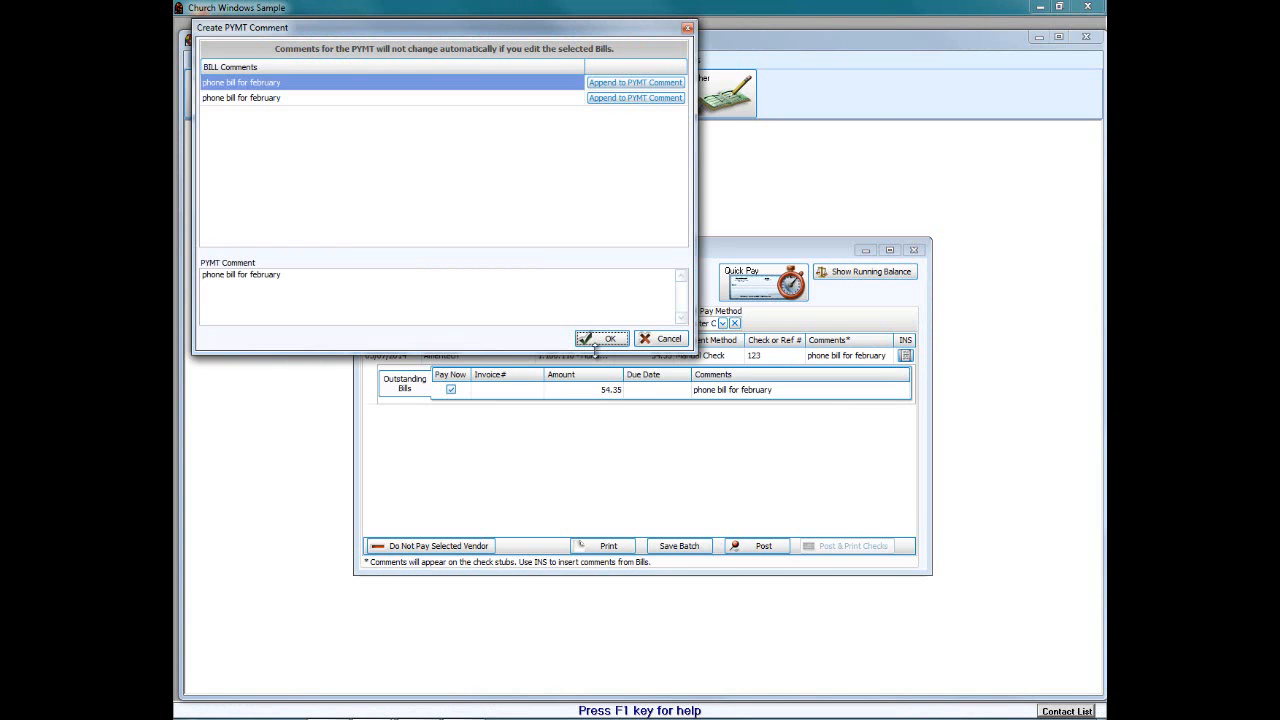
left_click(687, 28)
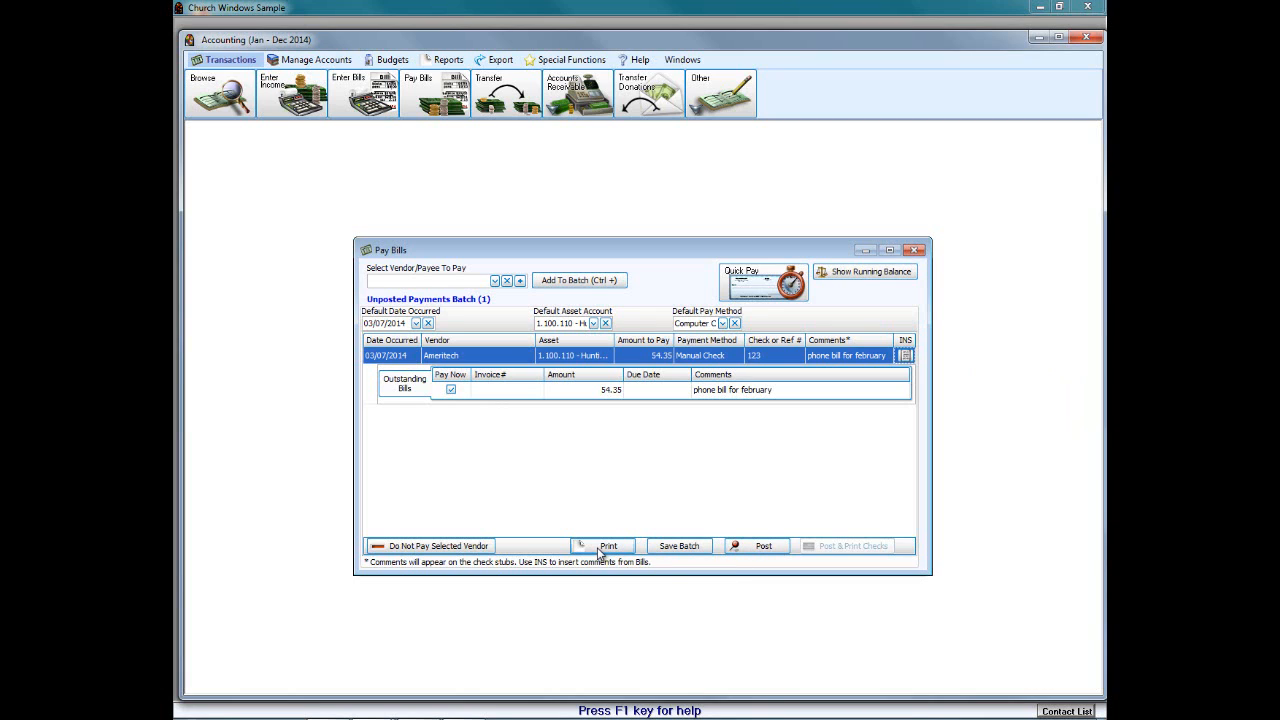
left_click(679, 546)
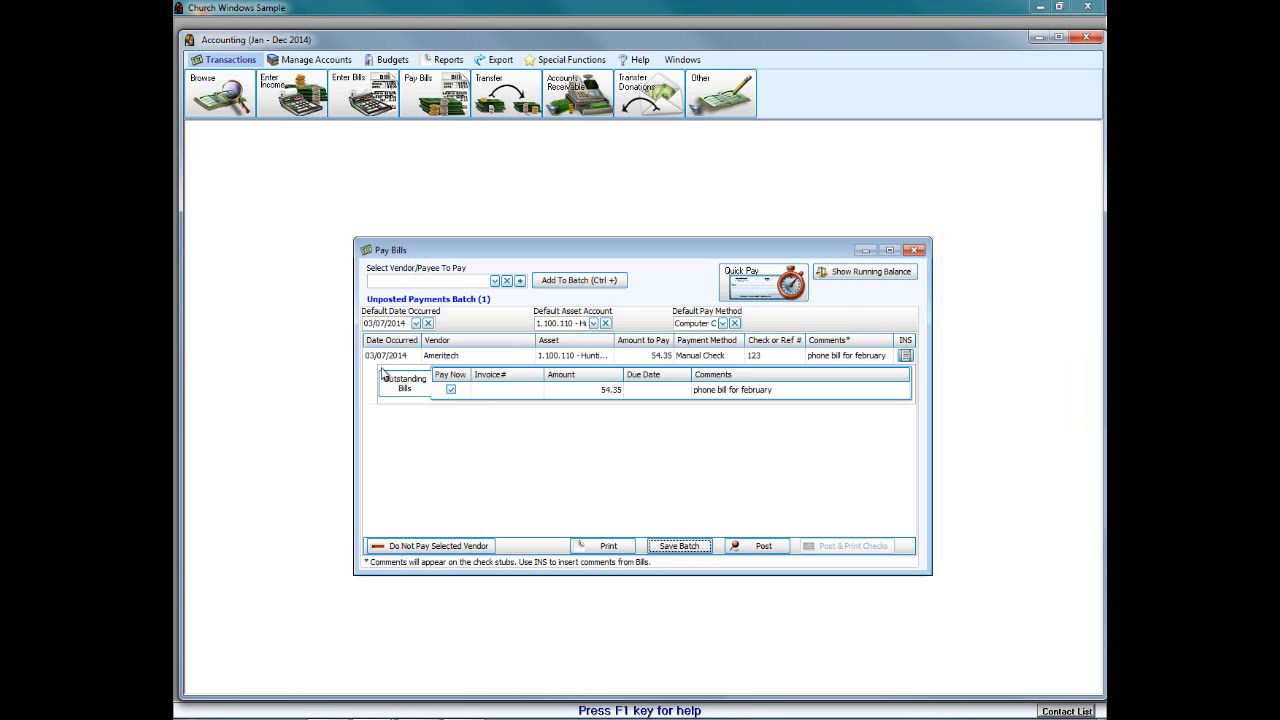
left_click(766, 546)
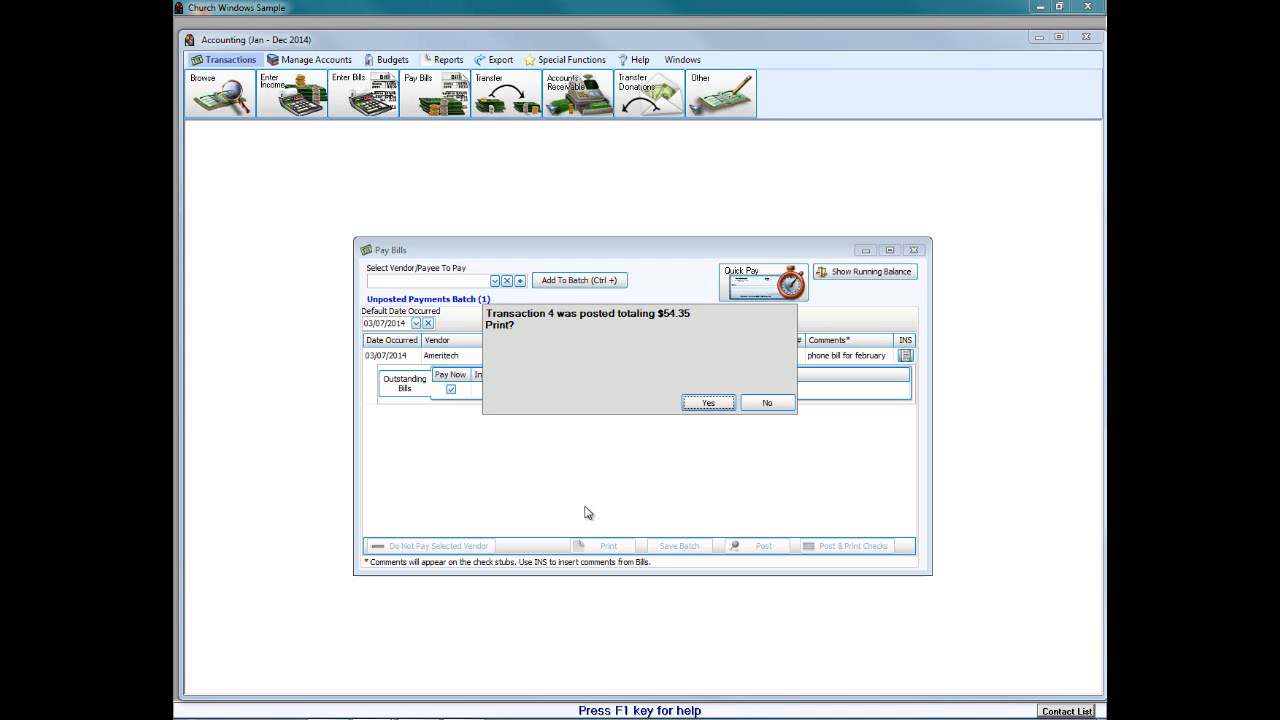
Step: Preview the posted payment transactions report with its existing columns, and close the report and bill payment
left_click(717, 403)
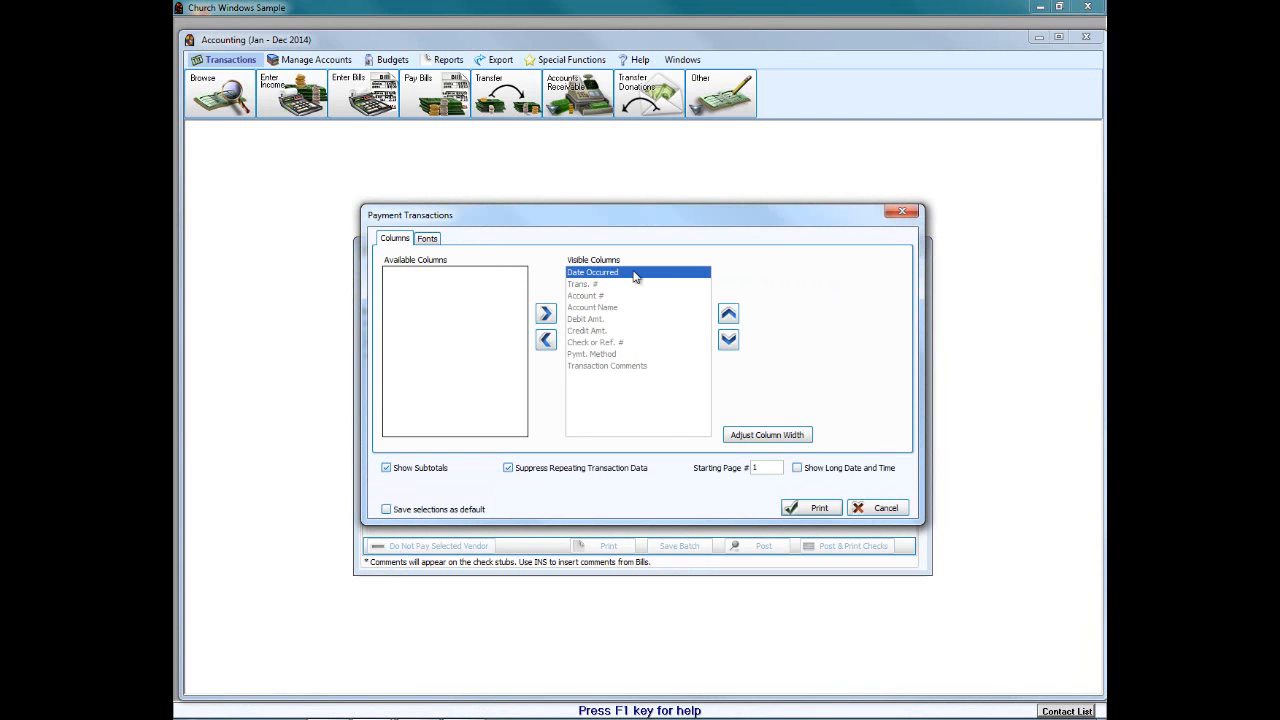
left_click(826, 503)
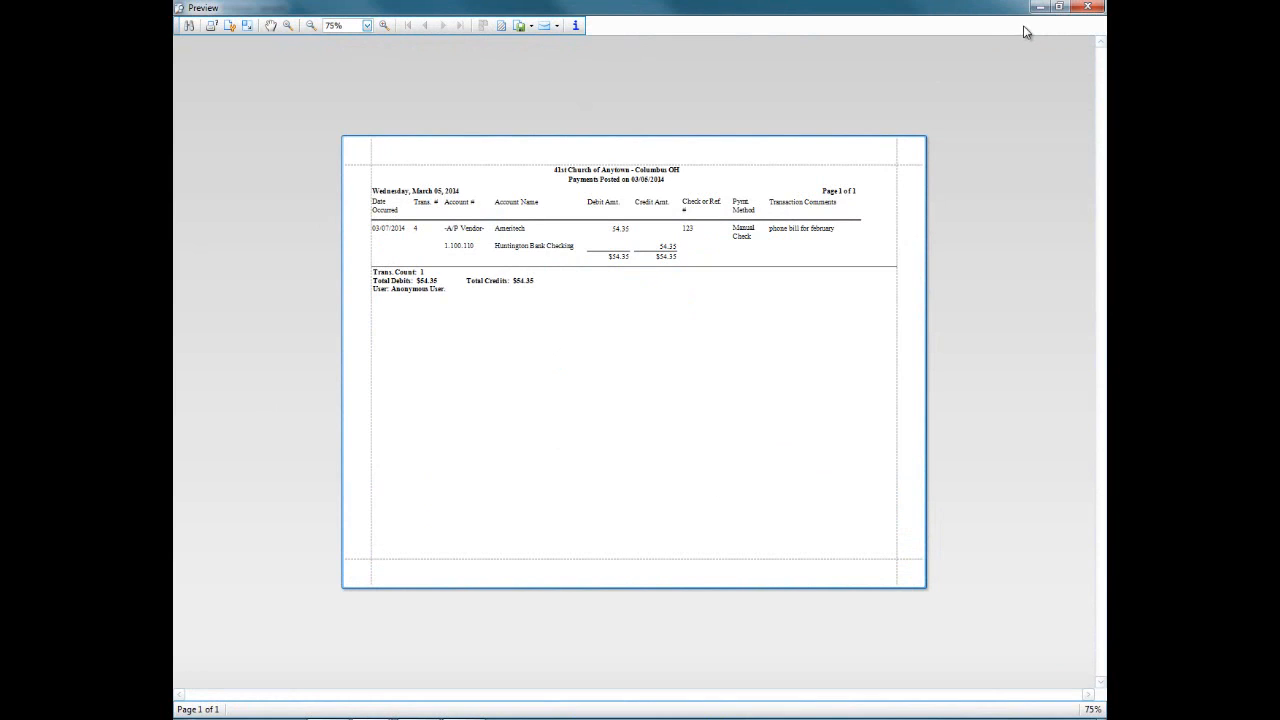
left_click(1086, 10)
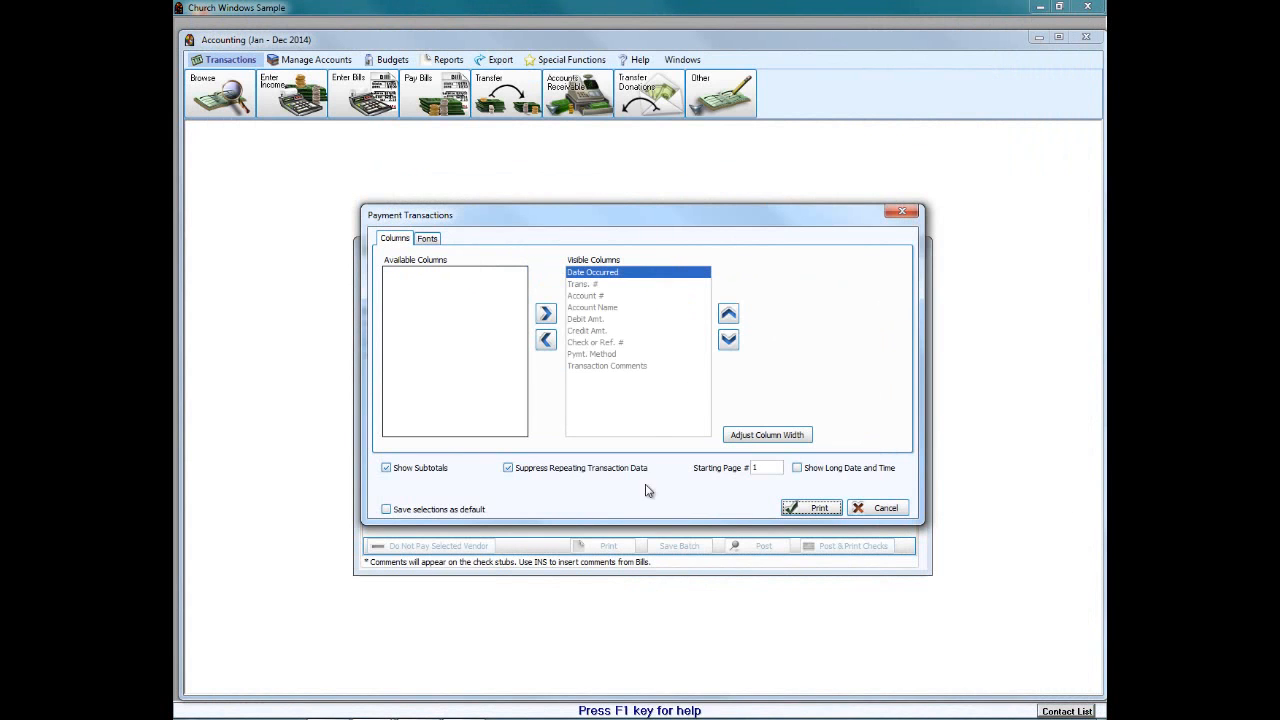
left_click(900, 213)
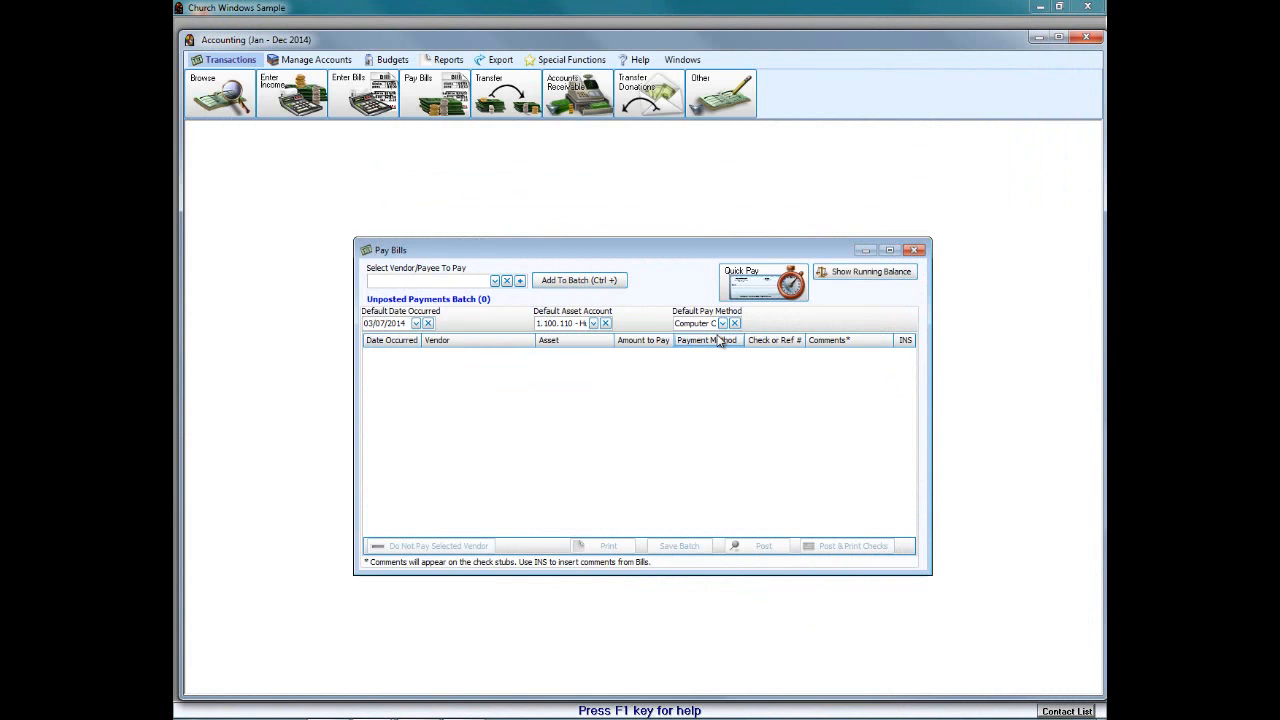
left_click(914, 252)
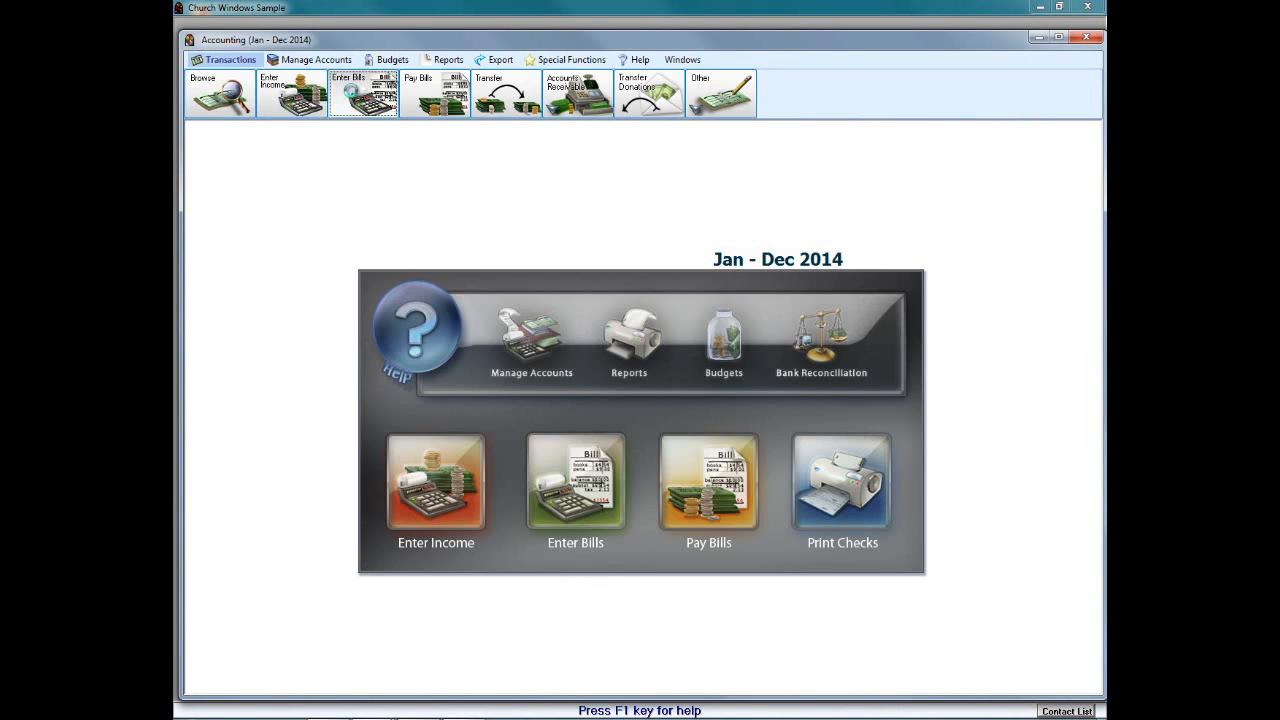
Step: Enter a Com Ed bill for 67.00 against 5.100.100 - Office Expenses and add it to the unposted bills batch
left_click(352, 90)
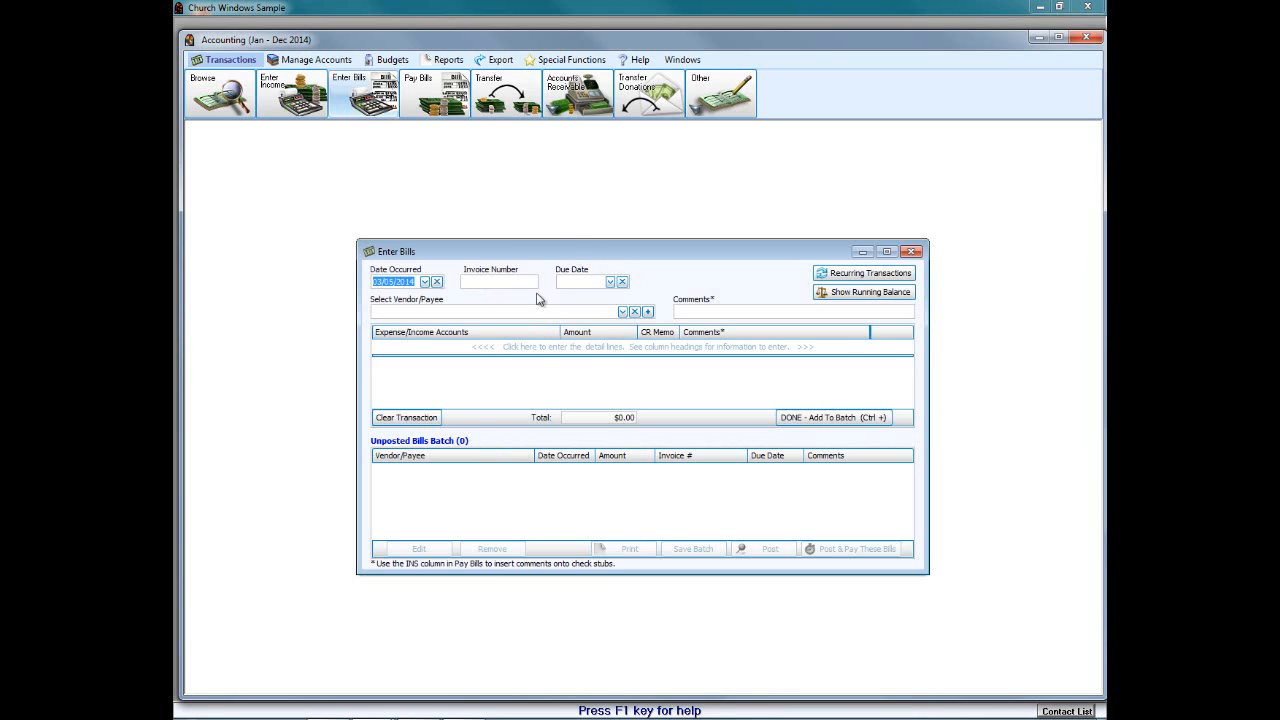
left_click(622, 312)
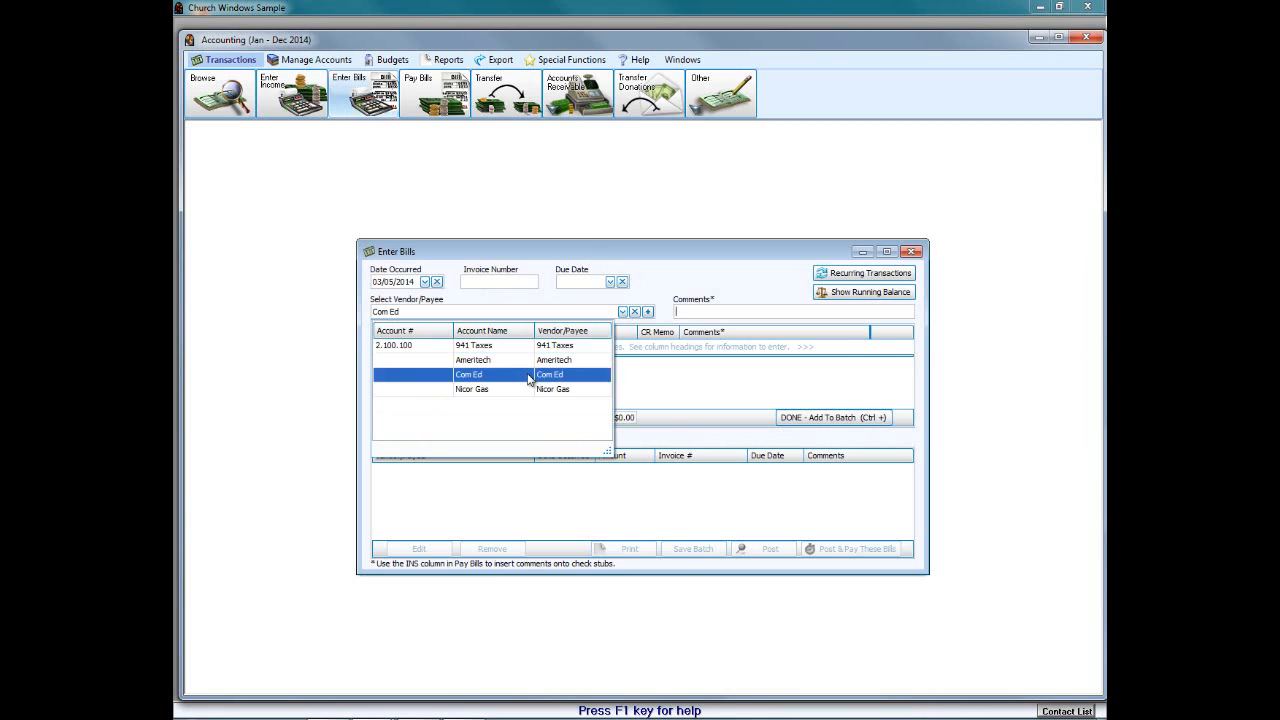
left_click(480, 375)
left_click(480, 347)
left_click(553, 346)
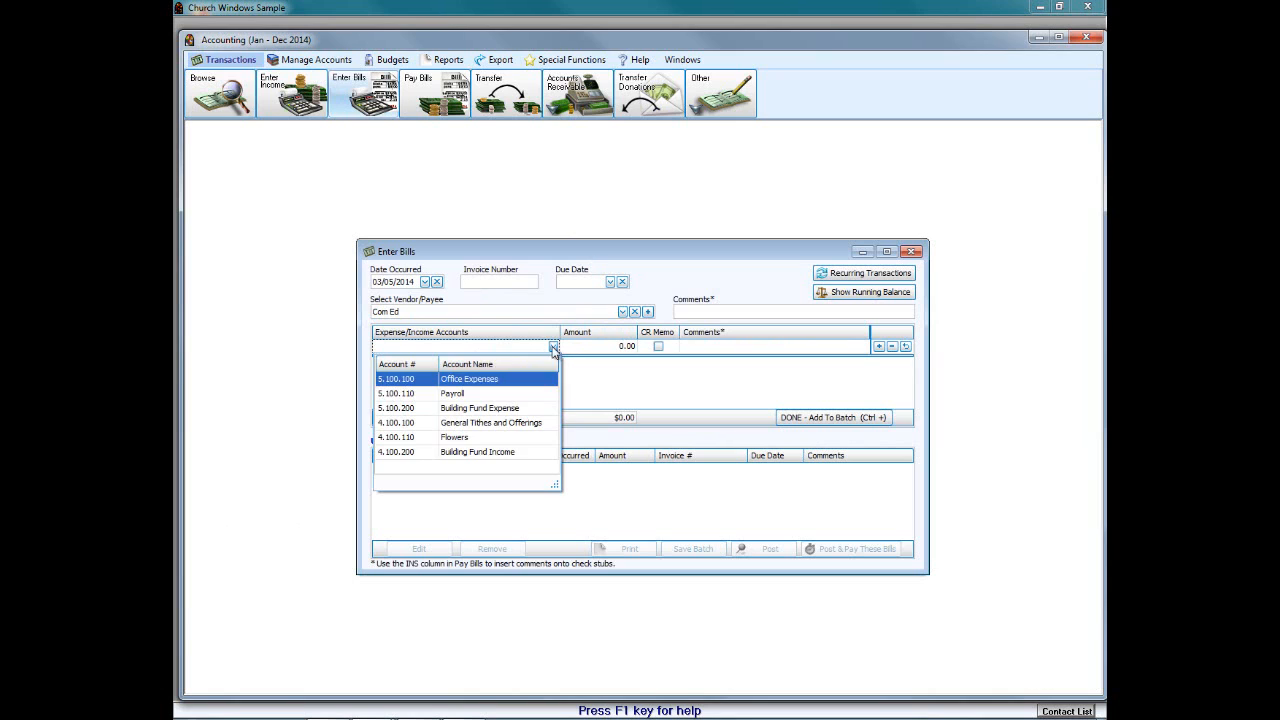
left_click(439, 382)
left_click(603, 349)
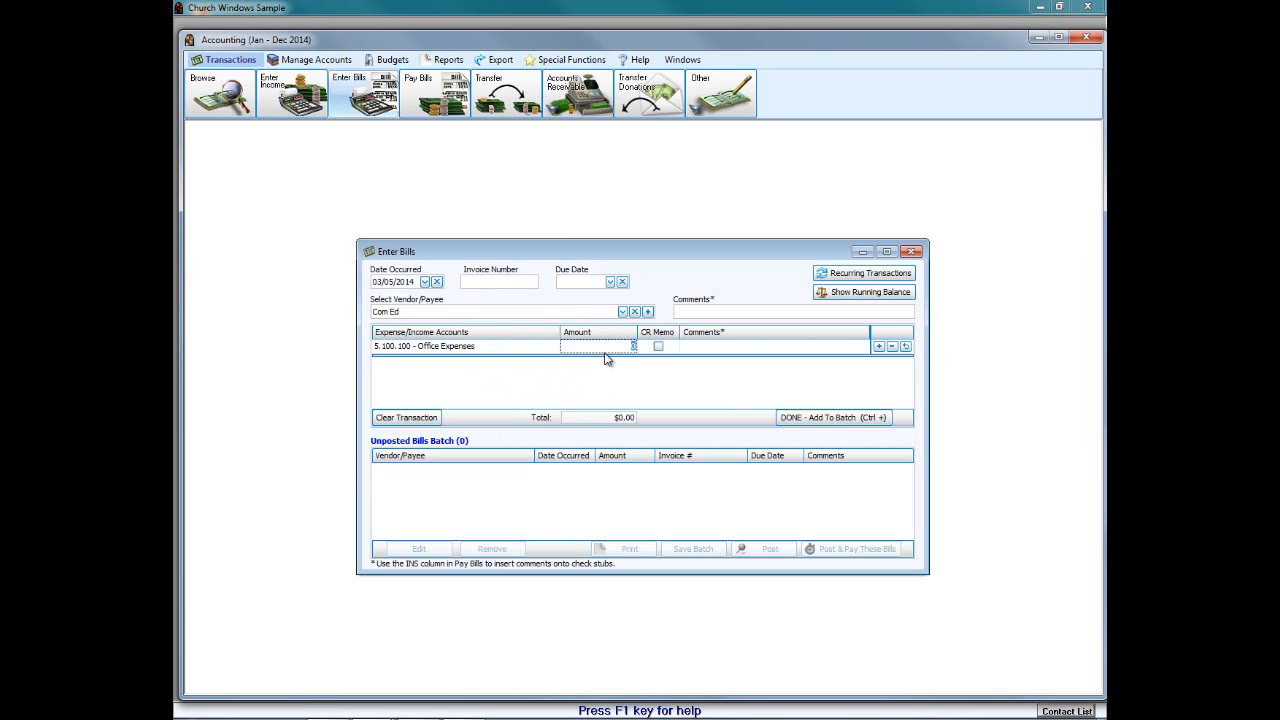
type("67.")
left_click(842, 417)
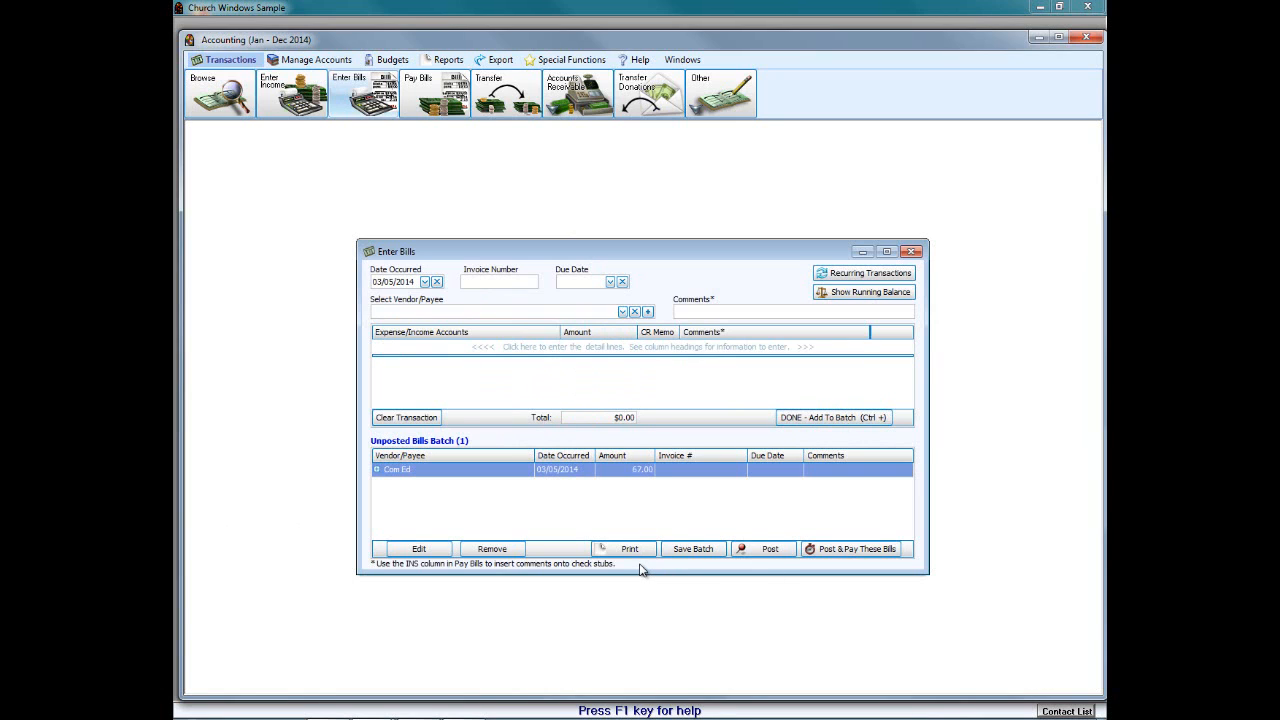
Step: Post the Com Ed bill without printing a report, and close bill entry
left_click(752, 550)
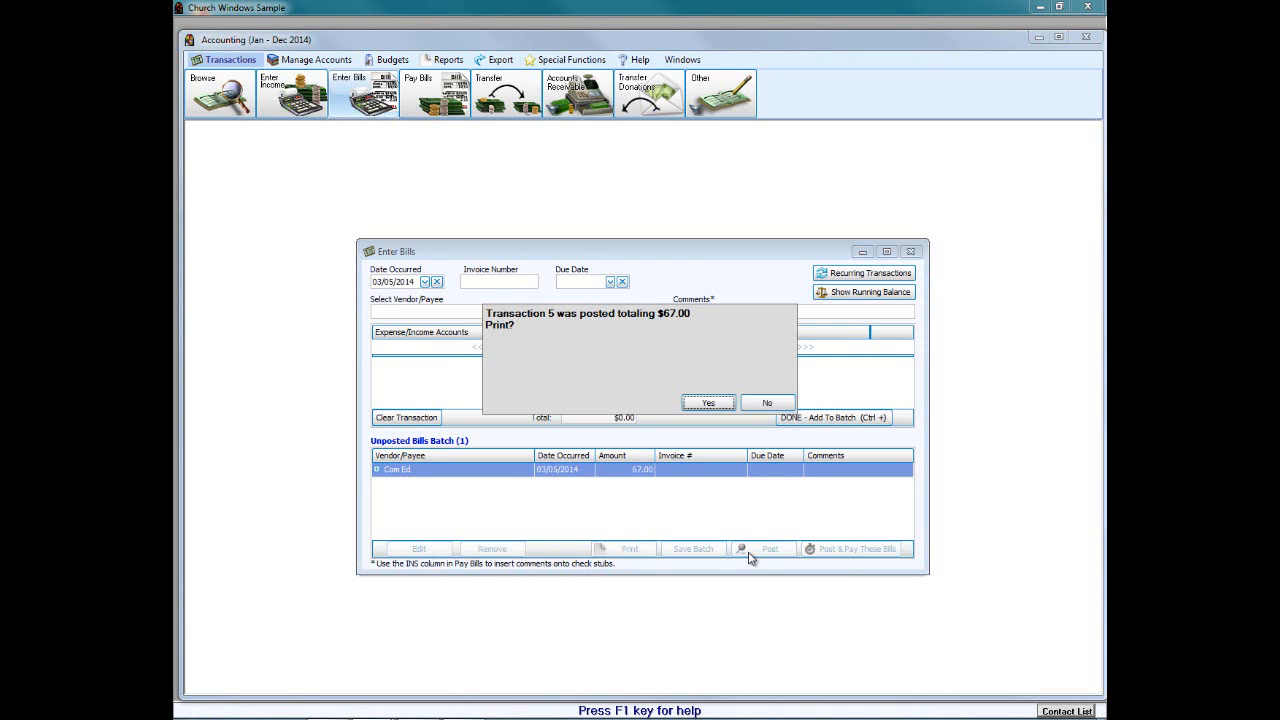
left_click(752, 404)
left_click(912, 252)
Step: Exit Church Windows completely, restart it, and reopen Accounting without the chart of accounts setup
left_click(1086, 37)
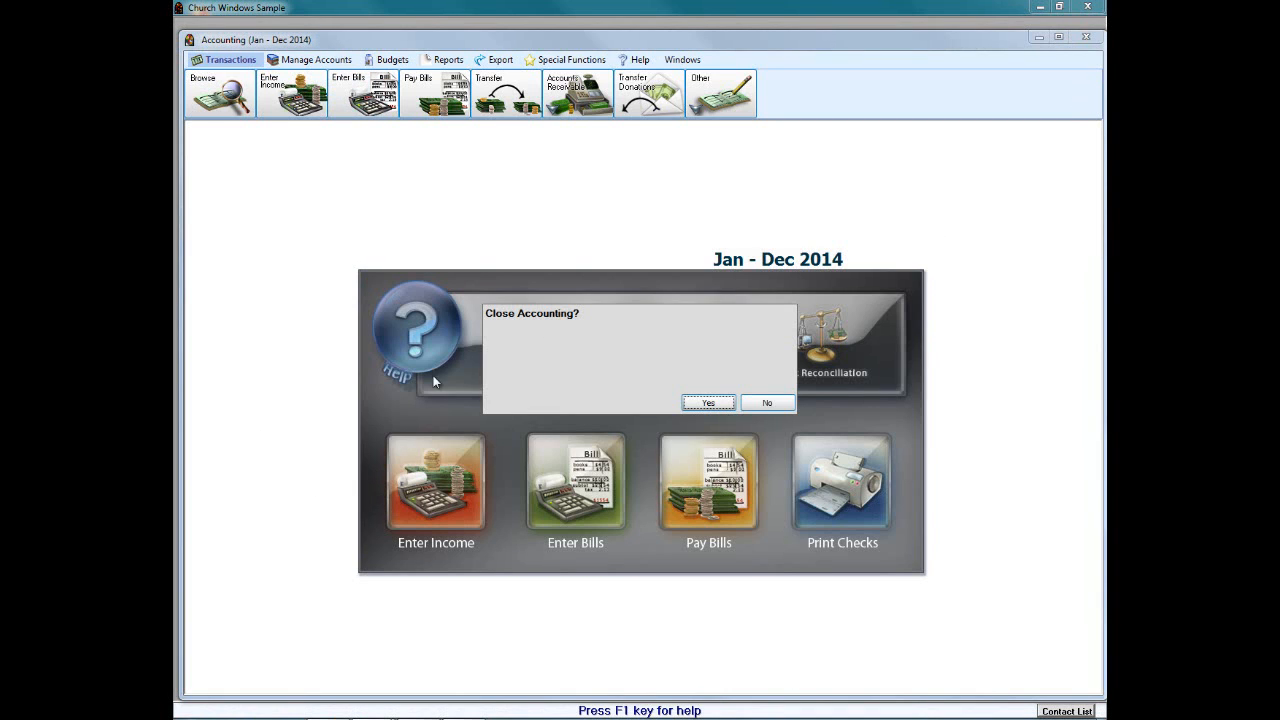
left_click(712, 402)
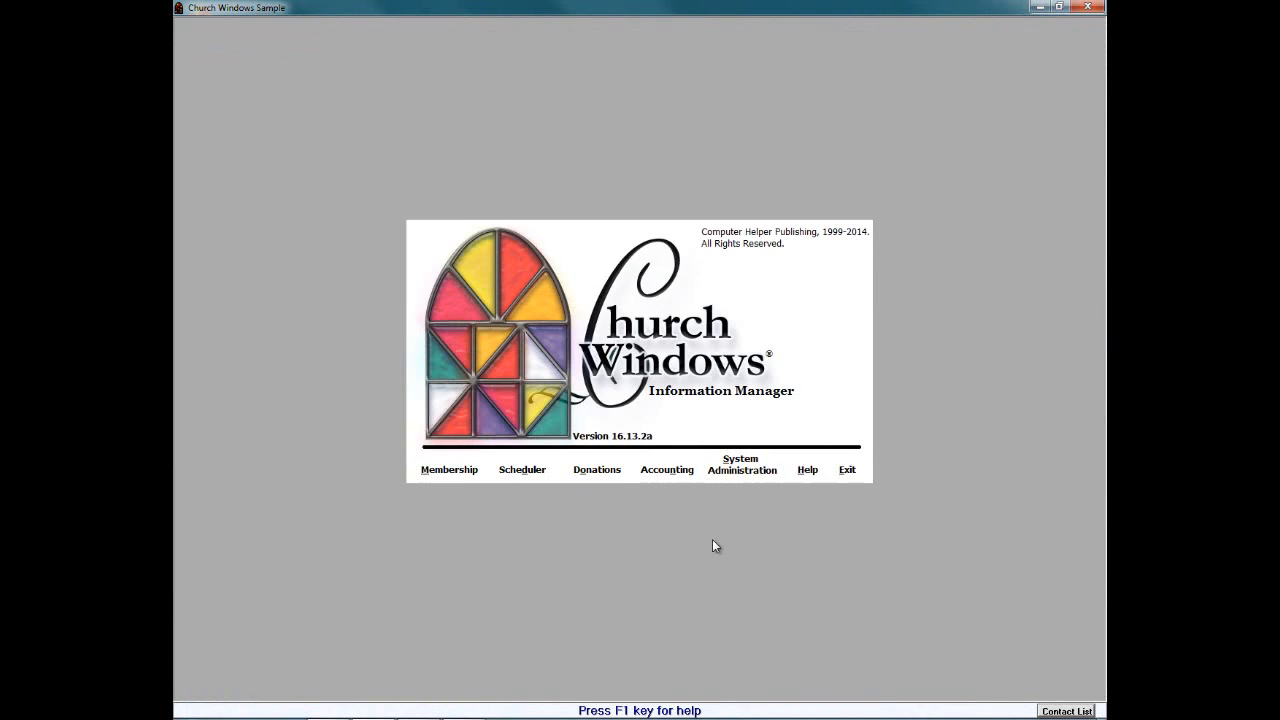
left_click(849, 472)
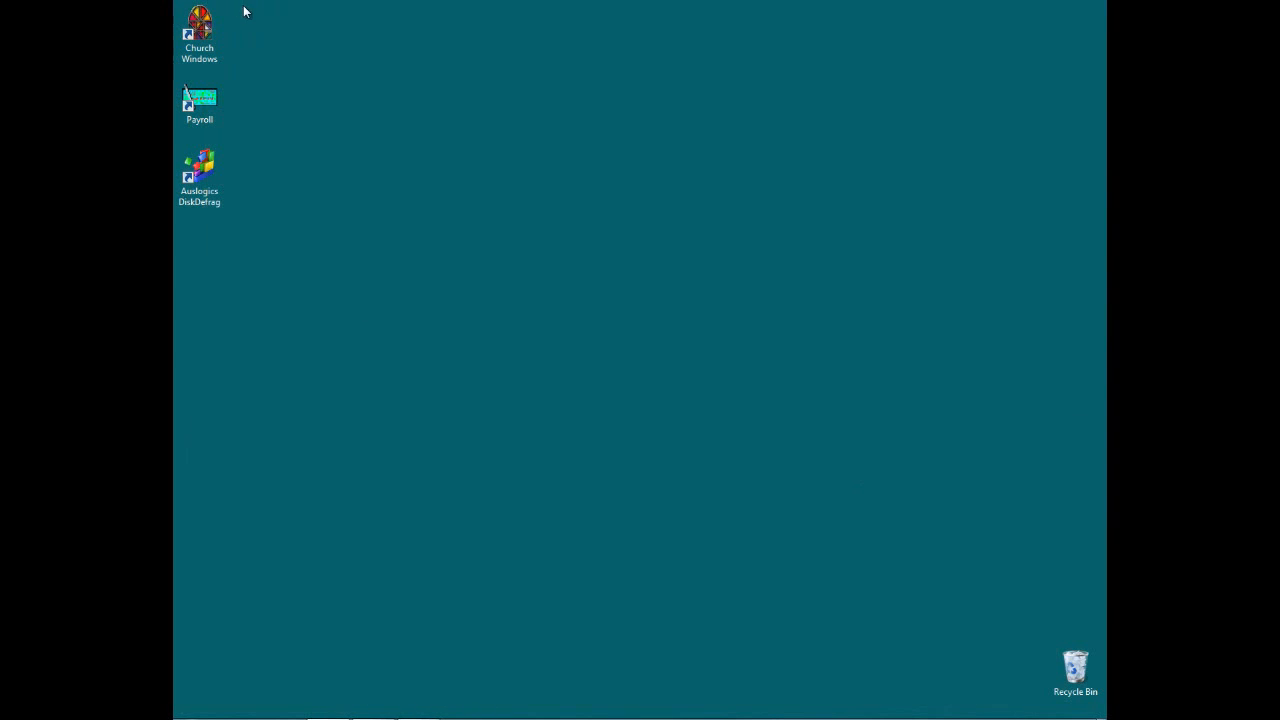
left_click(211, 29)
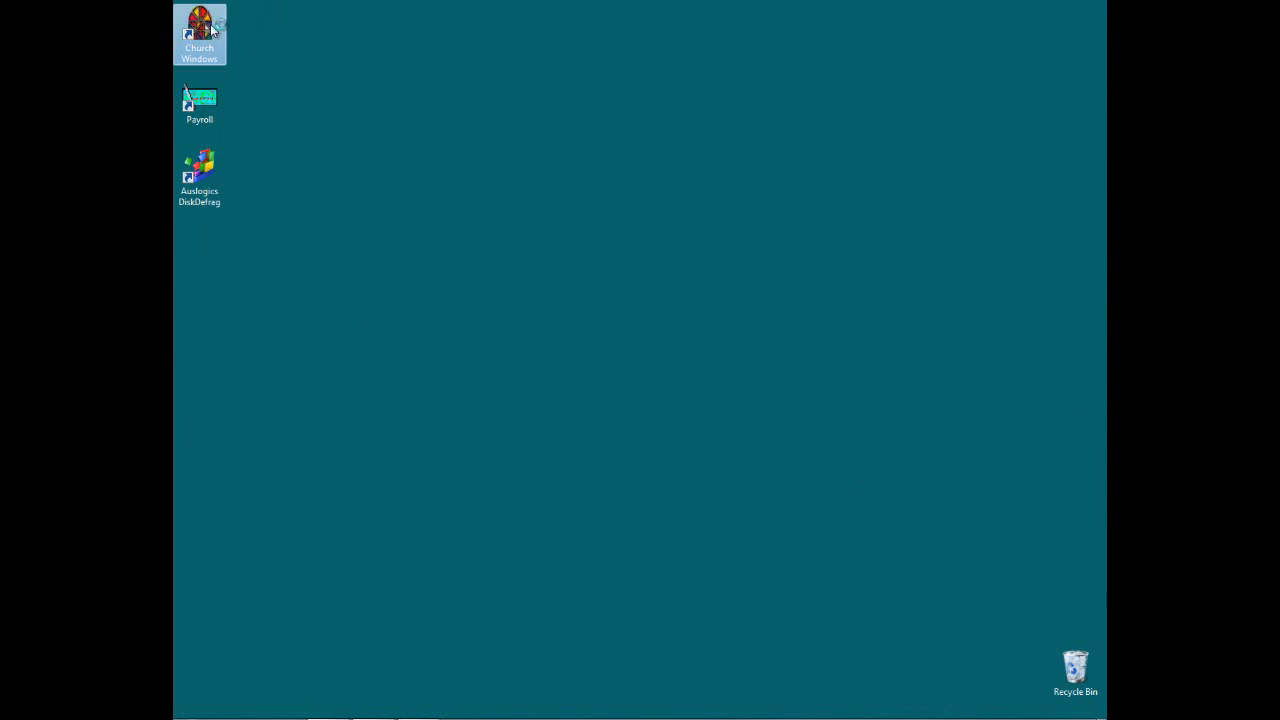
double_click(211, 29)
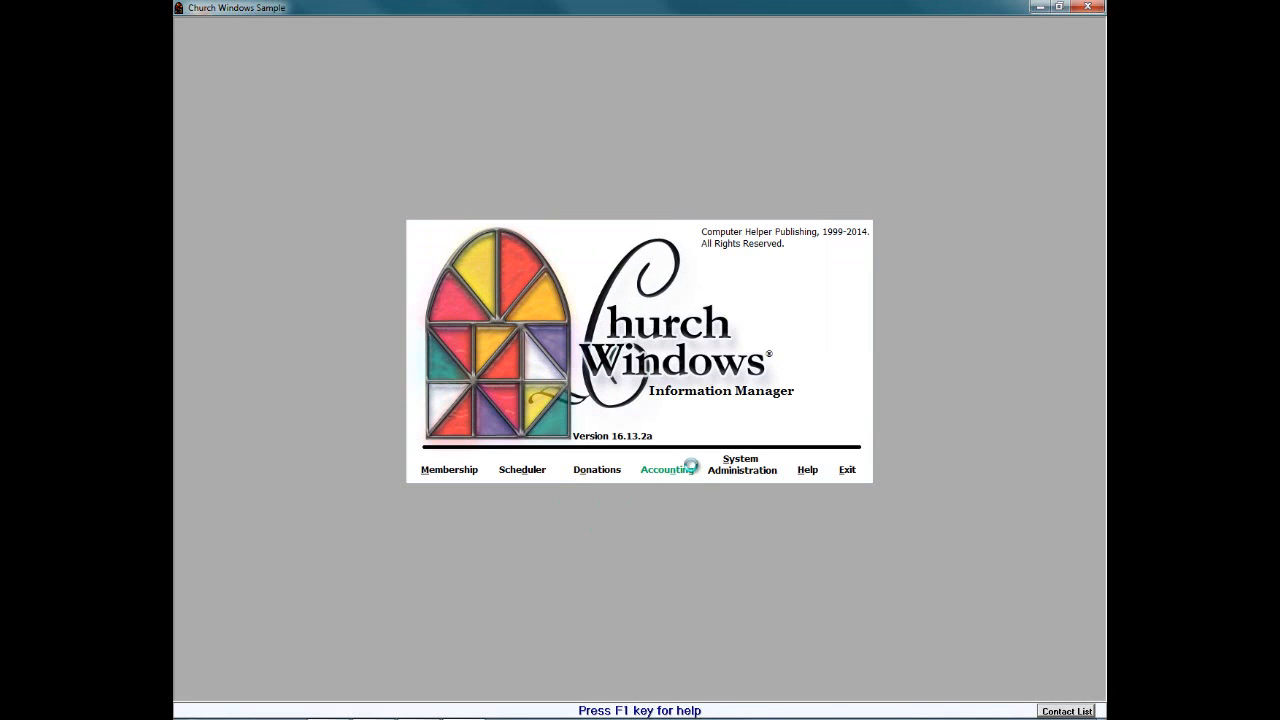
left_click(690, 467)
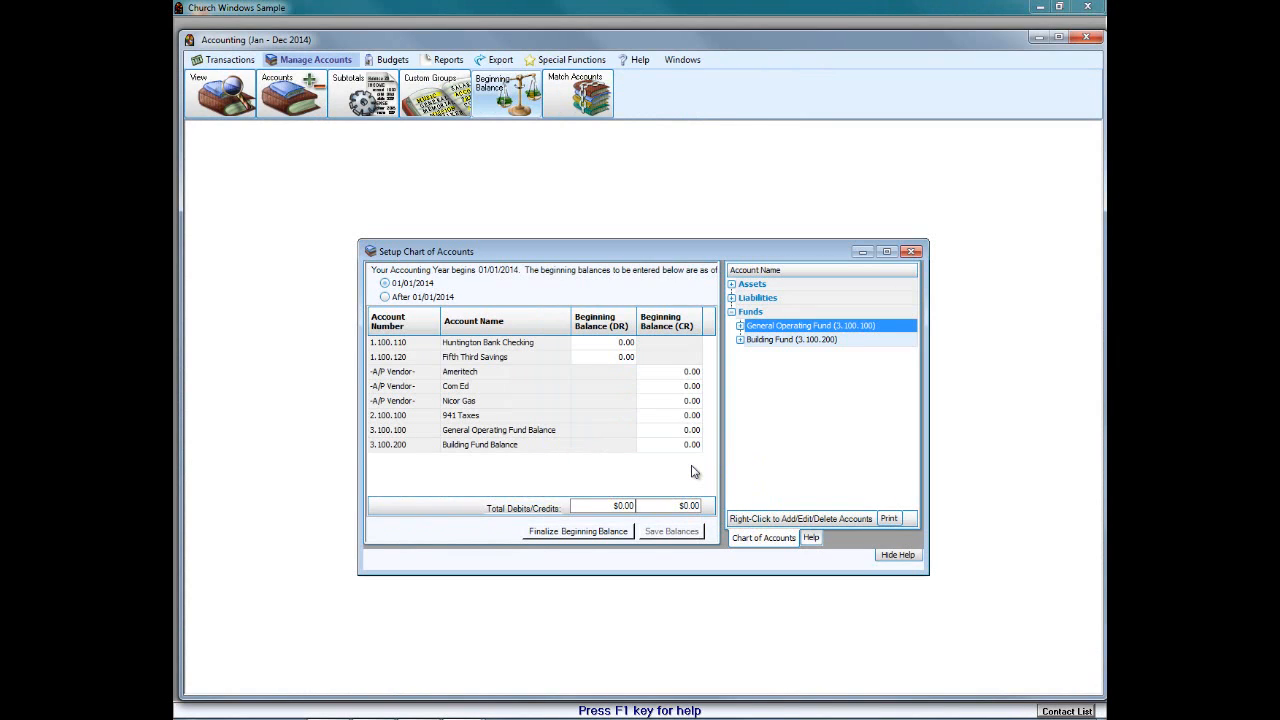
left_click(911, 252)
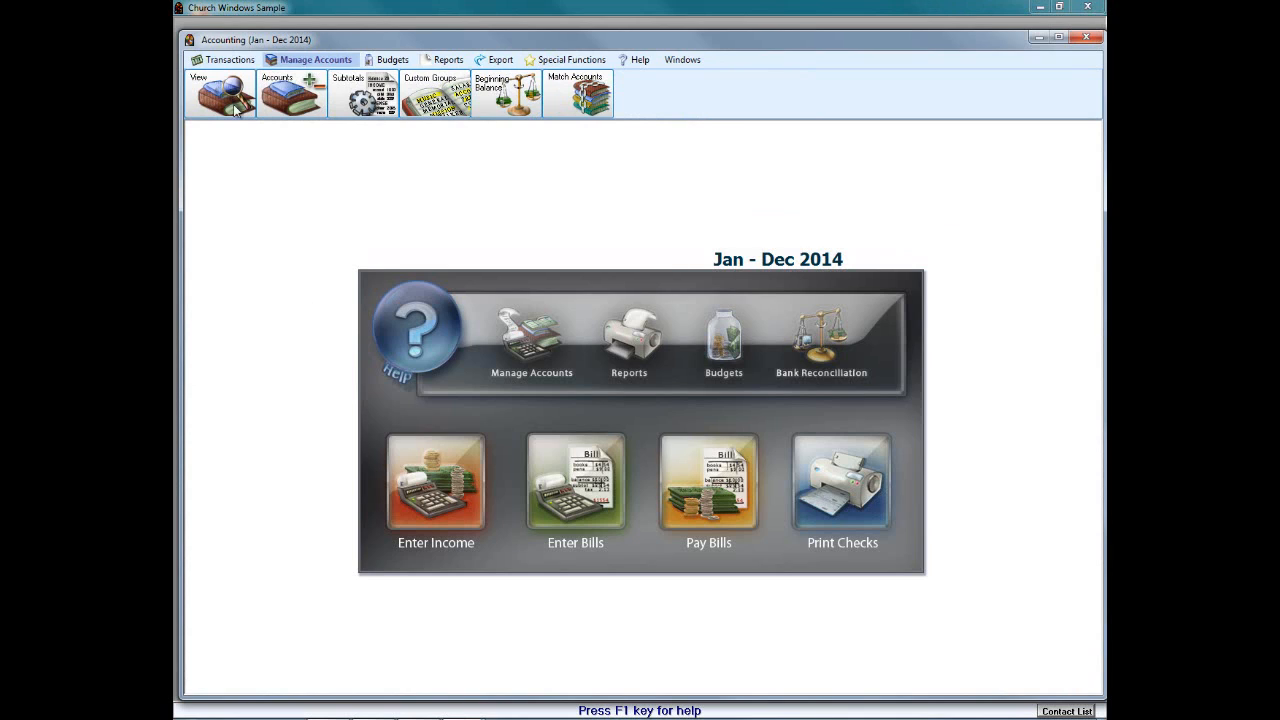
Step: Use Quick Pay to queue the bills entered today for payment, and take Com Ed back out of the batch
left_click(228, 61)
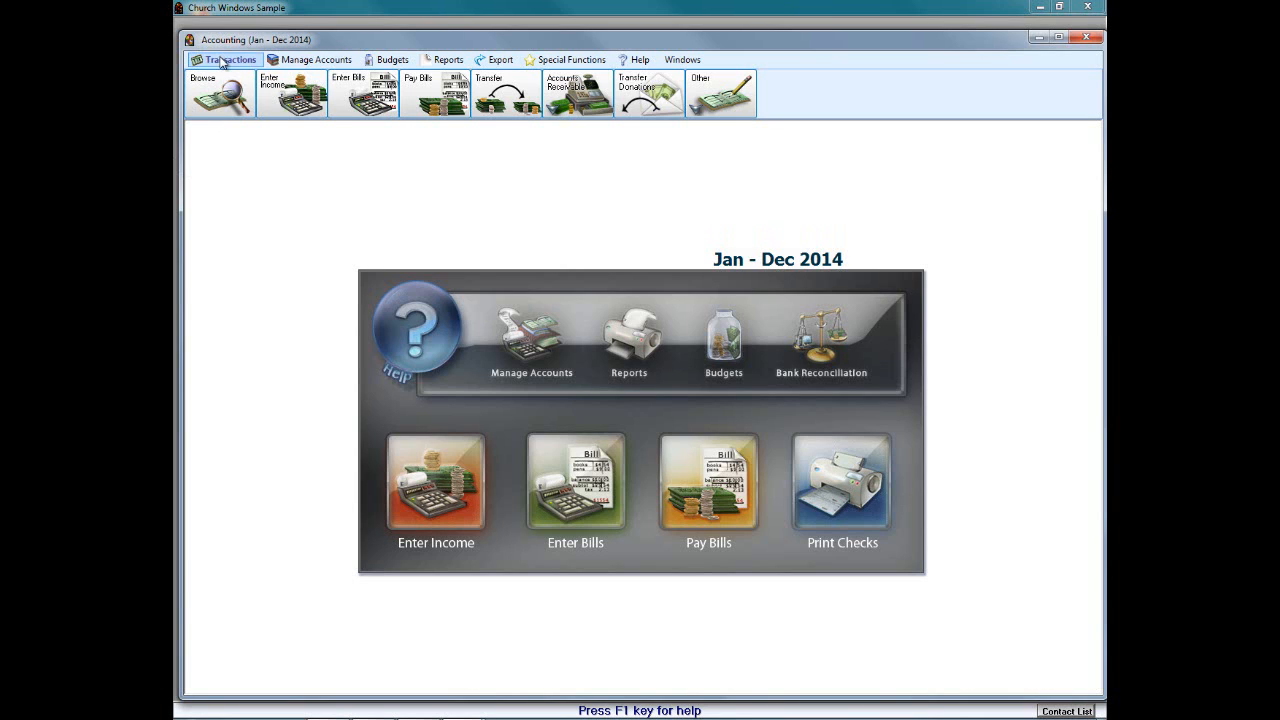
left_click(441, 92)
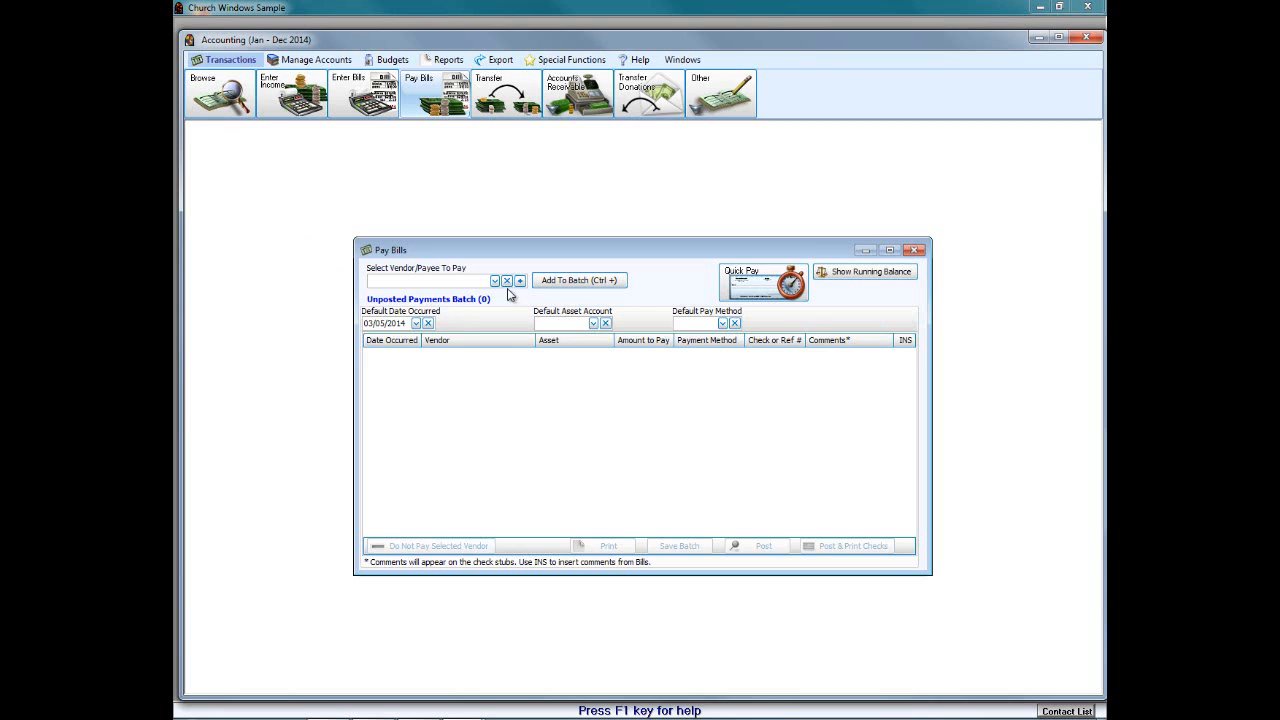
left_click(745, 281)
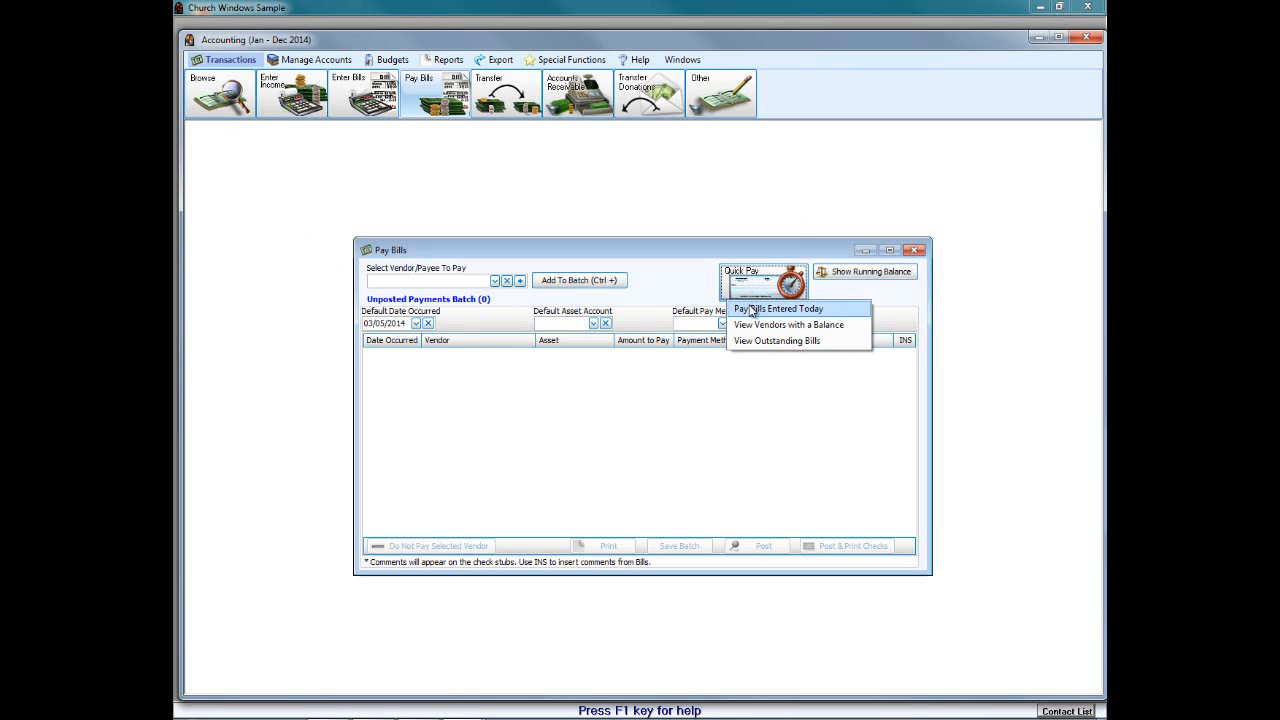
left_click(752, 310)
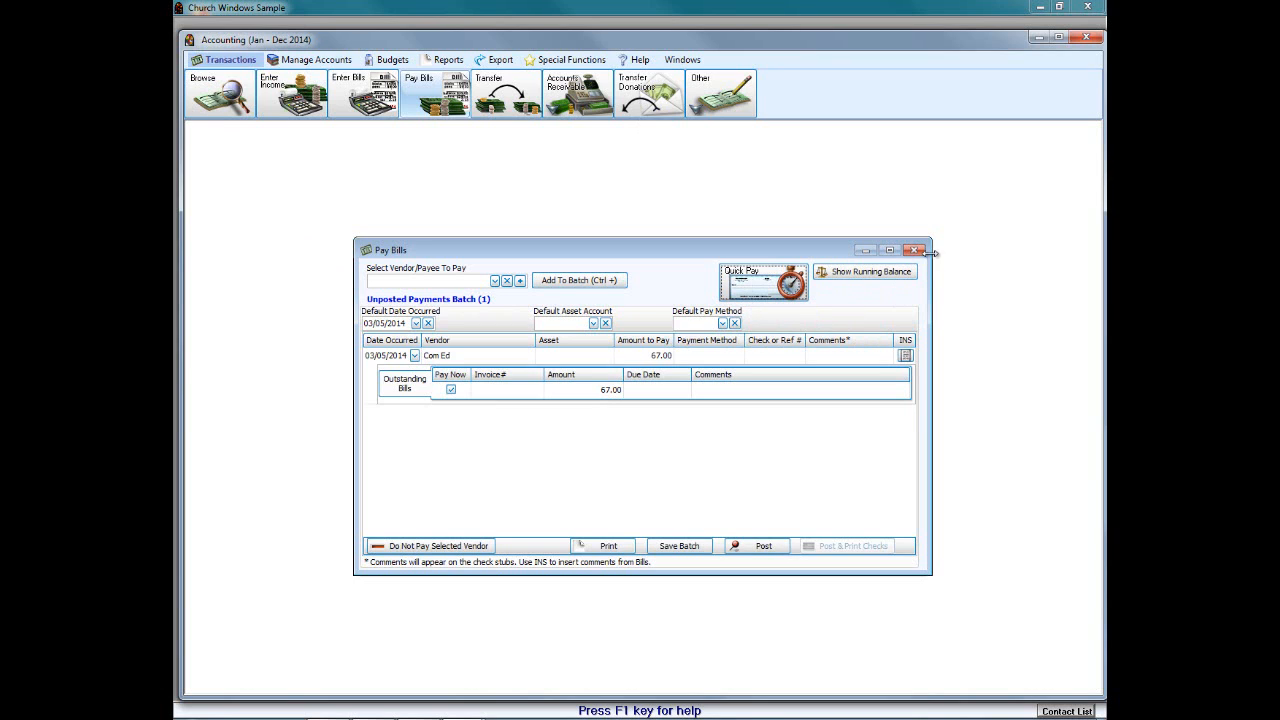
left_click(430, 546)
left_click(708, 403)
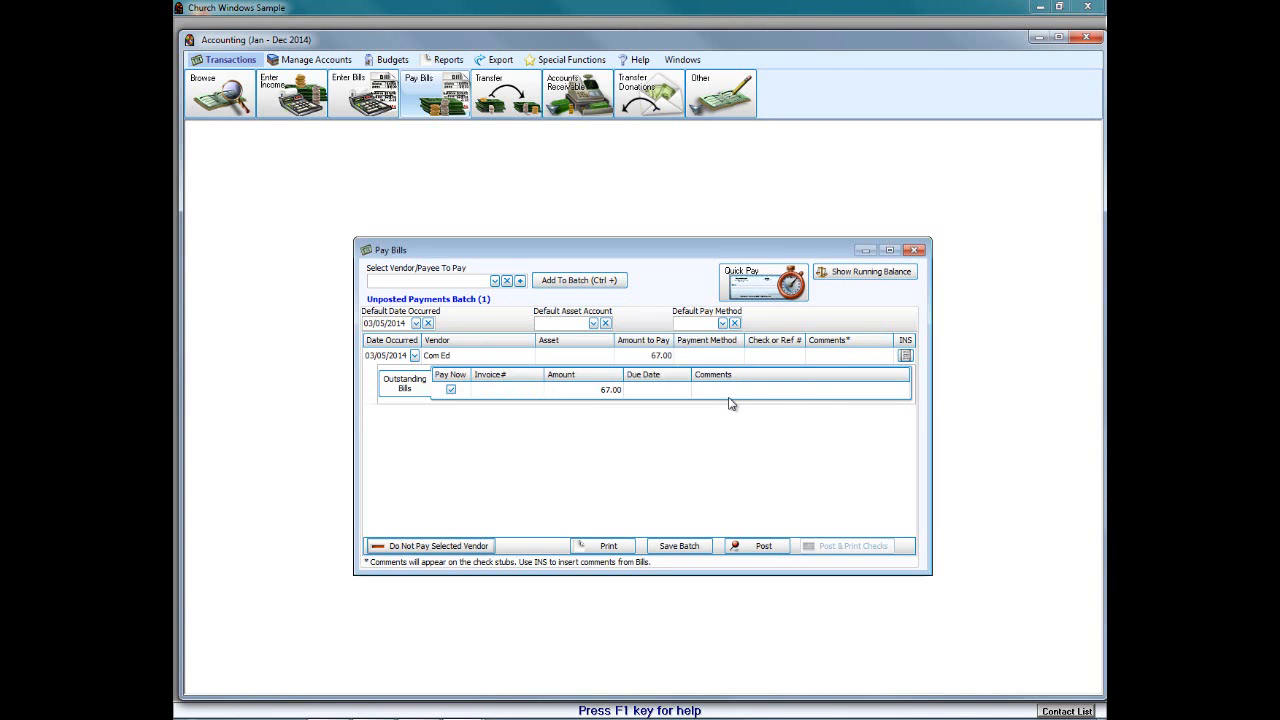
Step: Create a payment for the Com Ed bill from Quick Pay's list of outstanding bills
left_click(739, 283)
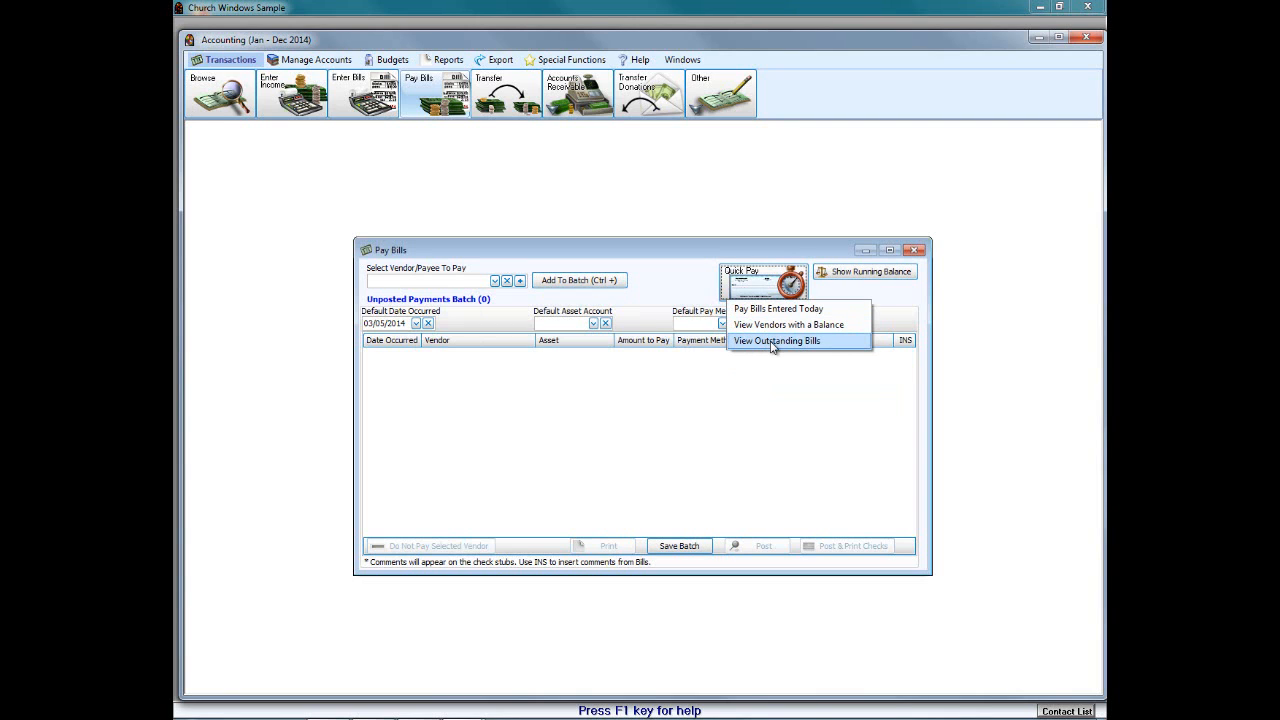
left_click(771, 341)
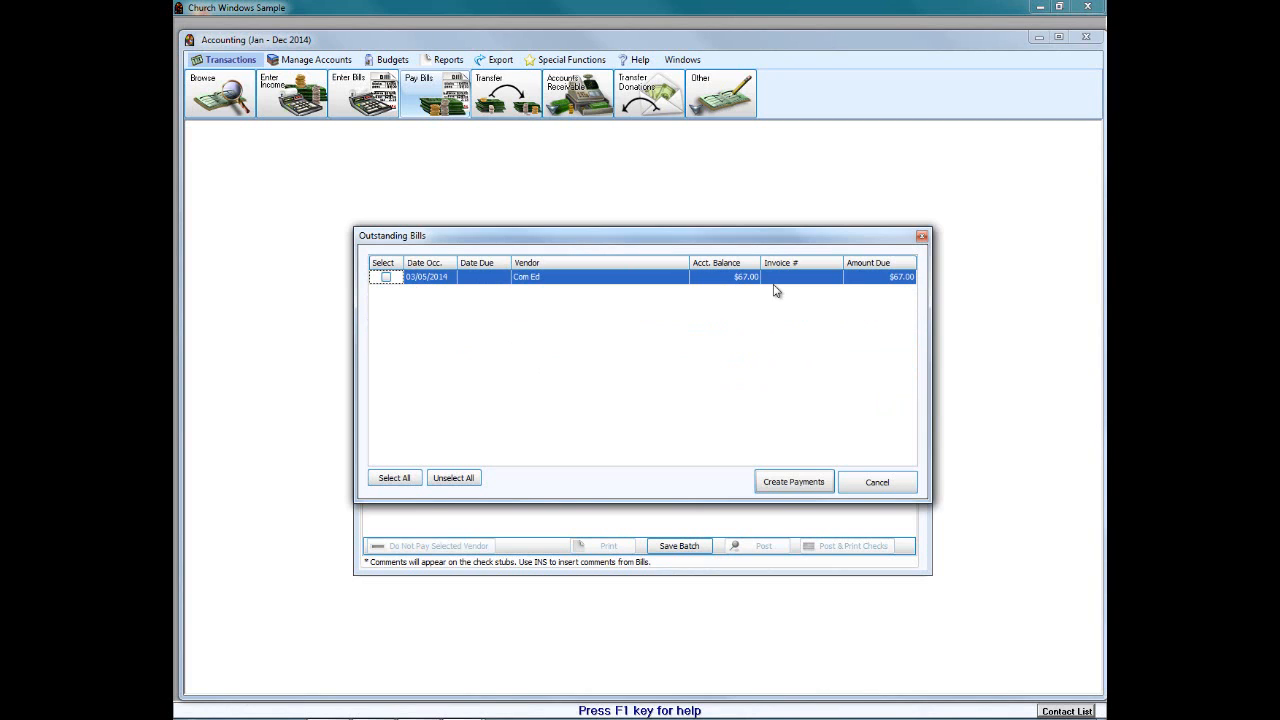
left_click(386, 278)
left_click(785, 486)
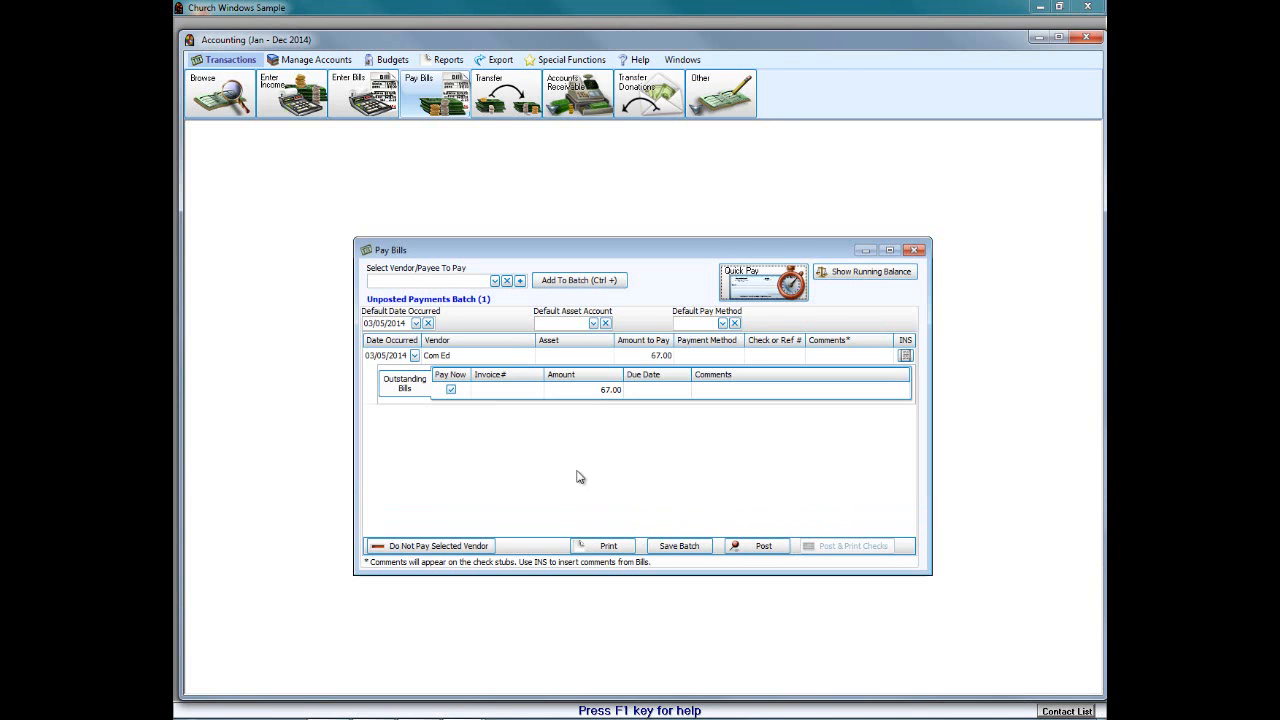
Step: Remove the Com Ed payment from the unposted payments batch and close bill payment
left_click(425, 547)
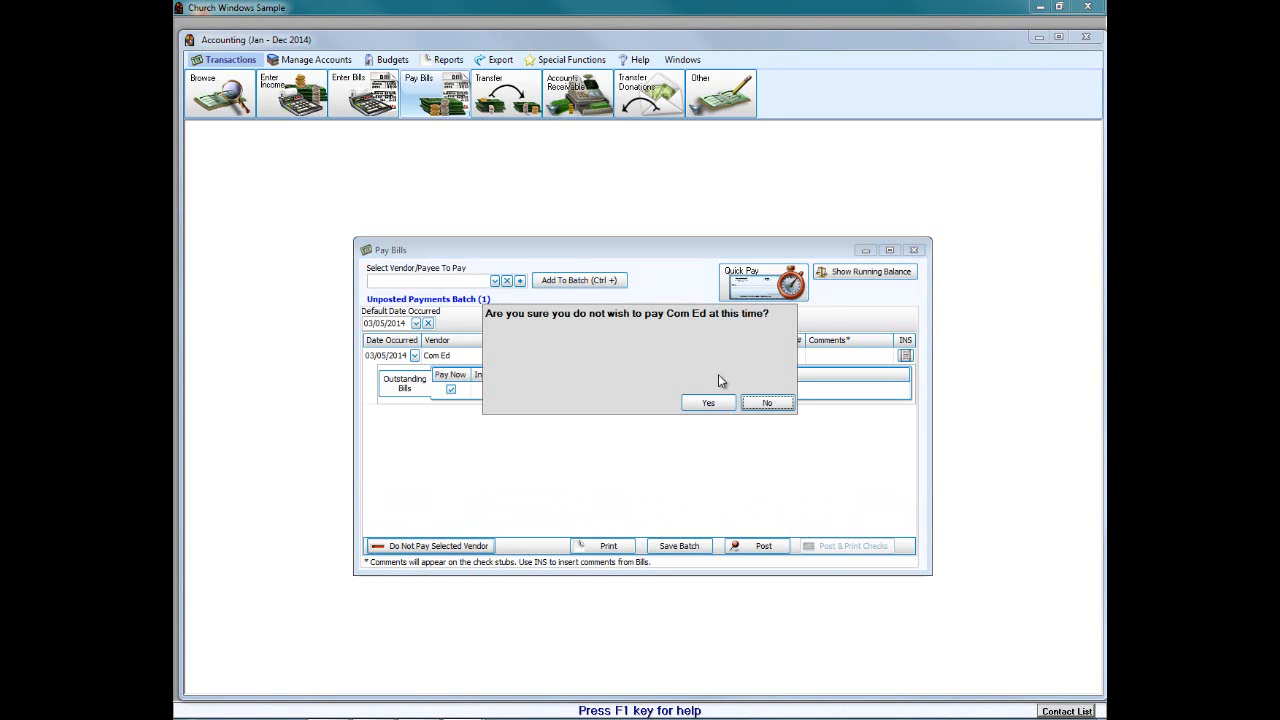
left_click(722, 403)
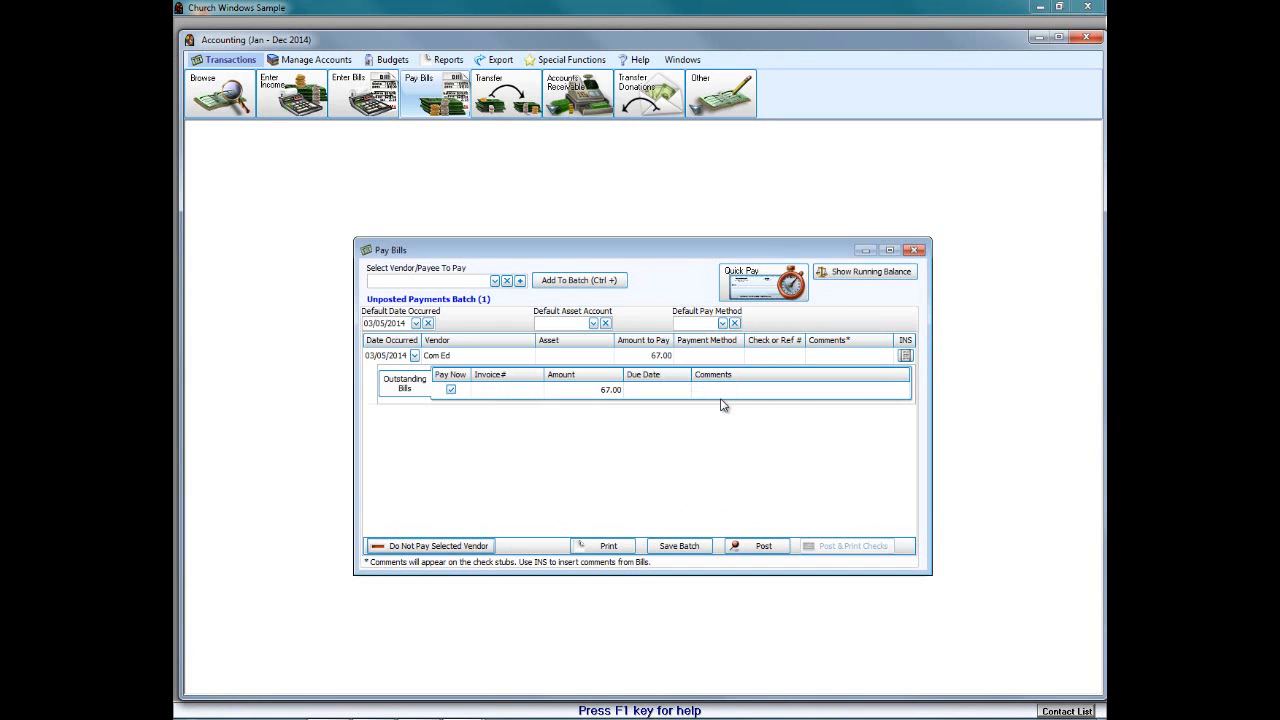
left_click(915, 249)
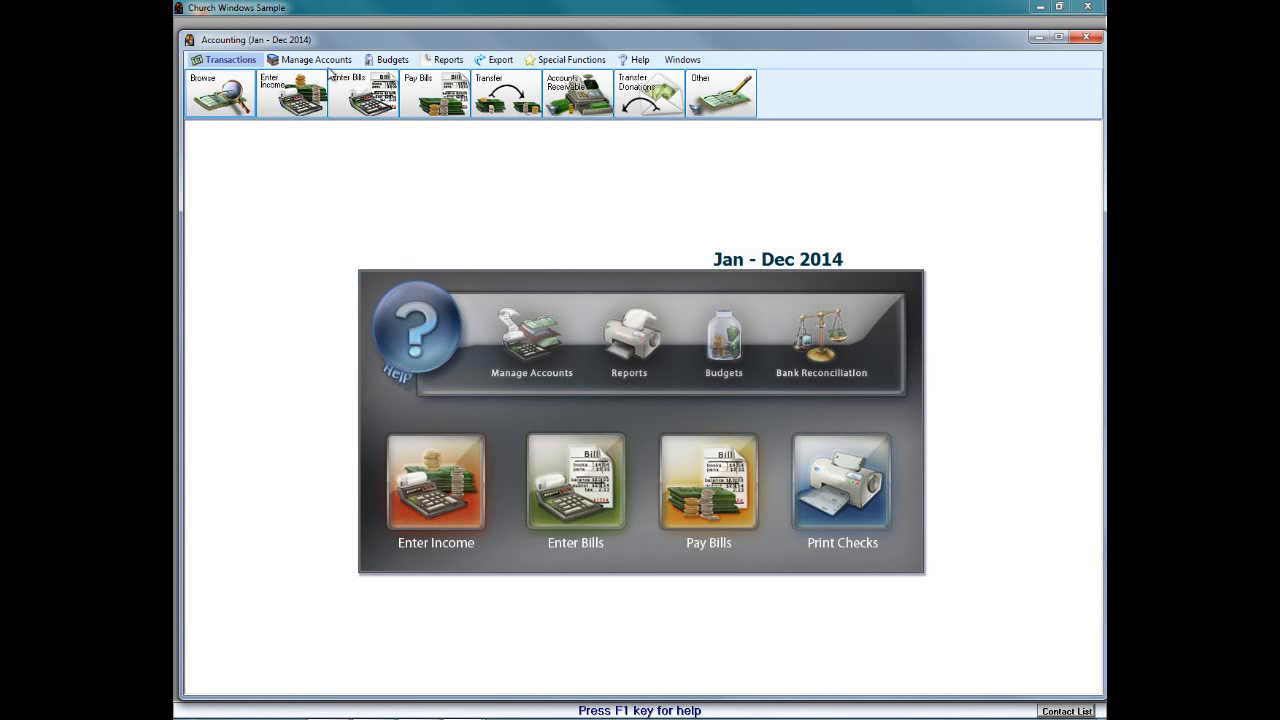
Step: Enter 612 as the beginning credit balance of the 941 Taxes account
left_click(323, 62)
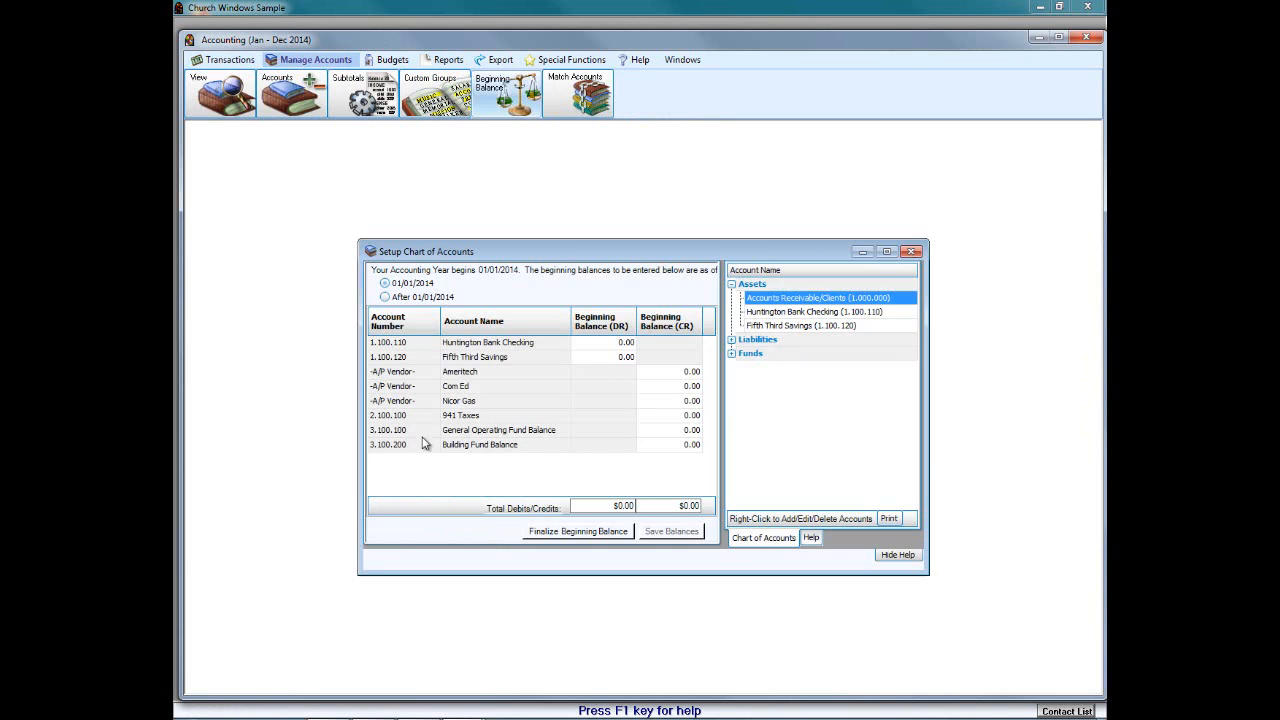
left_click(689, 417)
type("612")
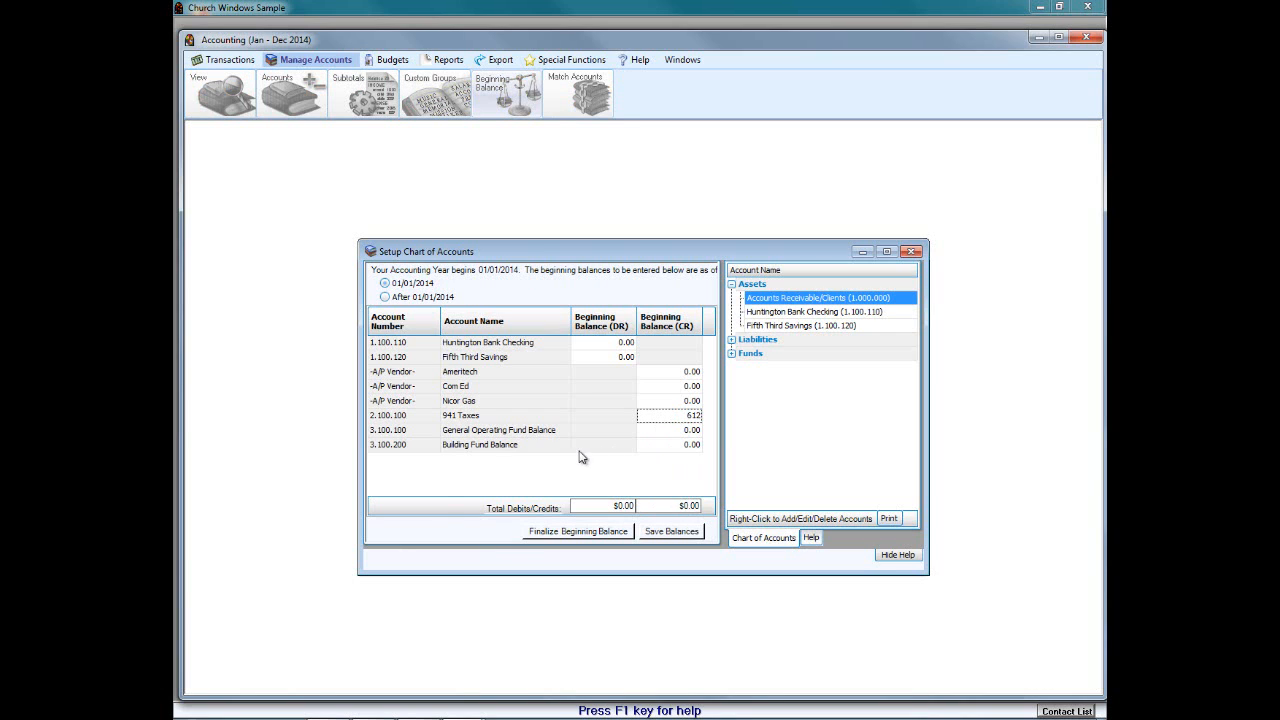
Step: Save the beginning balances with the 941 Taxes entry and close the chart of accounts setup
key("Return")
left_click(912, 252)
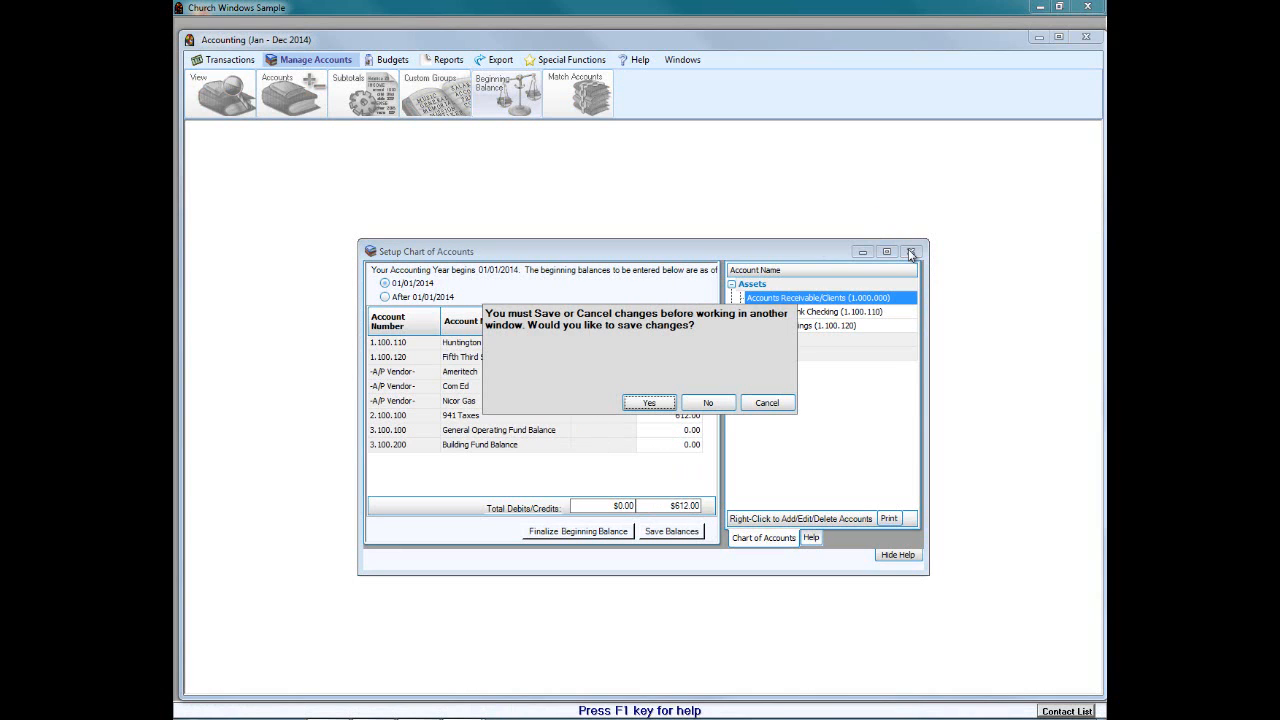
left_click(650, 403)
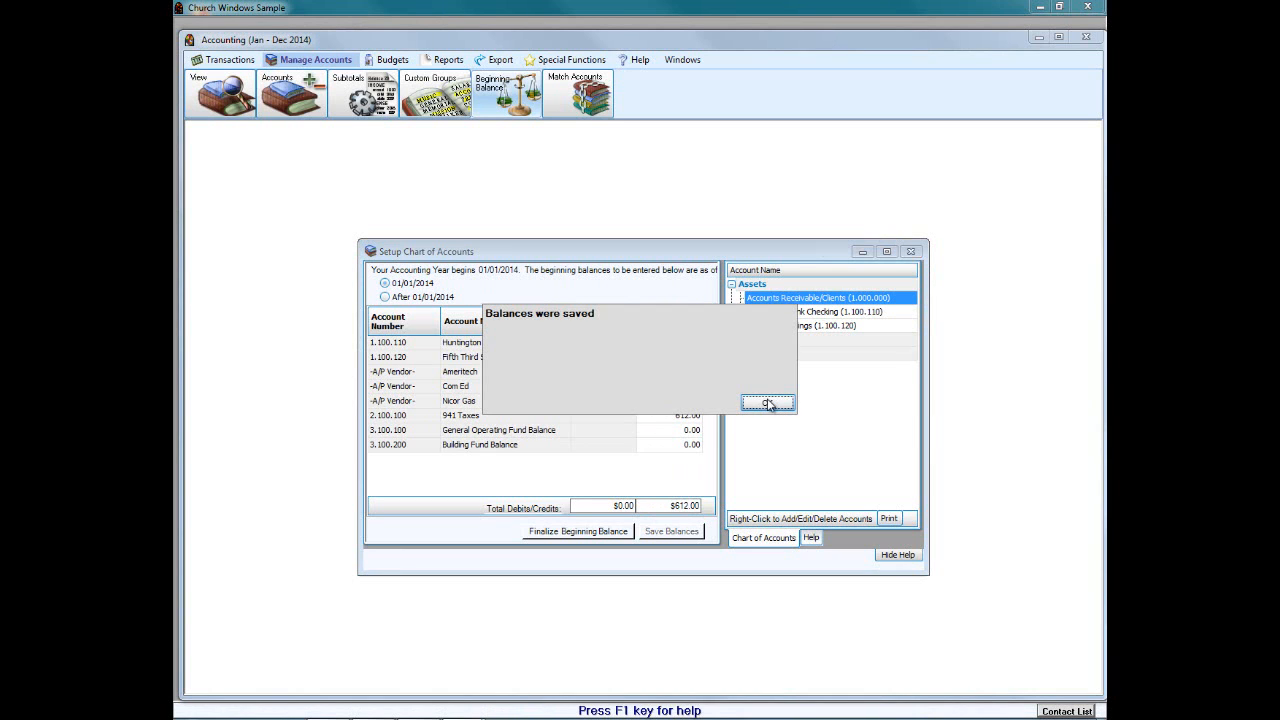
left_click(767, 401)
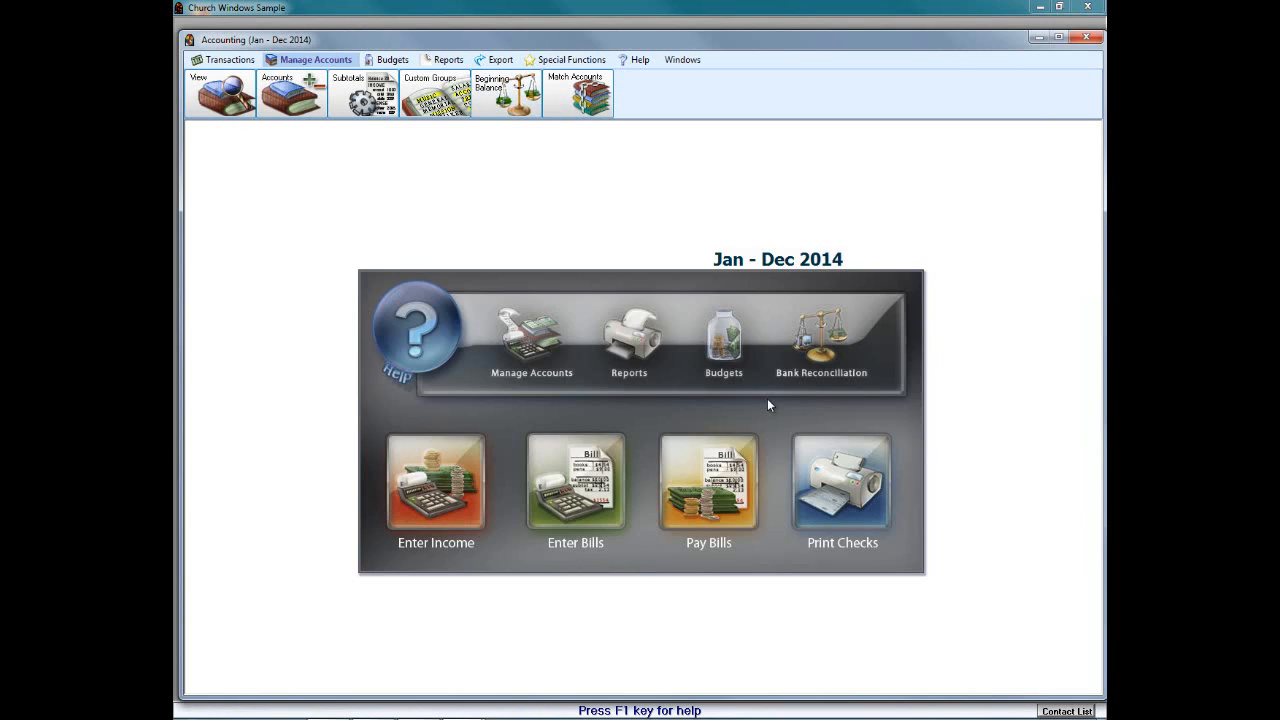
Step: Review Quick Pay's list of outstanding bills in bill payment, and leave it without creating payments
left_click(222, 59)
left_click(421, 86)
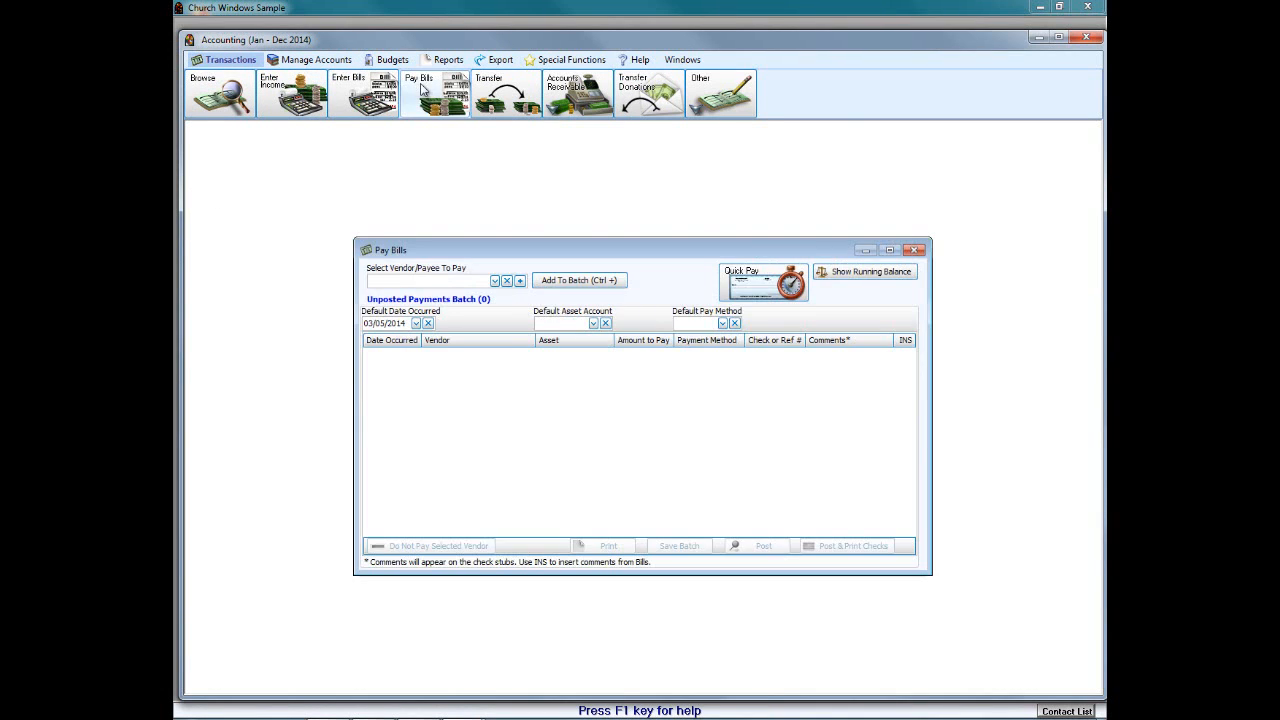
left_click(766, 289)
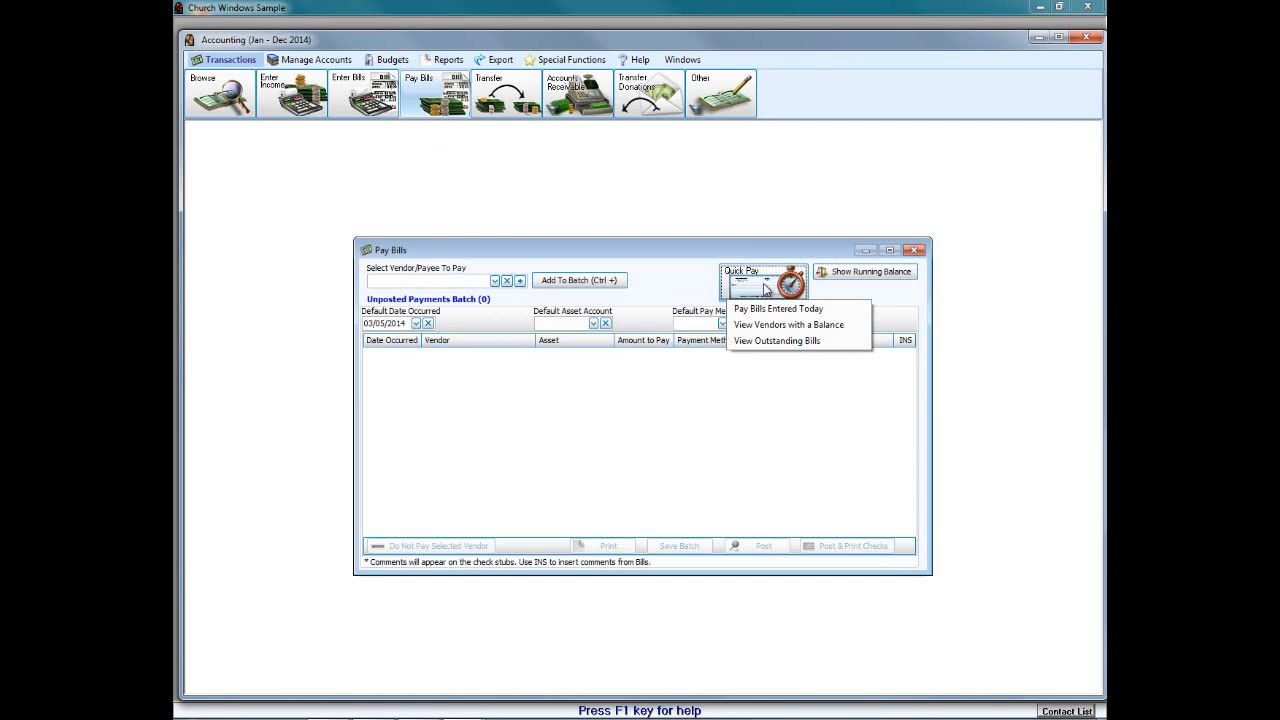
left_click(775, 341)
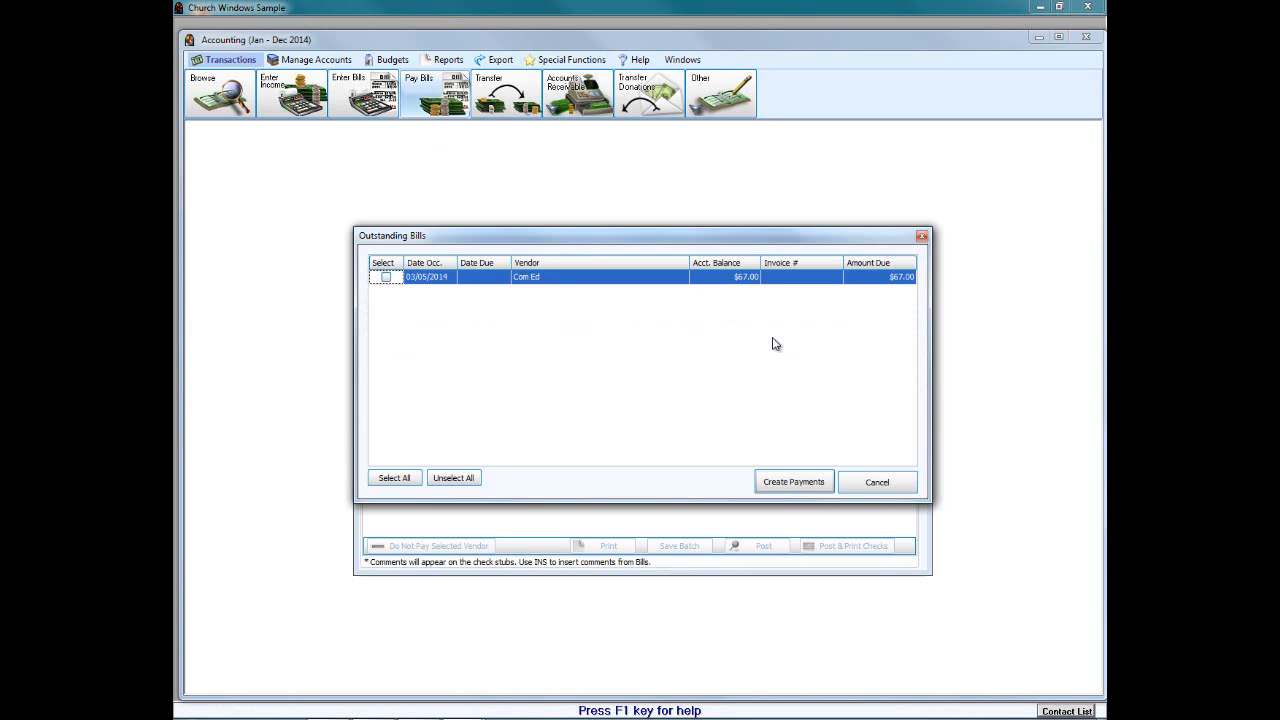
left_click(869, 483)
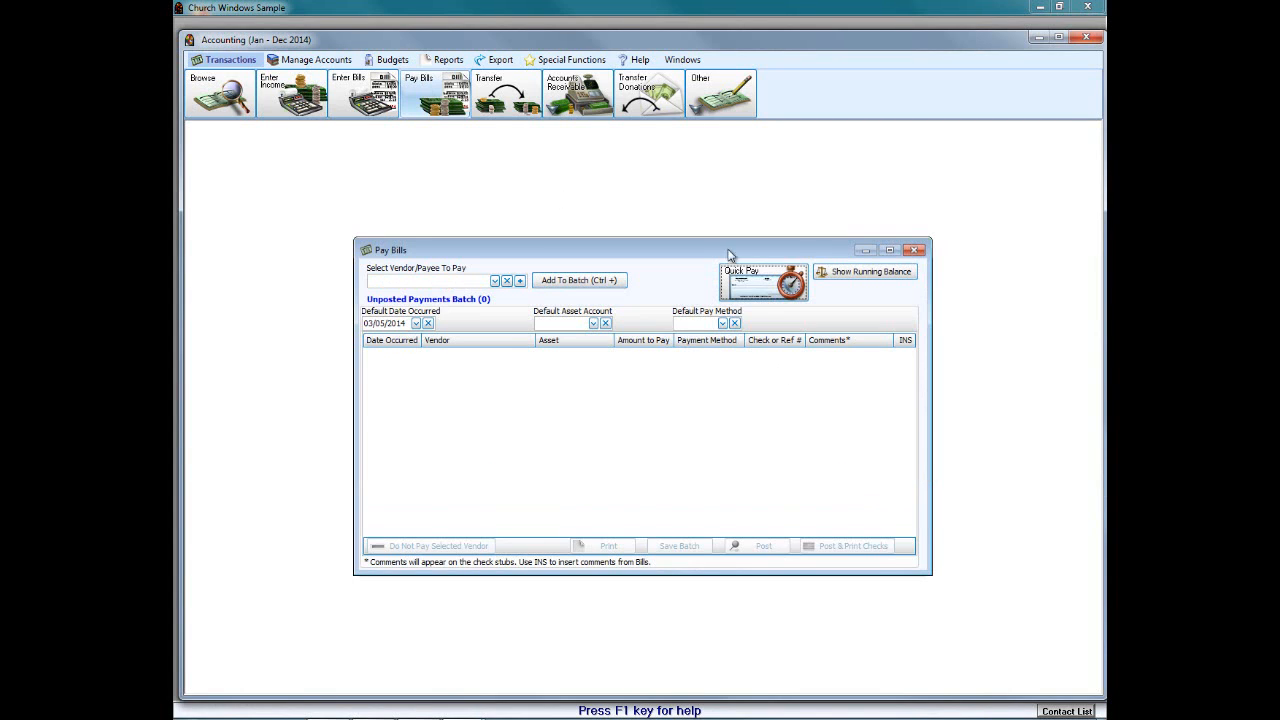
Step: Check Quick Pay's list of vendors with a balance for 941 Taxes and Com Ed, creating no payments, and close bill payment
left_click(750, 290)
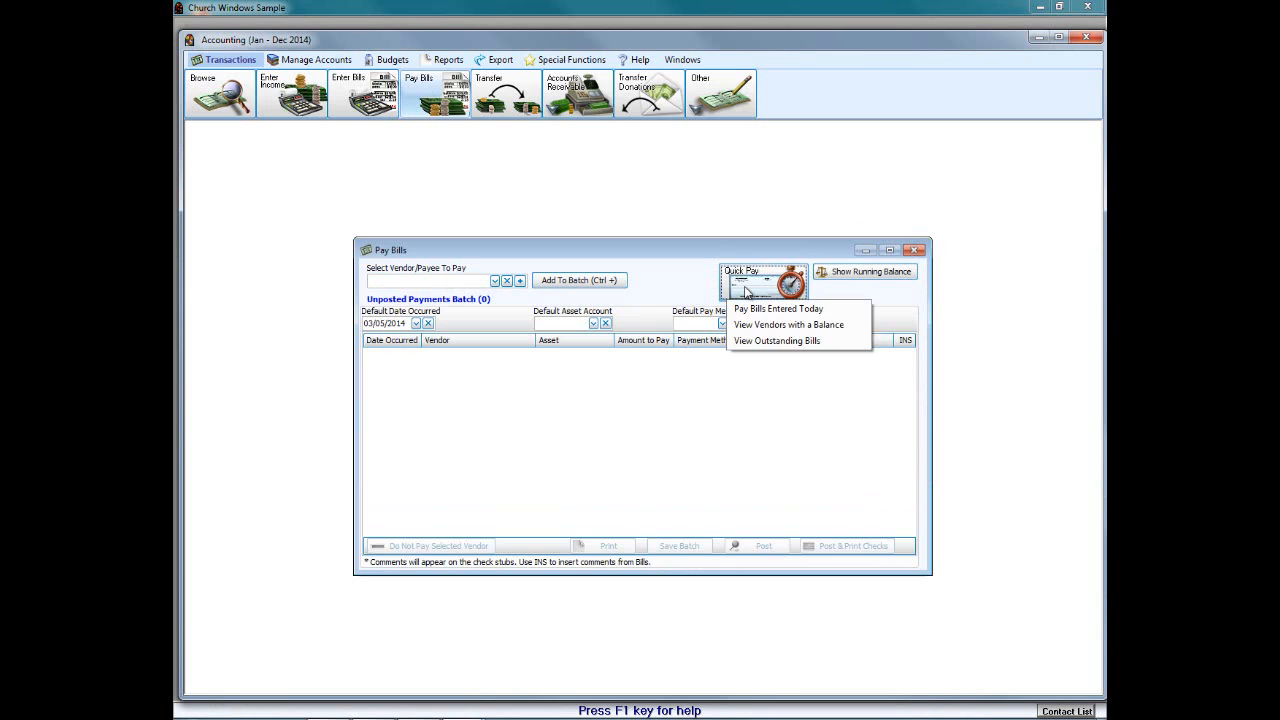
left_click(809, 325)
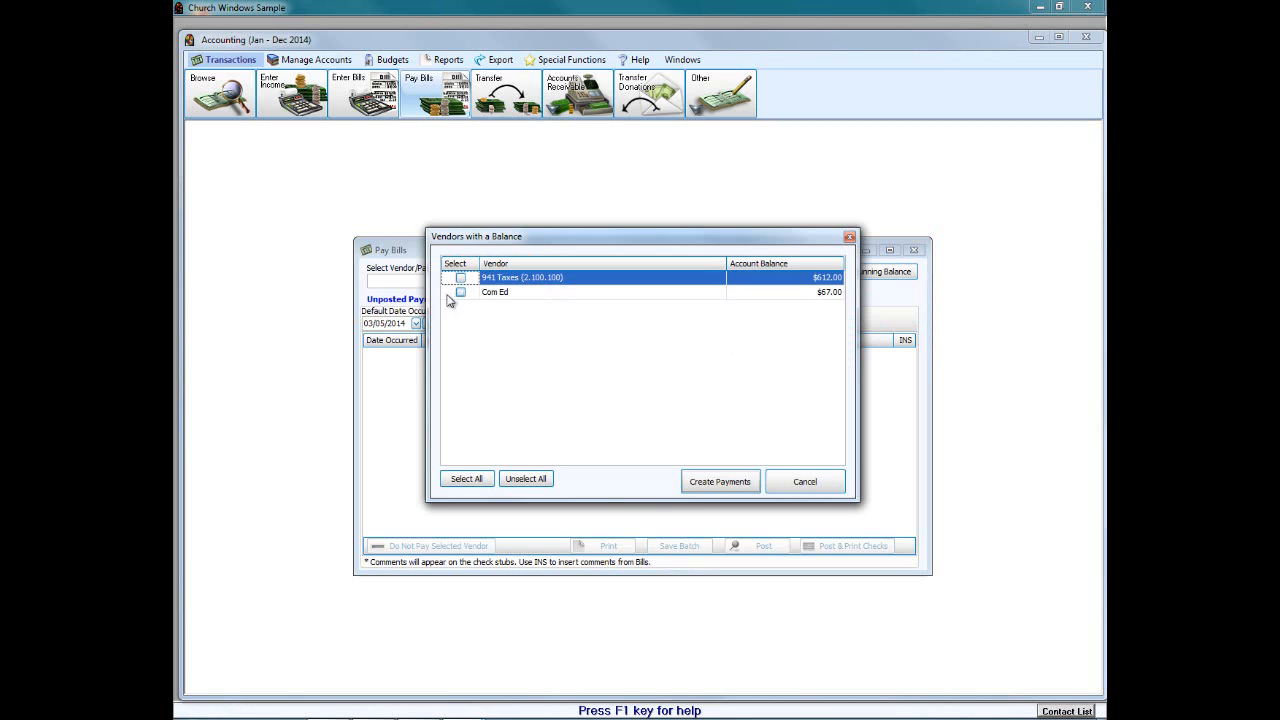
left_click(527, 296)
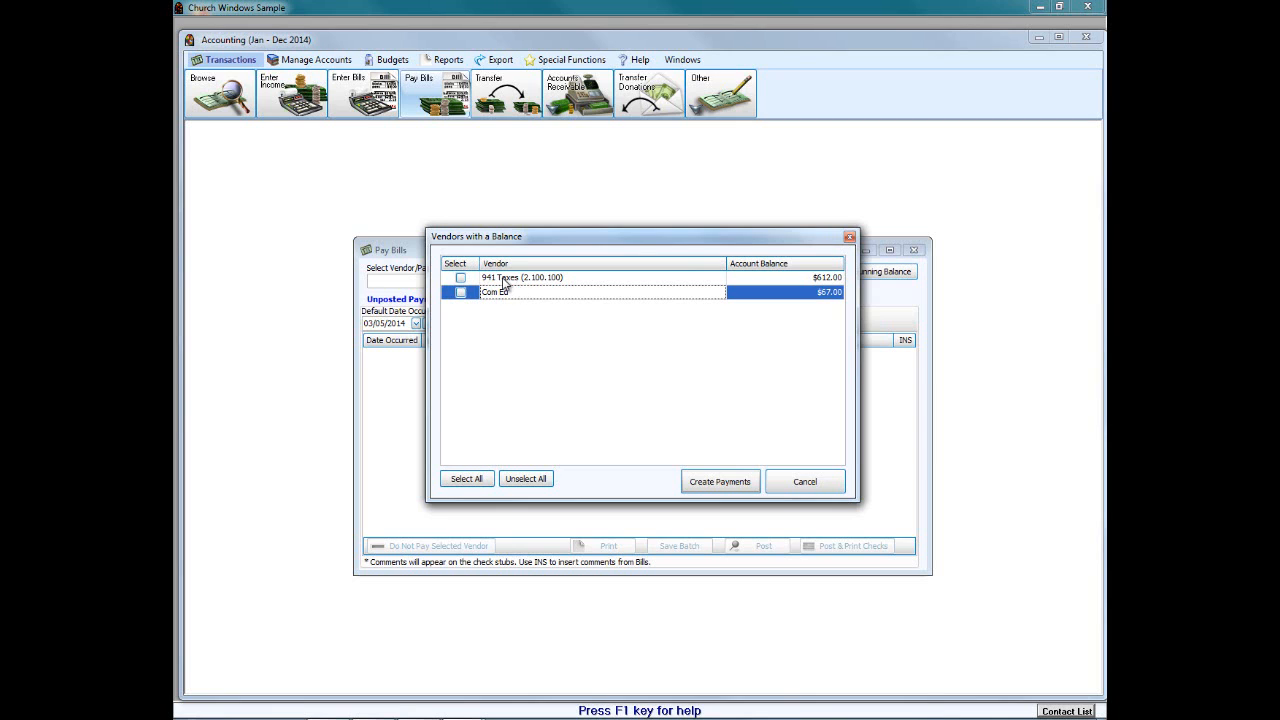
left_click(506, 280)
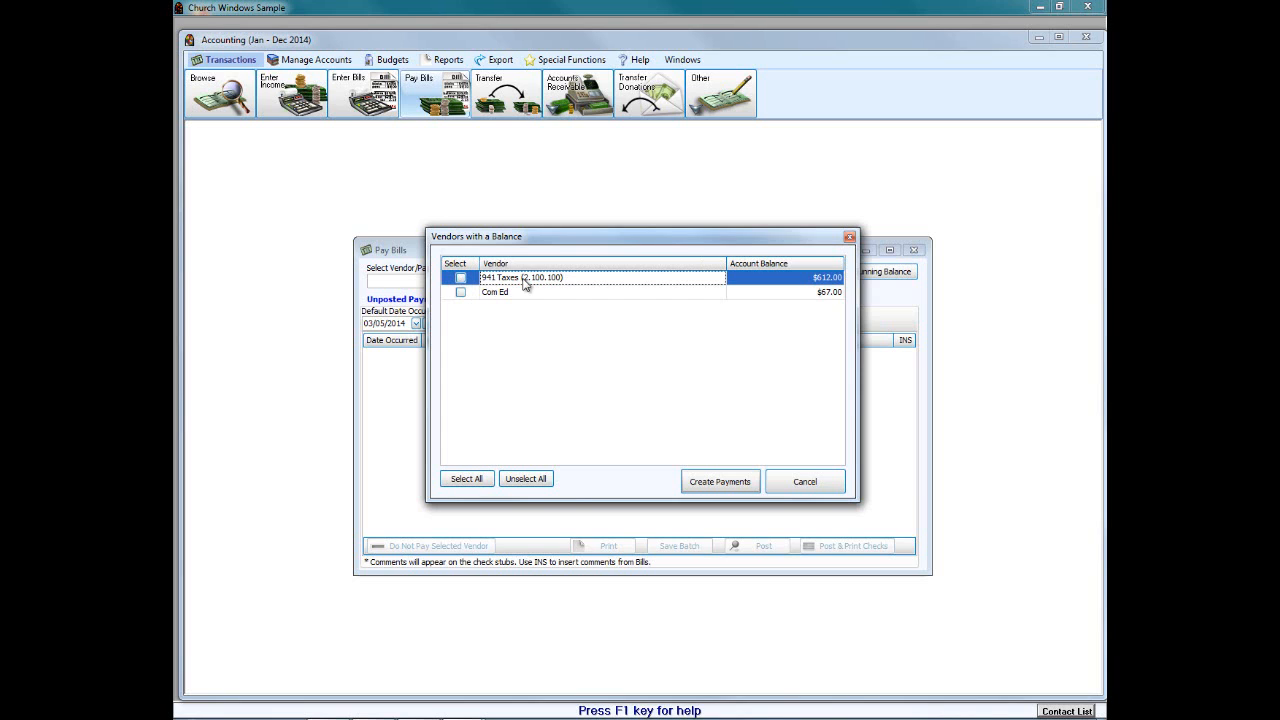
left_click(818, 484)
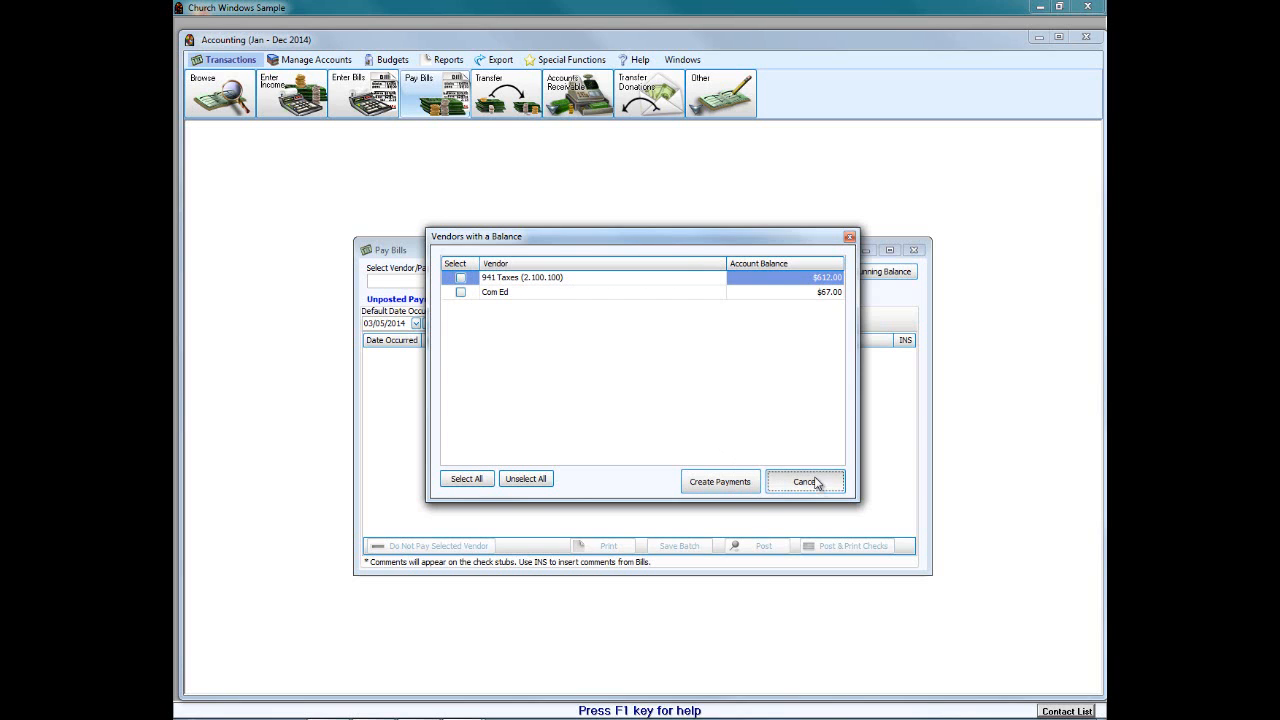
left_click(818, 484)
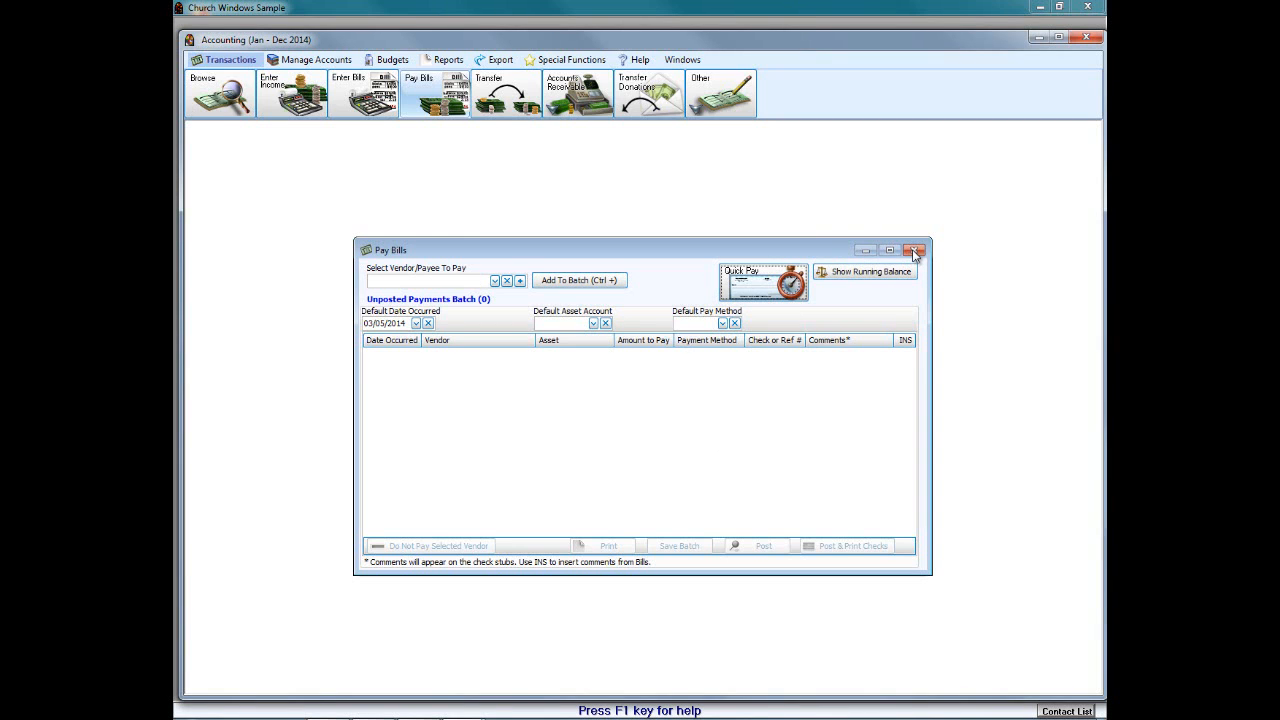
left_click(914, 251)
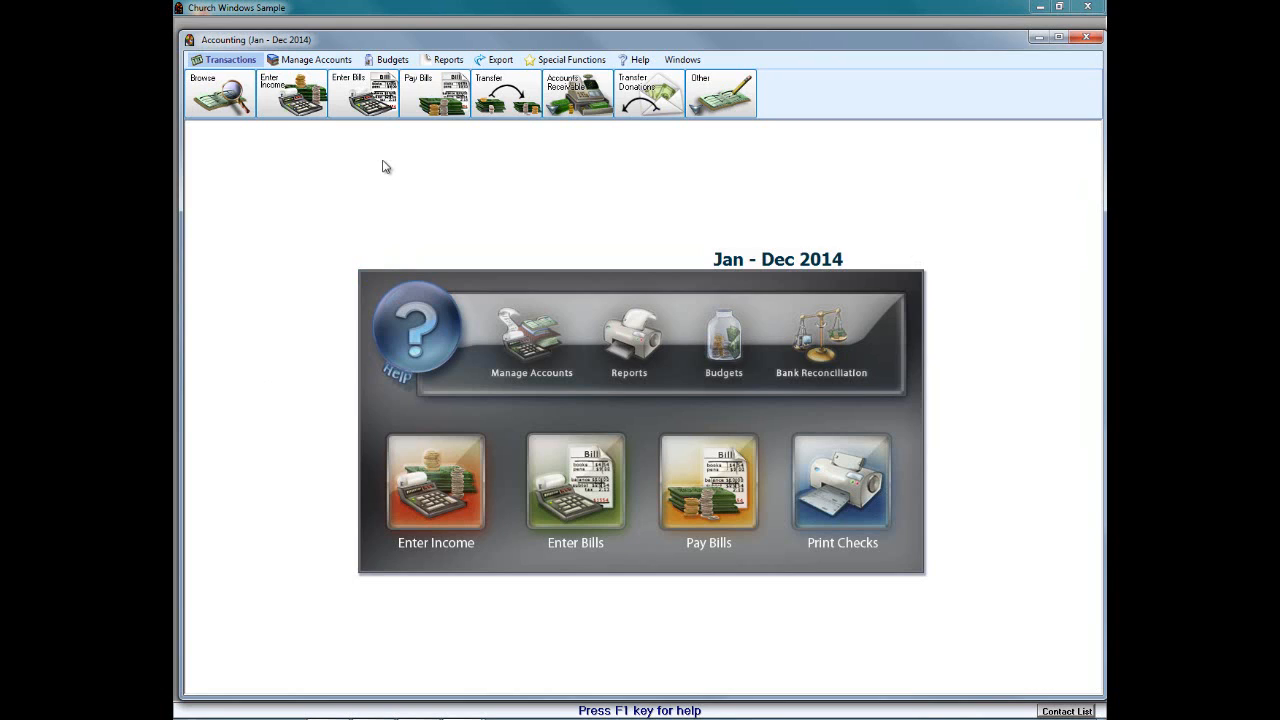
Step: Generate a preview of the General Ledger transaction report for all accounts with the default options
left_click(443, 59)
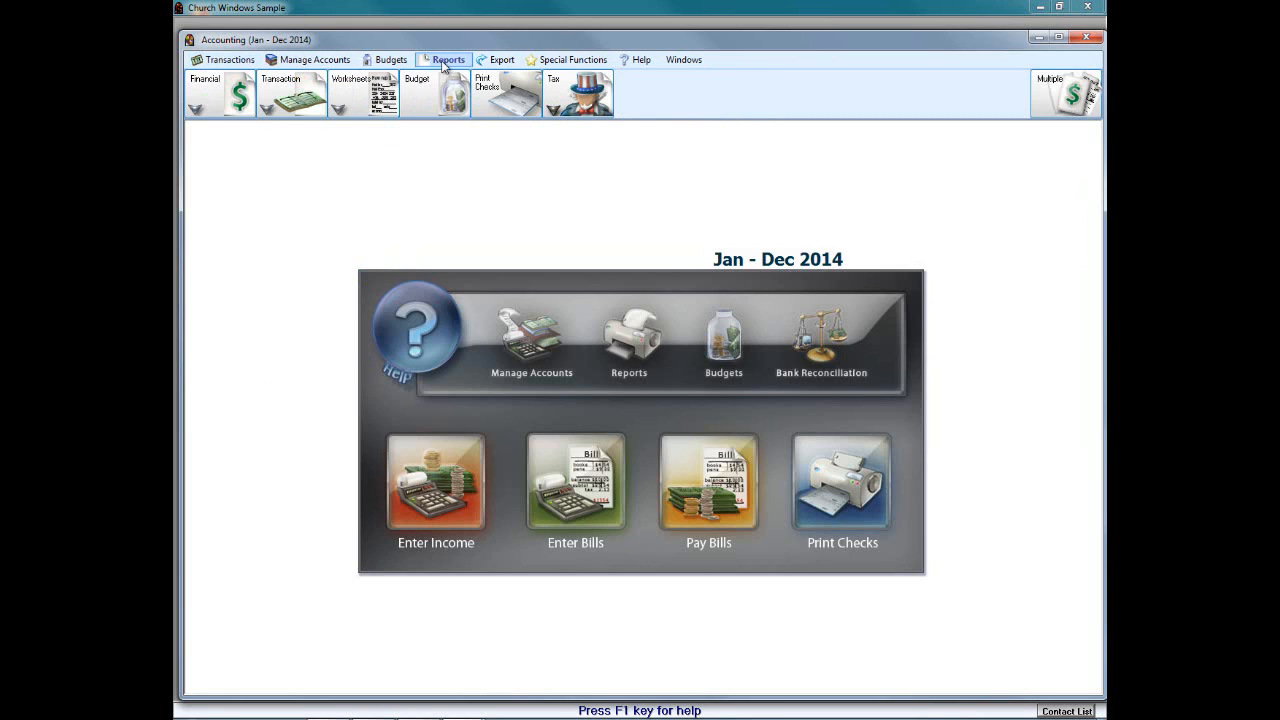
left_click(292, 110)
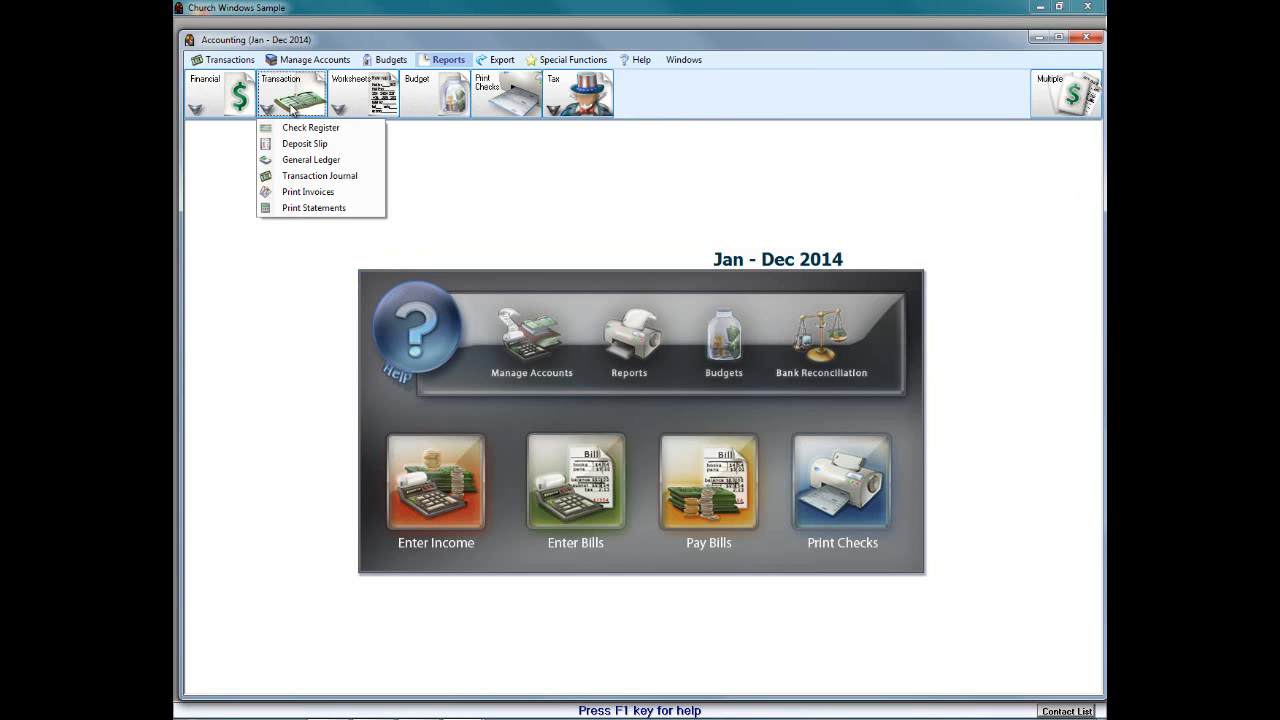
left_click(305, 160)
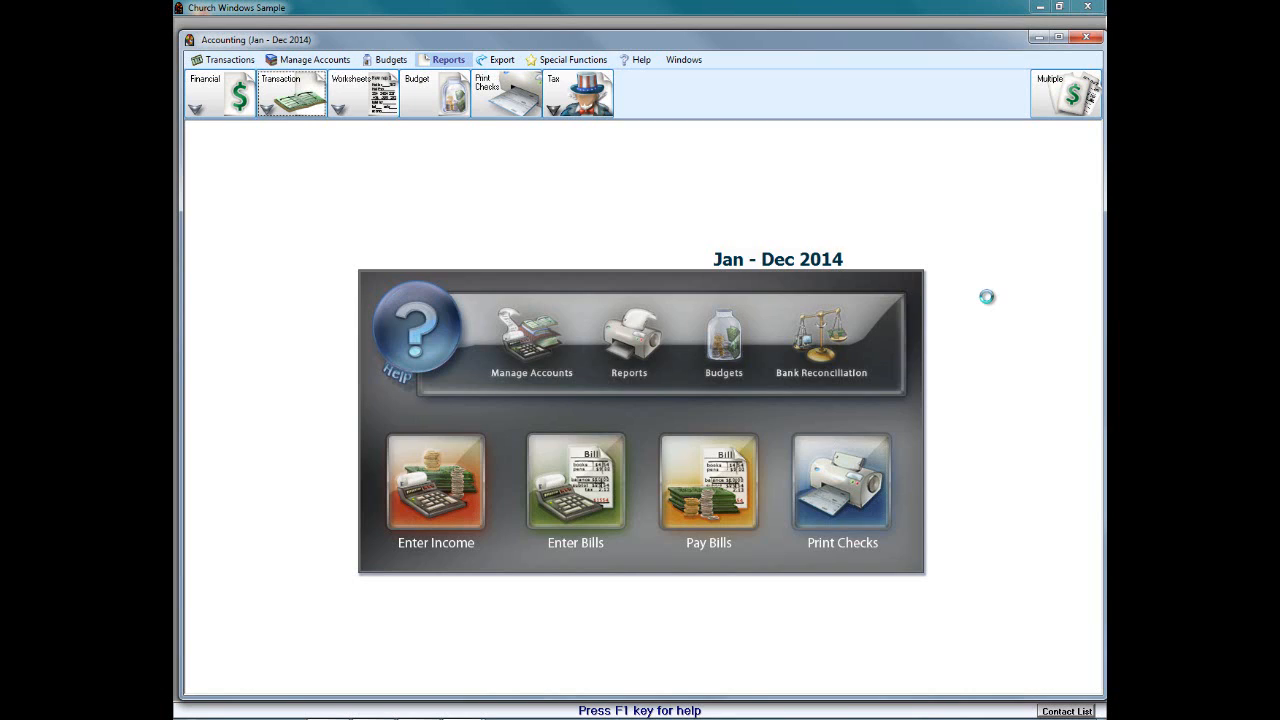
left_click(619, 363)
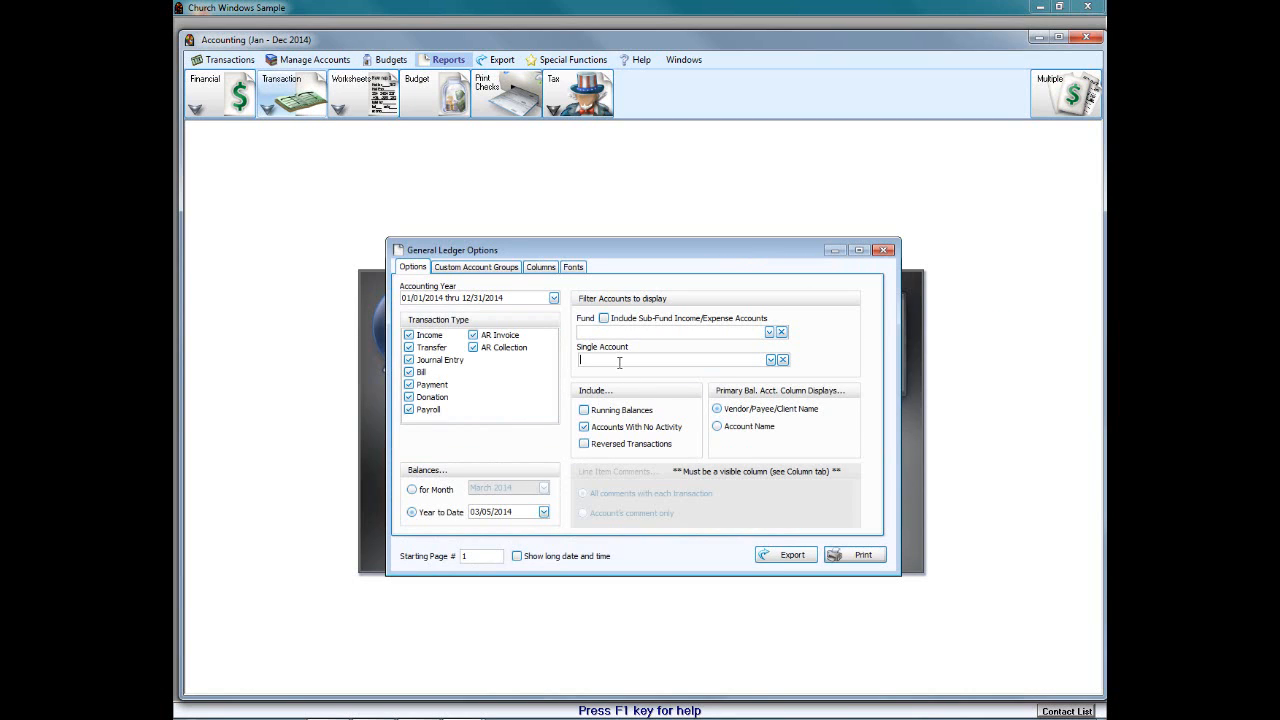
left_click(855, 557)
left_click(862, 558)
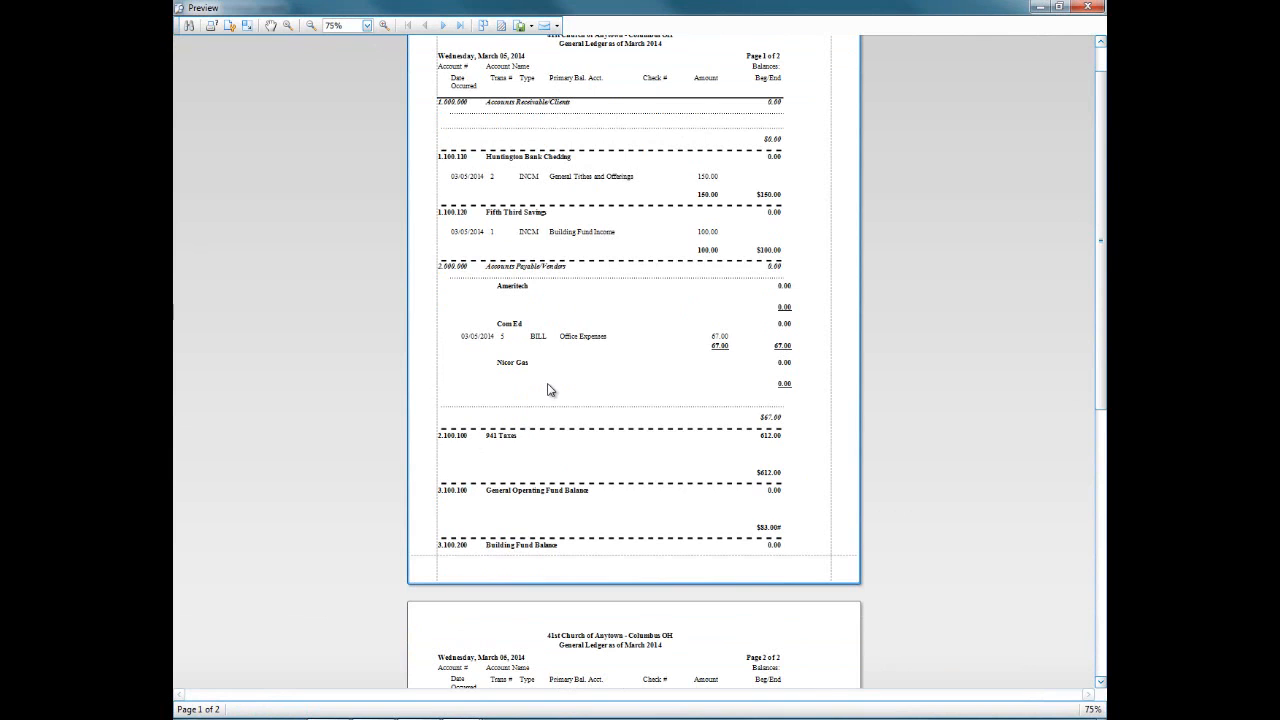
Step: Examine the payable vendors' bills and balances and the 941 Taxes account in the enlarged General Ledger preview, and close the report
scroll(553, 391, "down", 1)
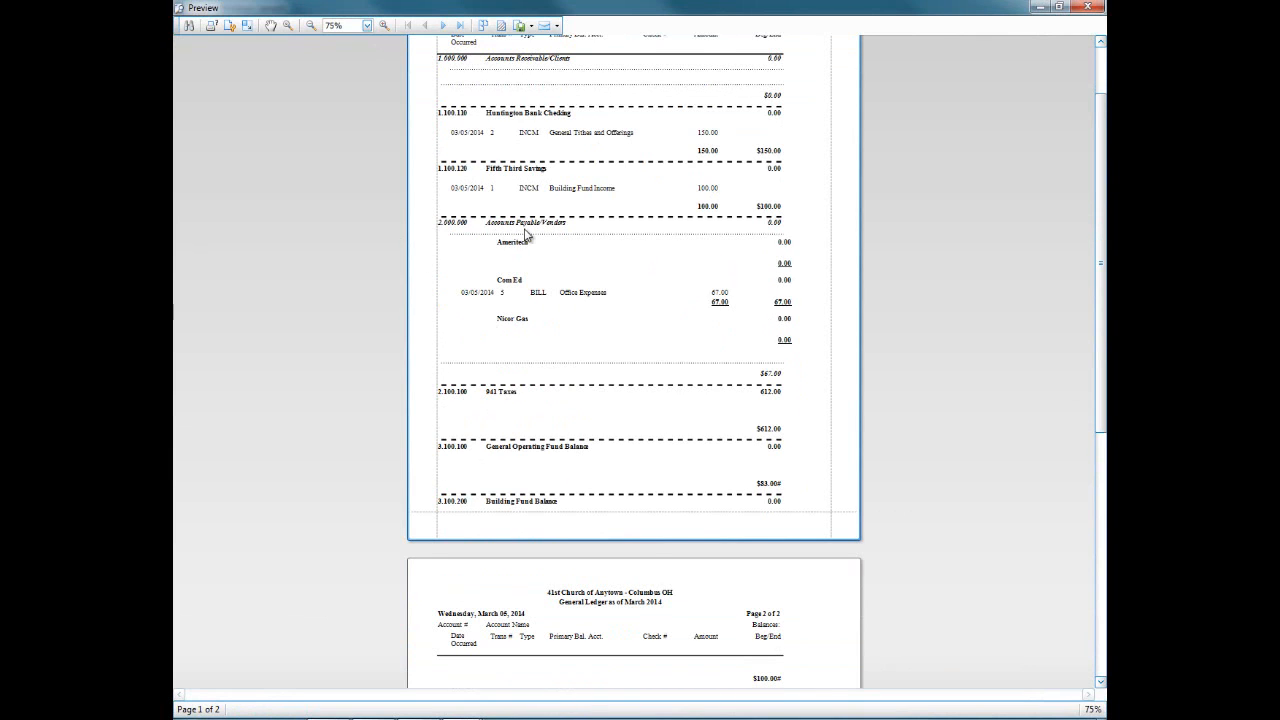
scroll(529, 240, "down", 1)
left_click(384, 26)
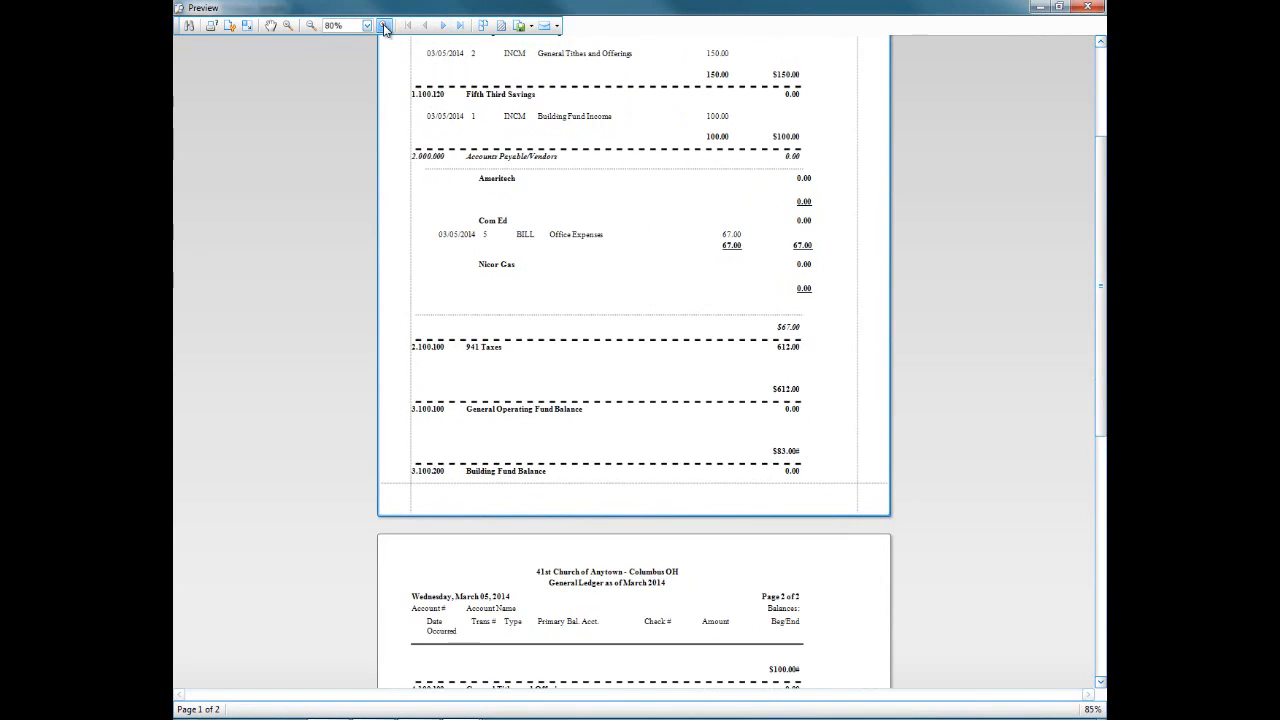
left_click(384, 26)
left_click(384, 26)
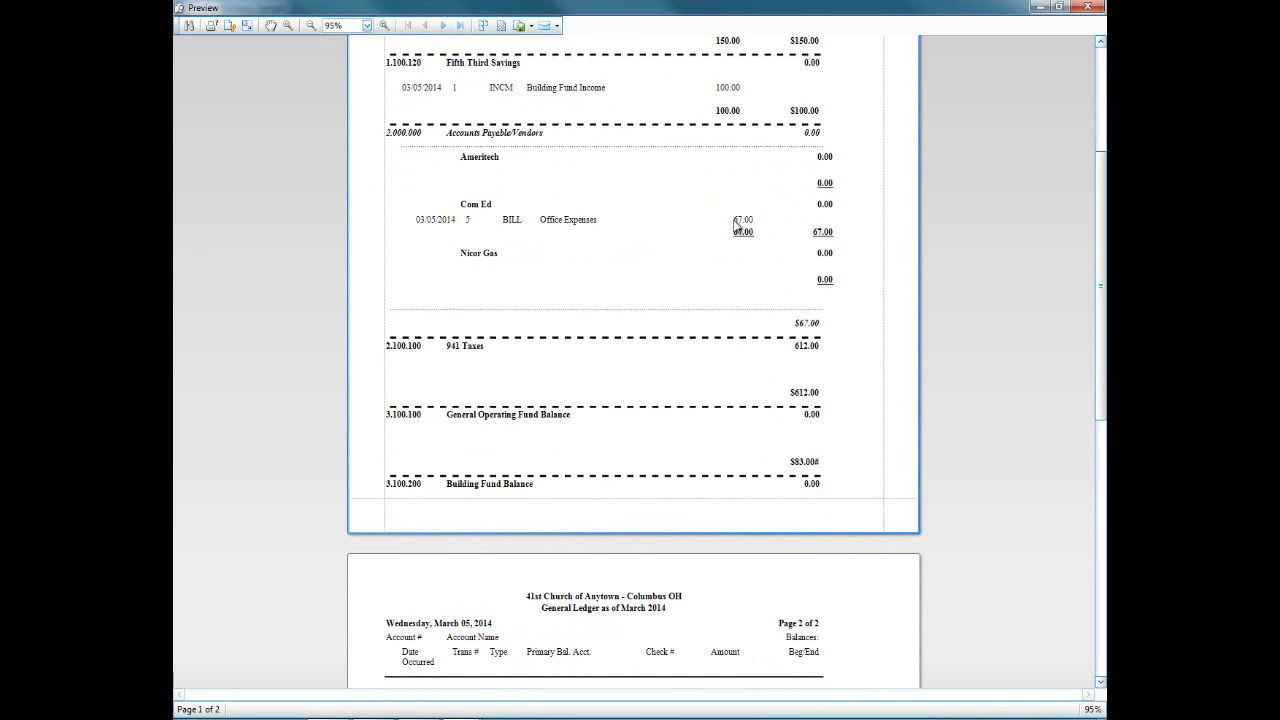
scroll(714, 268, "down", 1)
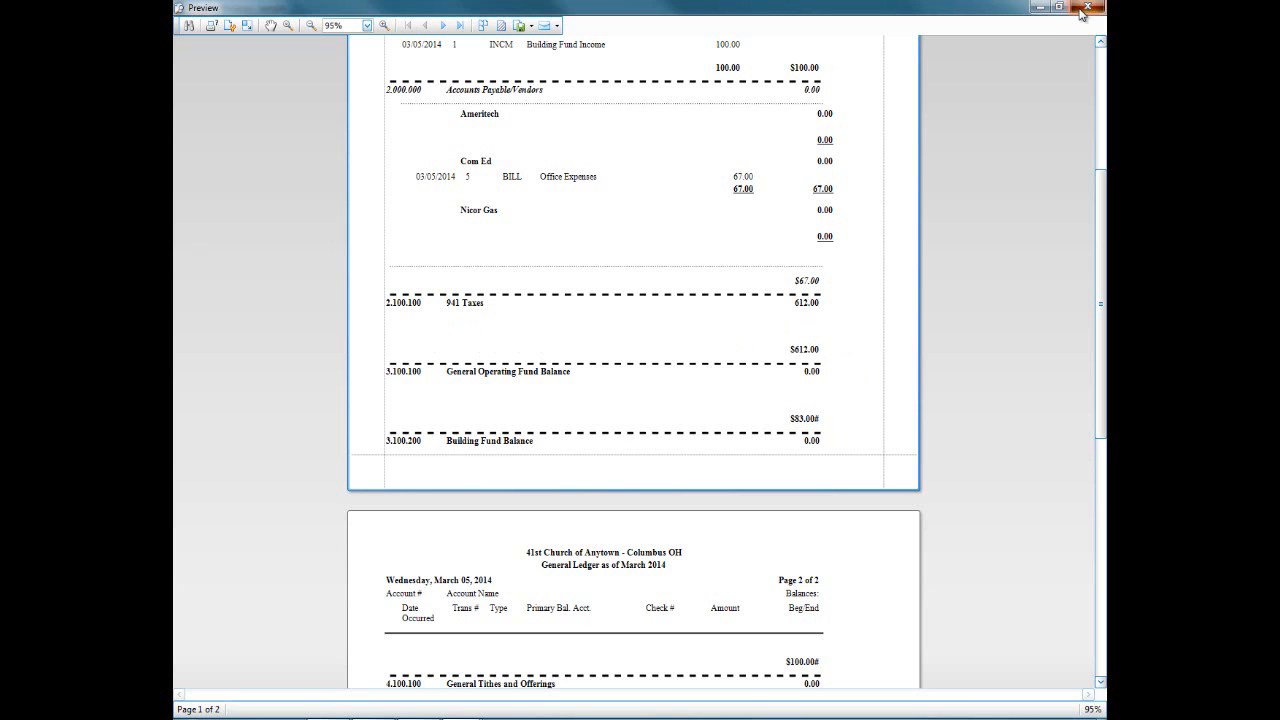
scroll(580, 271, "up", 1)
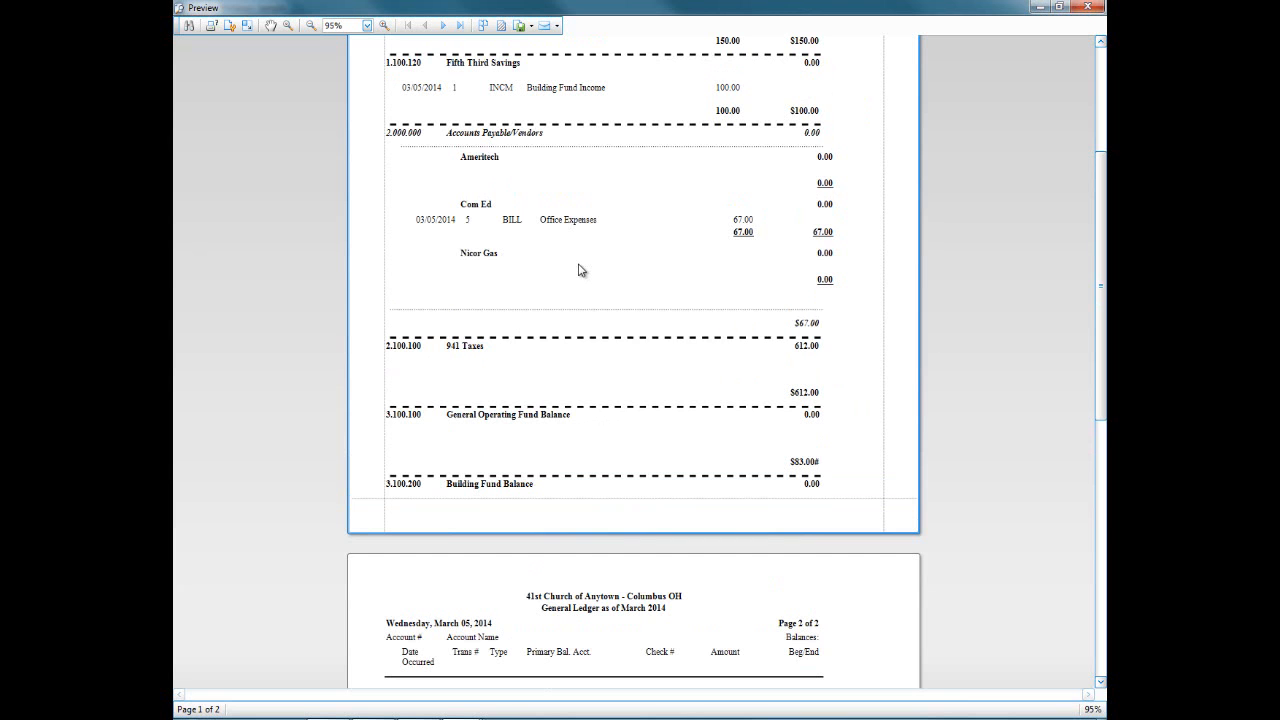
scroll(580, 271, "up", 3)
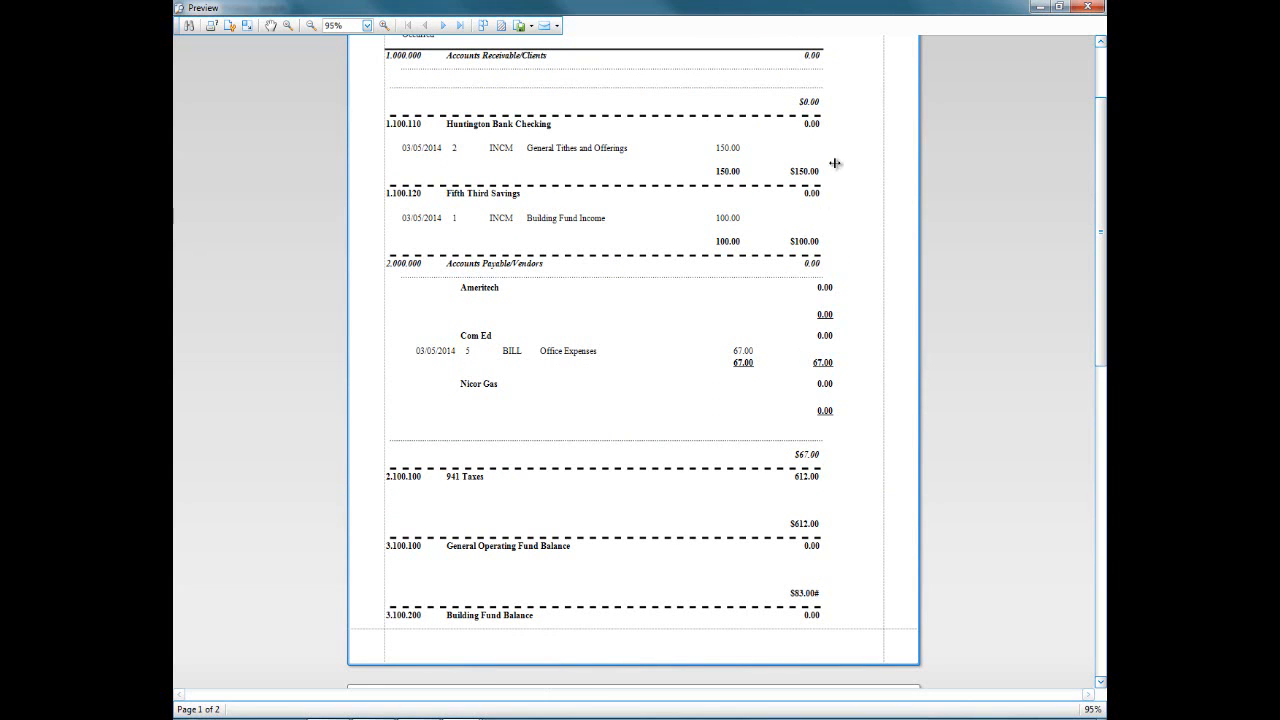
left_click(1087, 6)
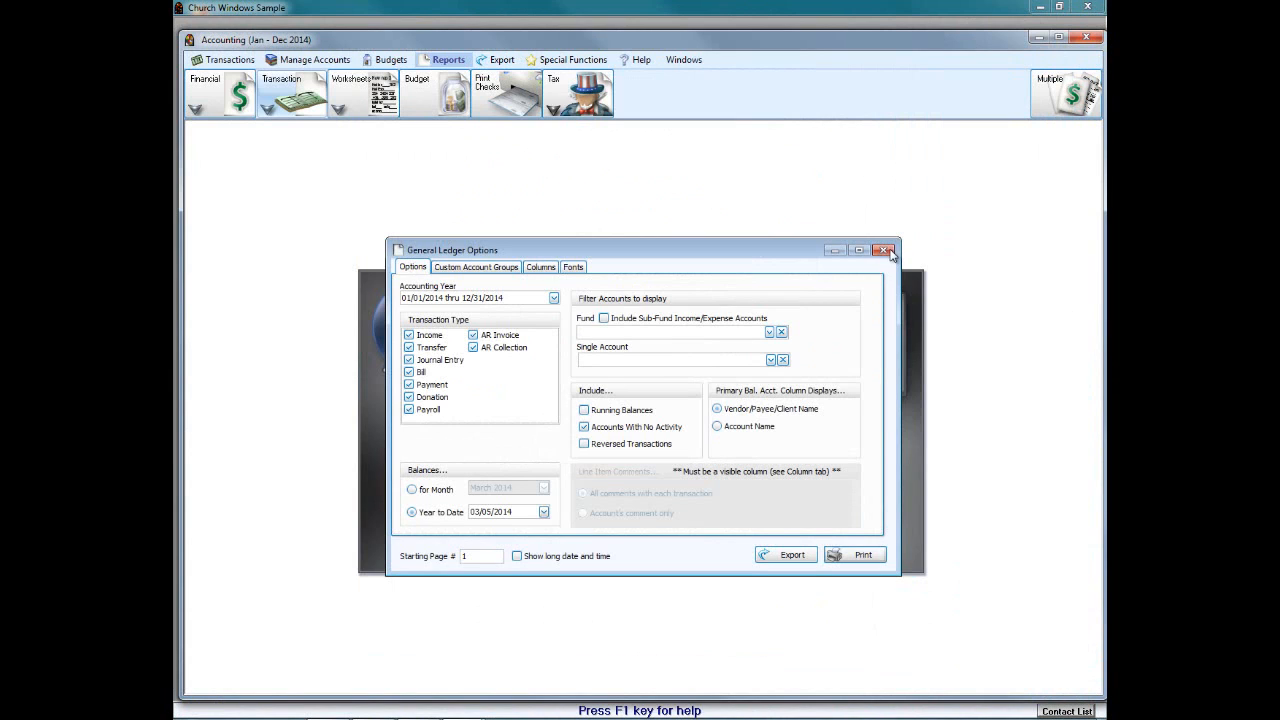
left_click(891, 249)
Step: Add the outstanding Com Ed bill to the unposted payments batch through Quick Pay
left_click(242, 64)
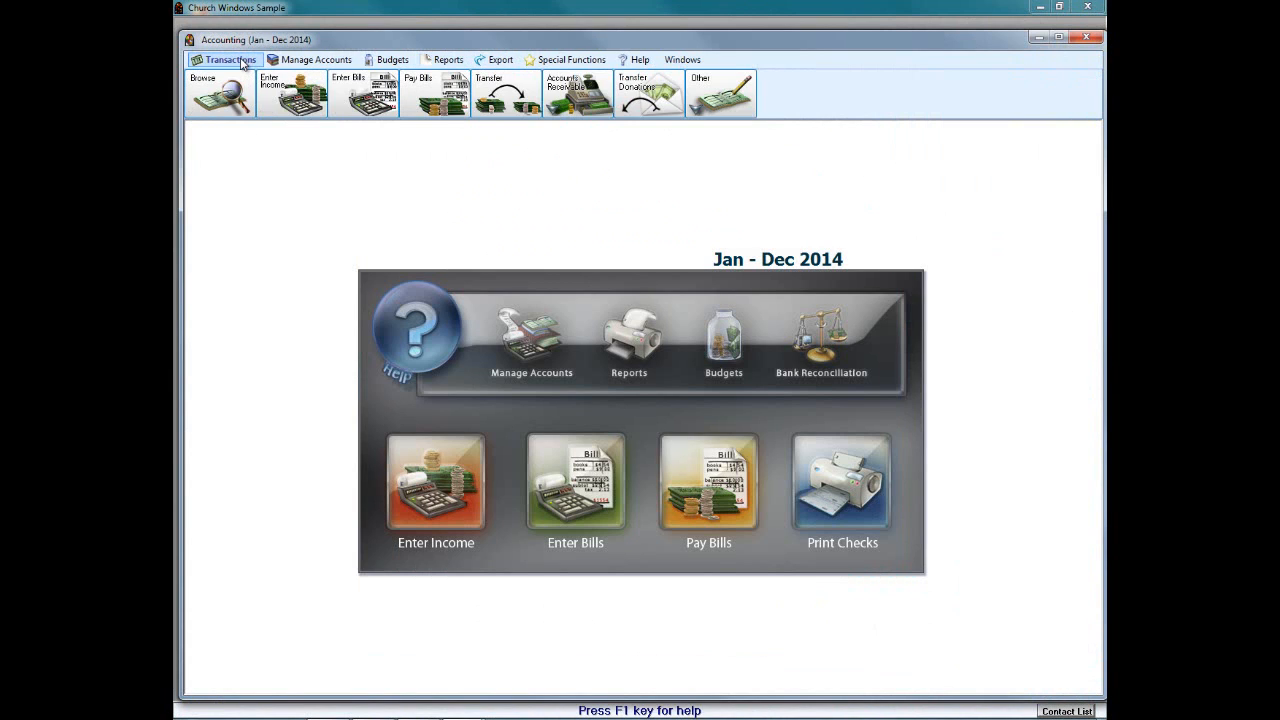
left_click(697, 495)
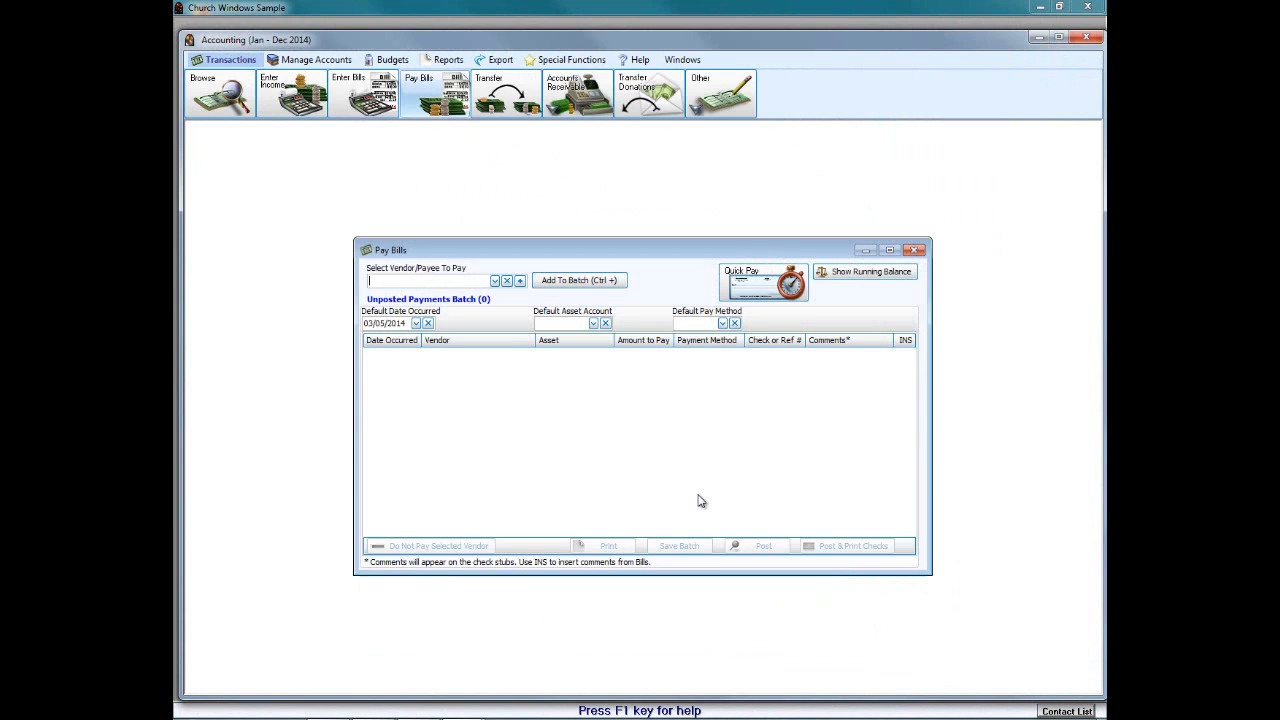
left_click(741, 285)
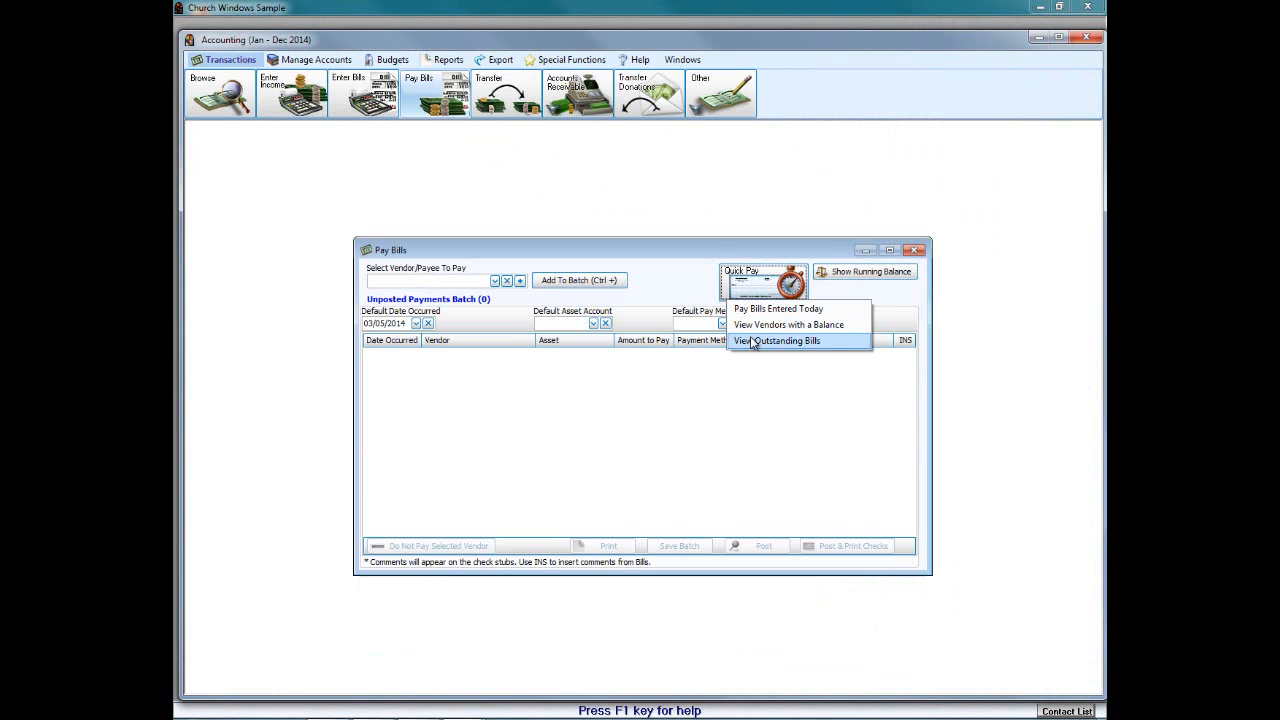
left_click(753, 341)
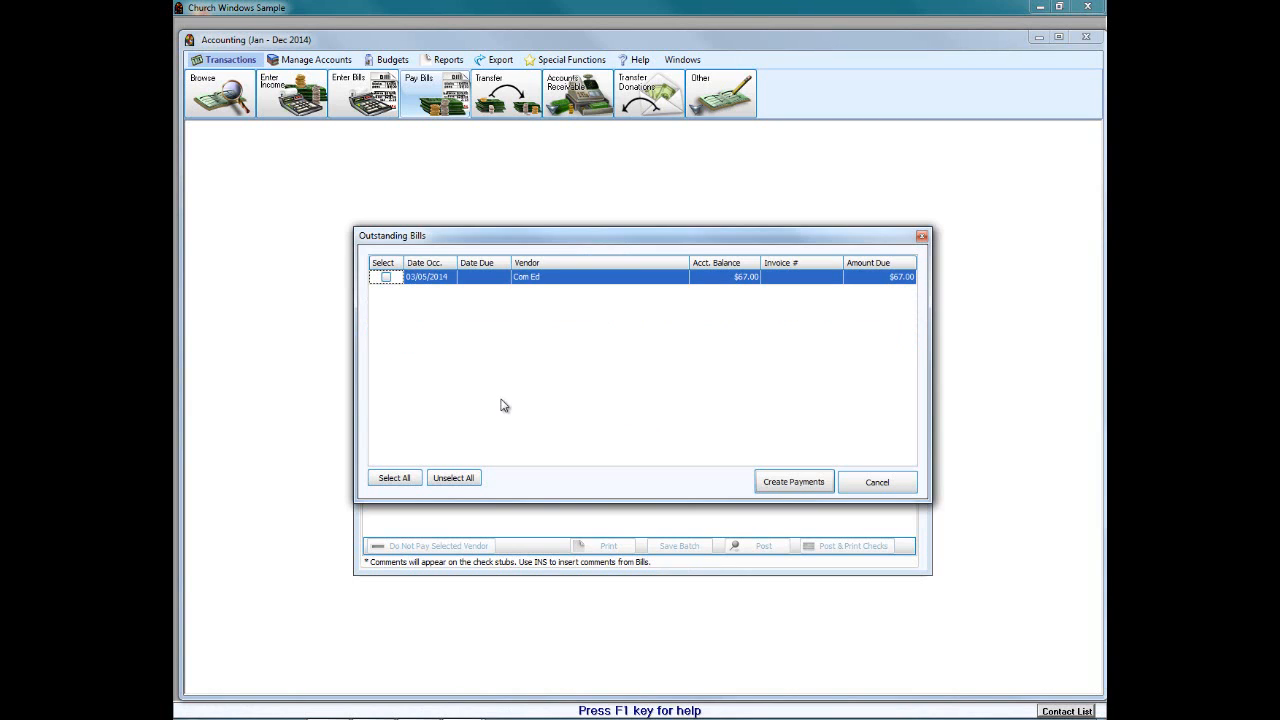
left_click(388, 278)
left_click(810, 482)
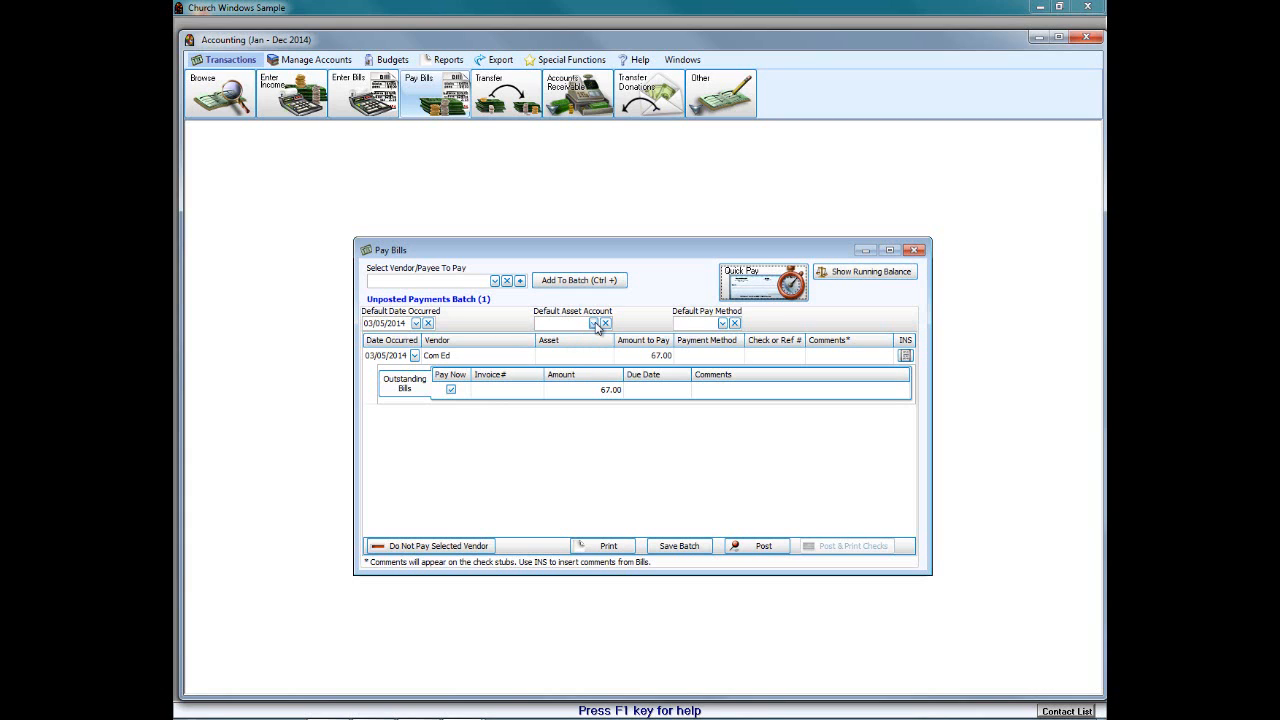
Step: Set the Com Ed payment to come from Huntington Bank Checking (1.100.110) by Computer Check
left_click(590, 357)
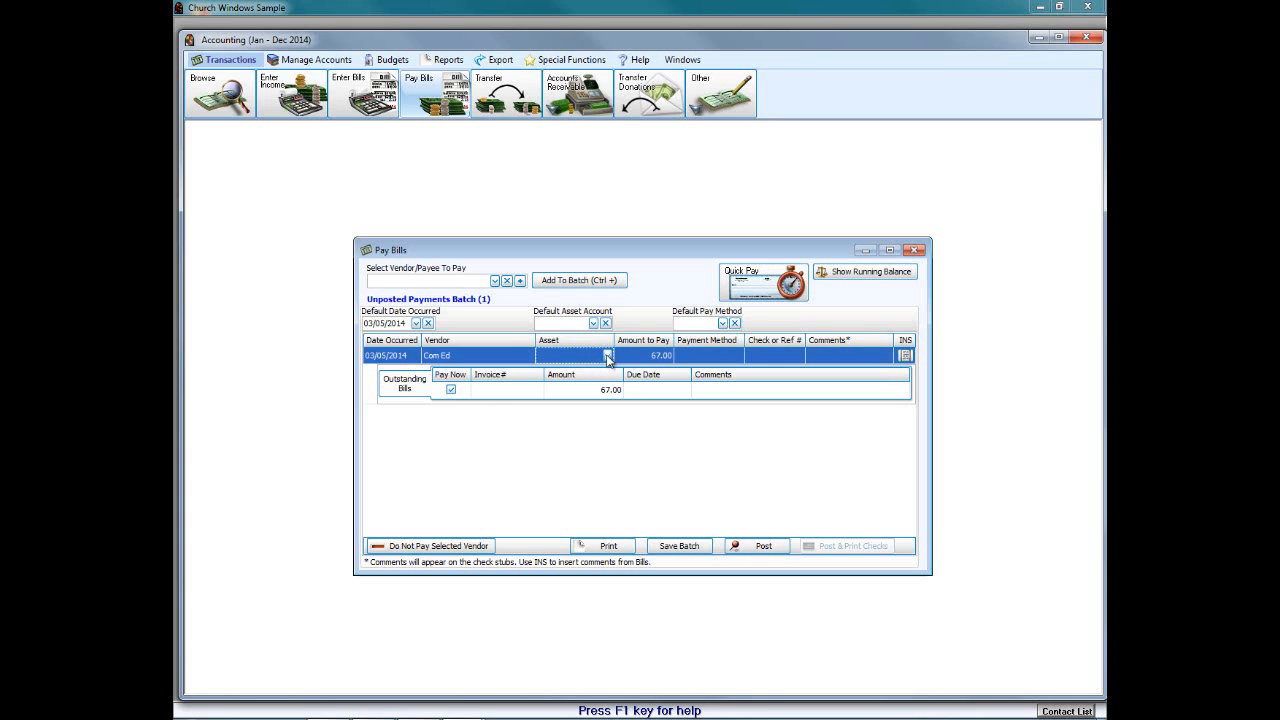
left_click(607, 356)
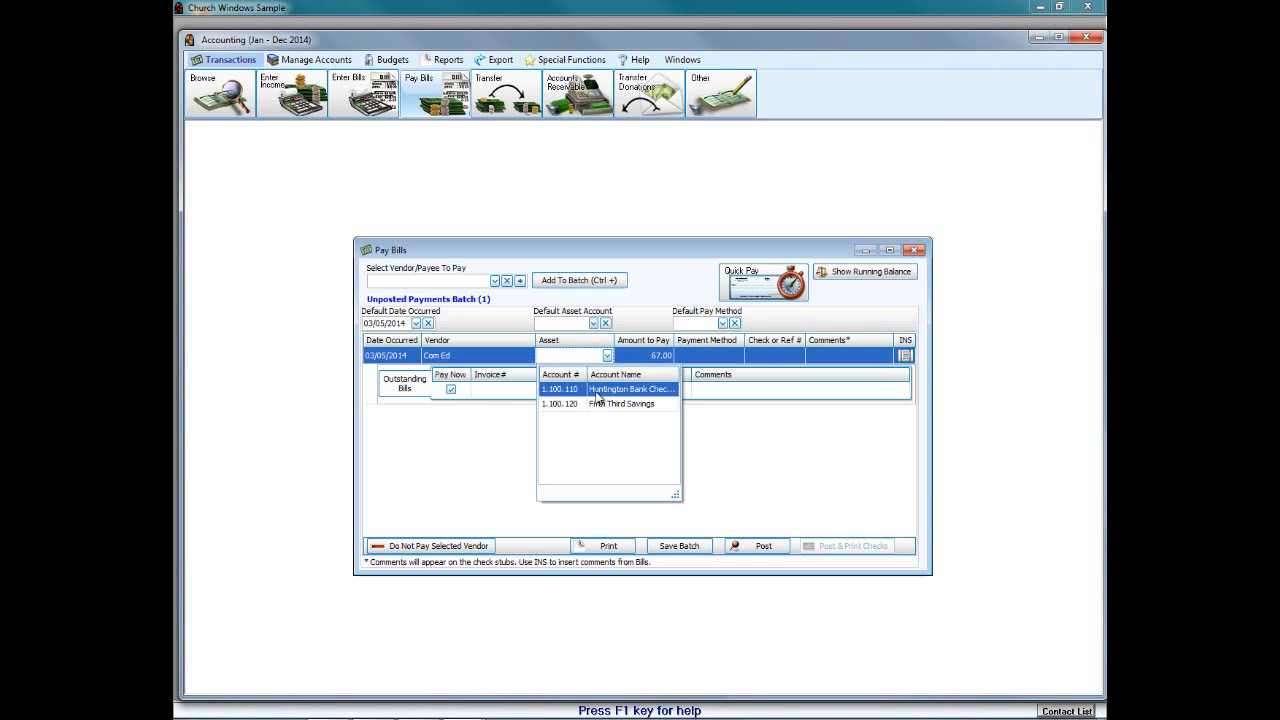
left_click(597, 395)
left_click(737, 356)
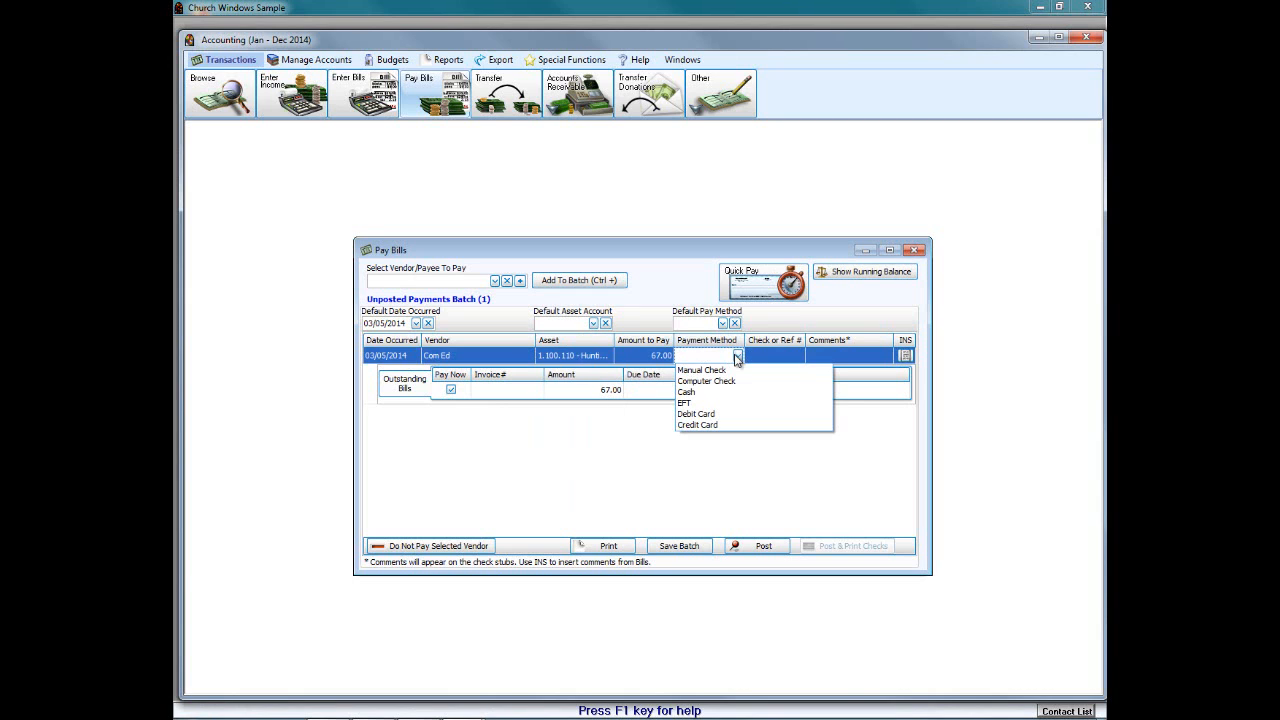
left_click(733, 382)
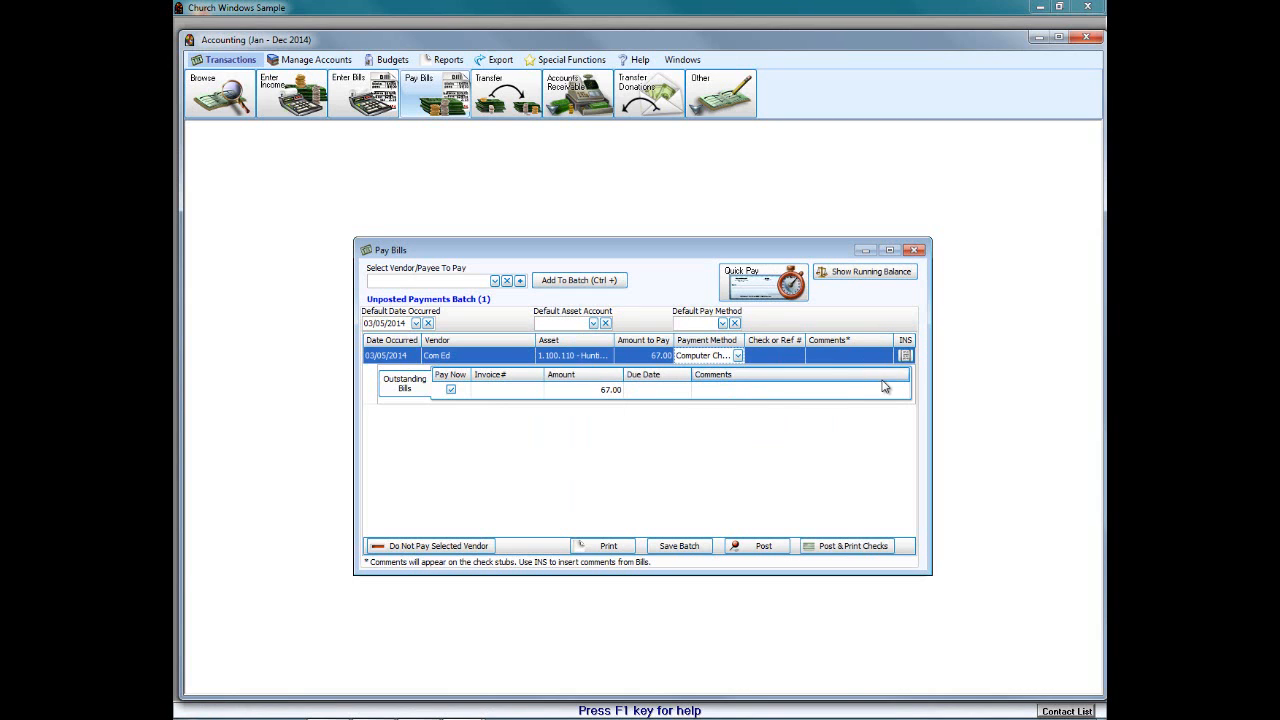
Step: Post the Com Ed payment for check printing, skip the transaction printout, and browse the available check layouts
left_click(838, 550)
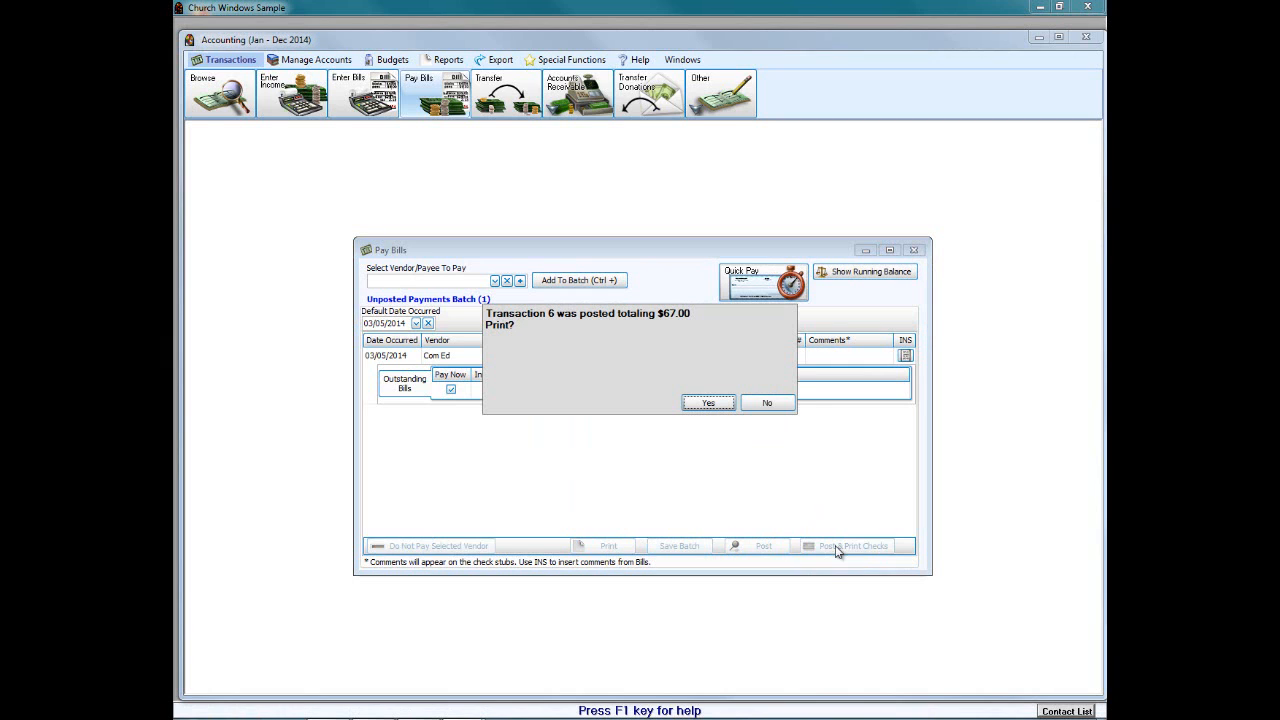
left_click(780, 406)
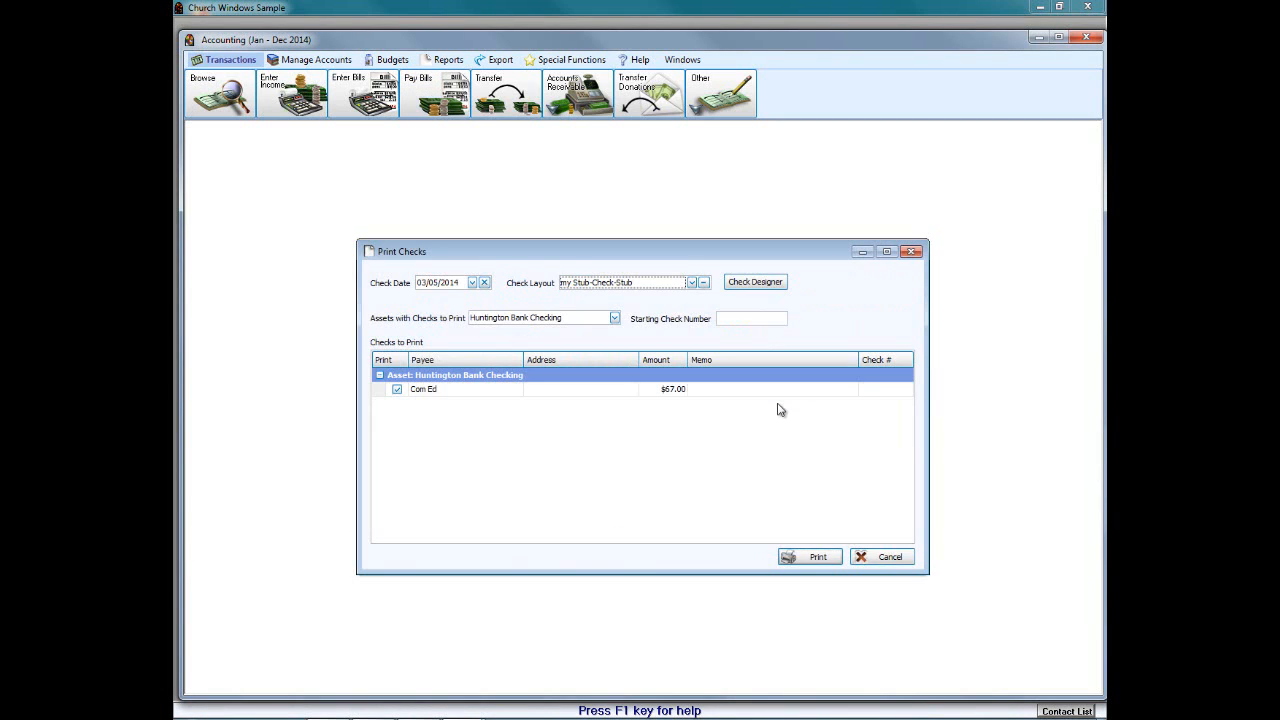
left_click(690, 283)
scroll(688, 305, "down", 2)
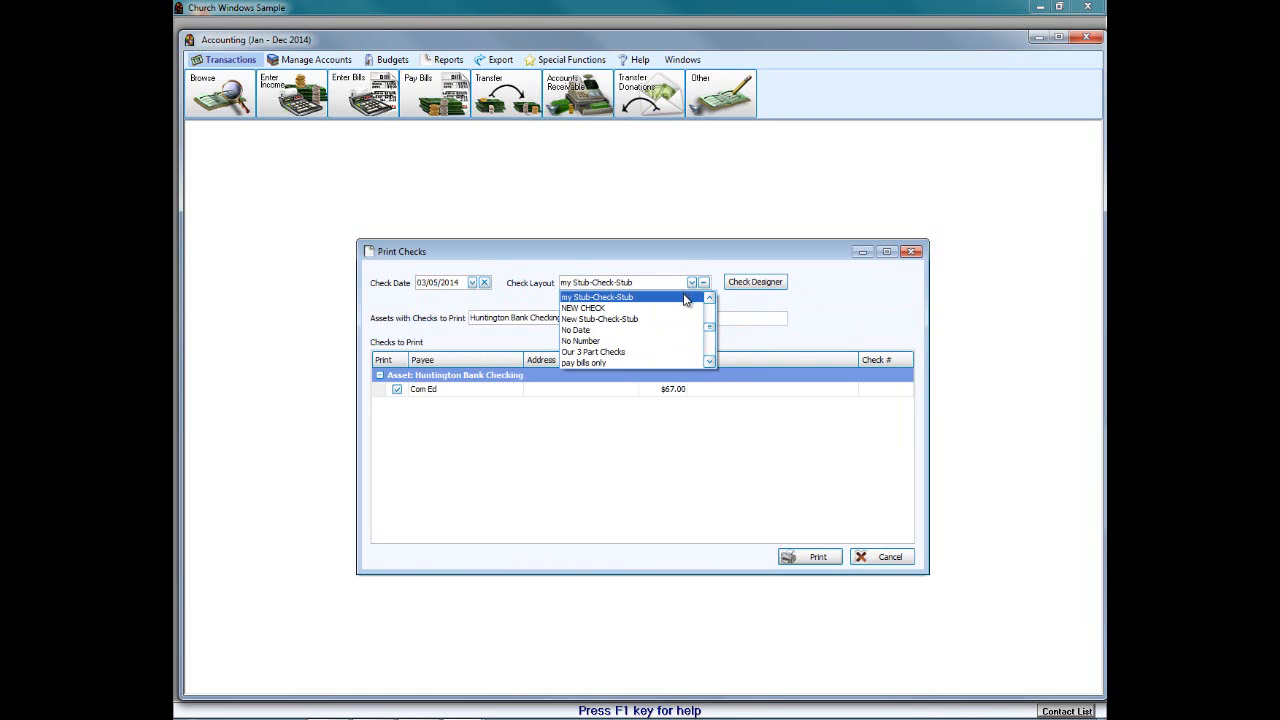
scroll(686, 332, "up", 3)
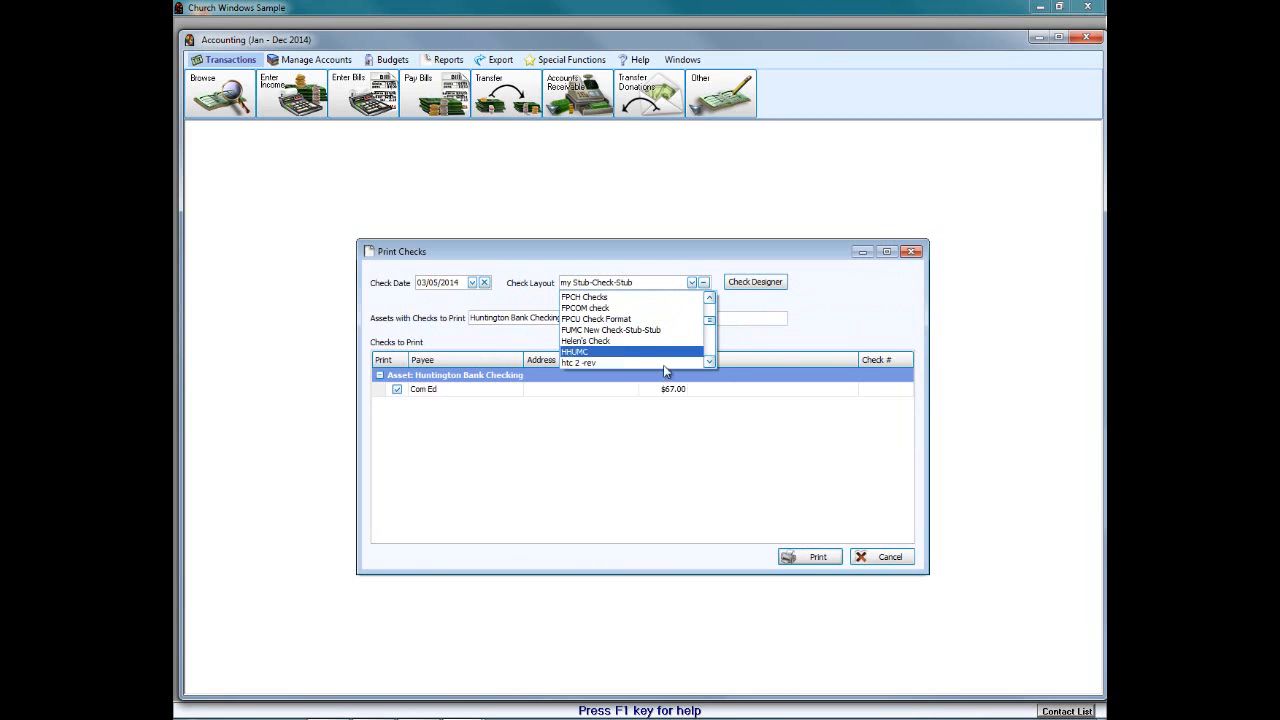
left_click(890, 277)
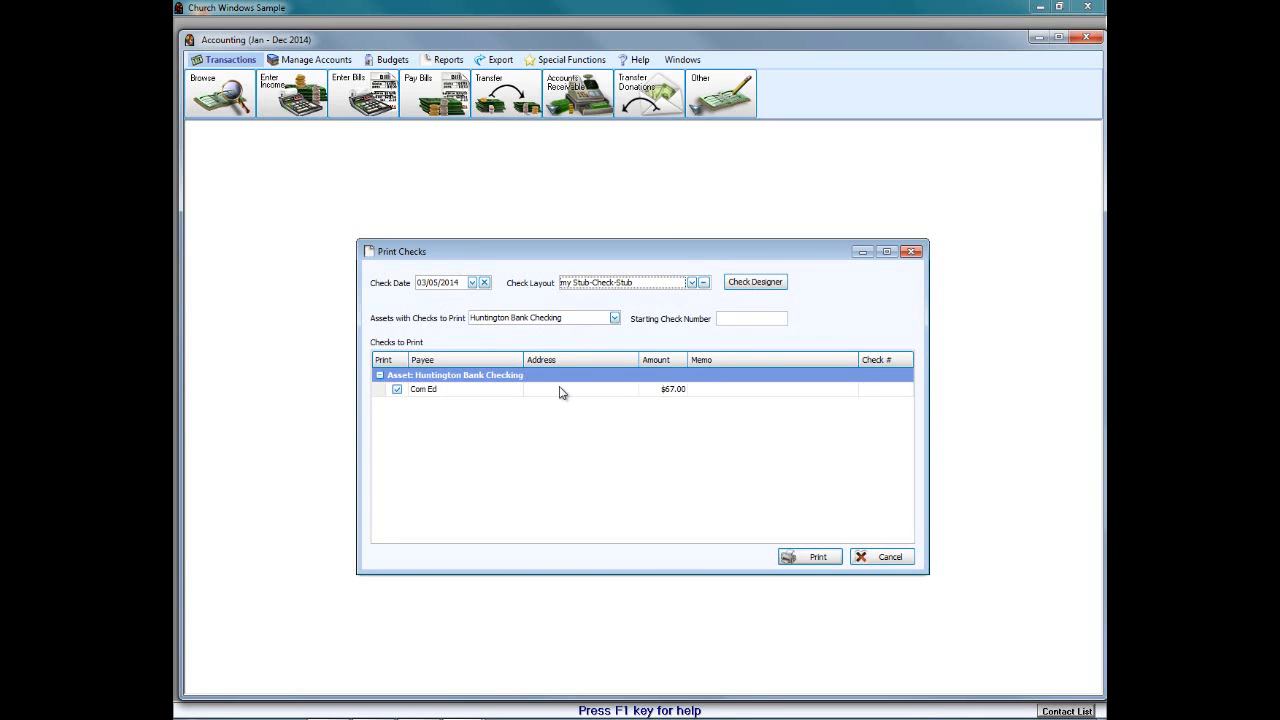
Step: Set the starting check number to 123, preview the Com Ed check, and close the preview and check printing
left_click(750, 319)
key("Tab")
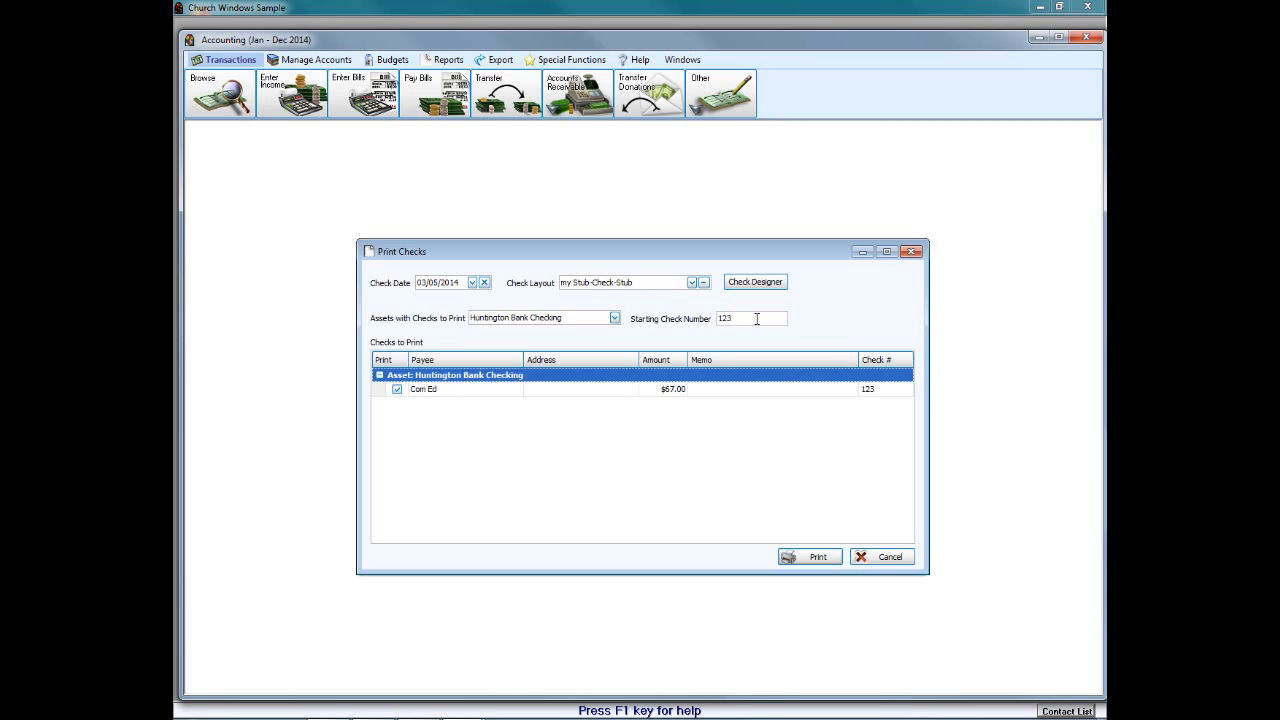
left_click(806, 562)
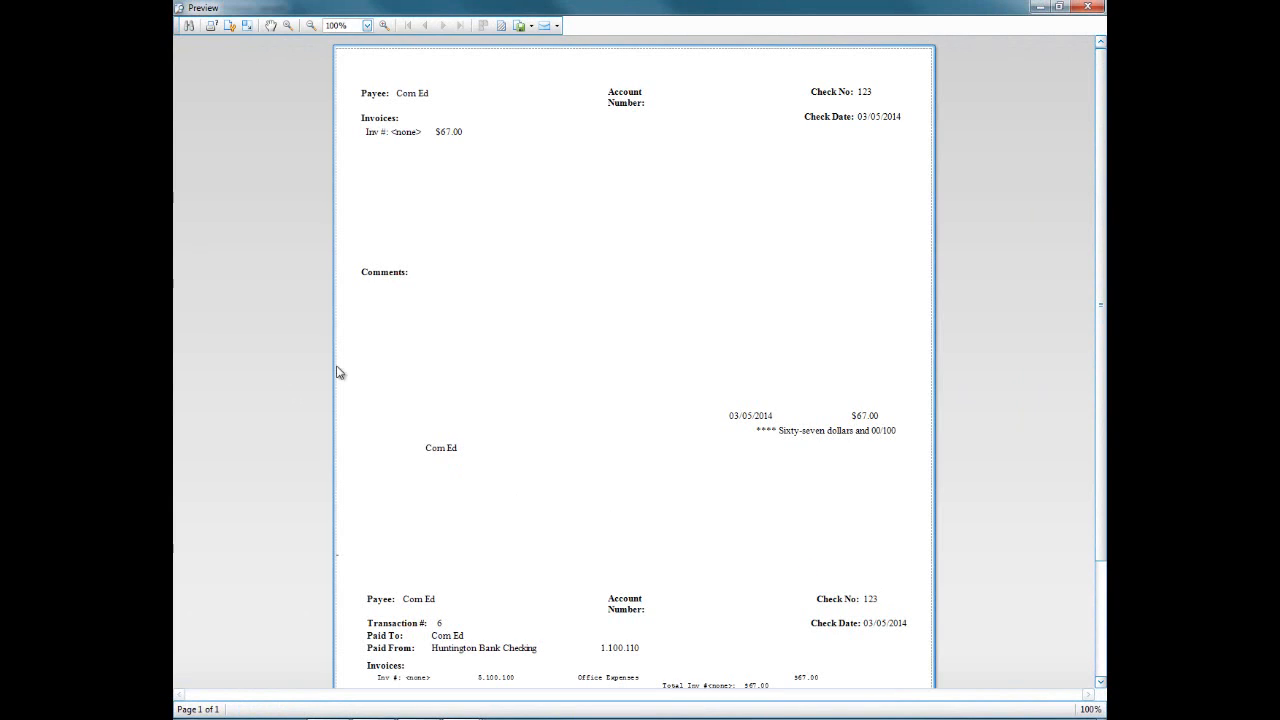
left_click(210, 28)
left_click(1085, 11)
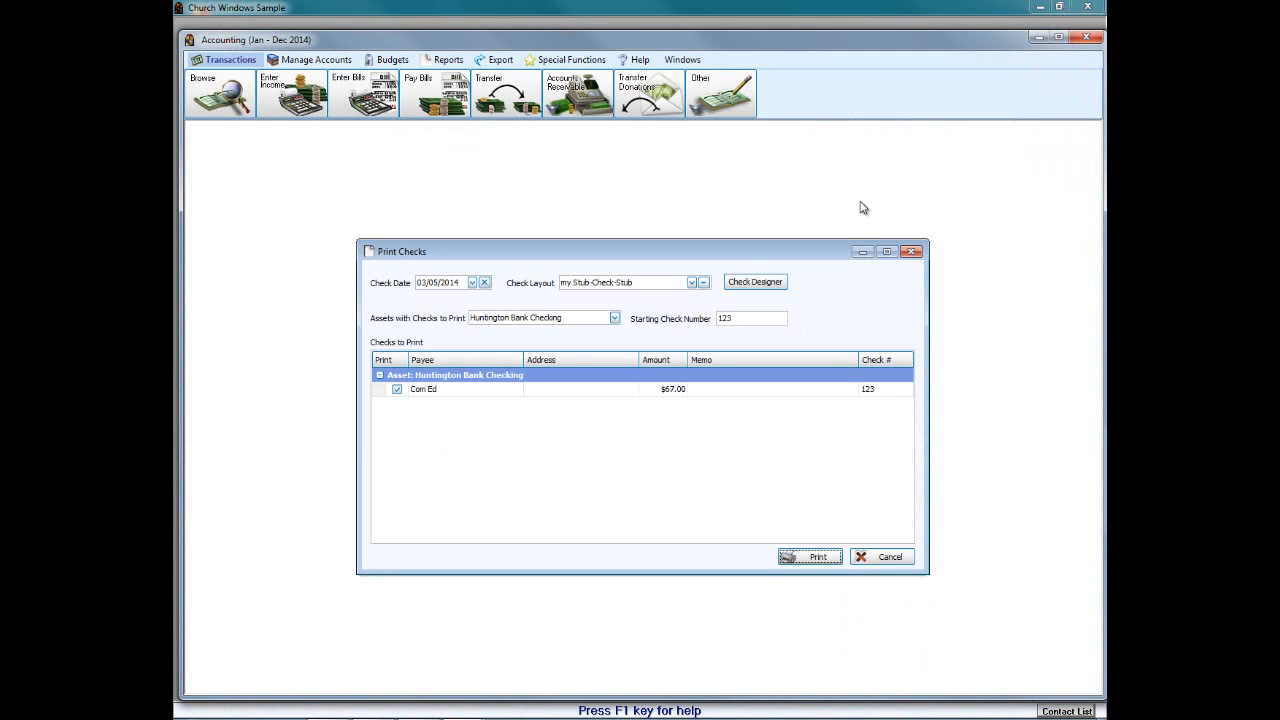
left_click(912, 252)
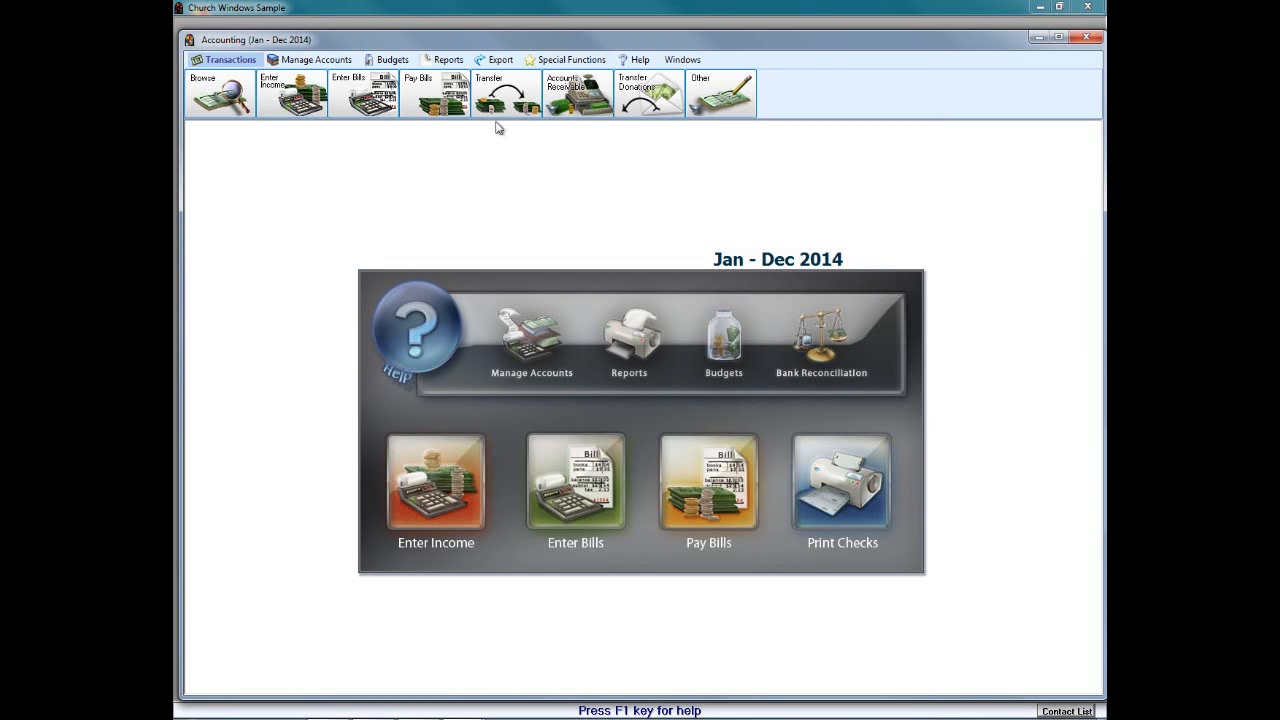
Step: Save 1.100.110 - Huntington Bank Checking as default asset account and Computer Check as default payment method, and check both defaults in Pay Bills
left_click(577, 62)
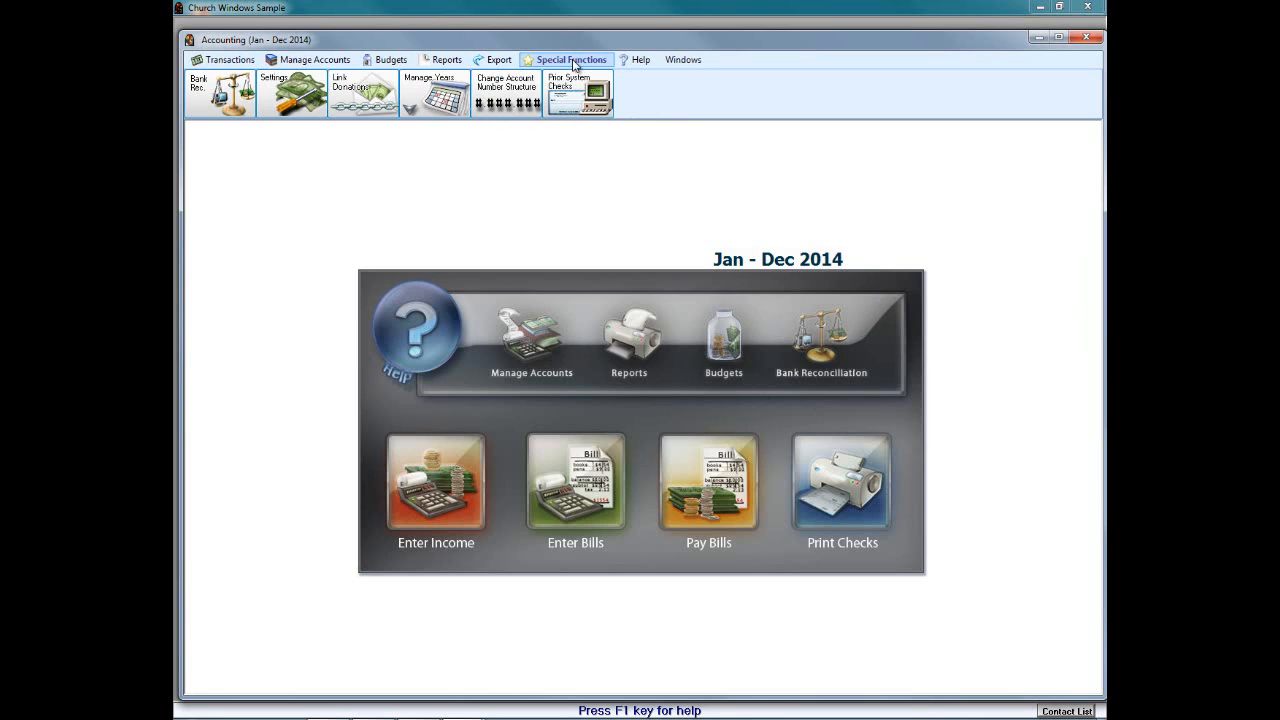
left_click(302, 90)
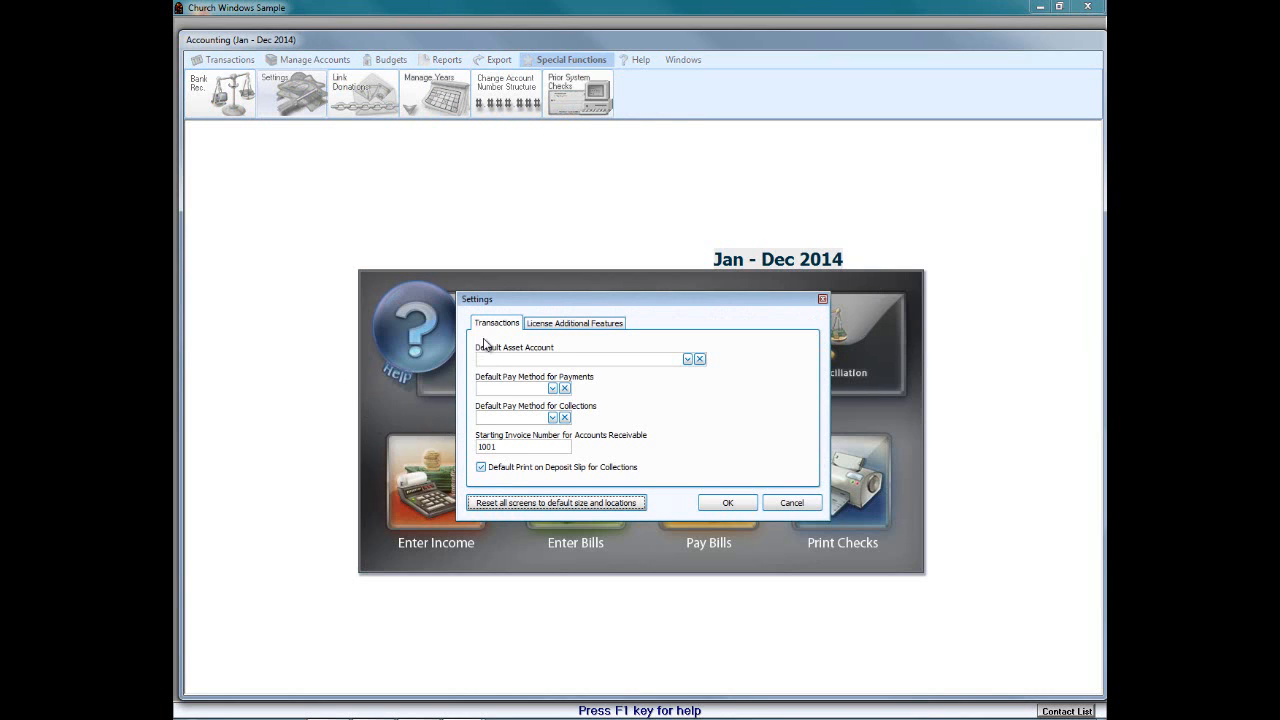
left_click(686, 359)
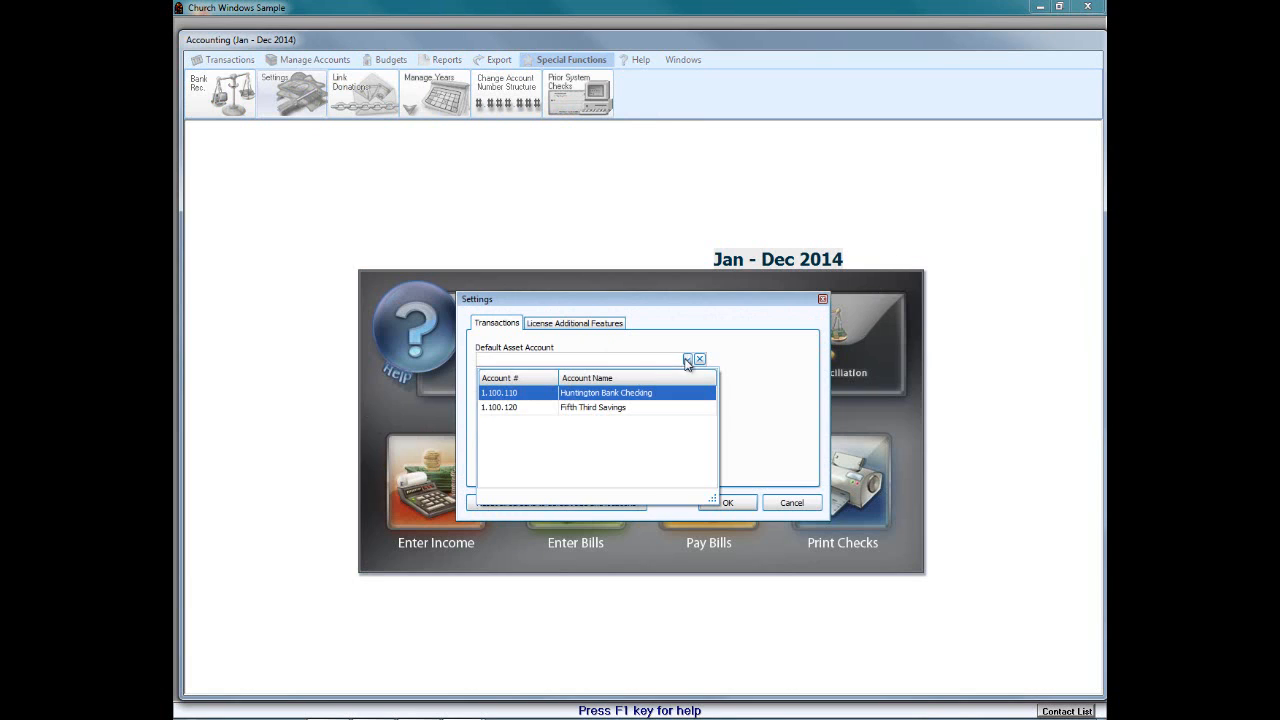
left_click(516, 390)
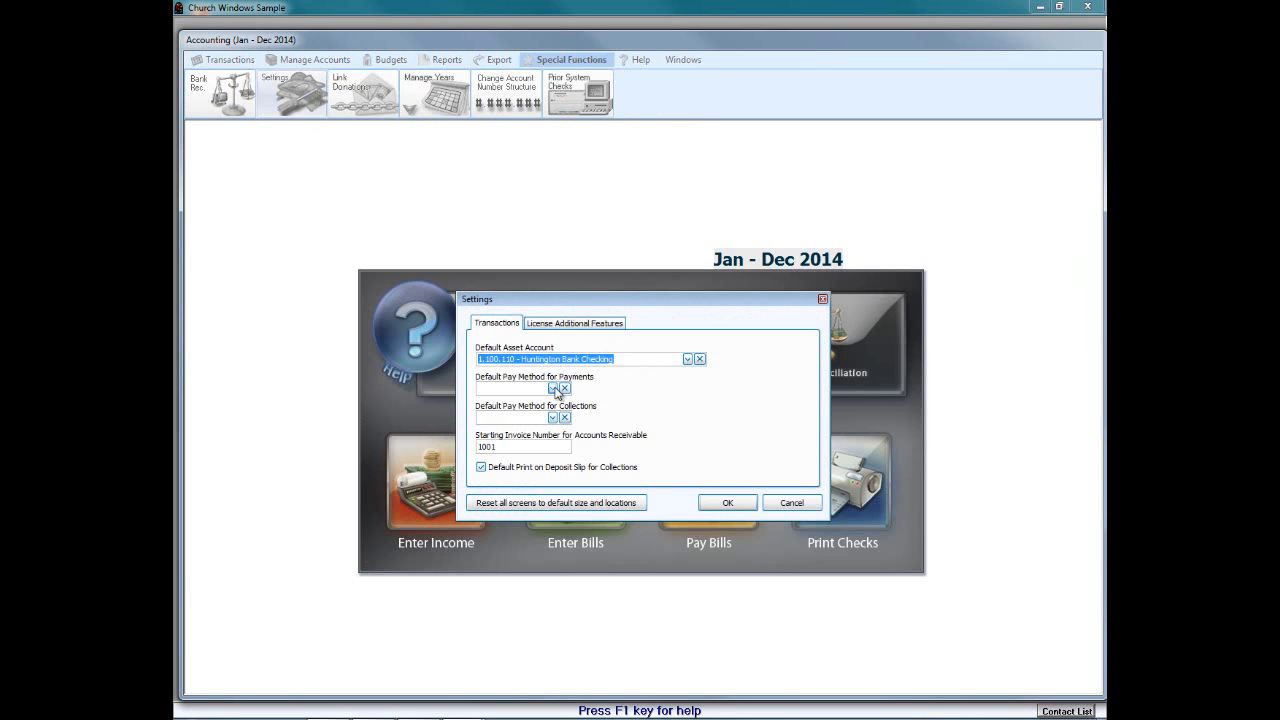
left_click(552, 388)
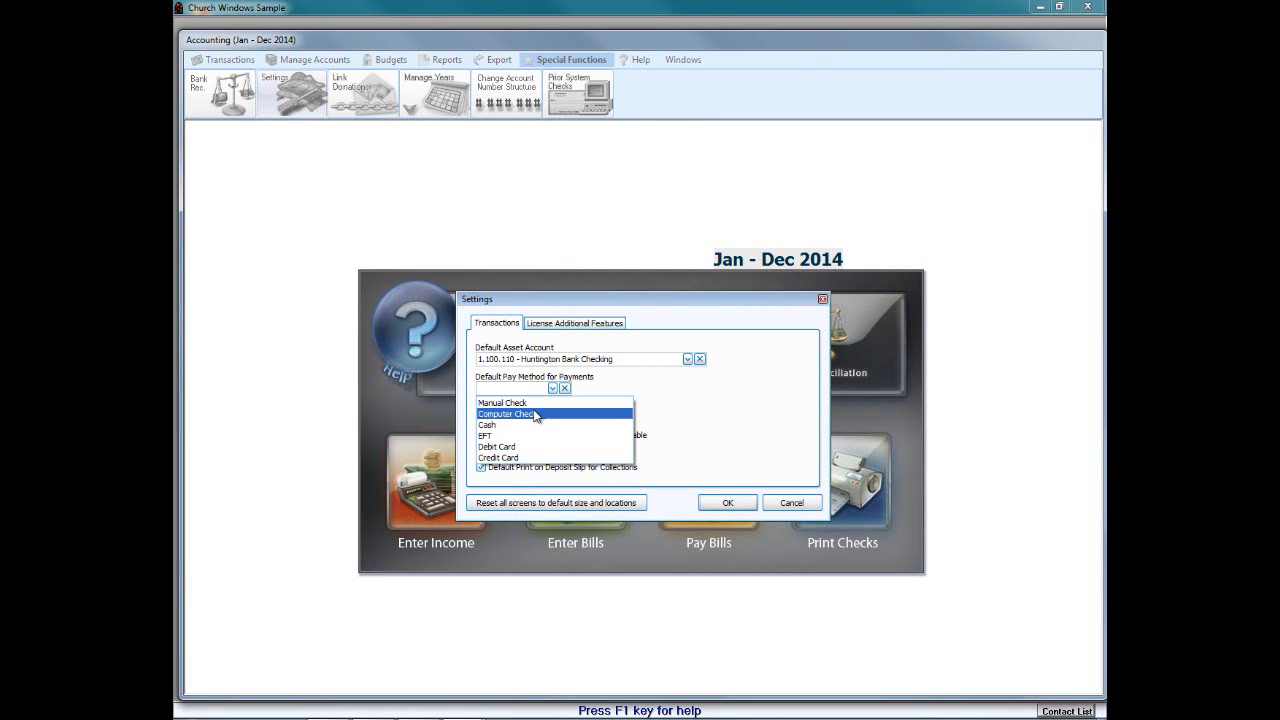
left_click(520, 414)
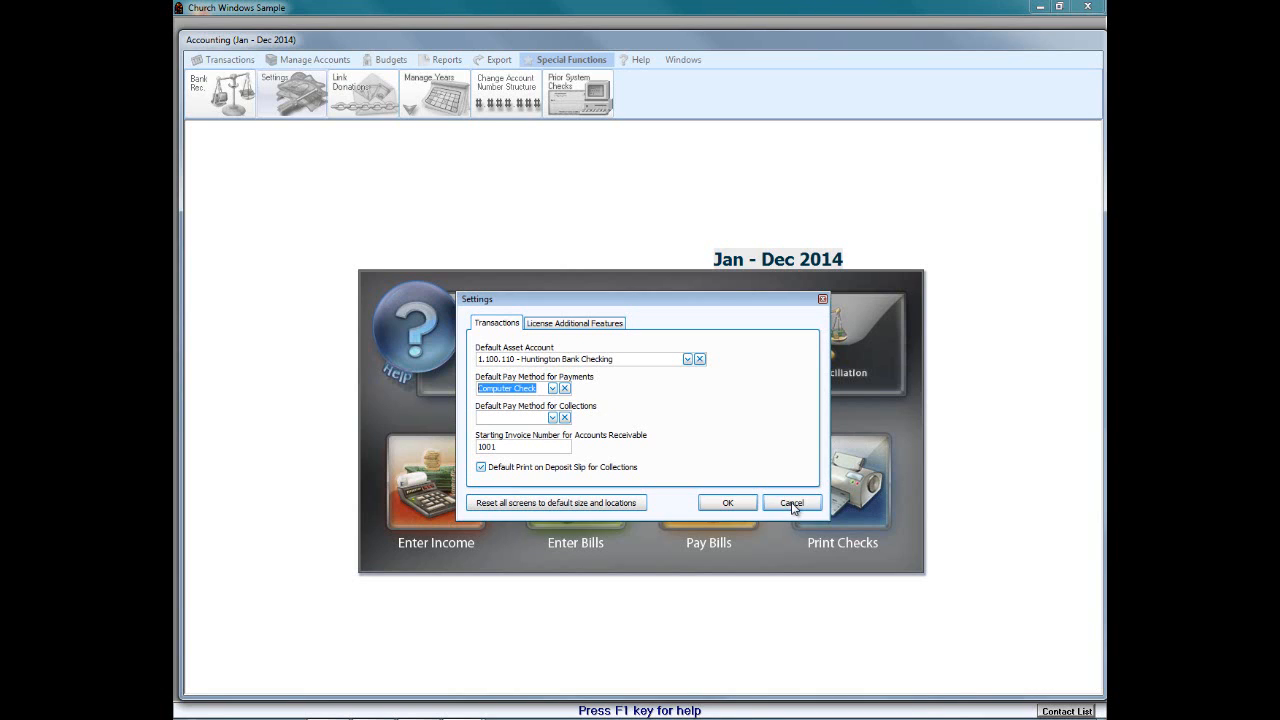
left_click(728, 505)
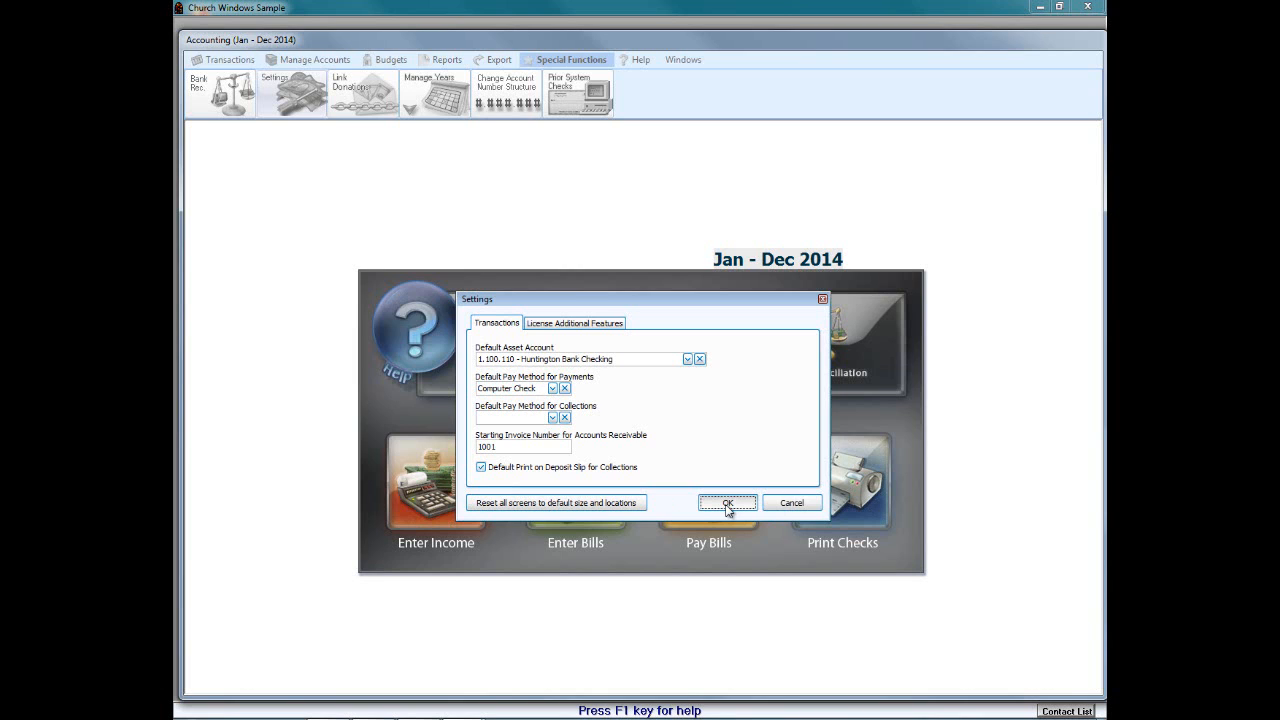
left_click(728, 505)
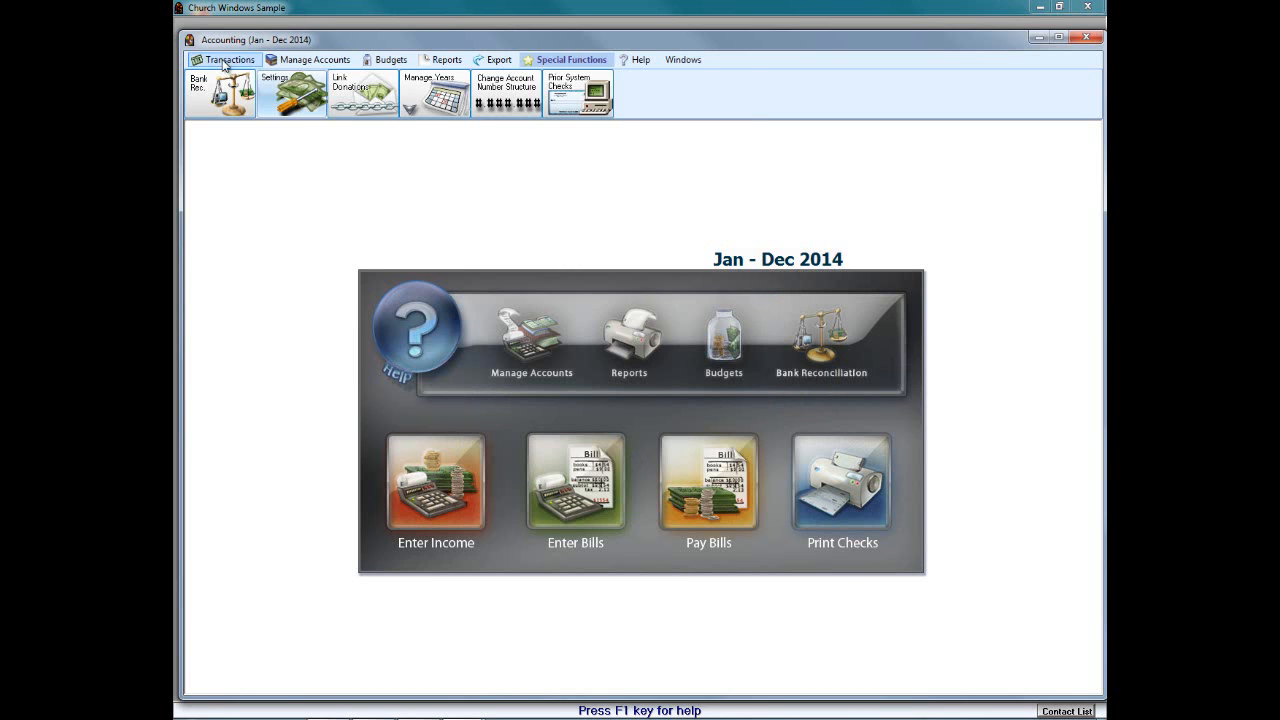
left_click(450, 103)
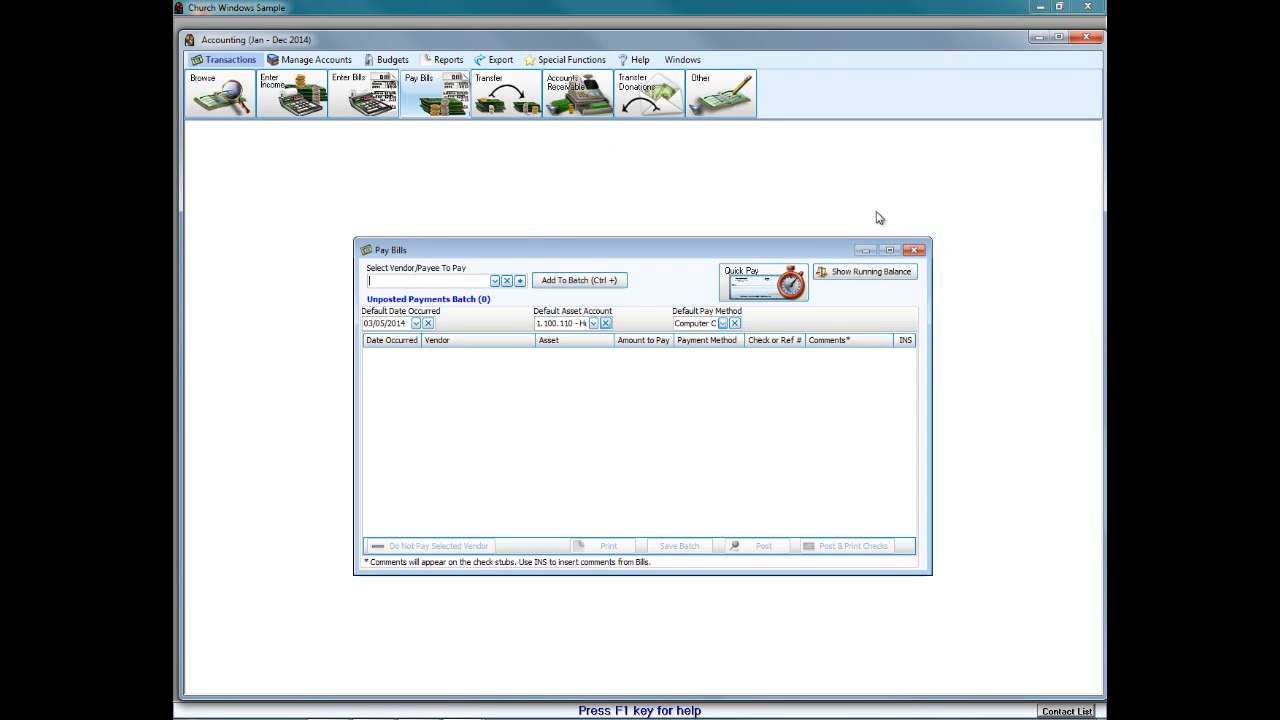
left_click(912, 251)
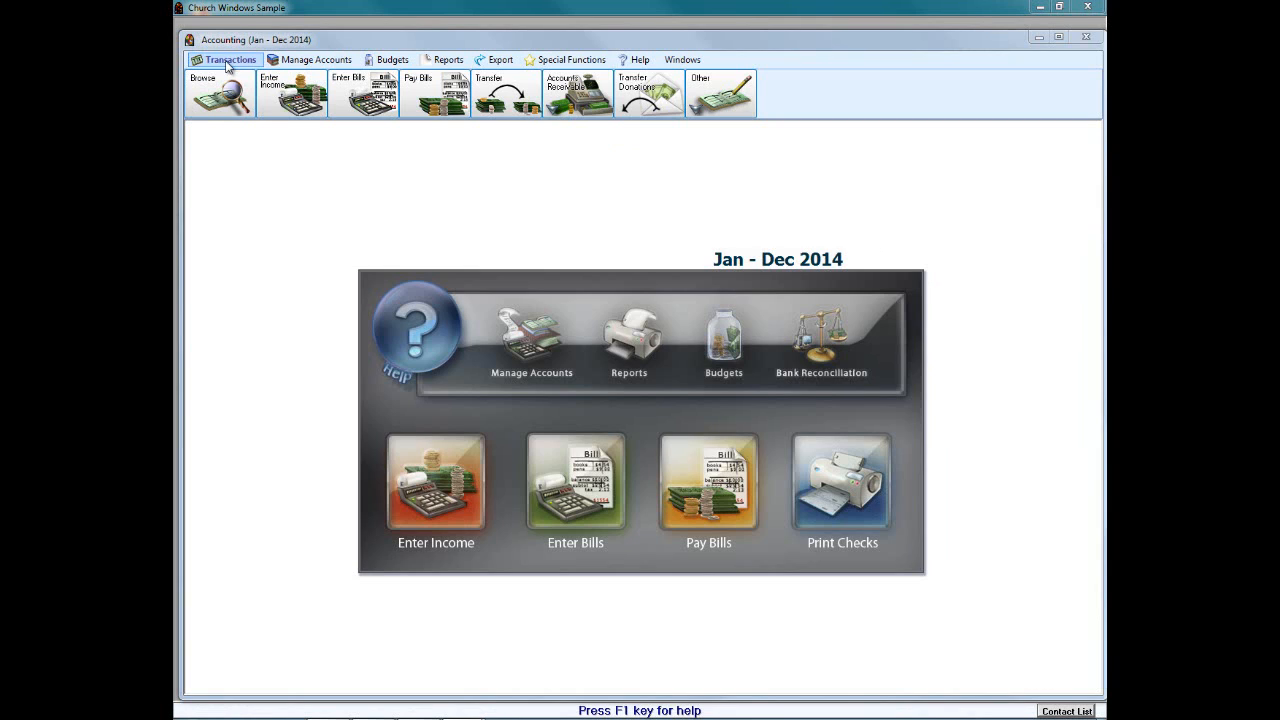
Step: Add a 46.00 transfer from Fifth Third Savings (1.100.120) to Huntington Bank Checking (1.100.110) by Computer Check to the unposted transfers batch
left_click(507, 94)
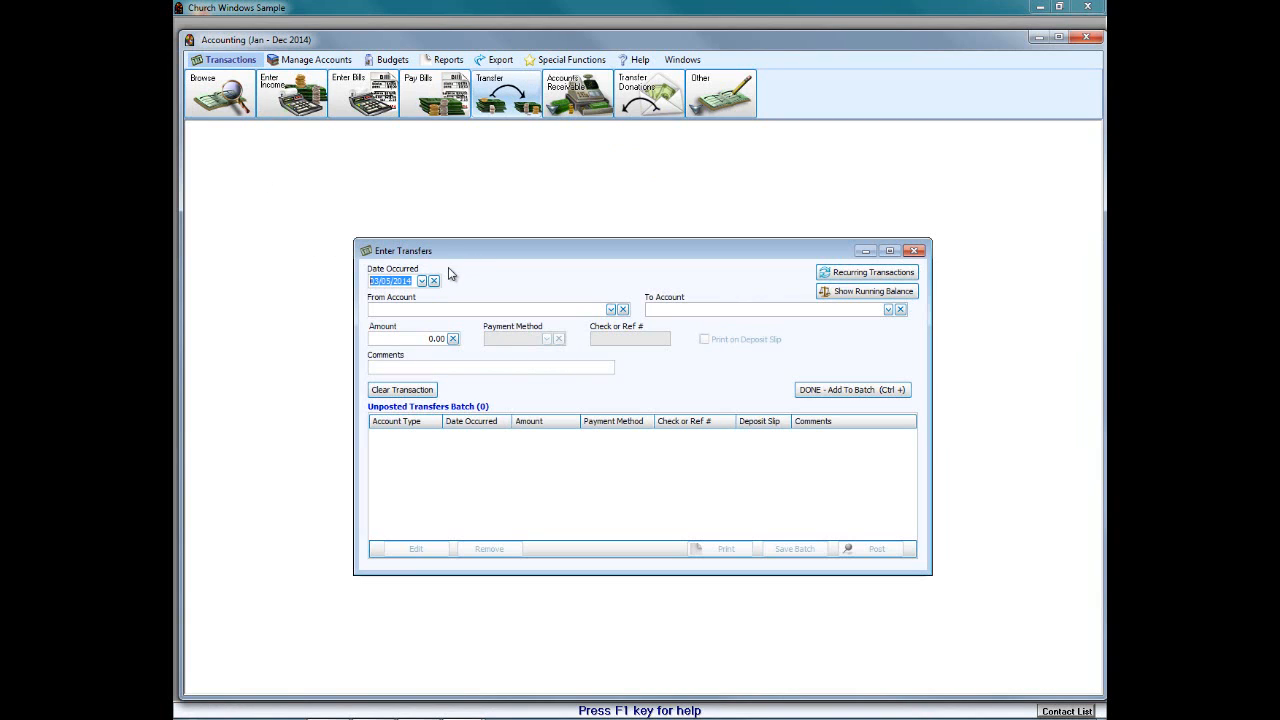
left_click(610, 310)
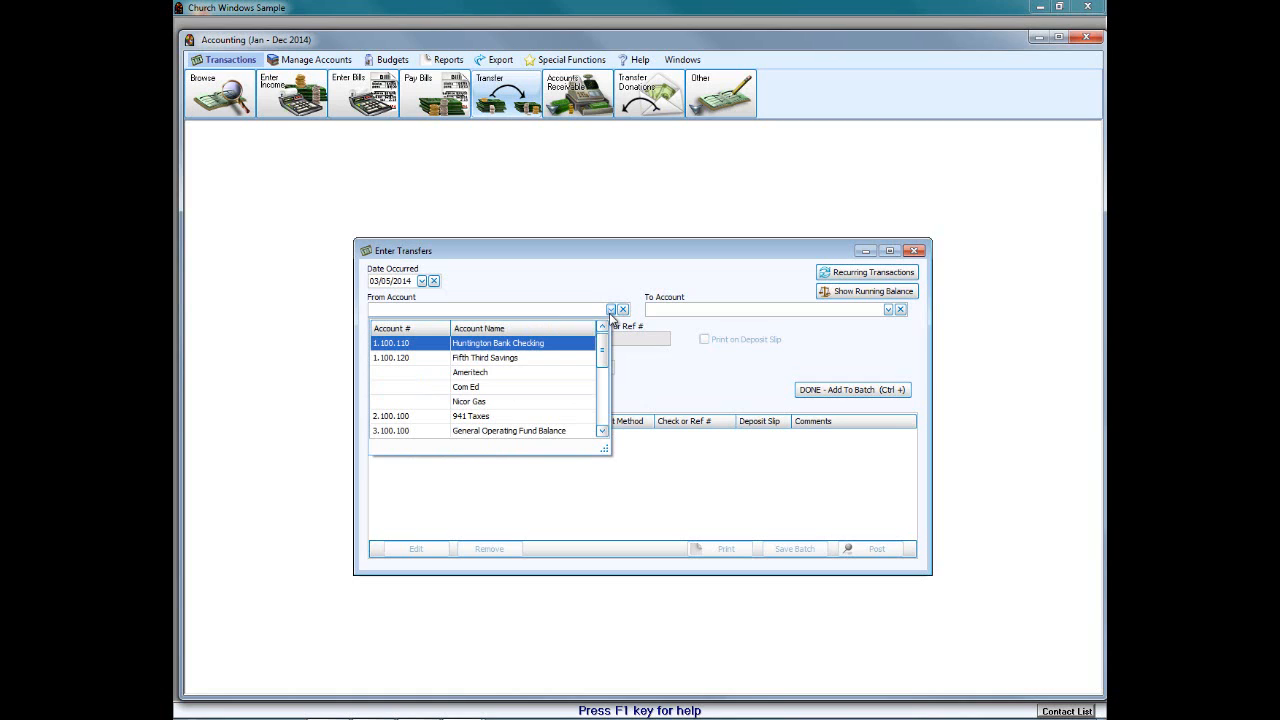
left_click(555, 359)
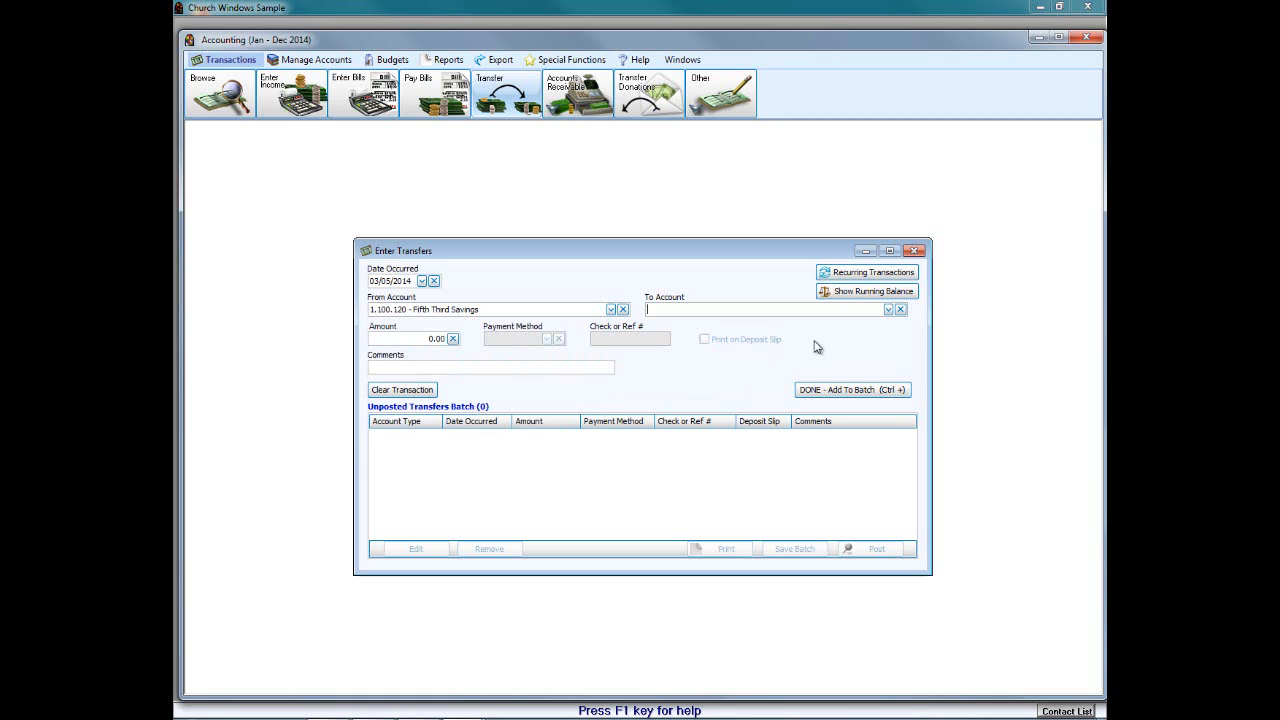
left_click(888, 309)
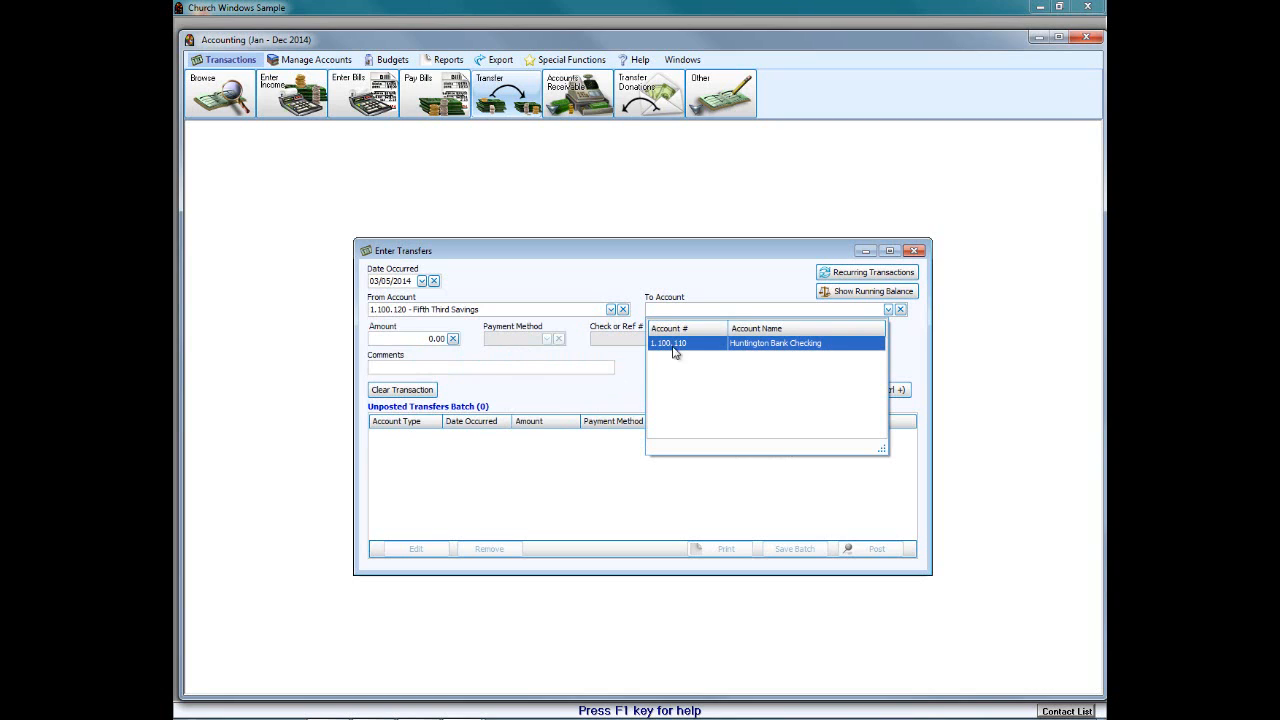
left_click(786, 344)
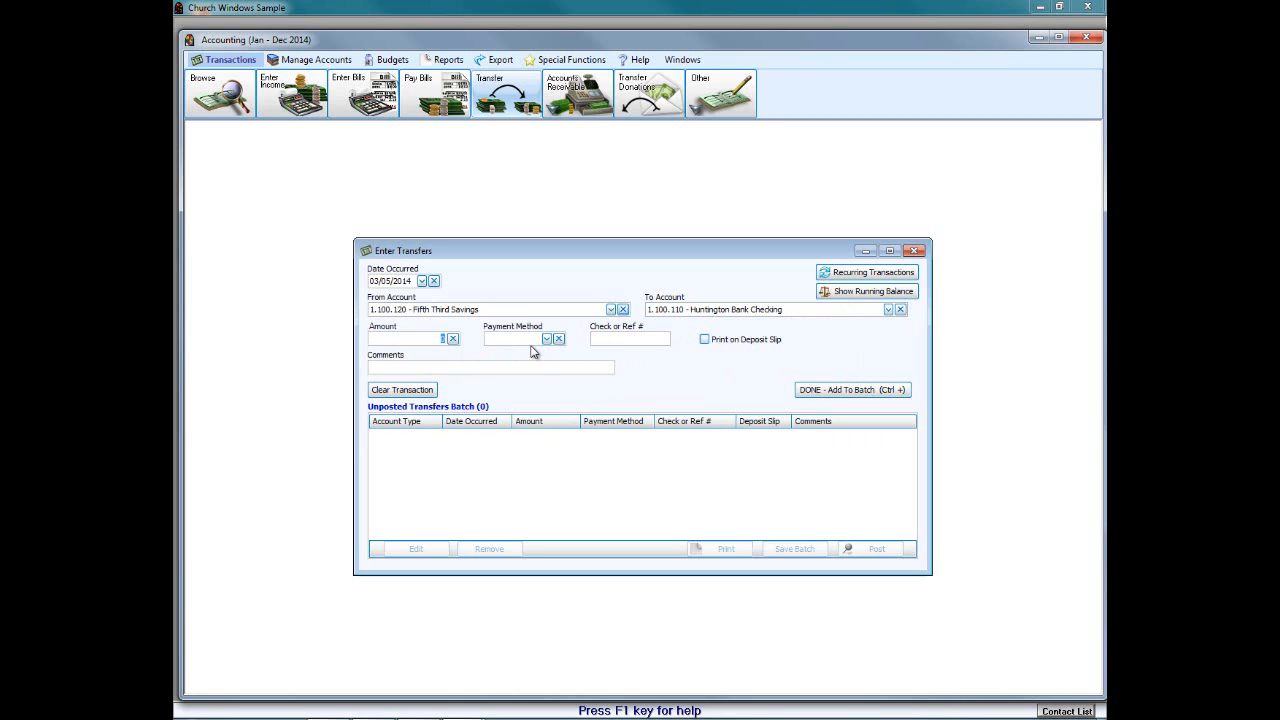
type("46")
left_click(547, 338)
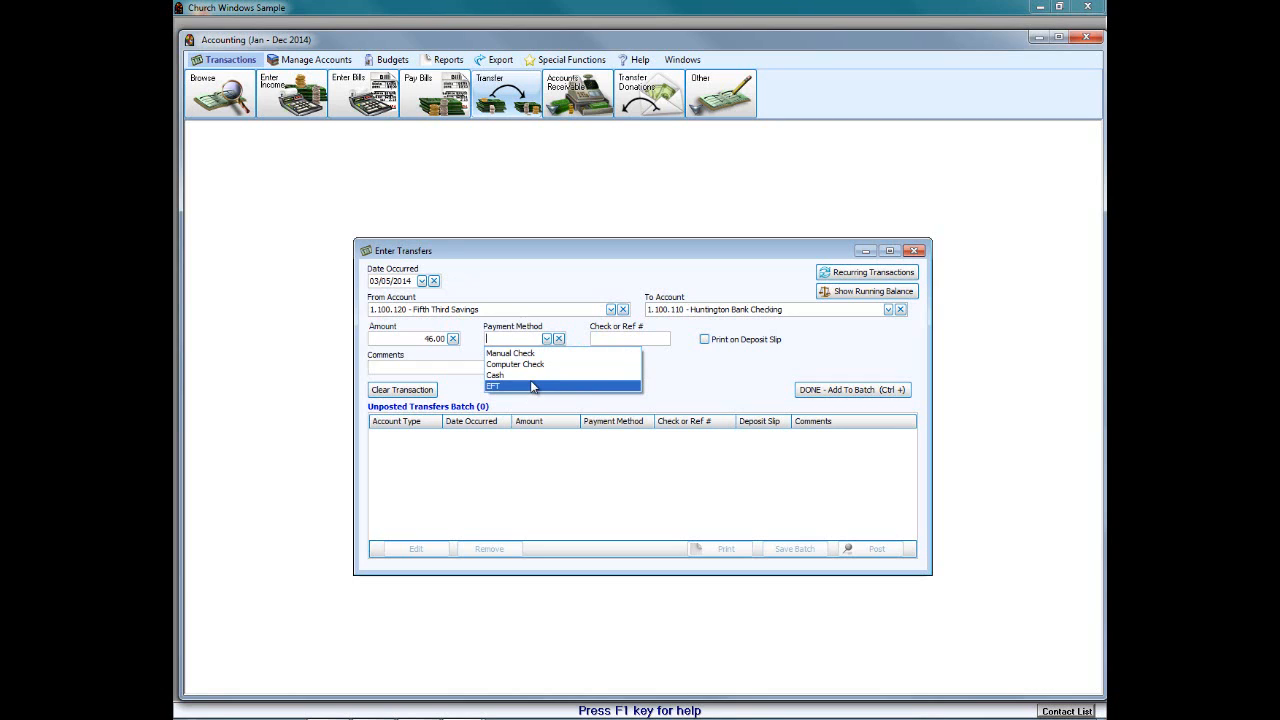
left_click(527, 364)
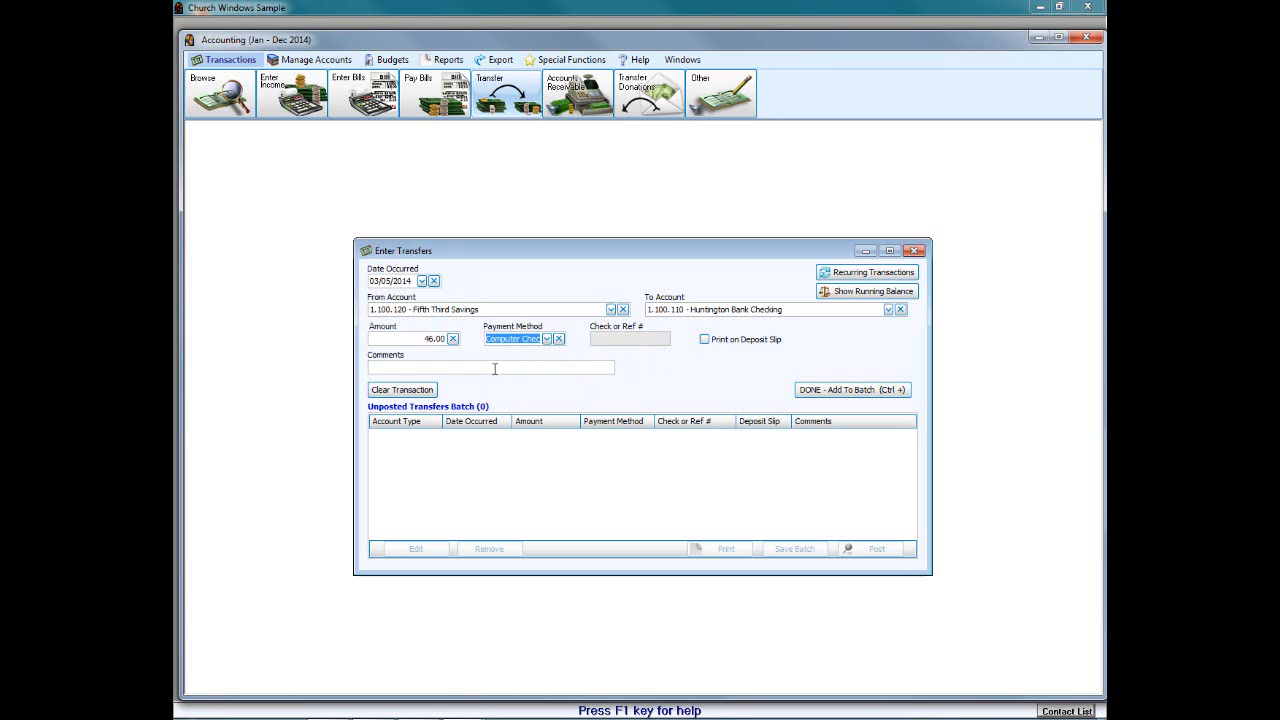
left_click(826, 397)
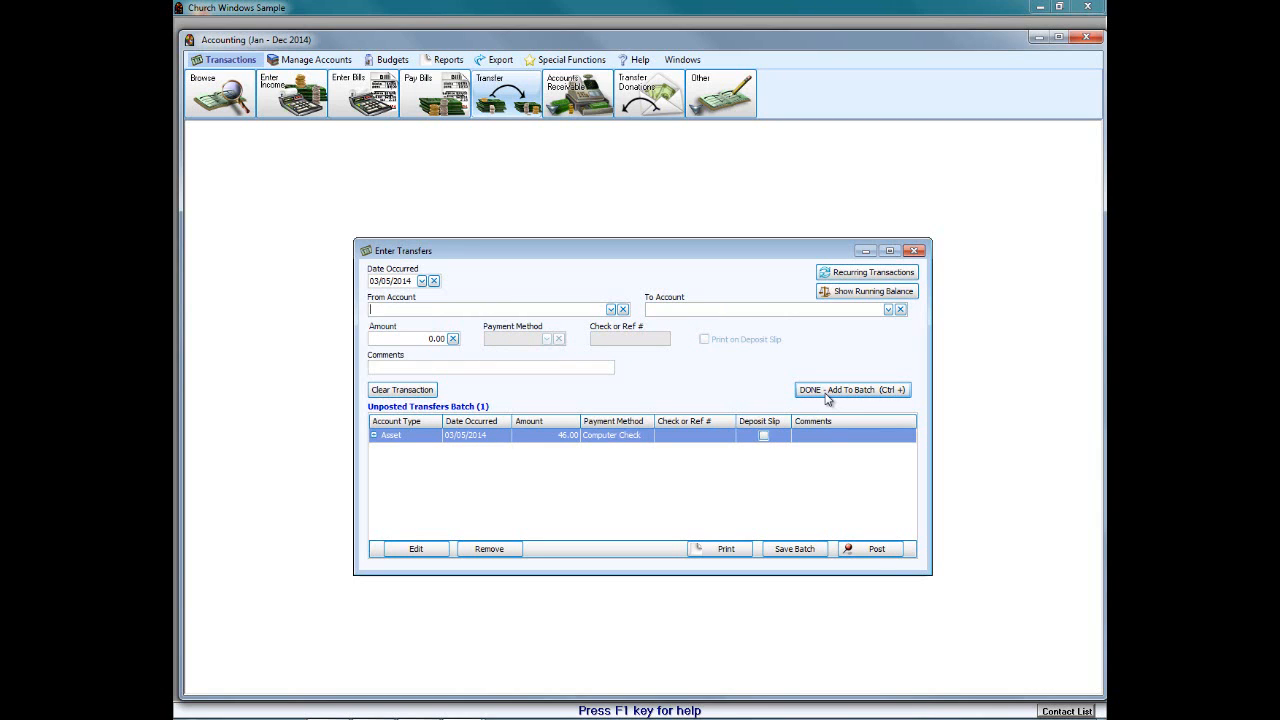
Step: Post the transfers batch, view the transfer transactions print options, and close them and the transfer entry without printing
left_click(871, 553)
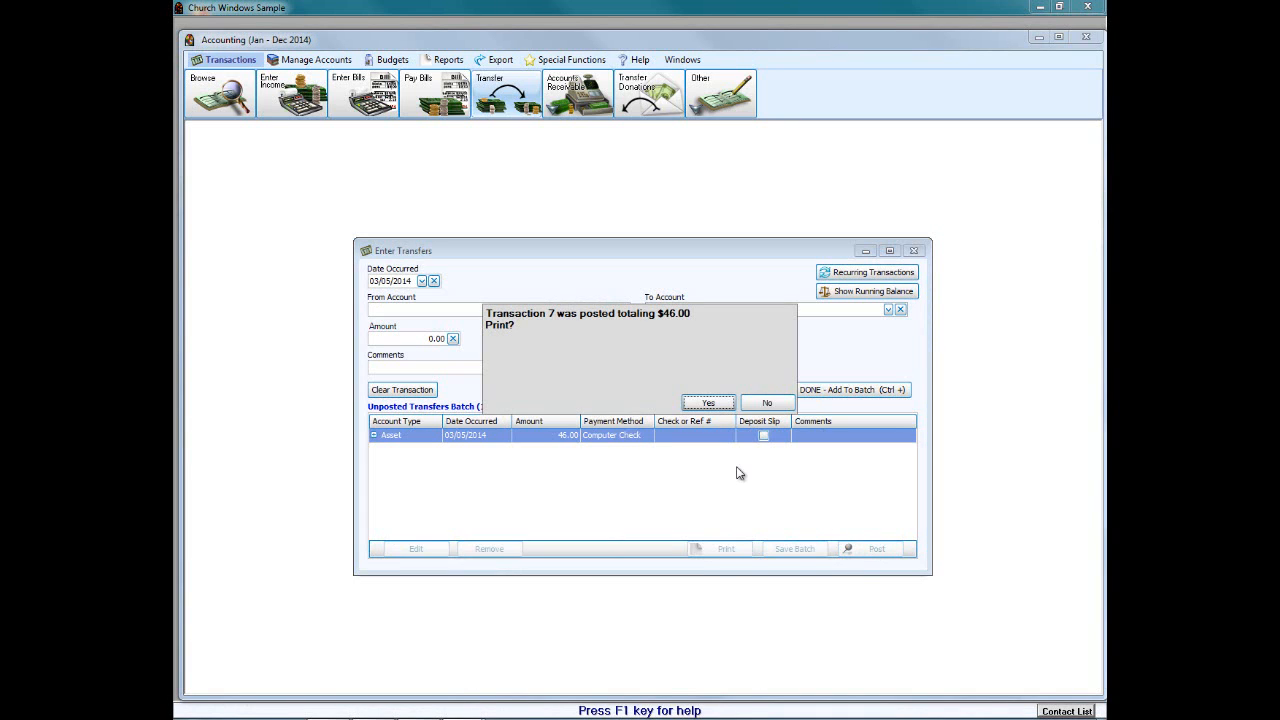
left_click(706, 403)
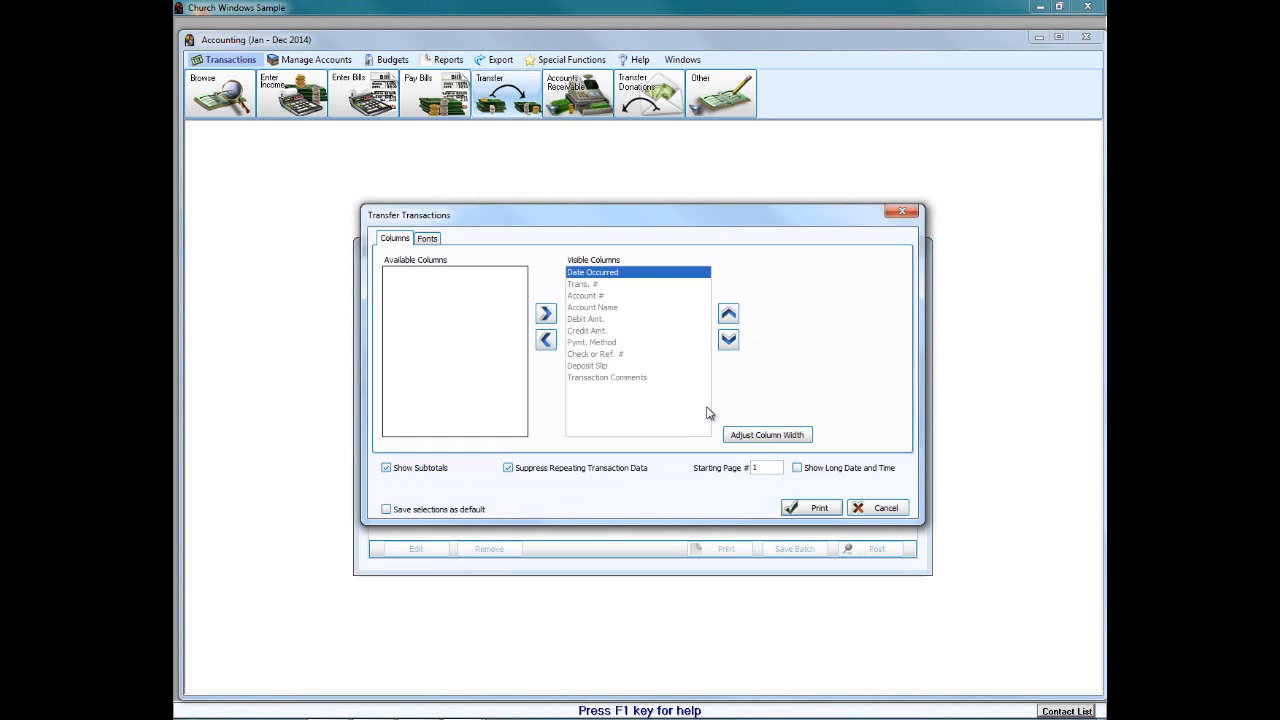
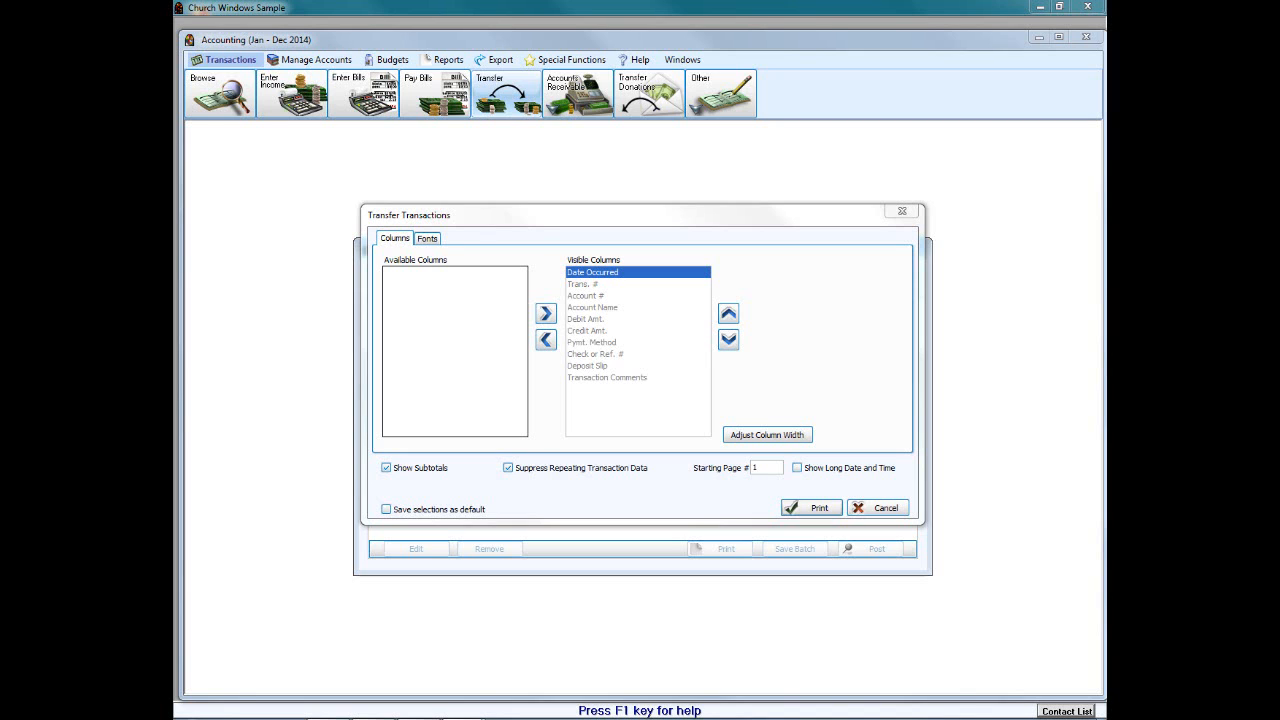
left_click(901, 212)
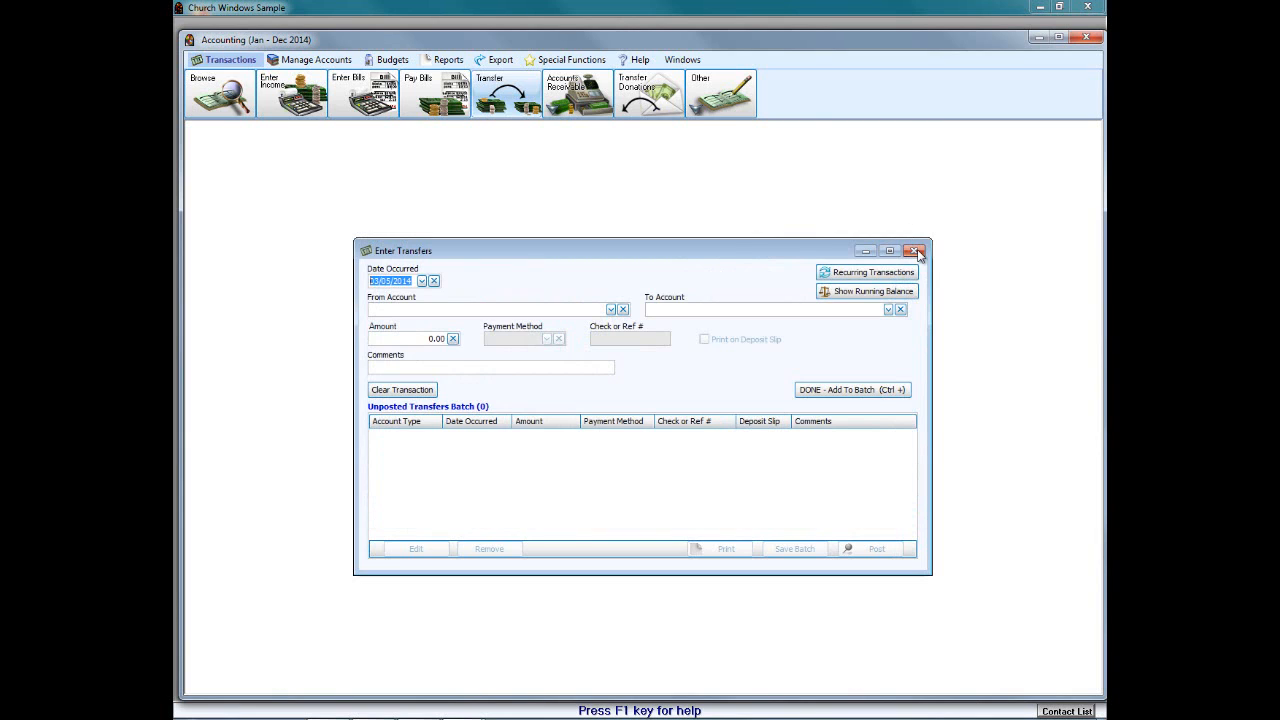
left_click(916, 251)
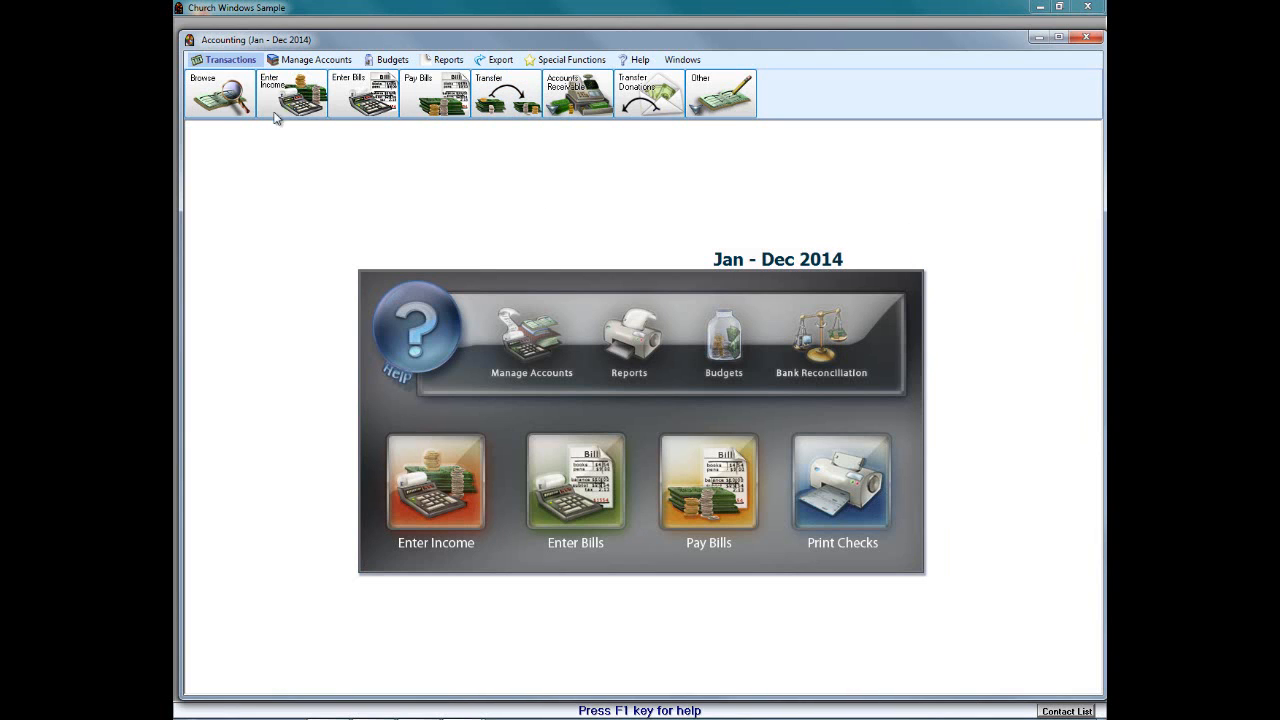
Step: Generate a preview of the Accounts Payable Journal for the accounting year 01/01/2014 thru 12/31/2014
left_click(449, 62)
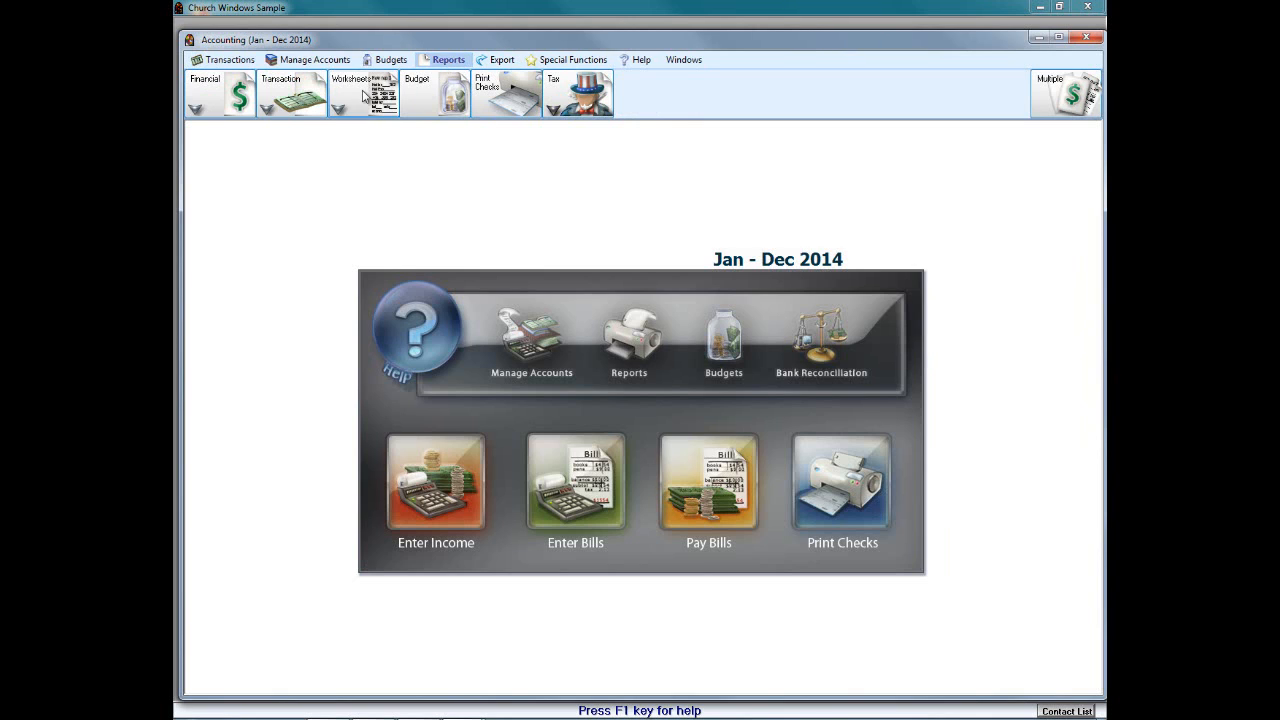
left_click(365, 95)
left_click(369, 125)
left_click(419, 451)
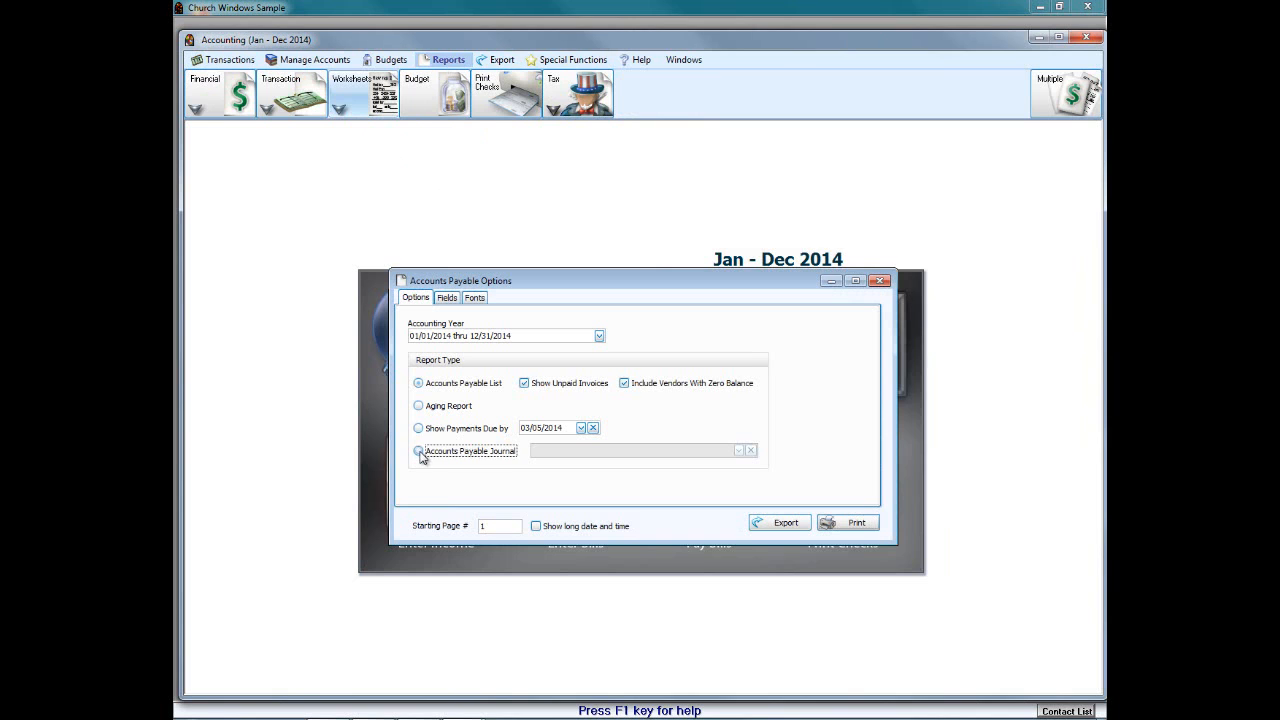
left_click(846, 523)
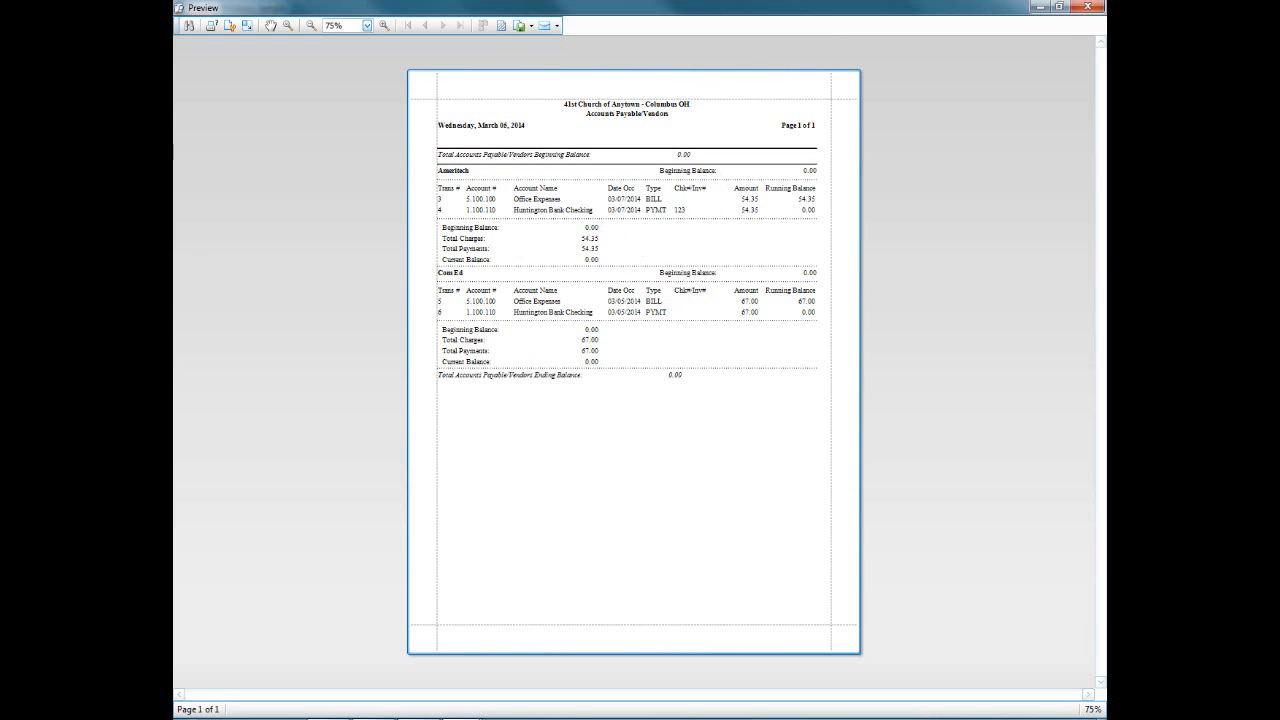
Step: Close the report preview and add a 20.00 Nicor Gas bill on 5.100.100 - Office Expenses to the unposted bills batch
left_click(1087, 7)
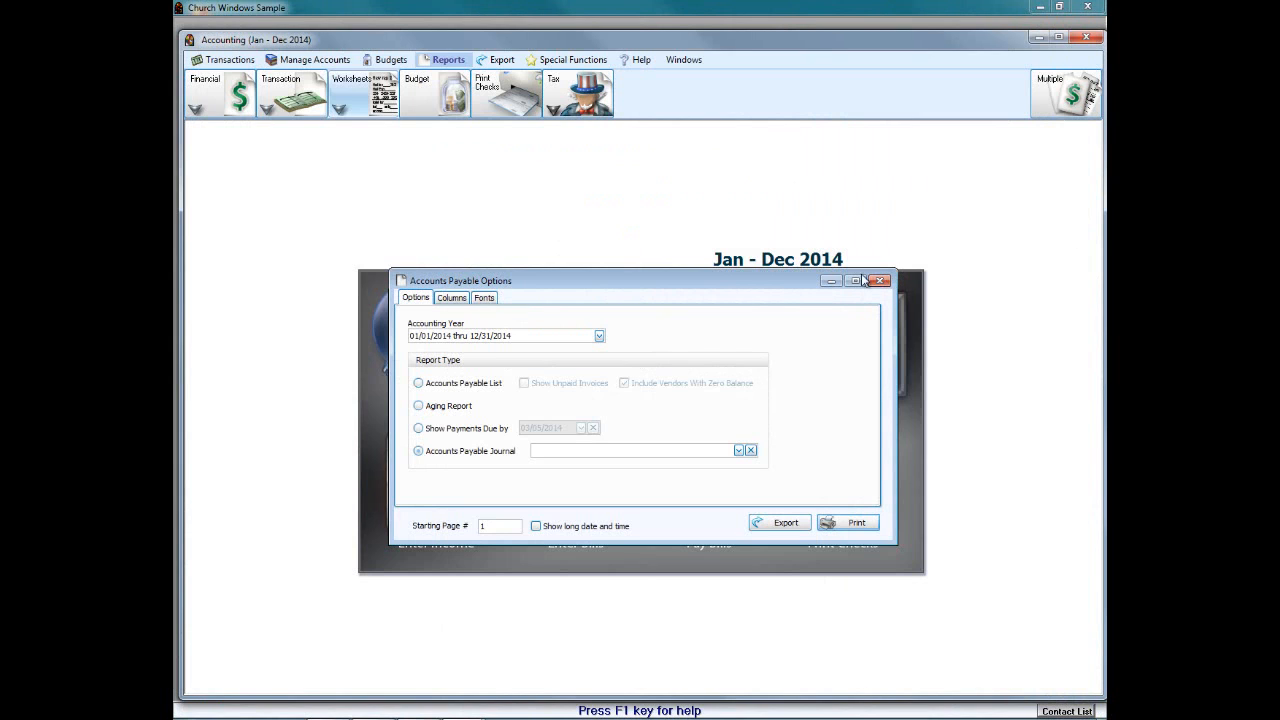
left_click(222, 61)
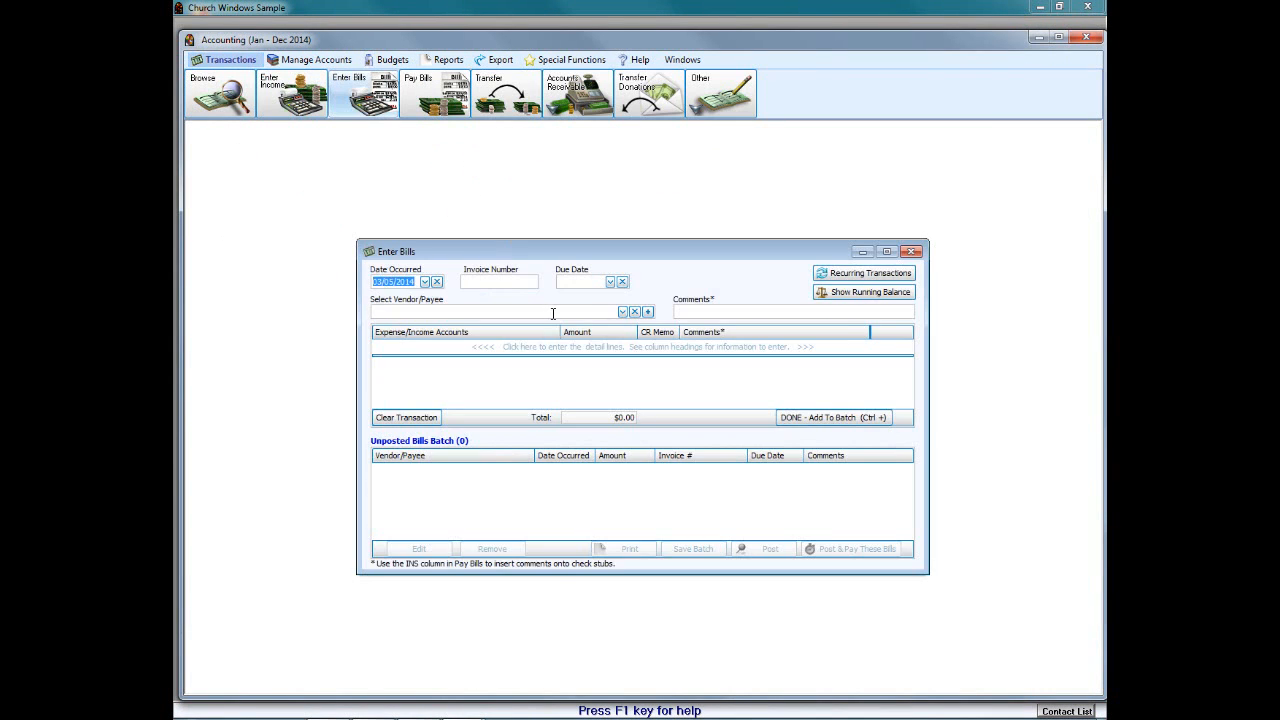
left_click(621, 312)
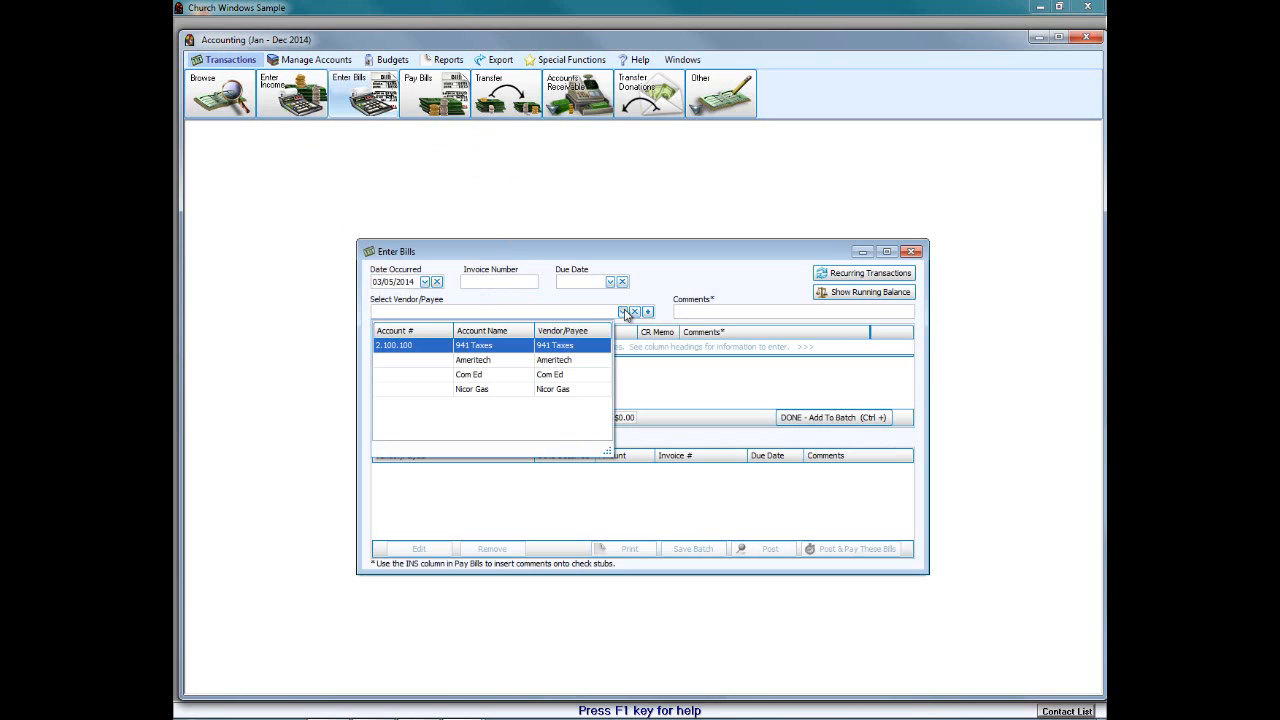
left_click(491, 392)
left_click(519, 347)
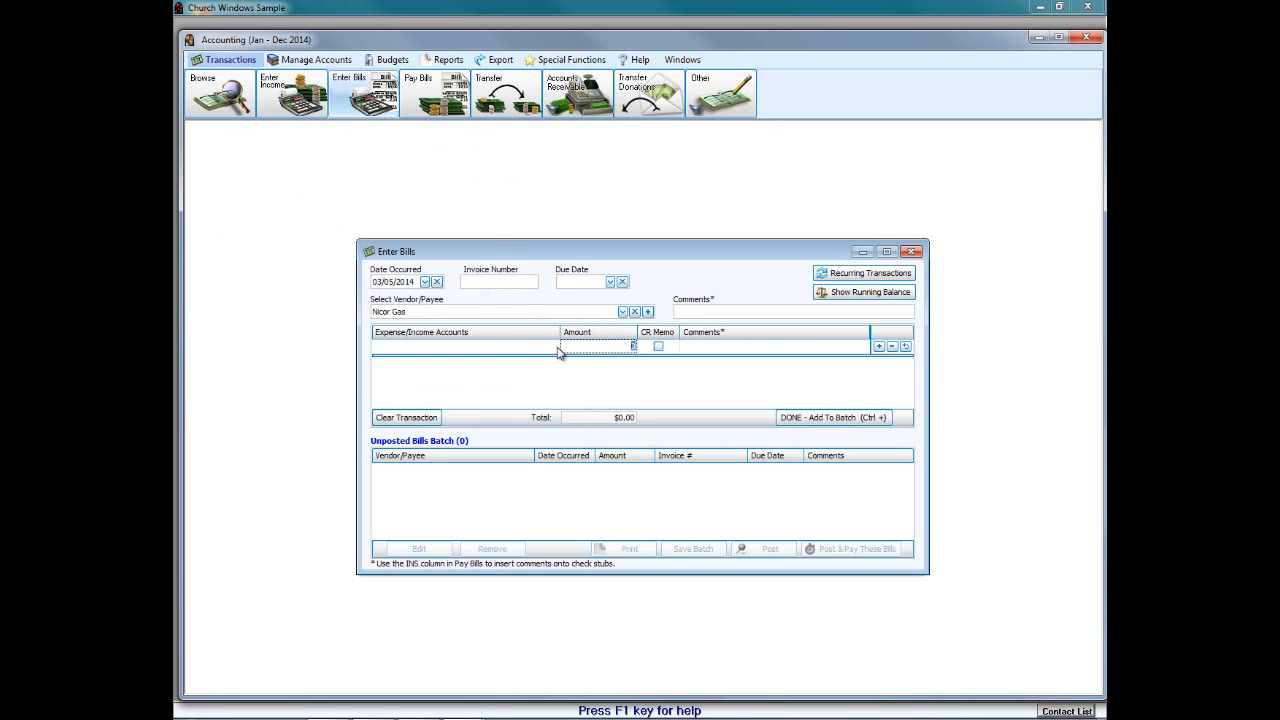
left_click(553, 346)
left_click(522, 381)
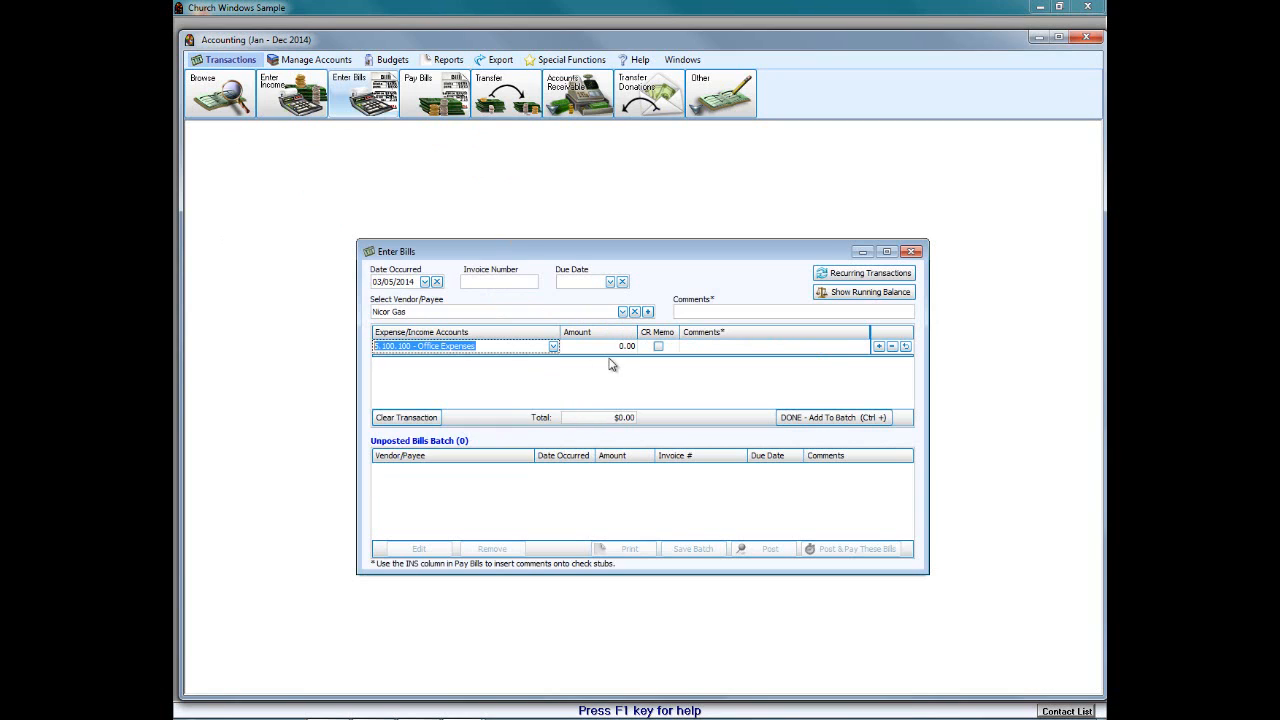
left_click(613, 348)
type("20")
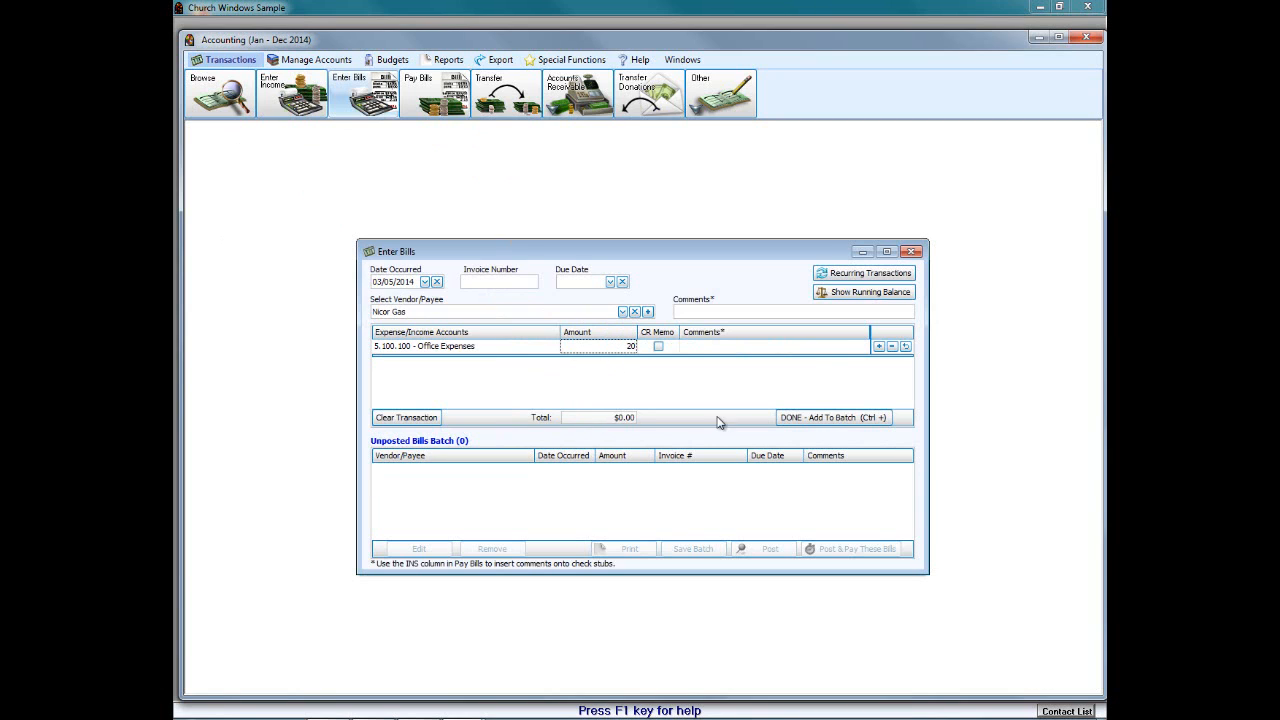
left_click(805, 418)
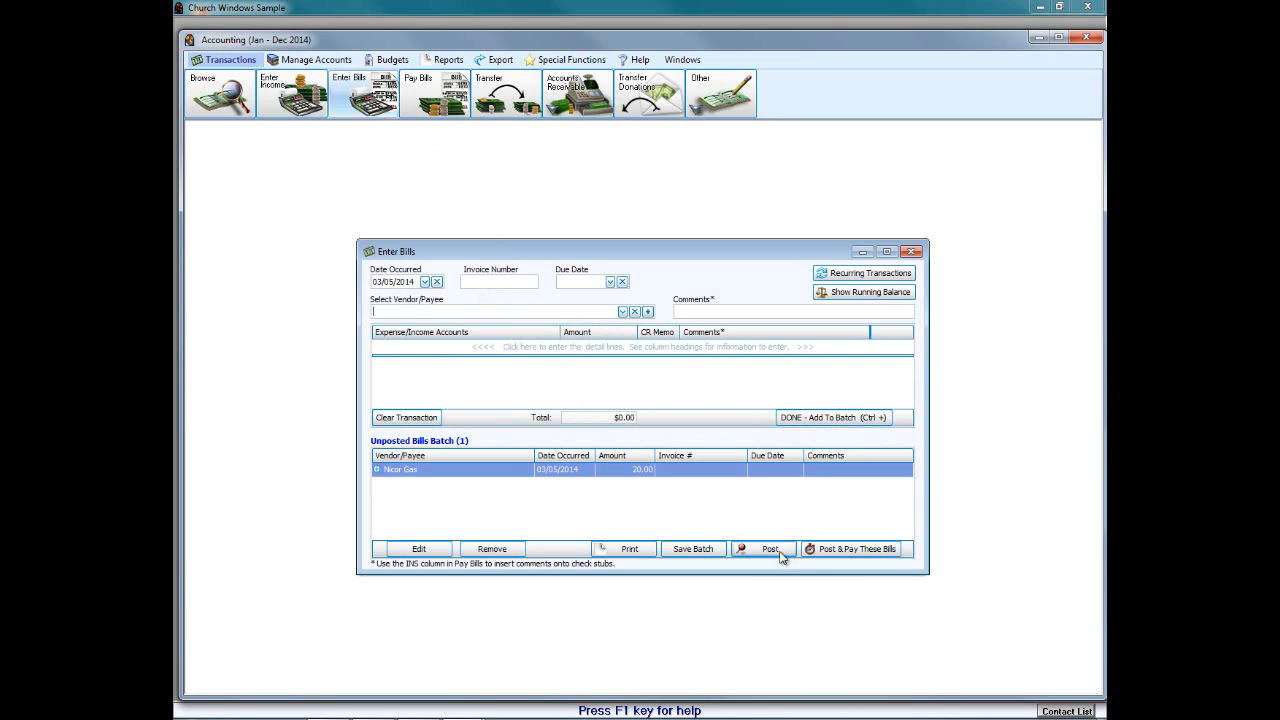
Step: Post the bills batch without printing and close the bill entry window
left_click(768, 549)
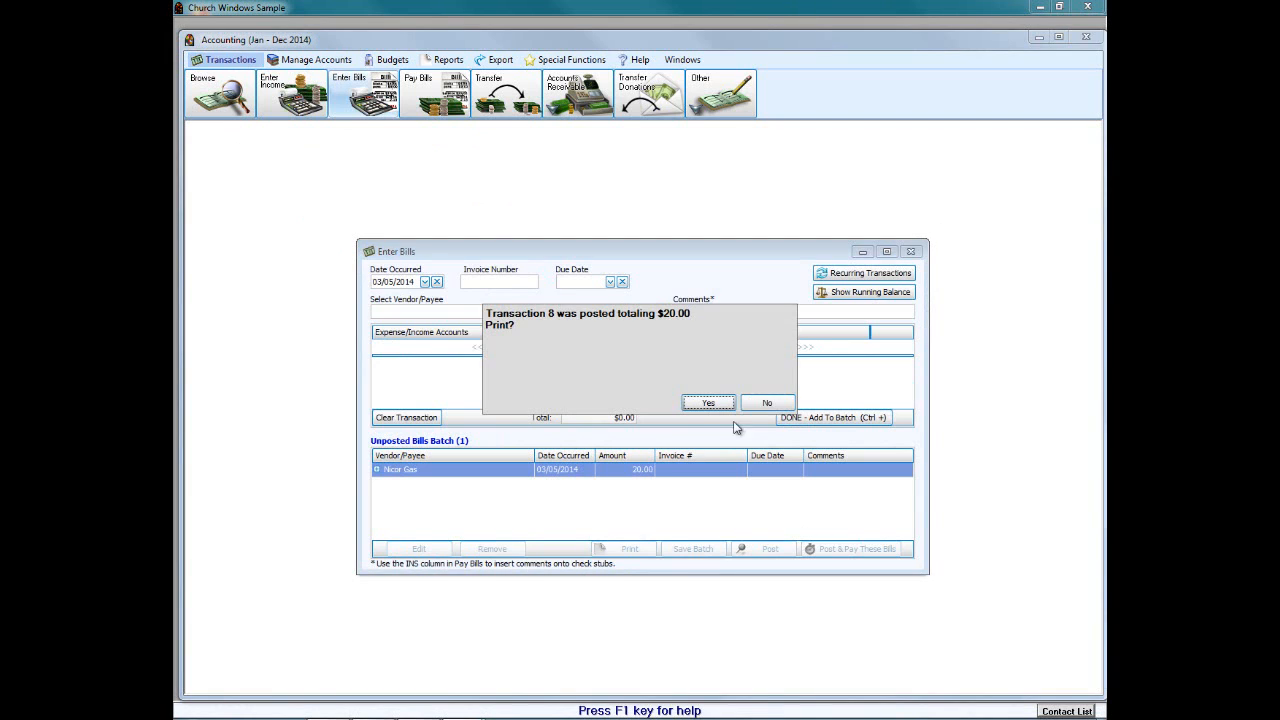
left_click(765, 404)
left_click(911, 251)
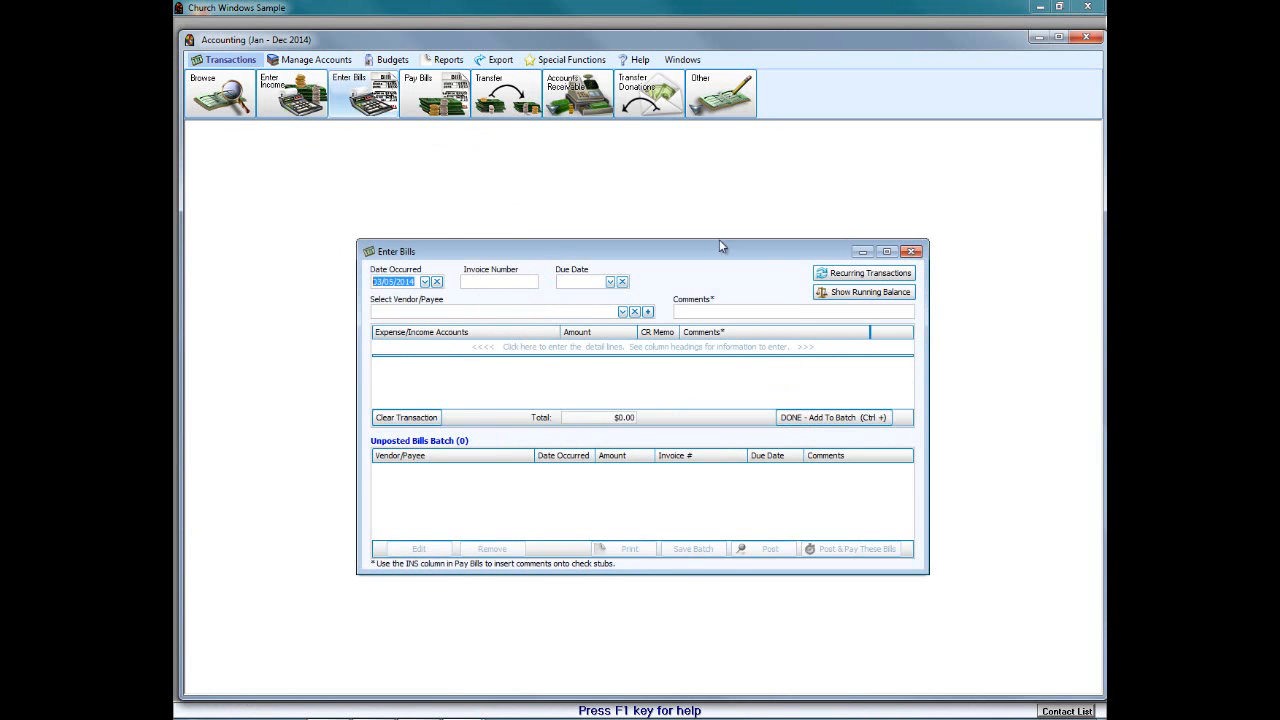
Step: Add Nicor Gas to the unposted payments batch in Pay Bills
left_click(441, 87)
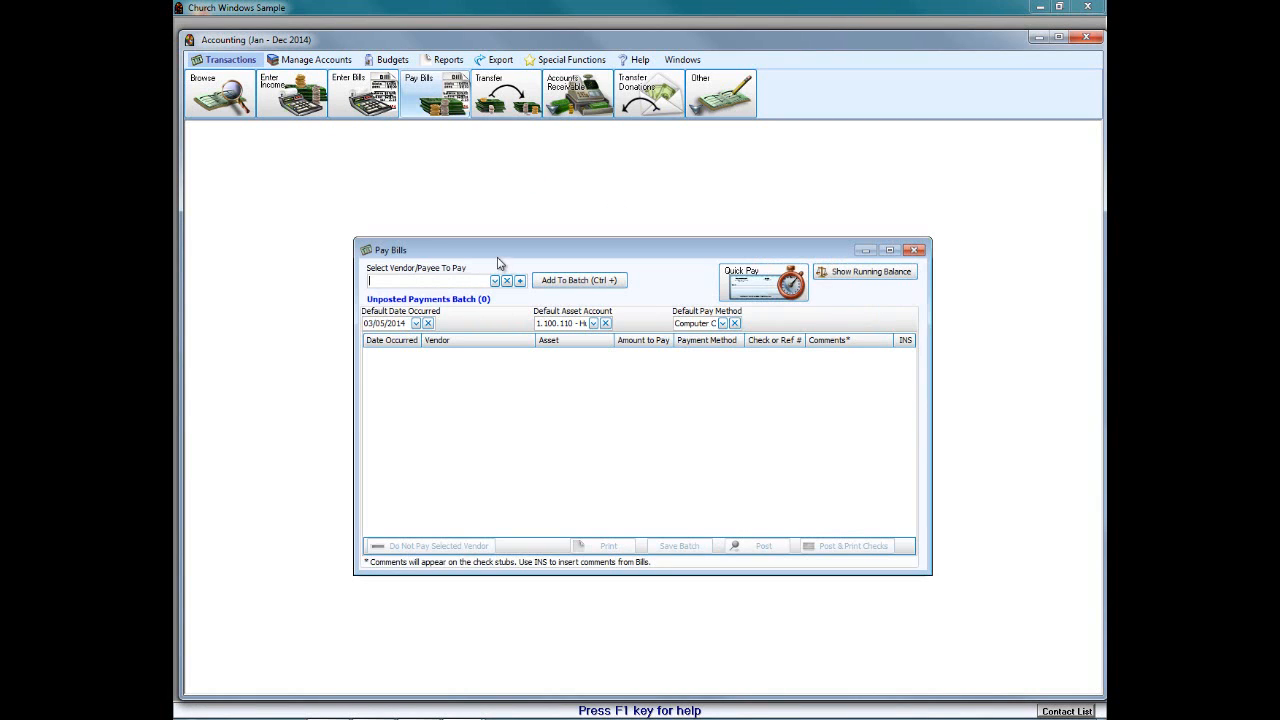
left_click(494, 281)
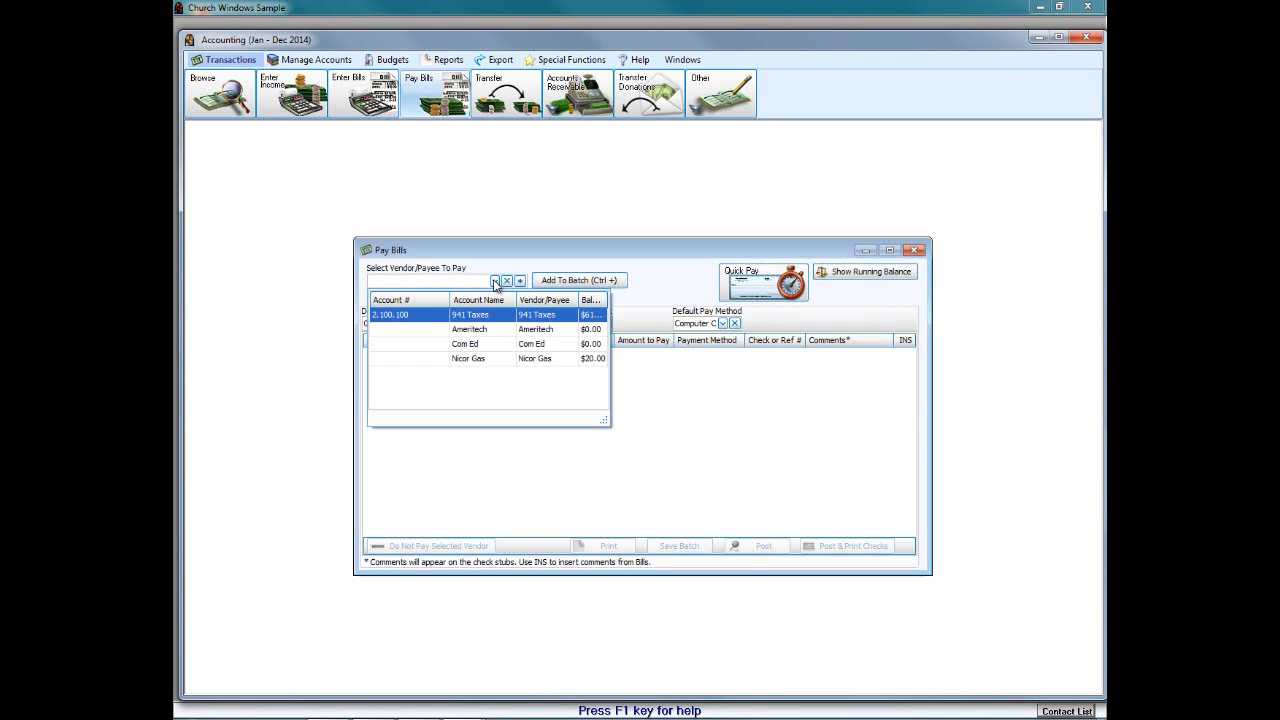
left_click(478, 372)
left_click(578, 281)
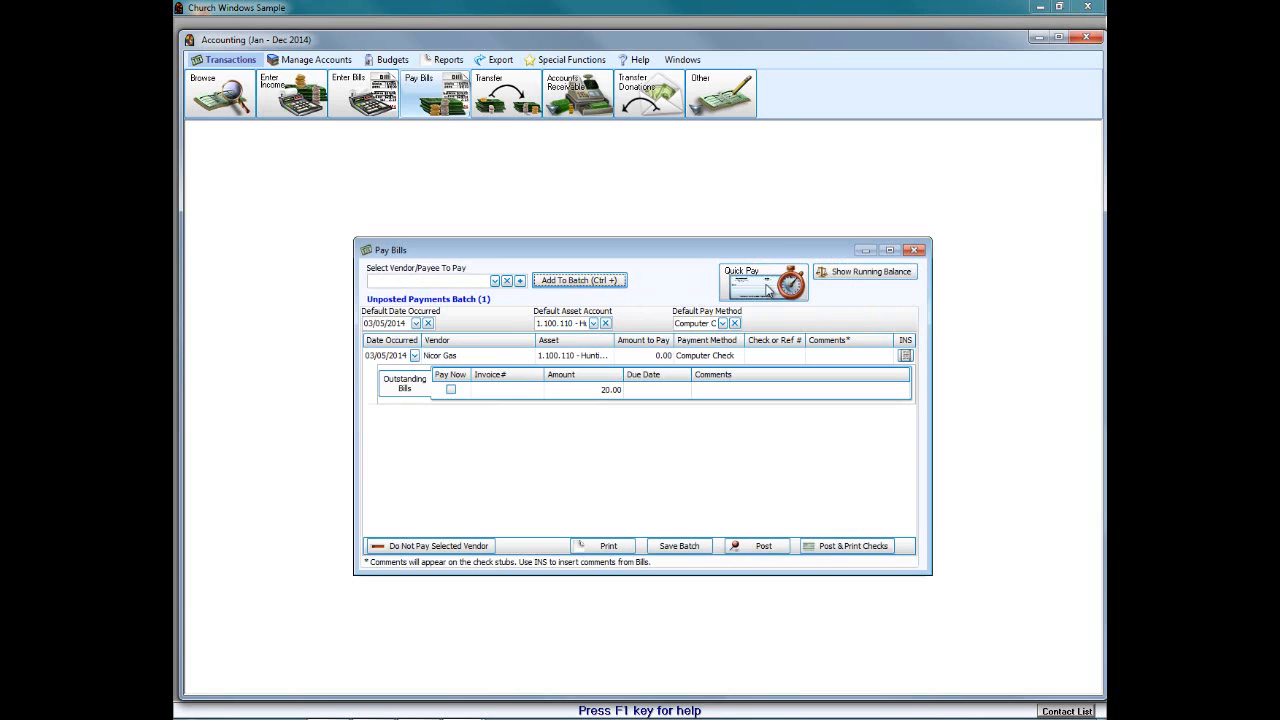
Step: Set the Nicor Gas amount to pay to 20.00 without marking its outstanding bill, and post the payment without printing
left_click(650, 357)
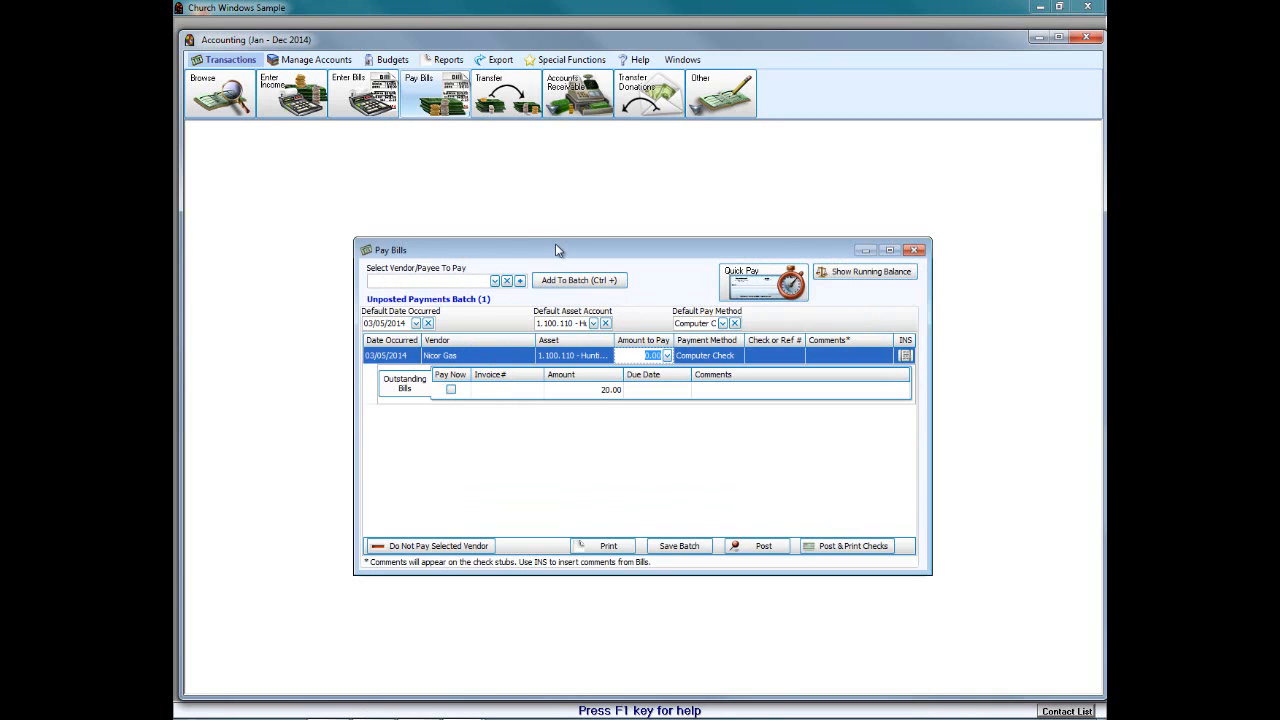
left_click(651, 355)
type("5")
left_click(771, 544)
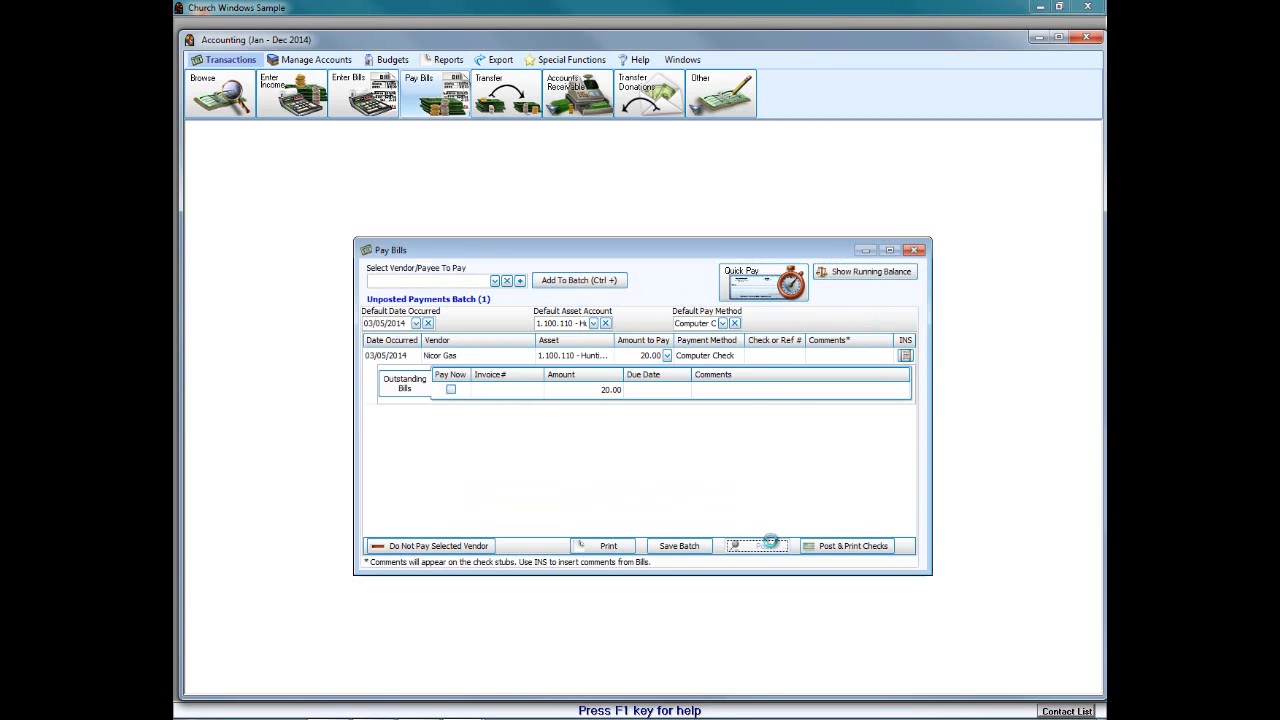
left_click(777, 403)
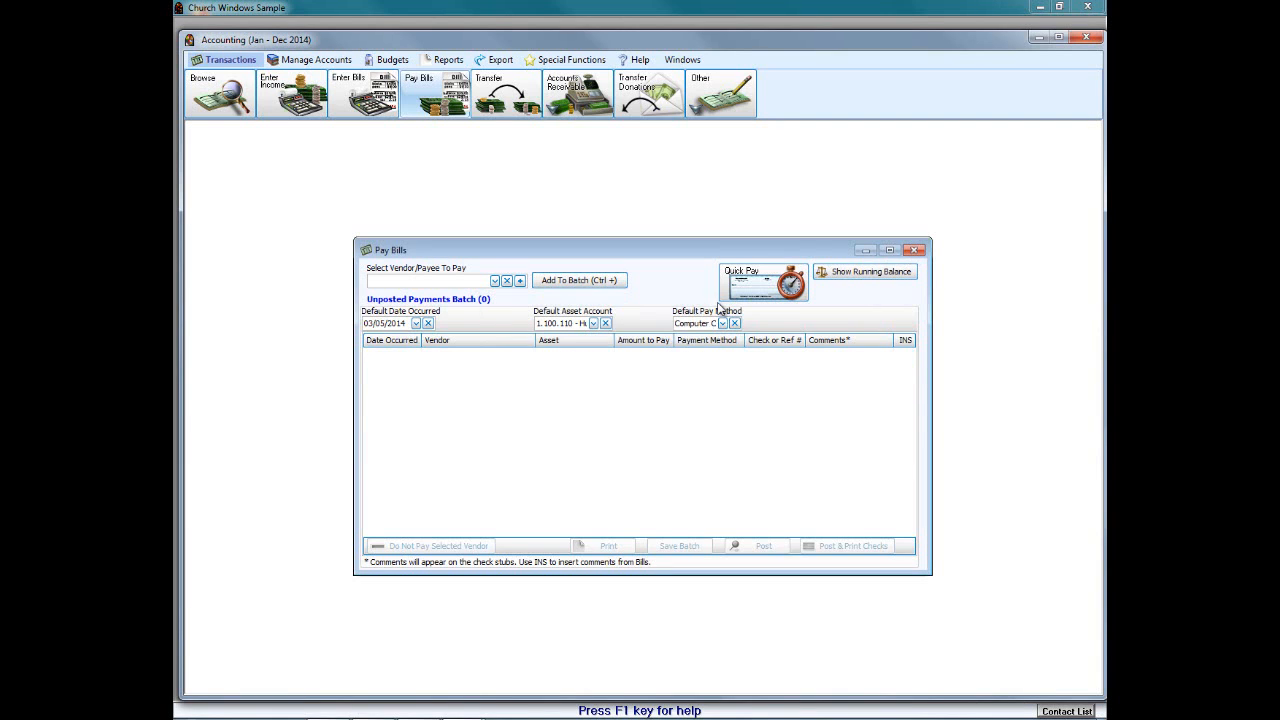
Step: View the outstanding bills through Quick Pay, and close the list and Pay Bills without creating payments
left_click(755, 289)
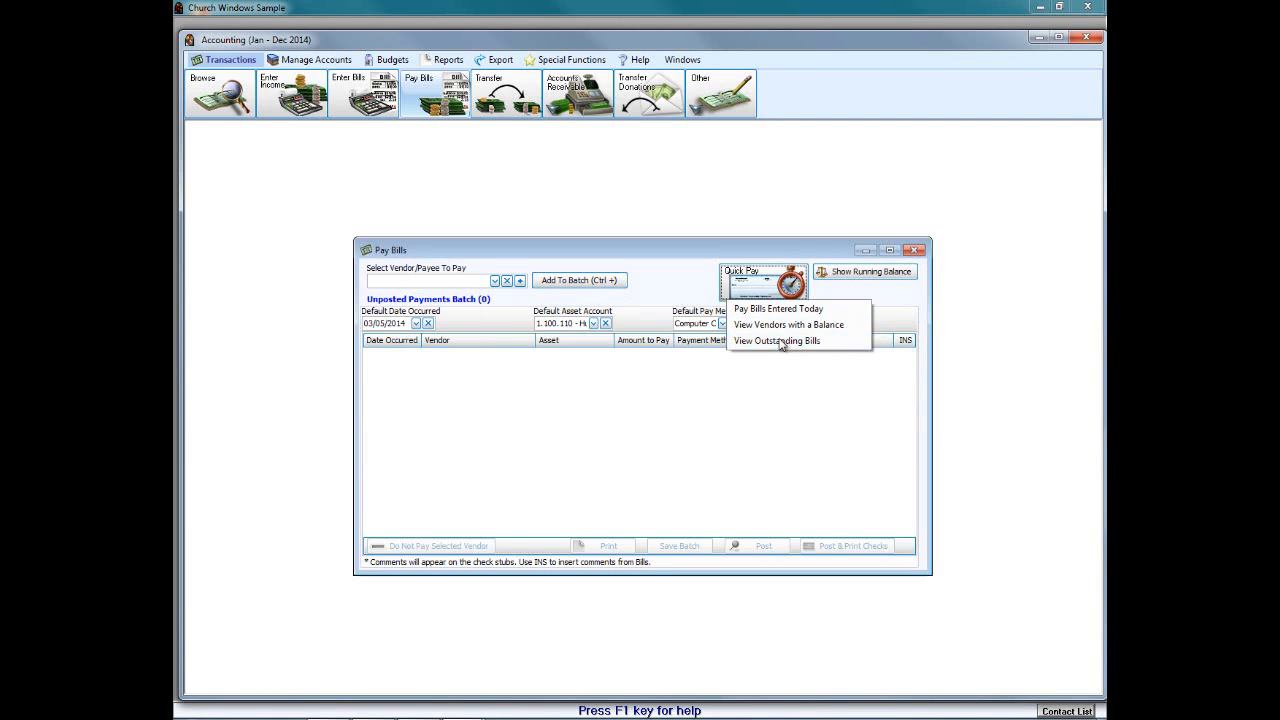
left_click(780, 341)
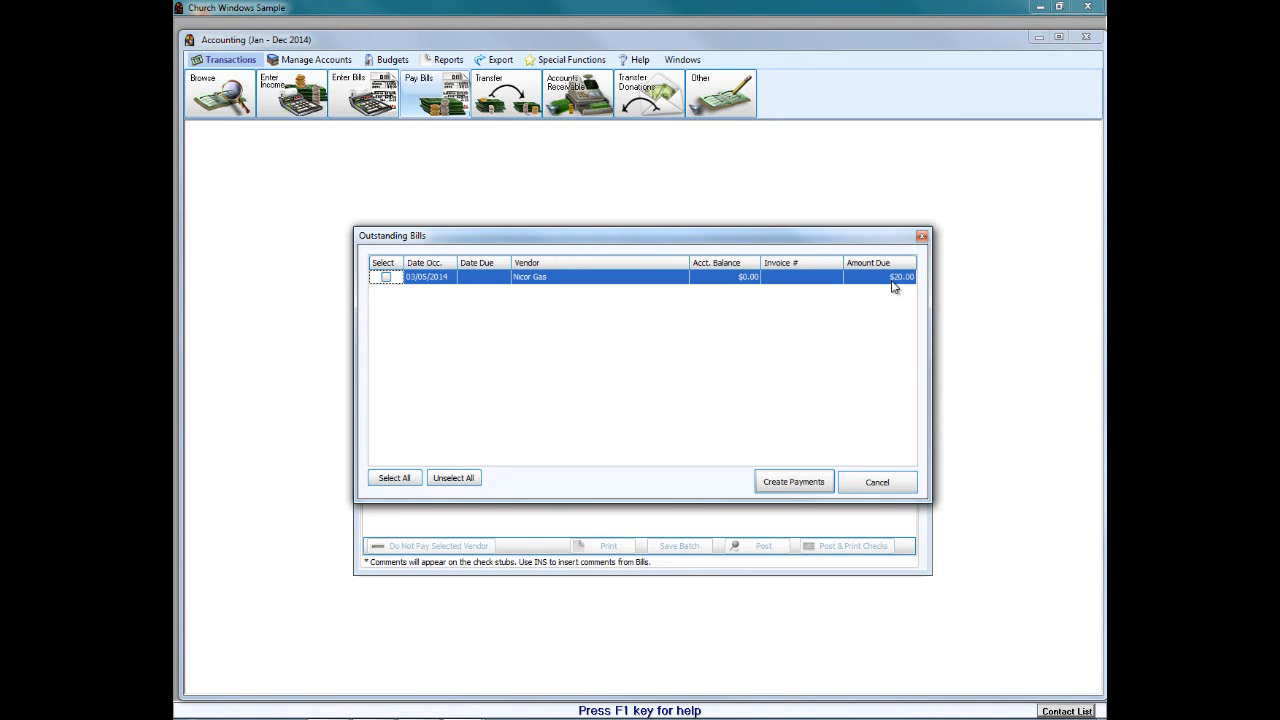
left_click(921, 236)
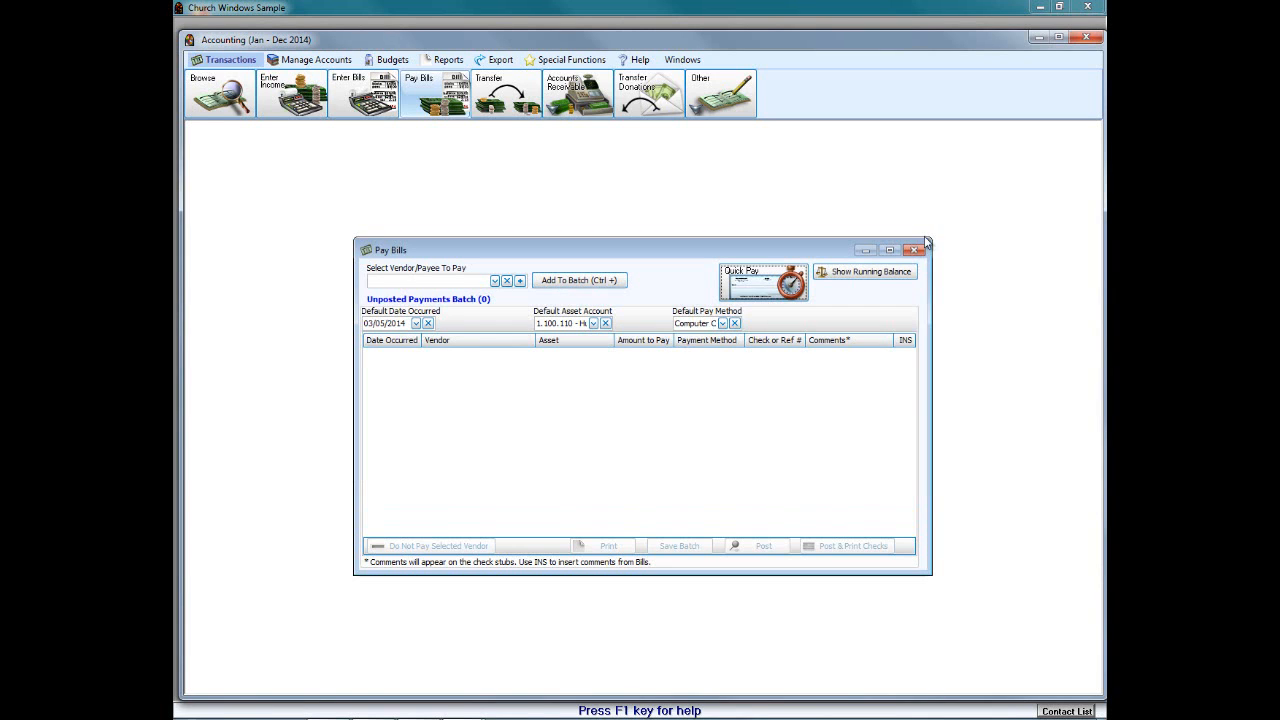
left_click(914, 250)
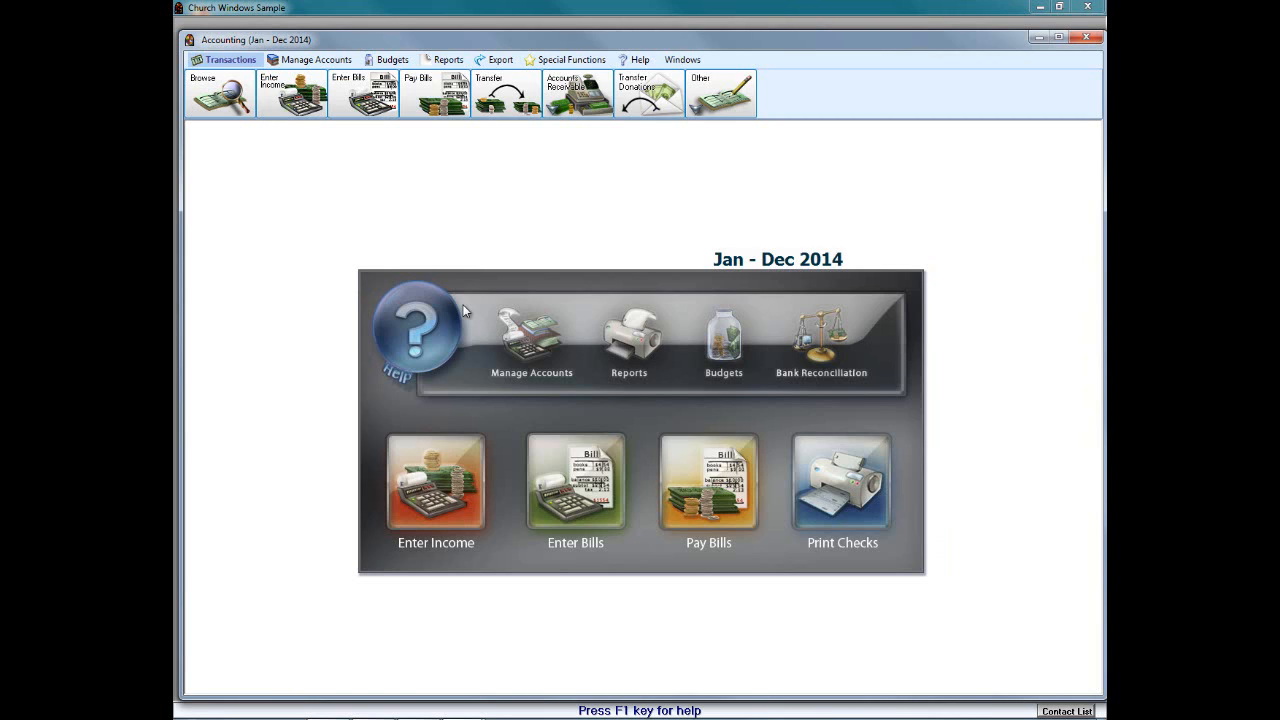
Step: Reverse the Com Ed bill, Transaction 5, on its original date and include reversed transactions in the enlarged transaction list
left_click(227, 98)
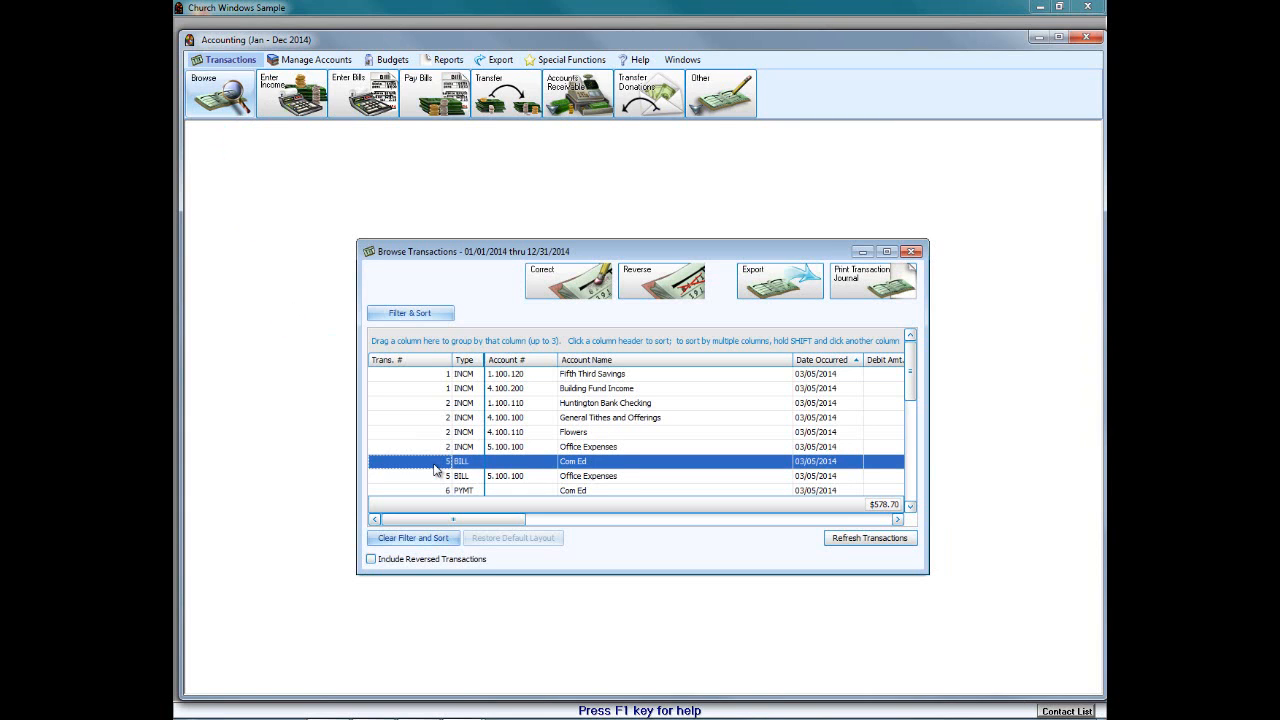
left_click(638, 283)
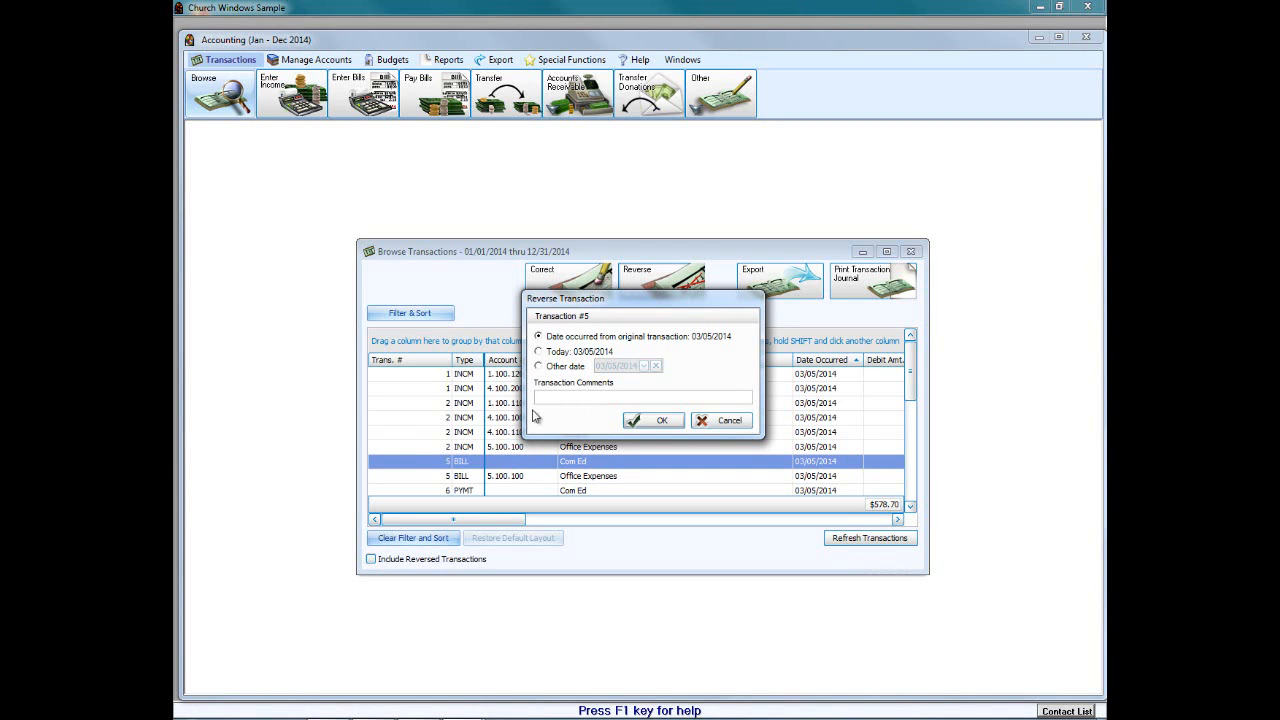
left_click(658, 424)
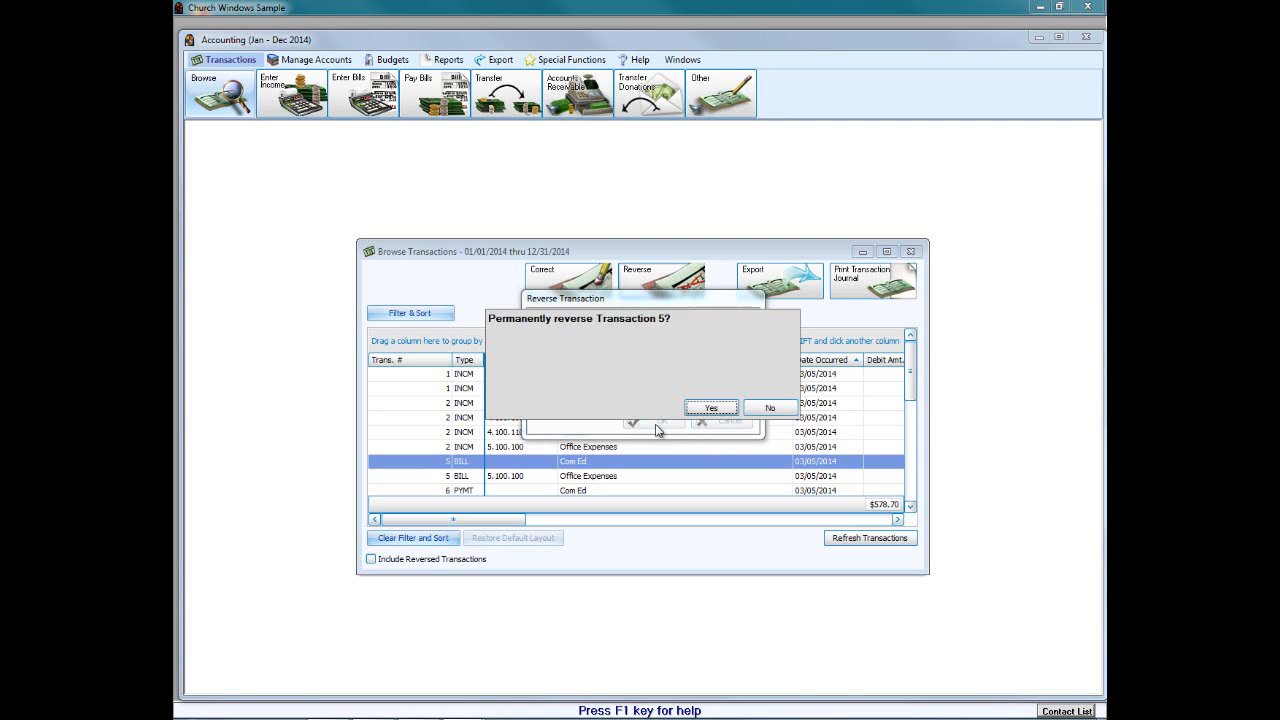
left_click(728, 408)
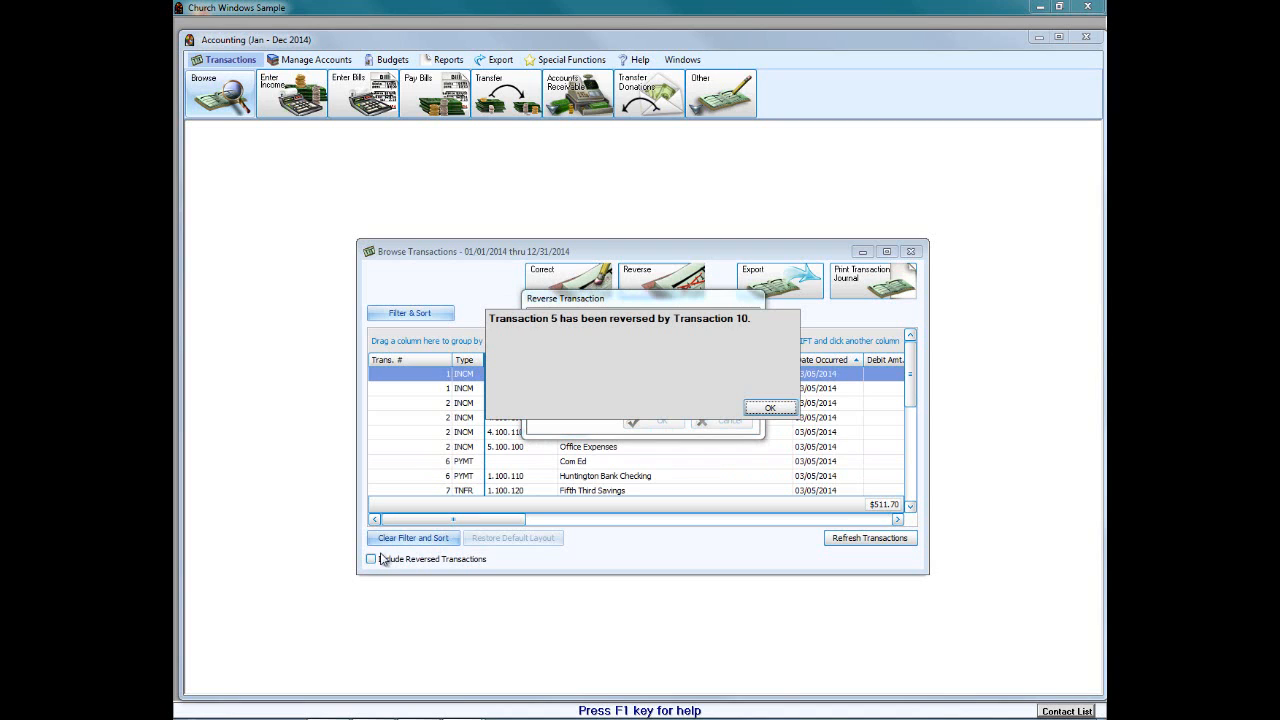
left_click(771, 404)
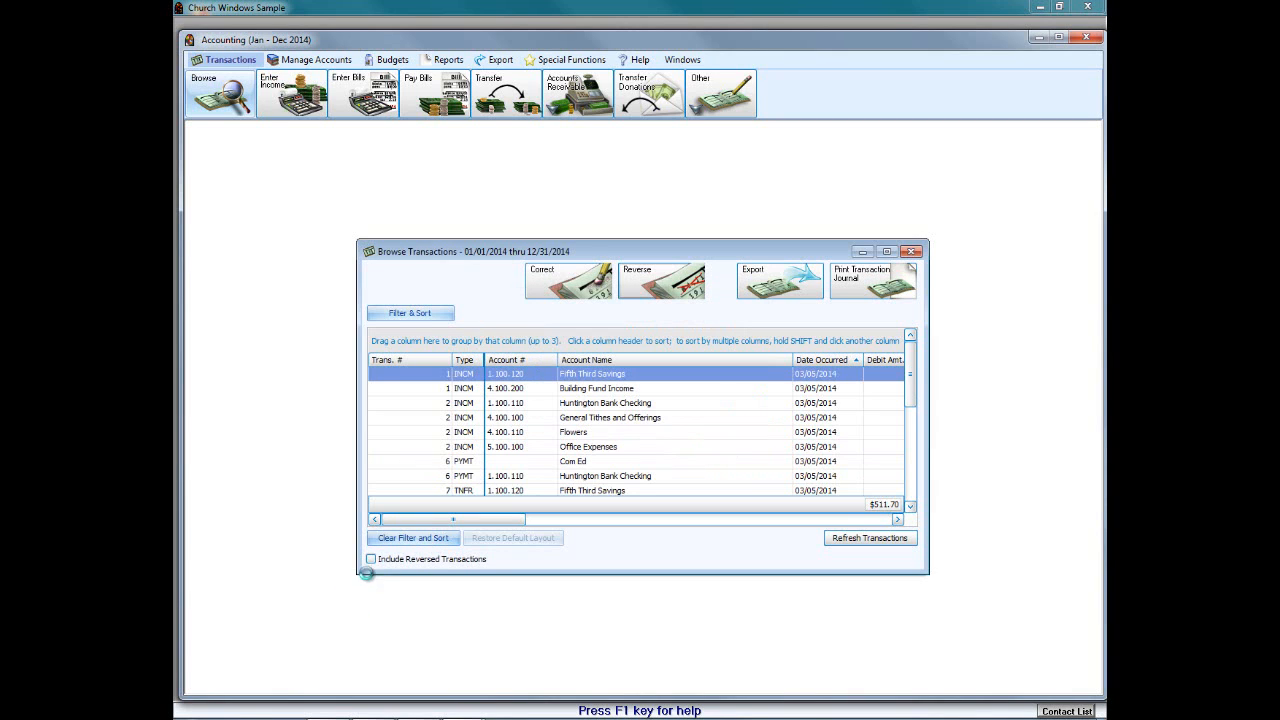
left_click(371, 560)
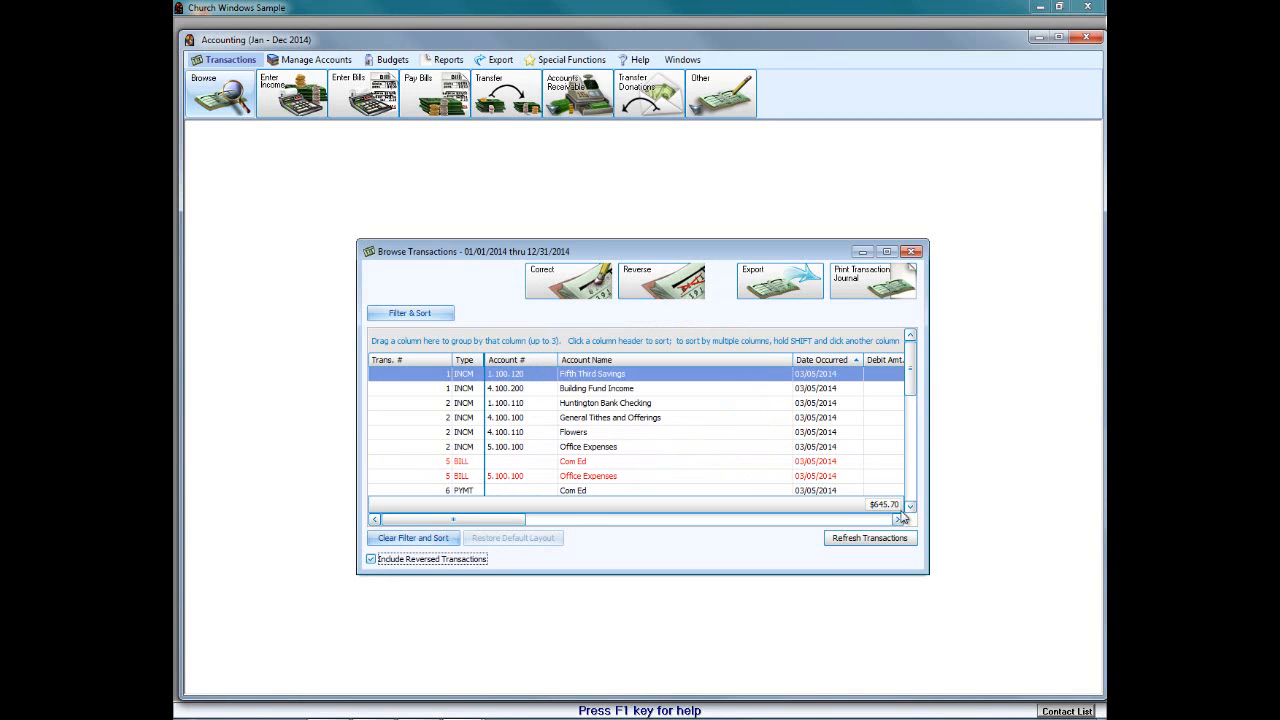
left_click(886, 252)
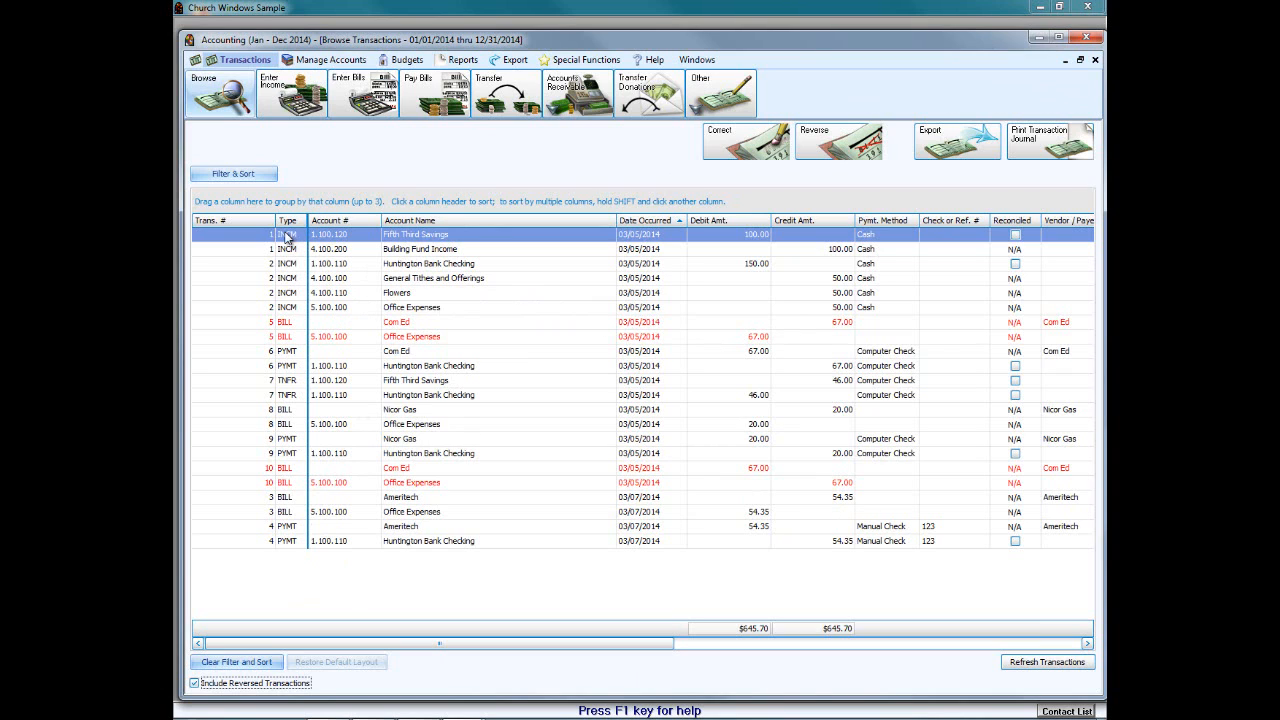
Step: Correct the Nicor Gas bill, Transaction 8, by marking it as paid by payment 9, save the correction, and close the transaction list
left_click(283, 413)
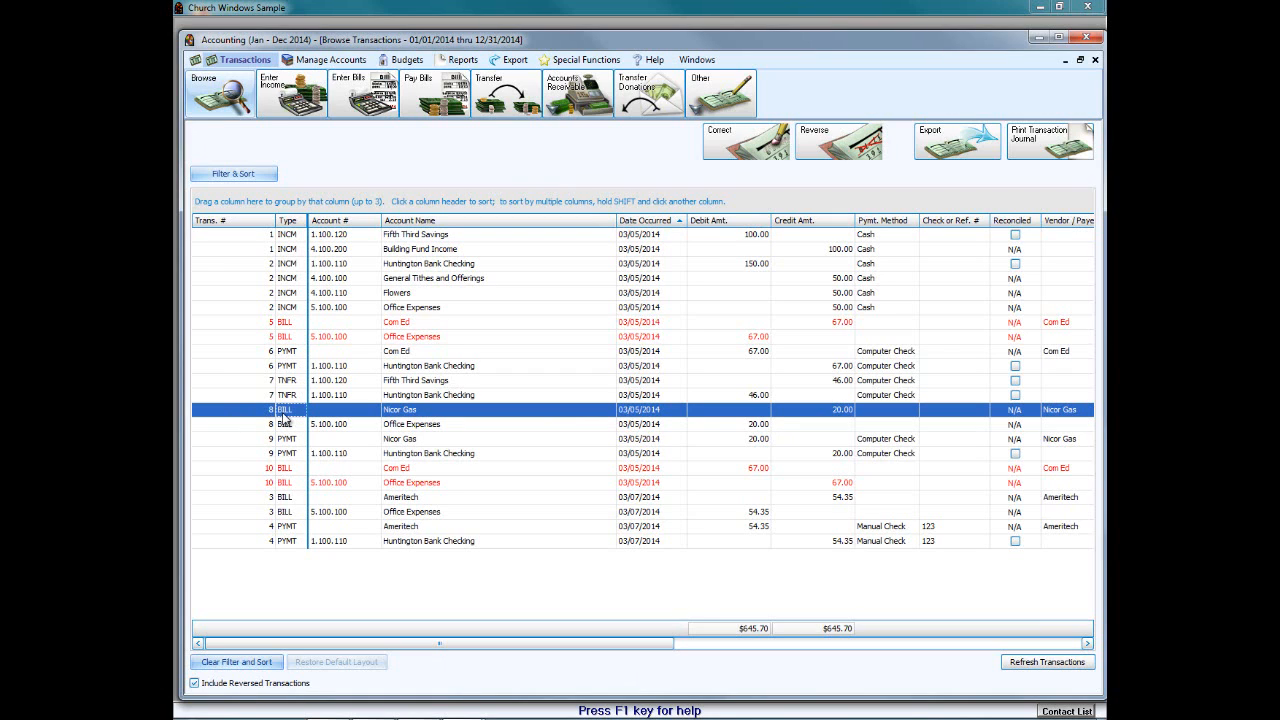
left_click(737, 142)
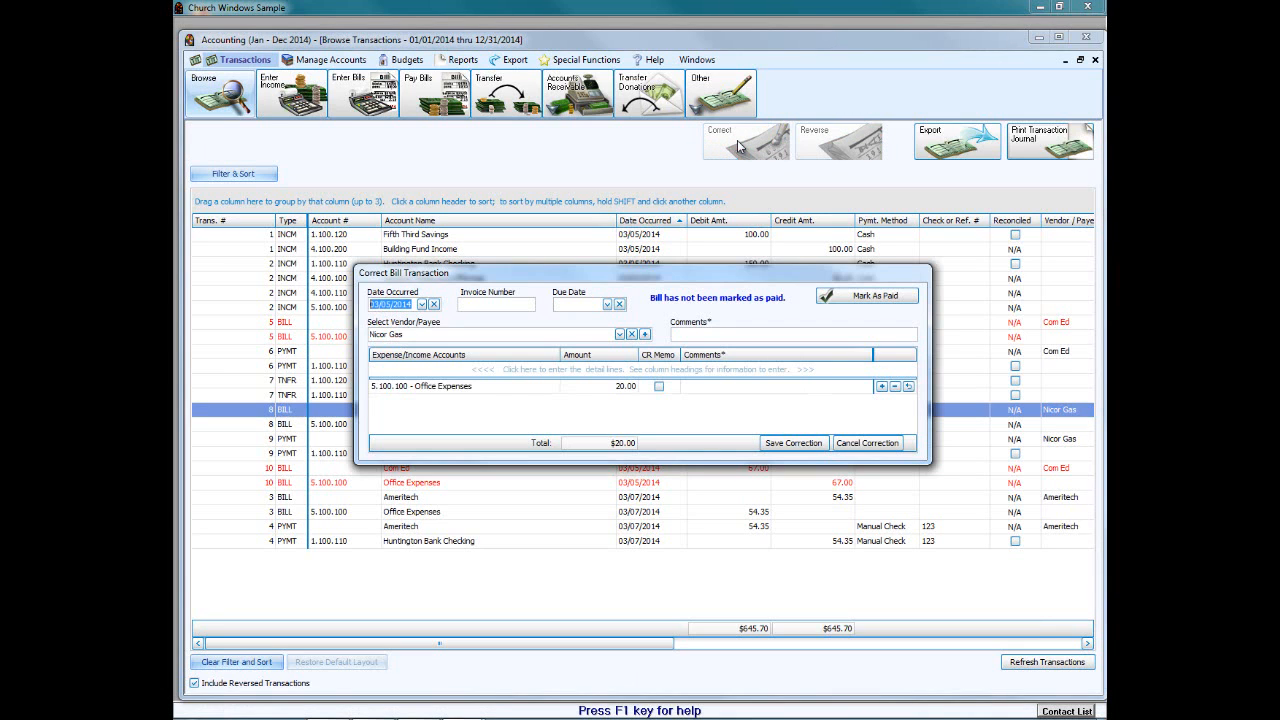
left_click(852, 297)
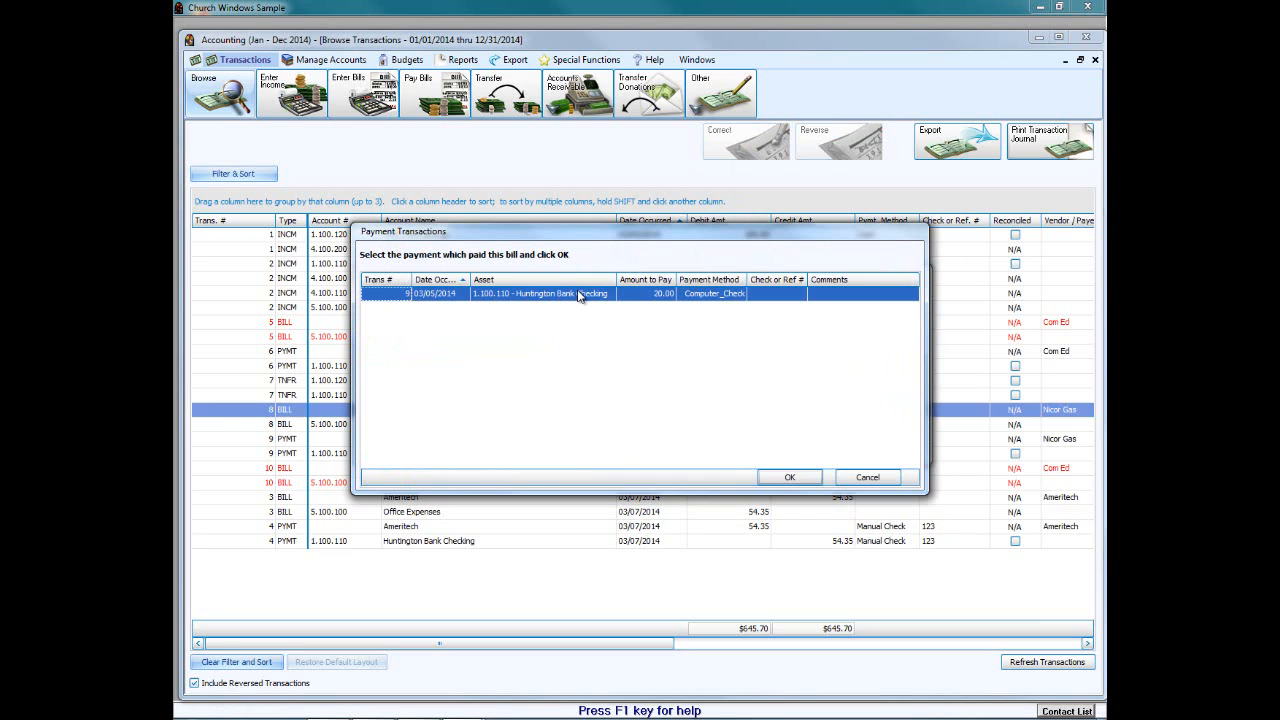
left_click(789, 477)
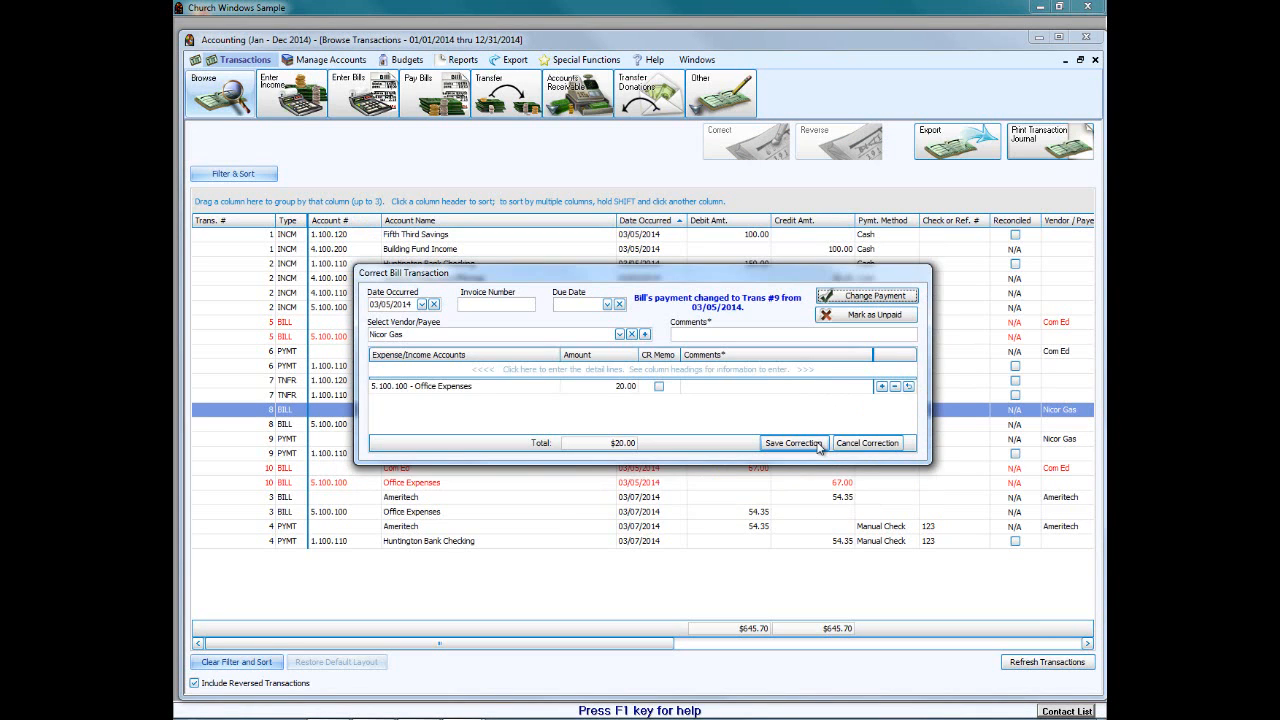
left_click(819, 445)
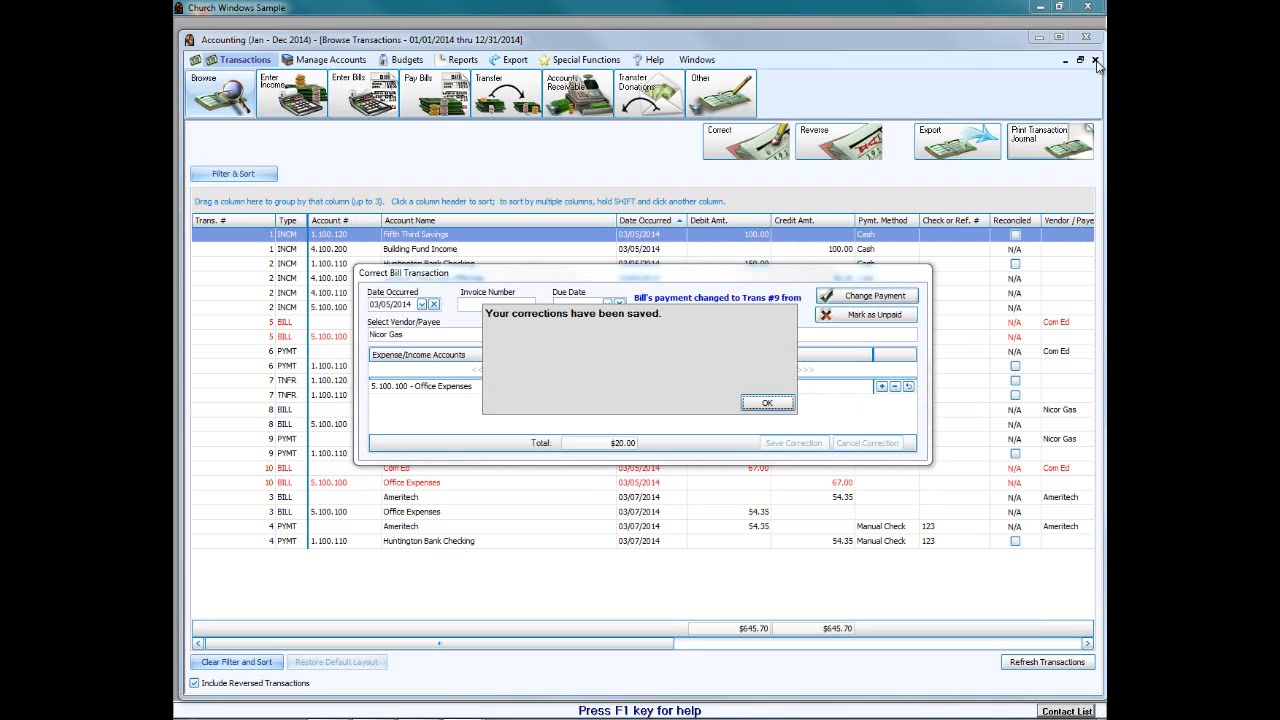
left_click(767, 402)
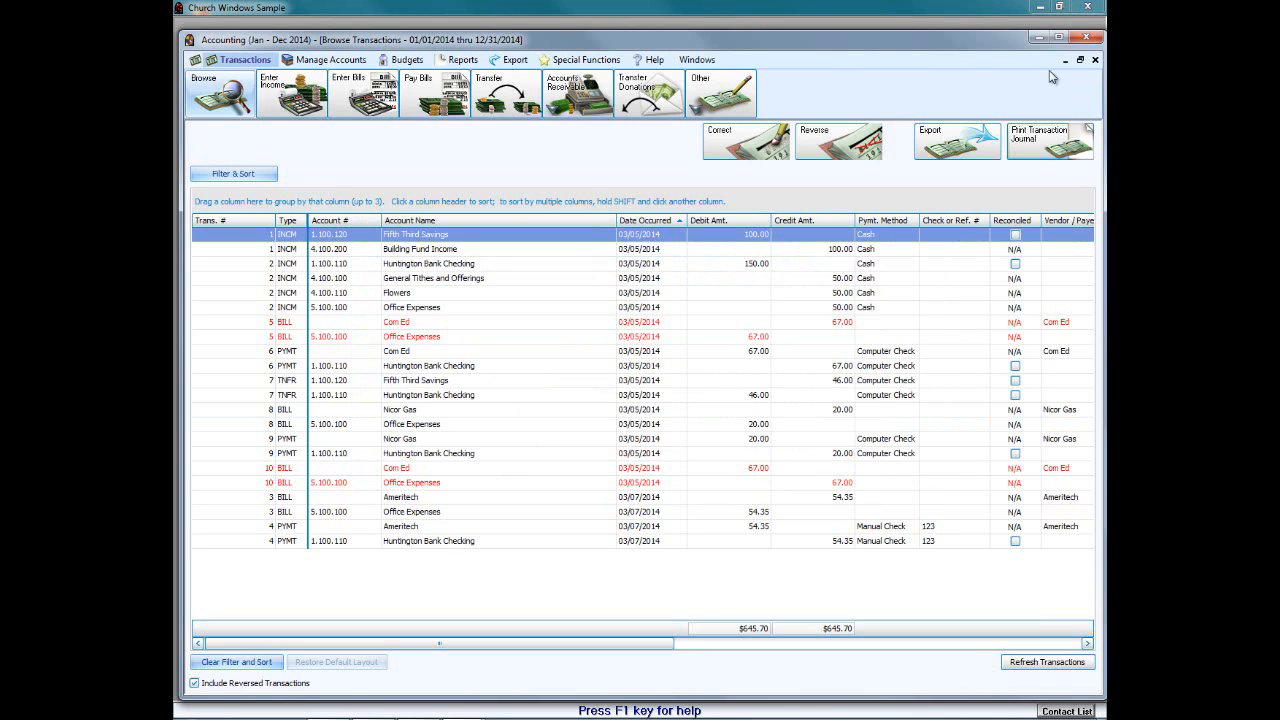
left_click(1096, 62)
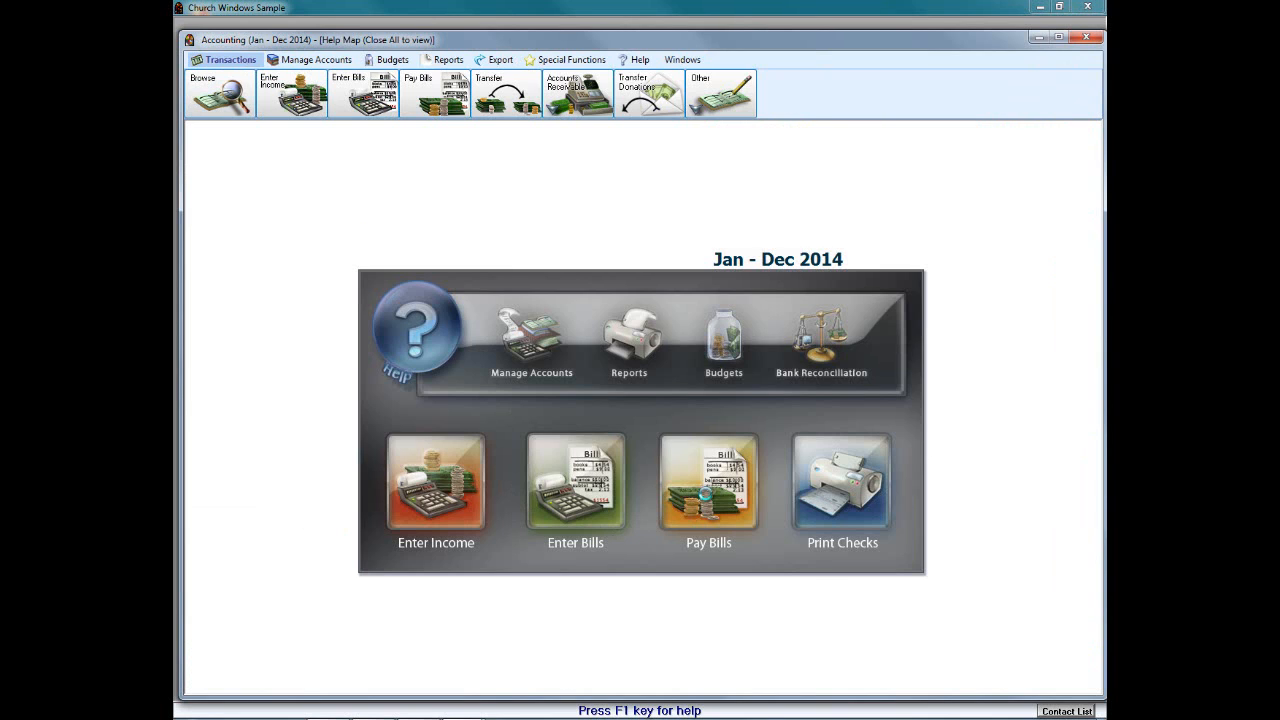
Step: Reopen Pay Bills and check through Quick Pay whether the corrected Nicor Gas bill is still outstanding
left_click(704, 494)
left_click(775, 281)
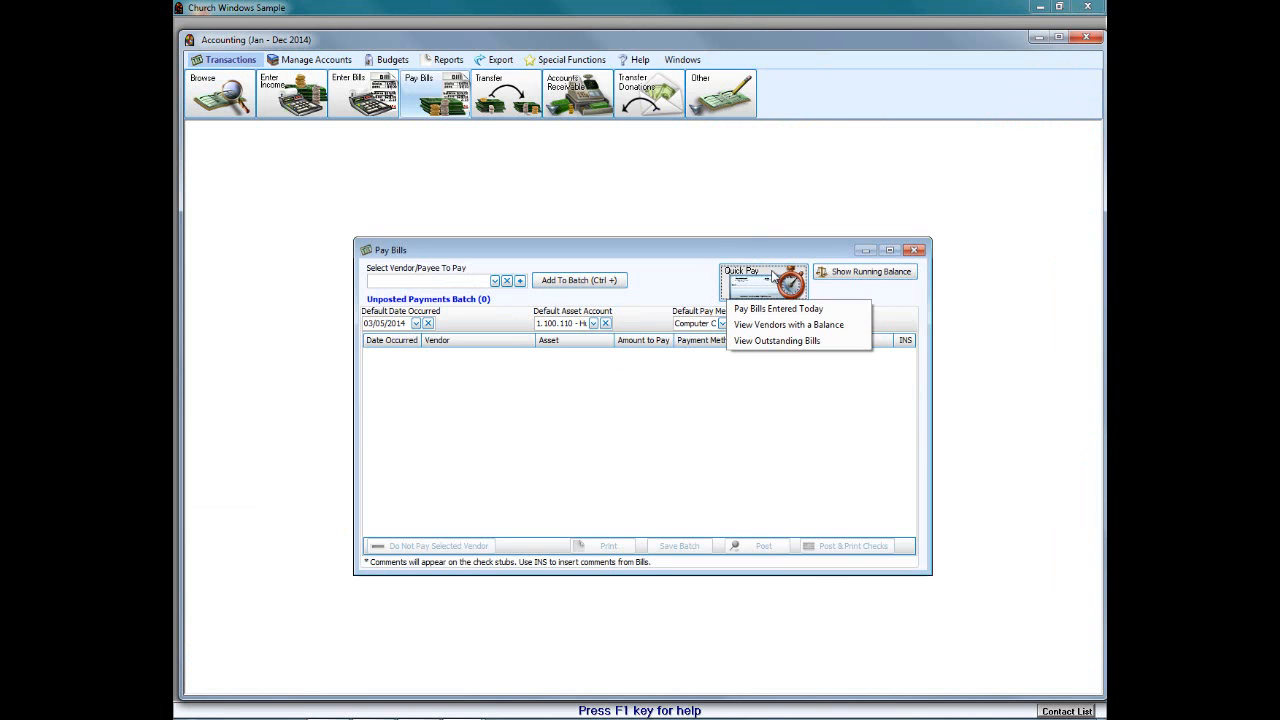
left_click(793, 341)
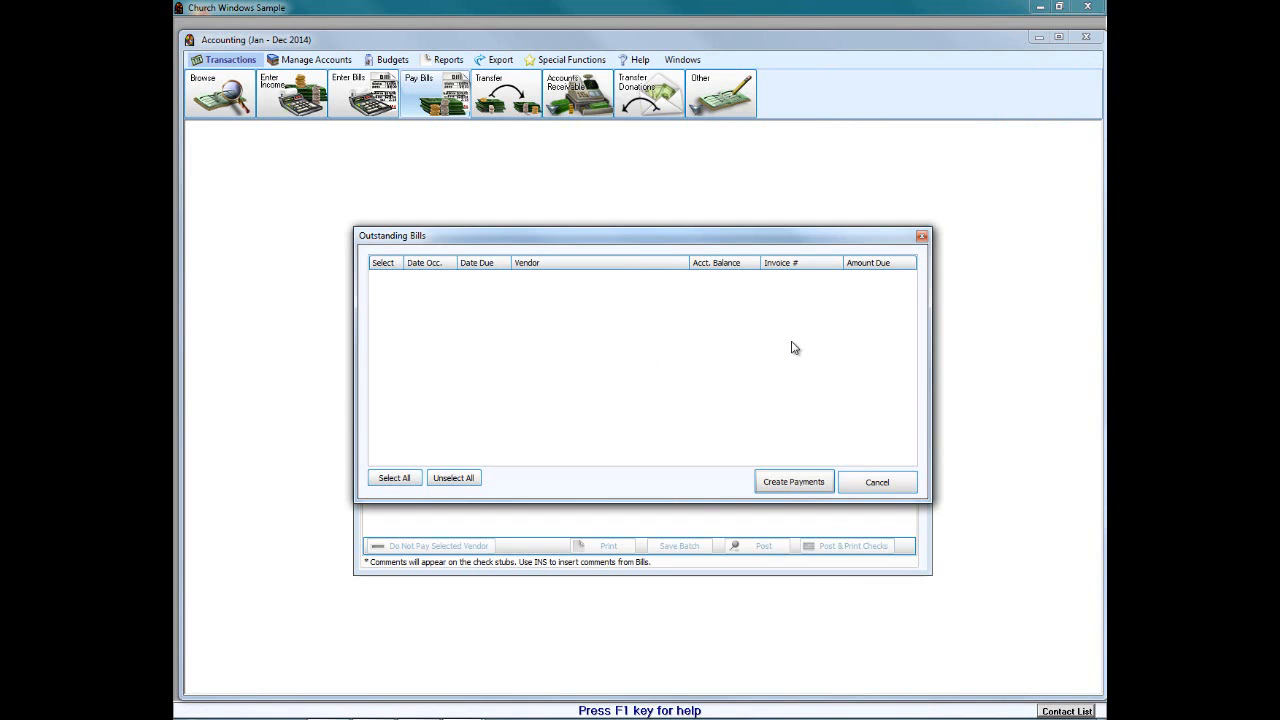
Step: Close the outstanding bills list and start a journal entry dated 03/05/2014 with a 50.00 debit to Huntington Bank Checking
left_click(864, 486)
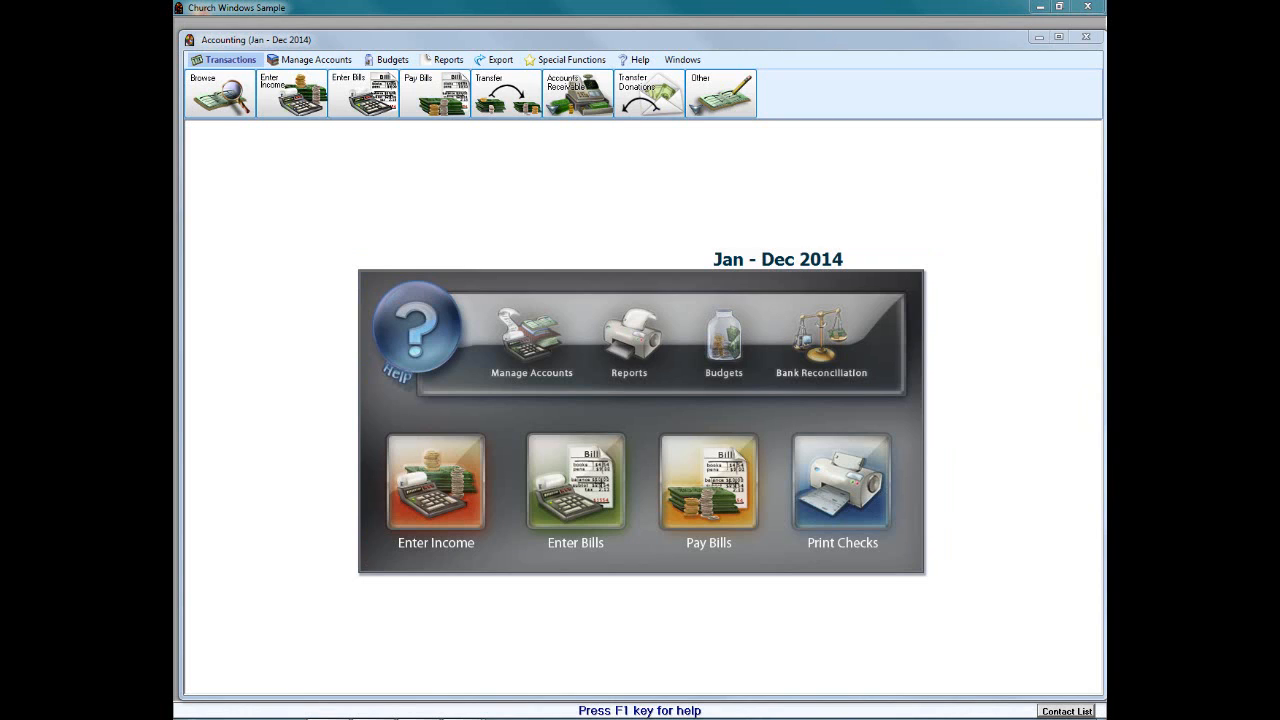
left_click(721, 97)
left_click(744, 172)
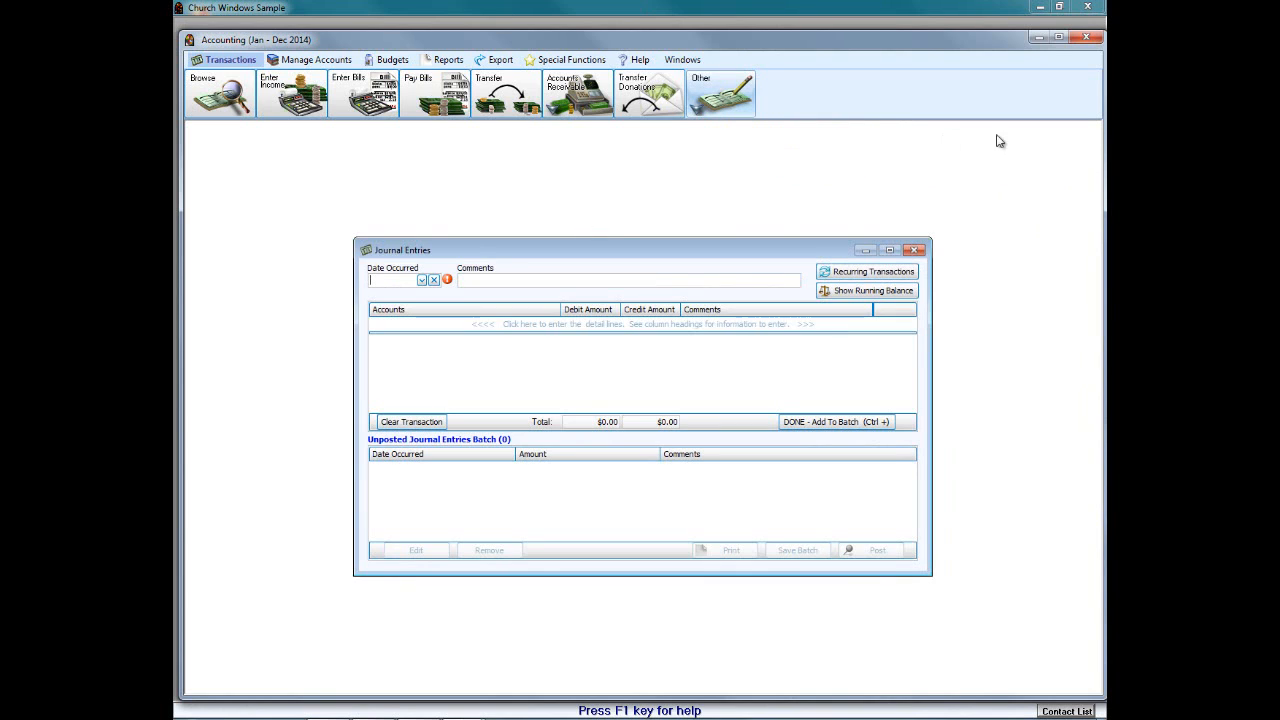
left_click(421, 280)
left_click(434, 336)
left_click(510, 324)
left_click(553, 324)
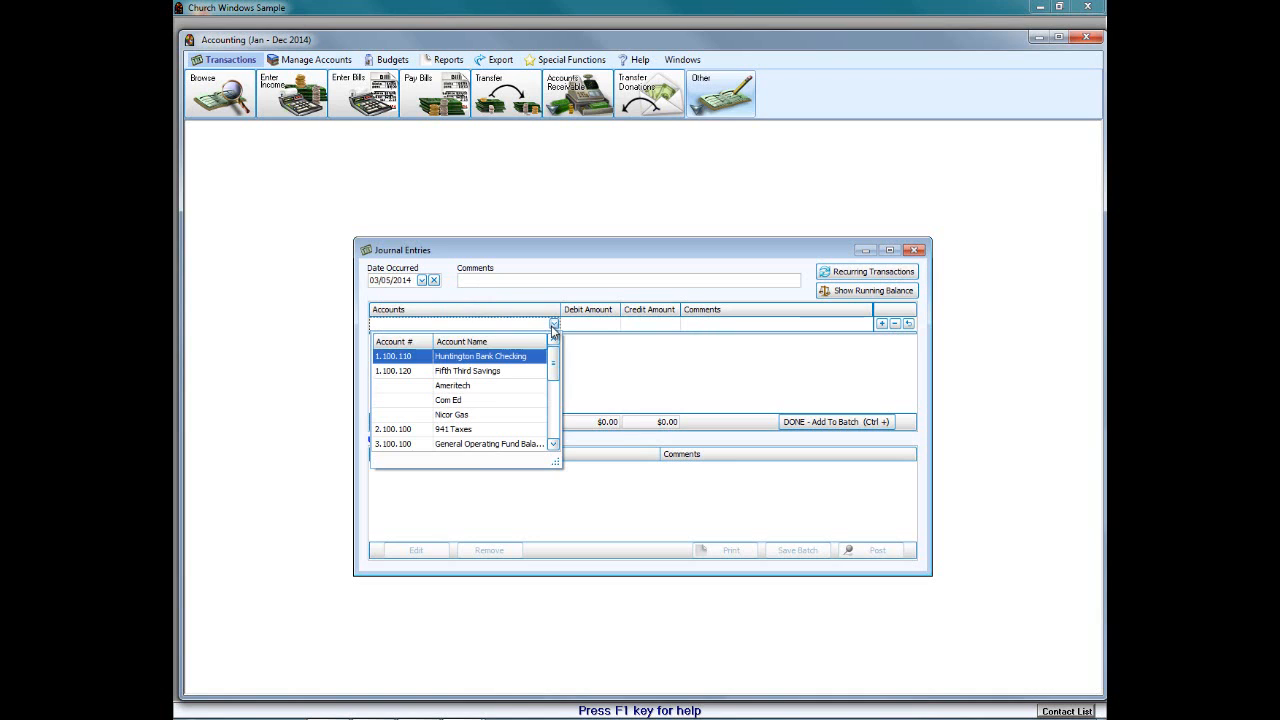
left_click(480, 356)
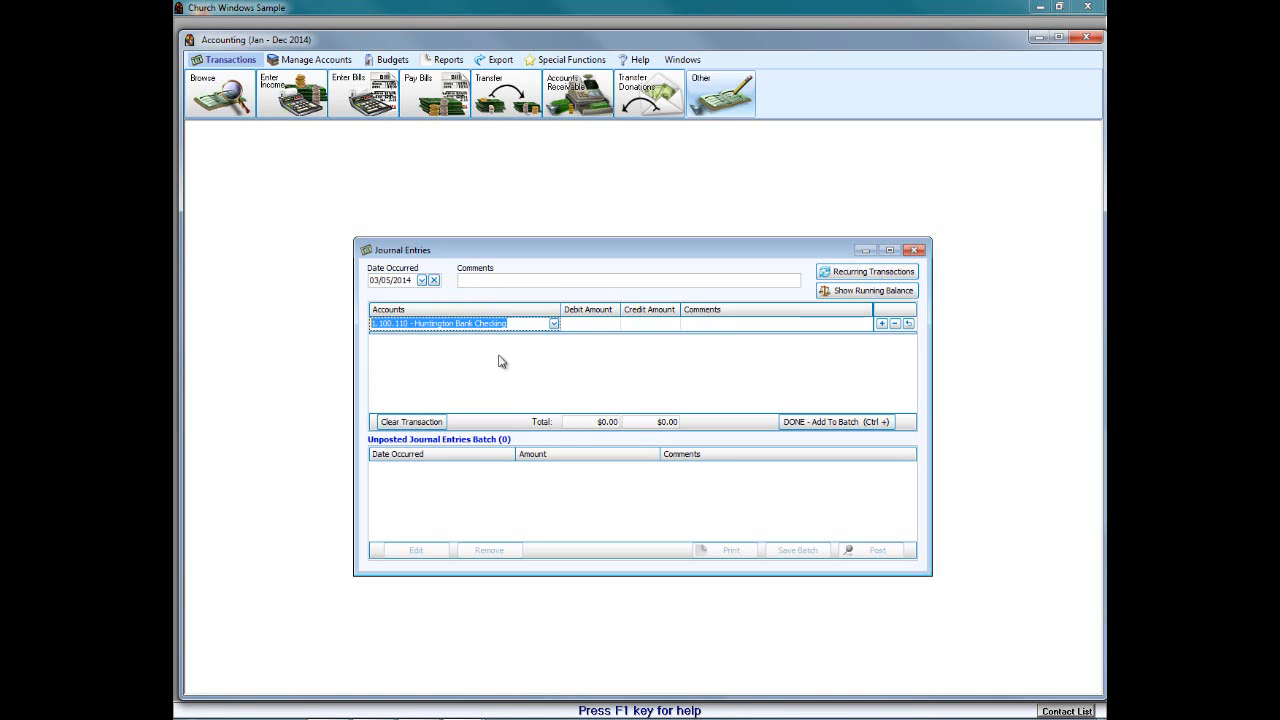
left_click(595, 325)
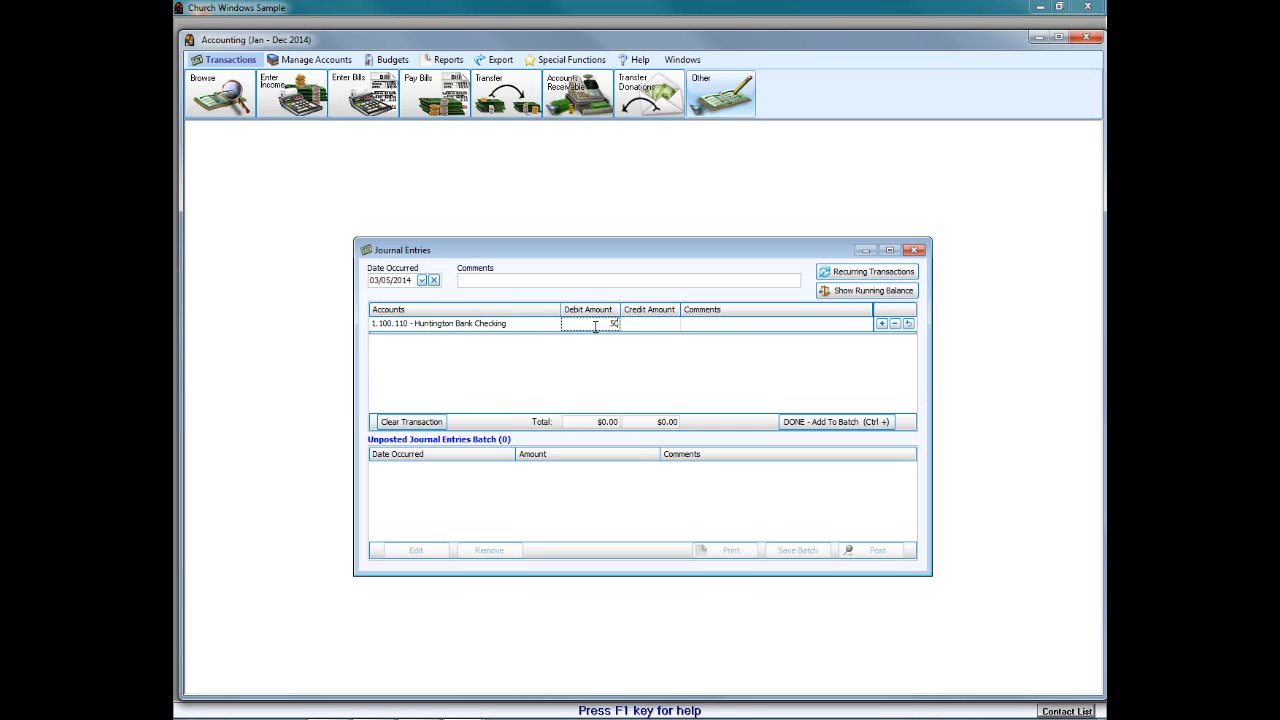
Step: Add a line crediting 50 to General Operating Fund Balance and add the completed journal entry to the batch
left_click(881, 324)
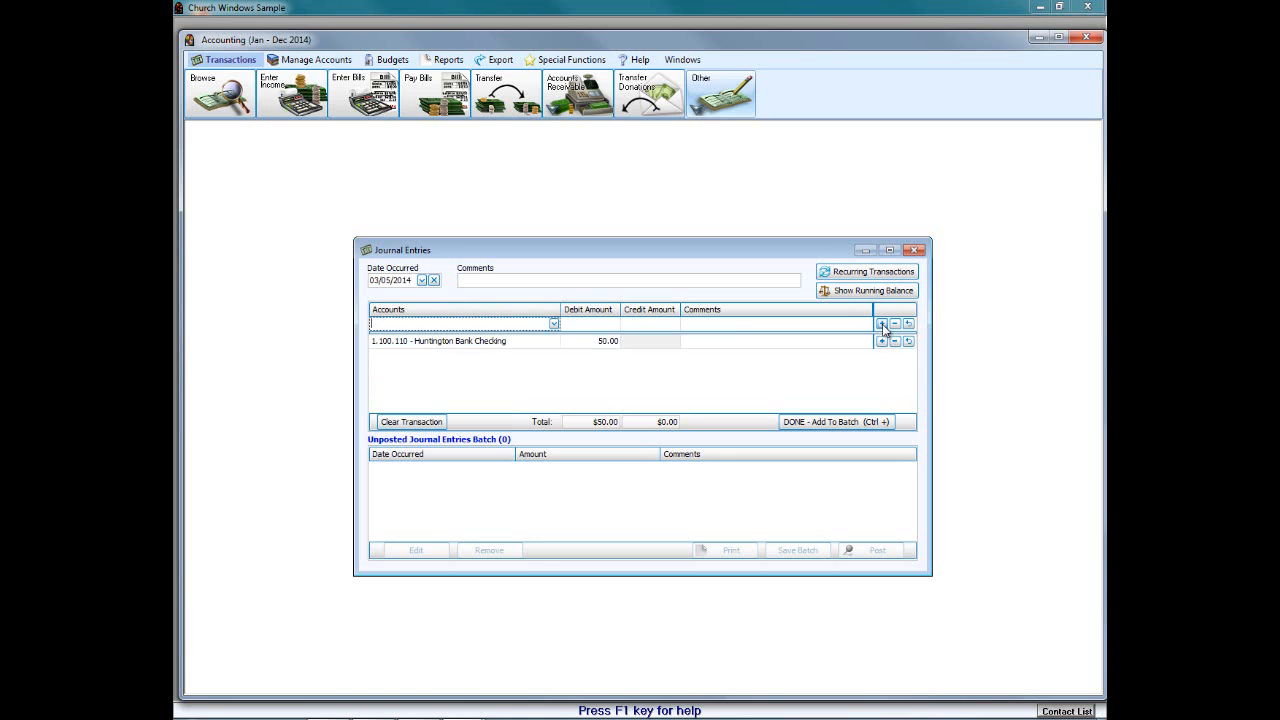
left_click(554, 324)
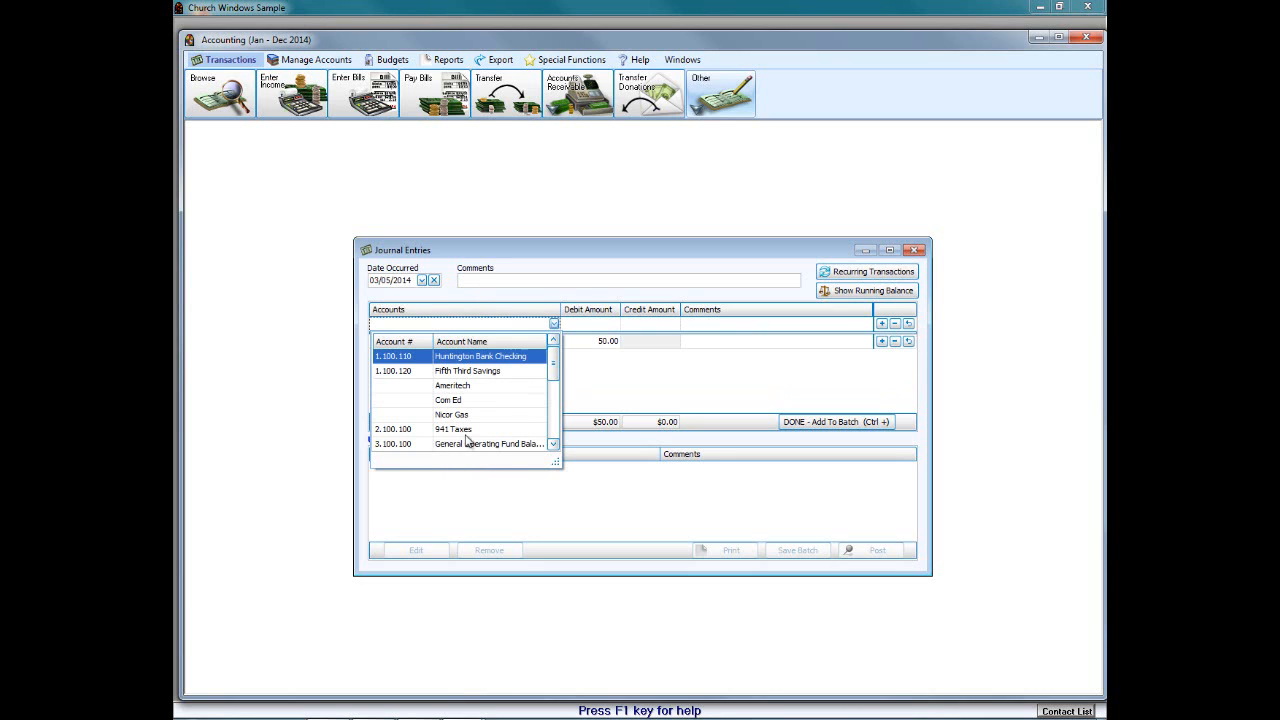
scroll(513, 444, "down", 2)
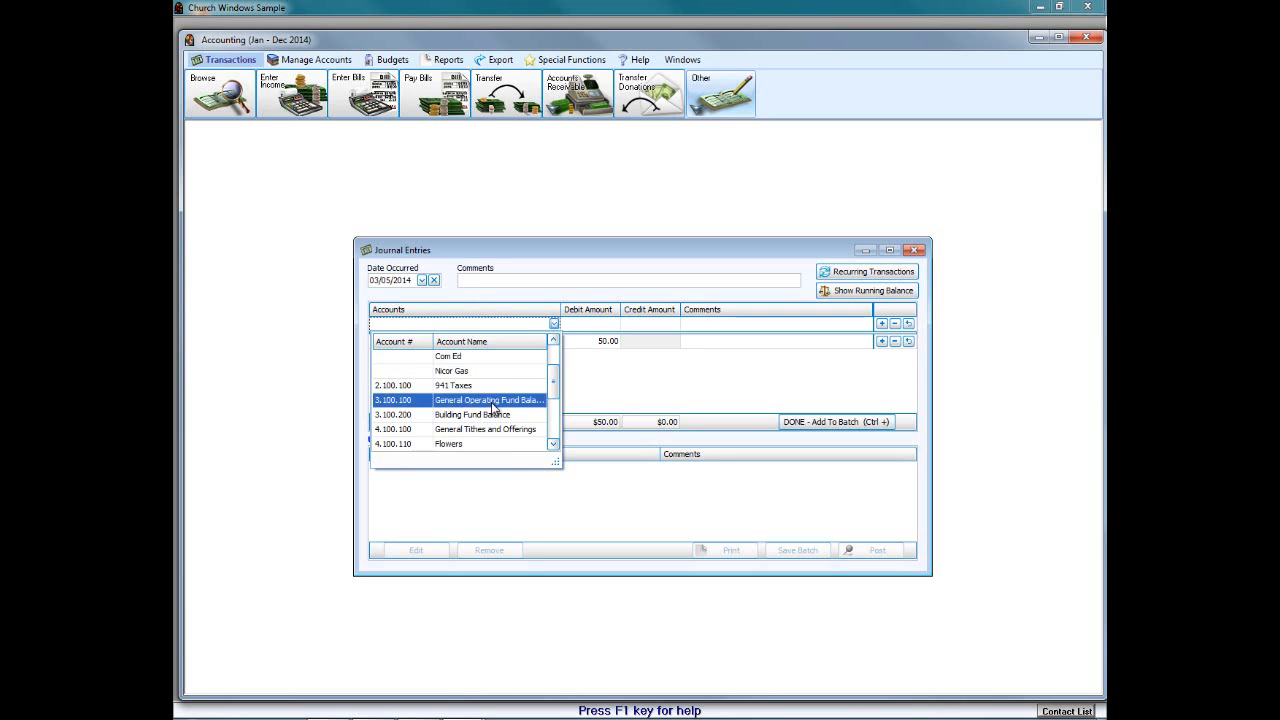
left_click(495, 406)
left_click(648, 325)
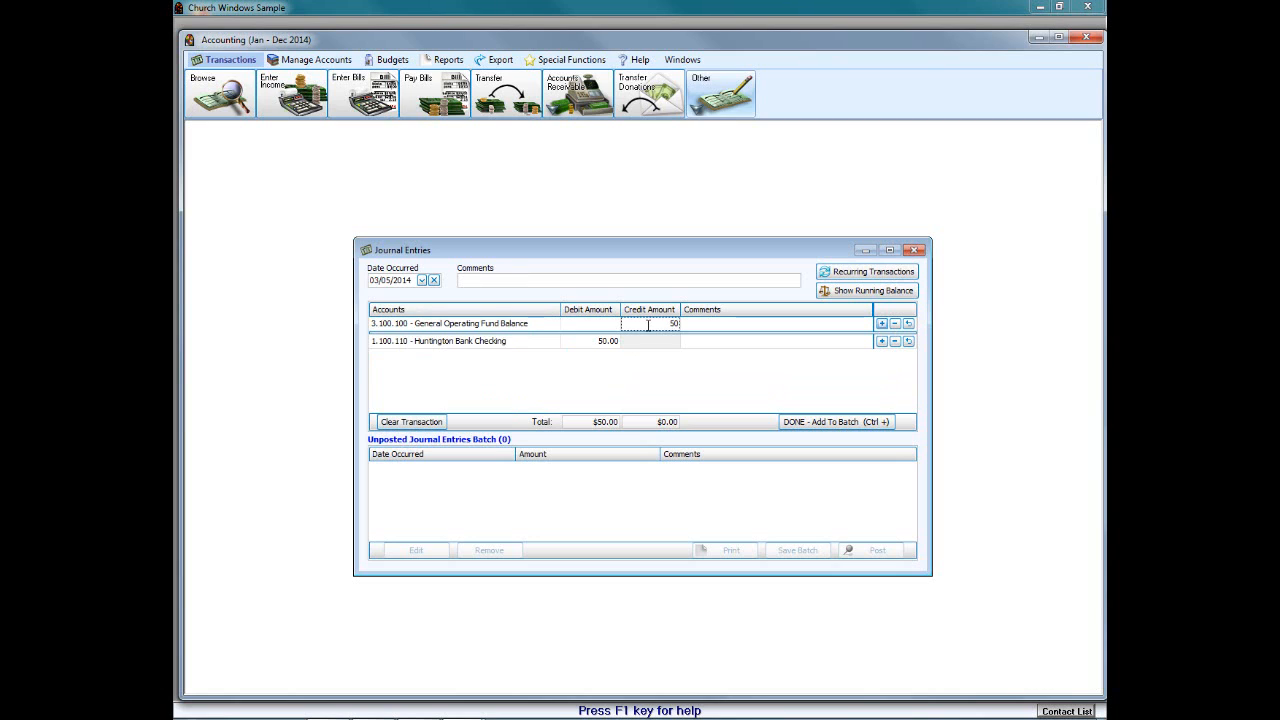
left_click(803, 425)
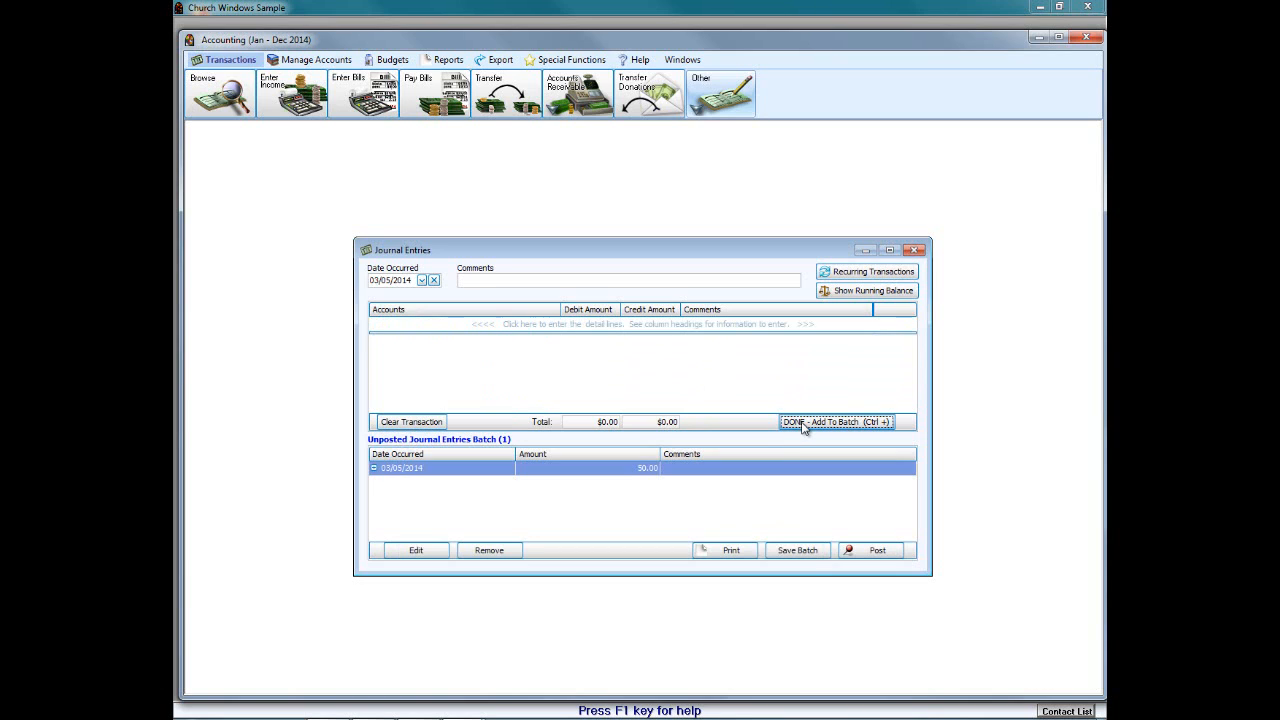
Step: Post the journal entries batch without printing it, and close Journal Entries
left_click(876, 551)
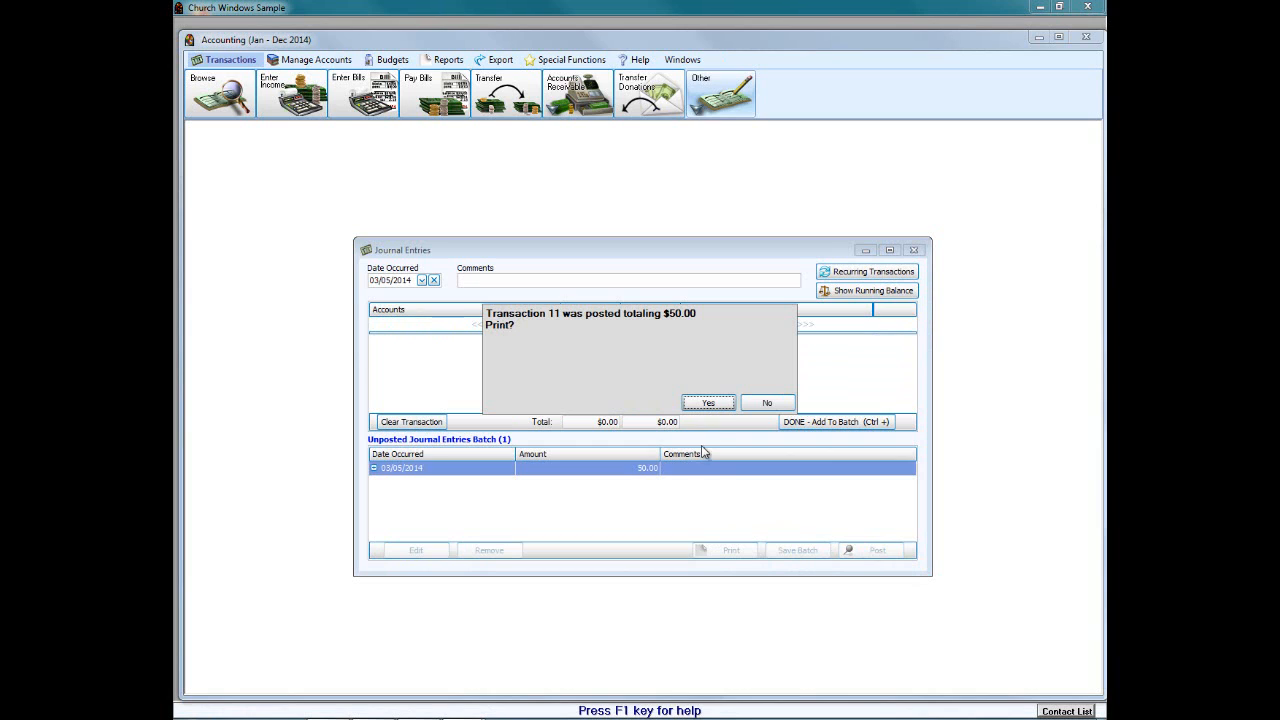
left_click(768, 403)
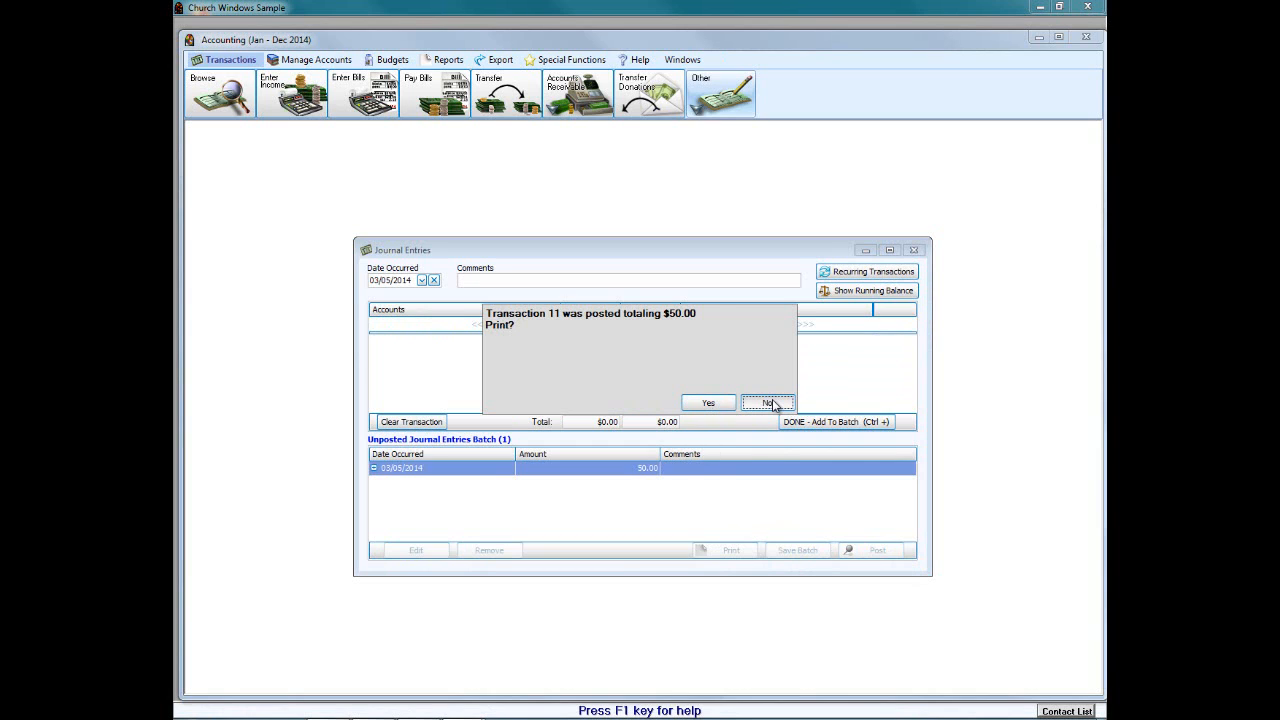
left_click(768, 403)
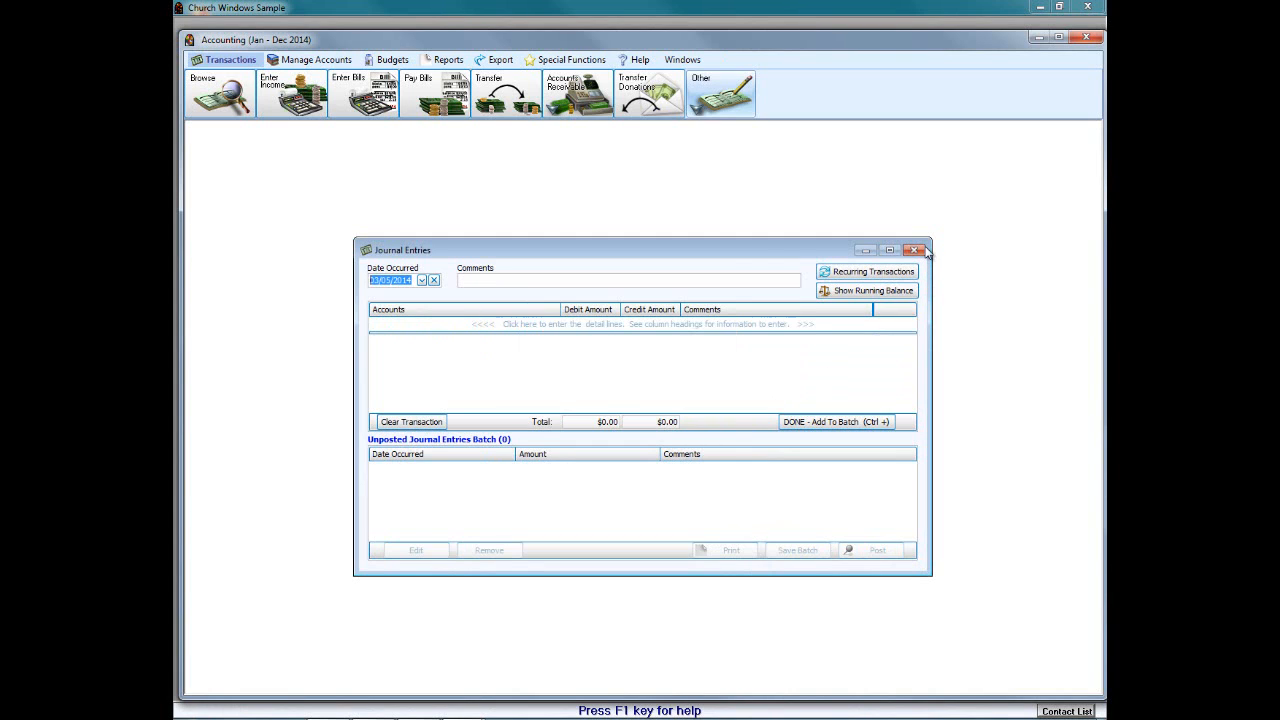
left_click(918, 250)
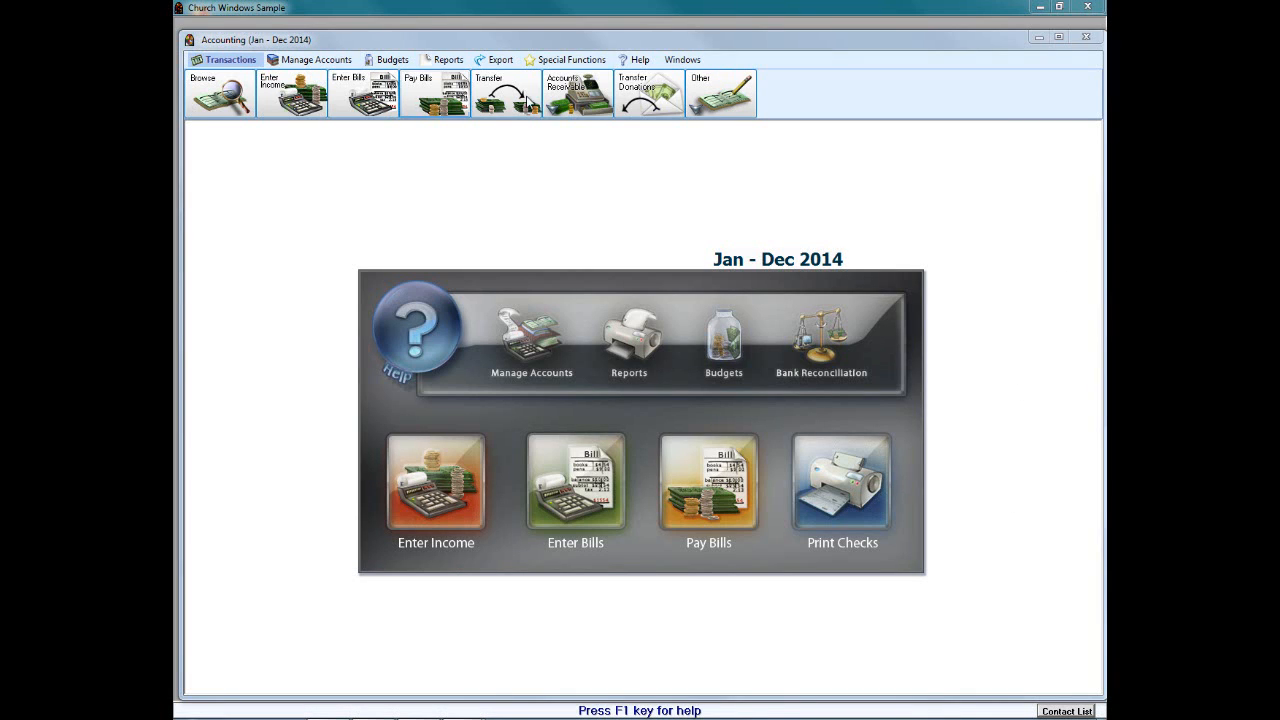
Step: Link giving account 101 - General fund by default to debit Huntington Bank Checking and credit General Tithes and Offerings, and close the donation links
left_click(564, 62)
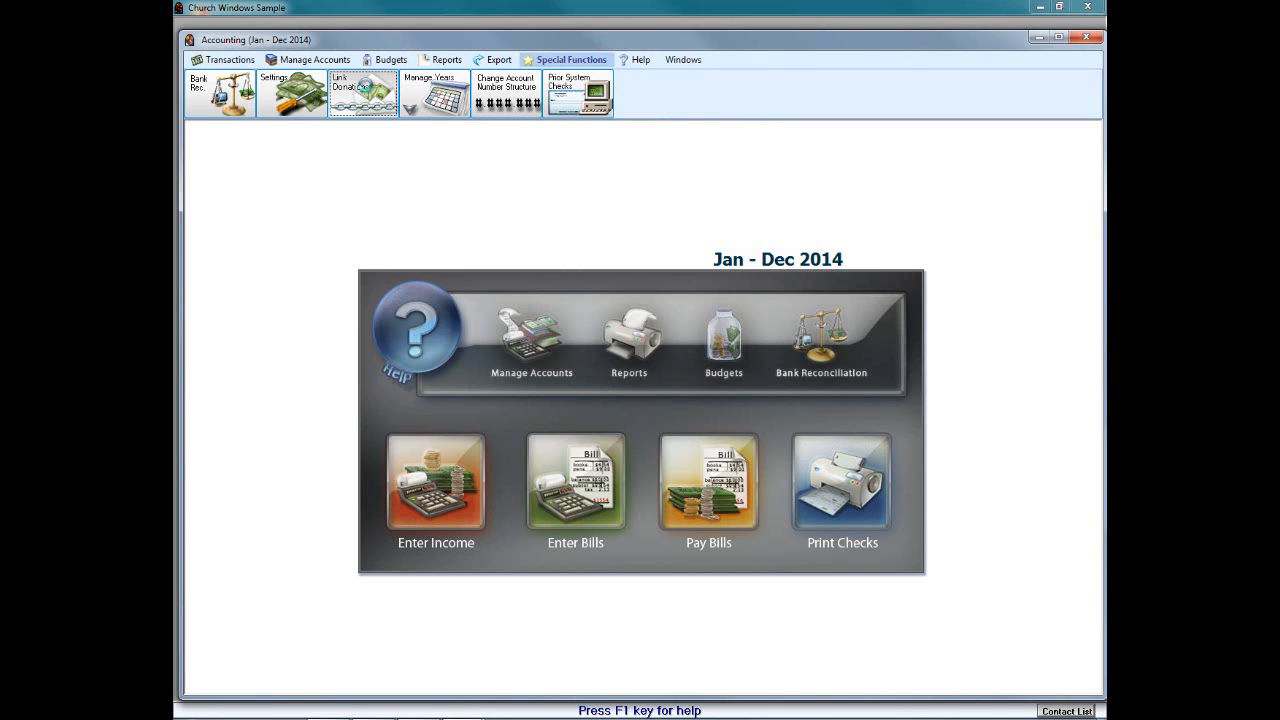
left_click(363, 87)
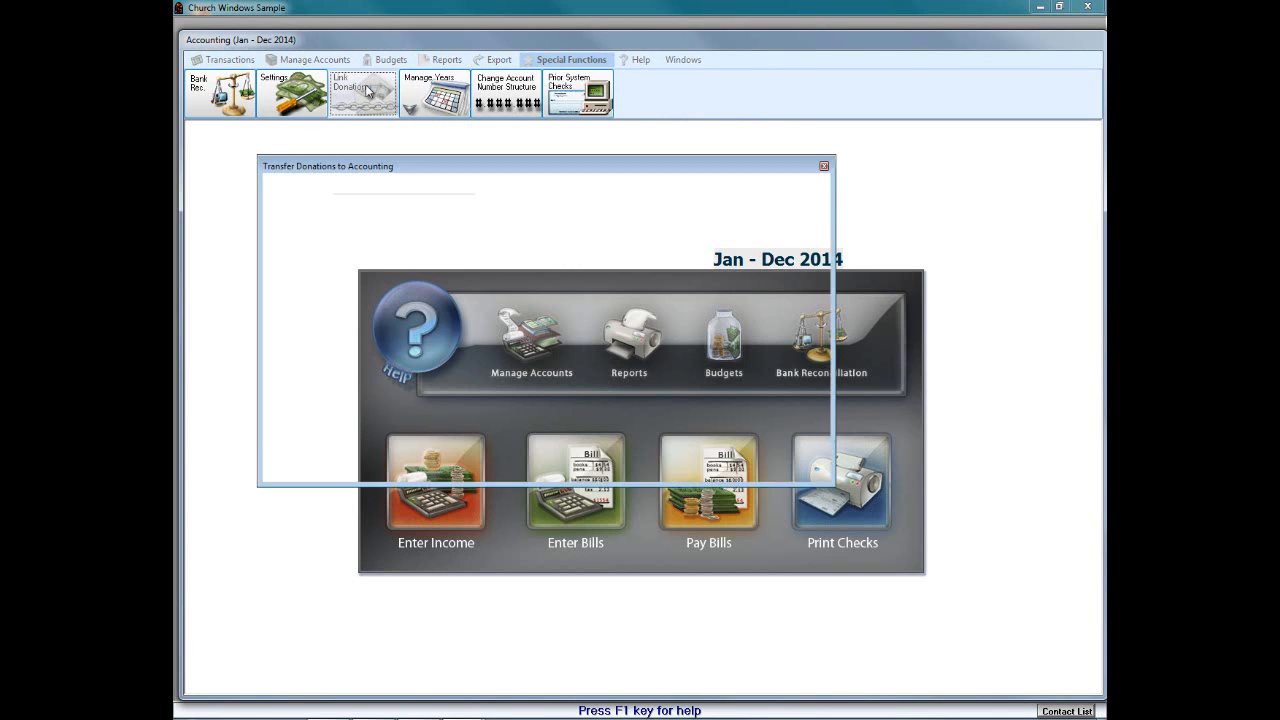
left_click(522, 291)
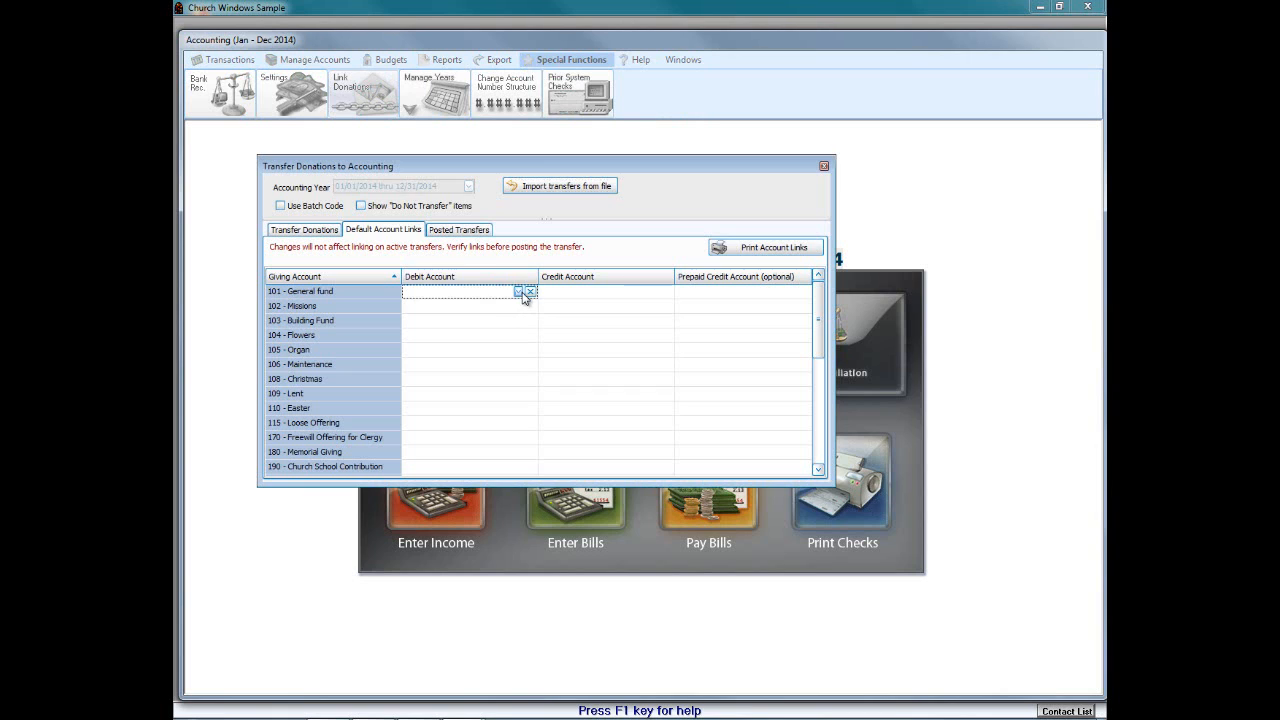
left_click(518, 291)
left_click(527, 326)
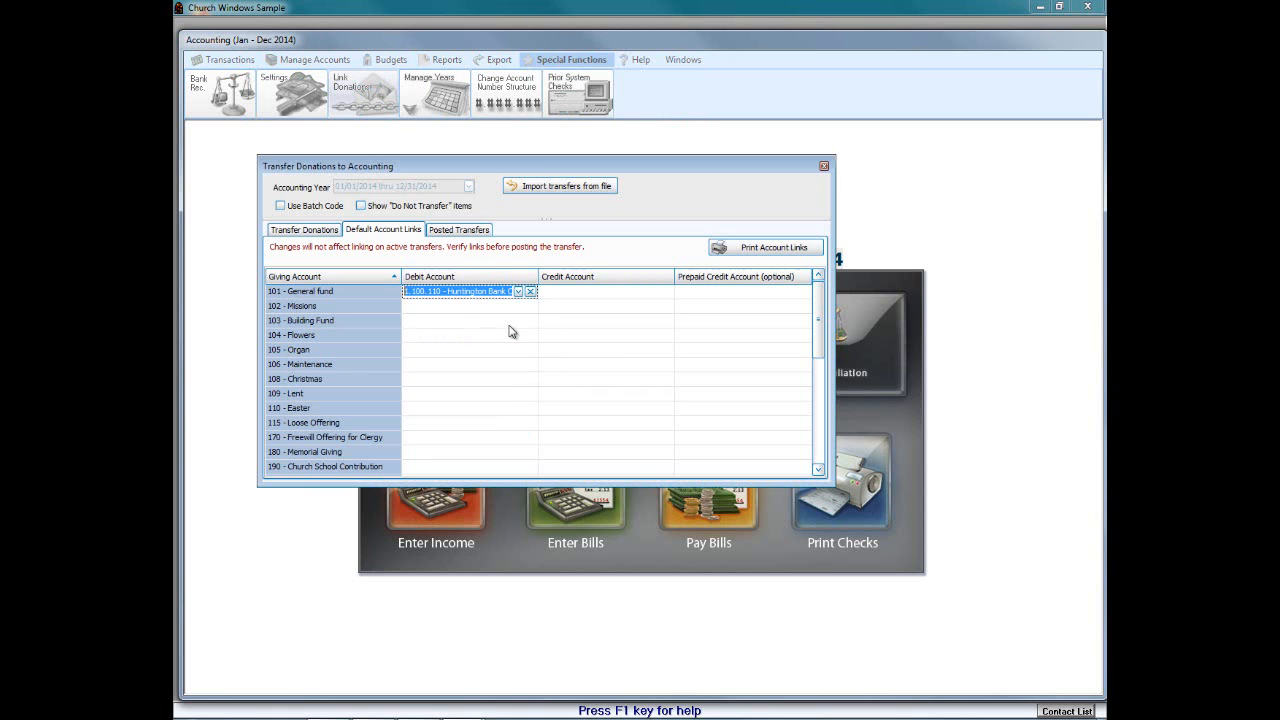
left_click(655, 292)
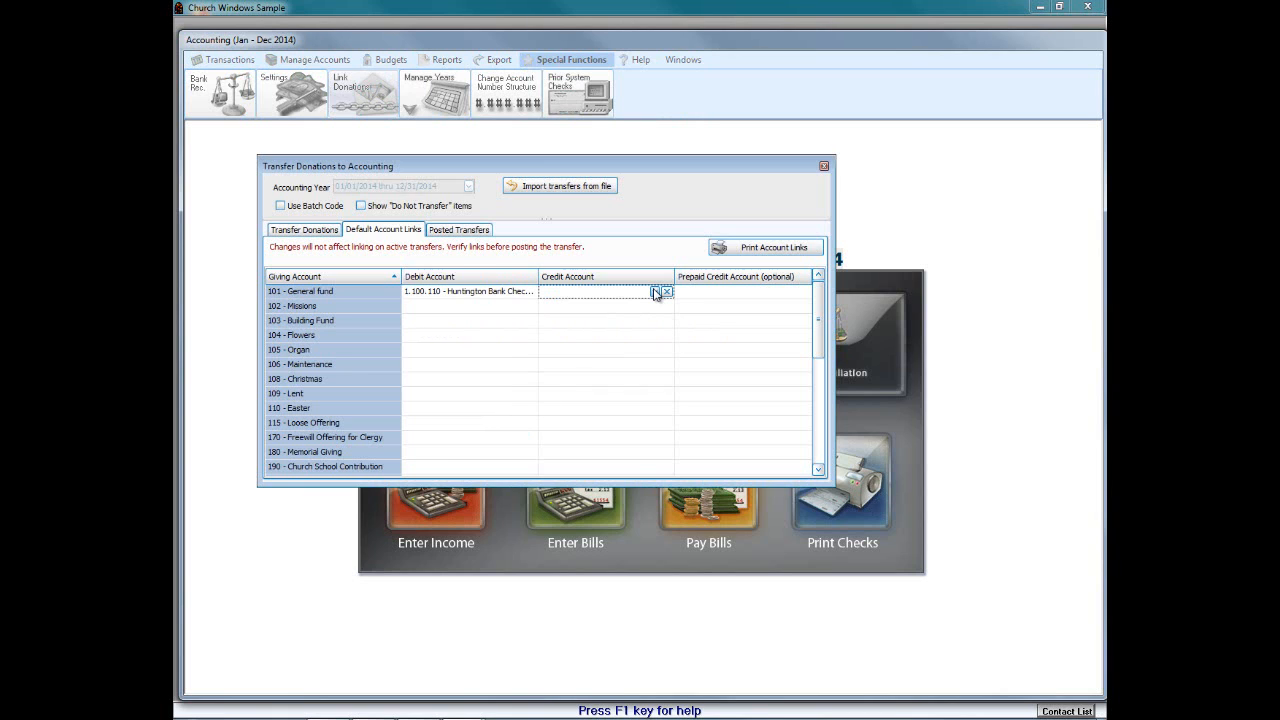
left_click(655, 292)
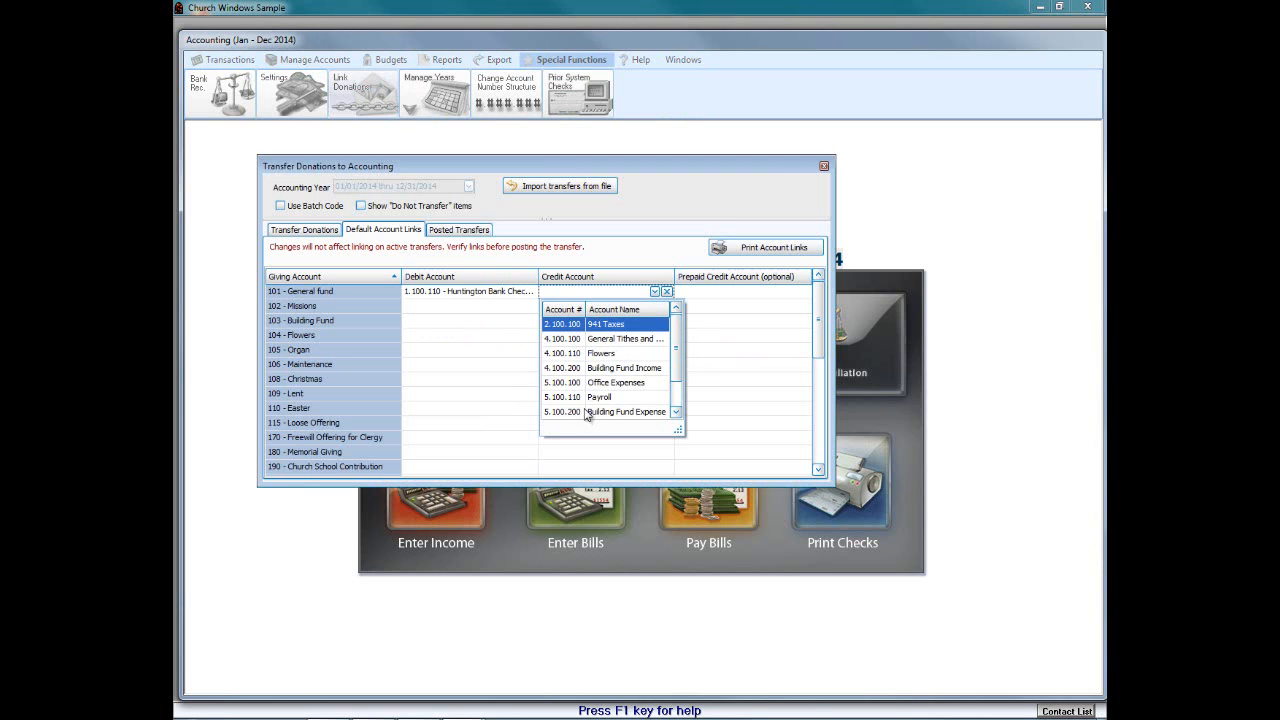
left_click(582, 339)
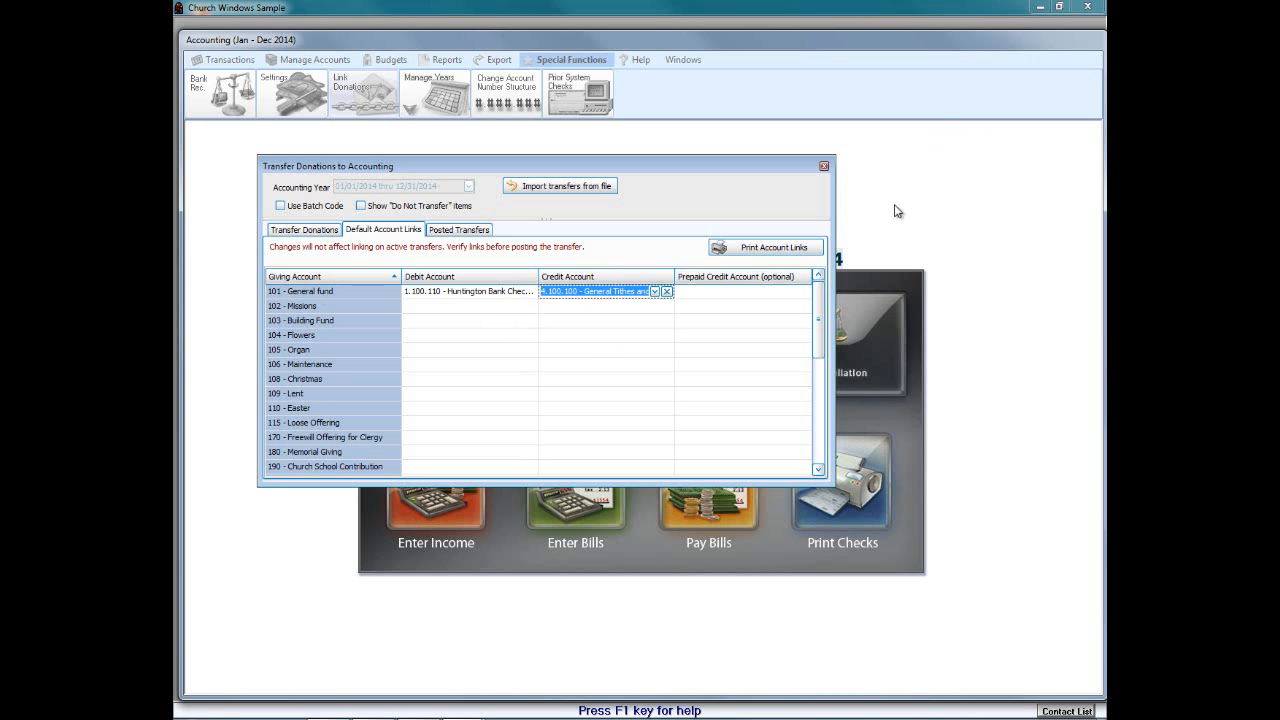
left_click(825, 168)
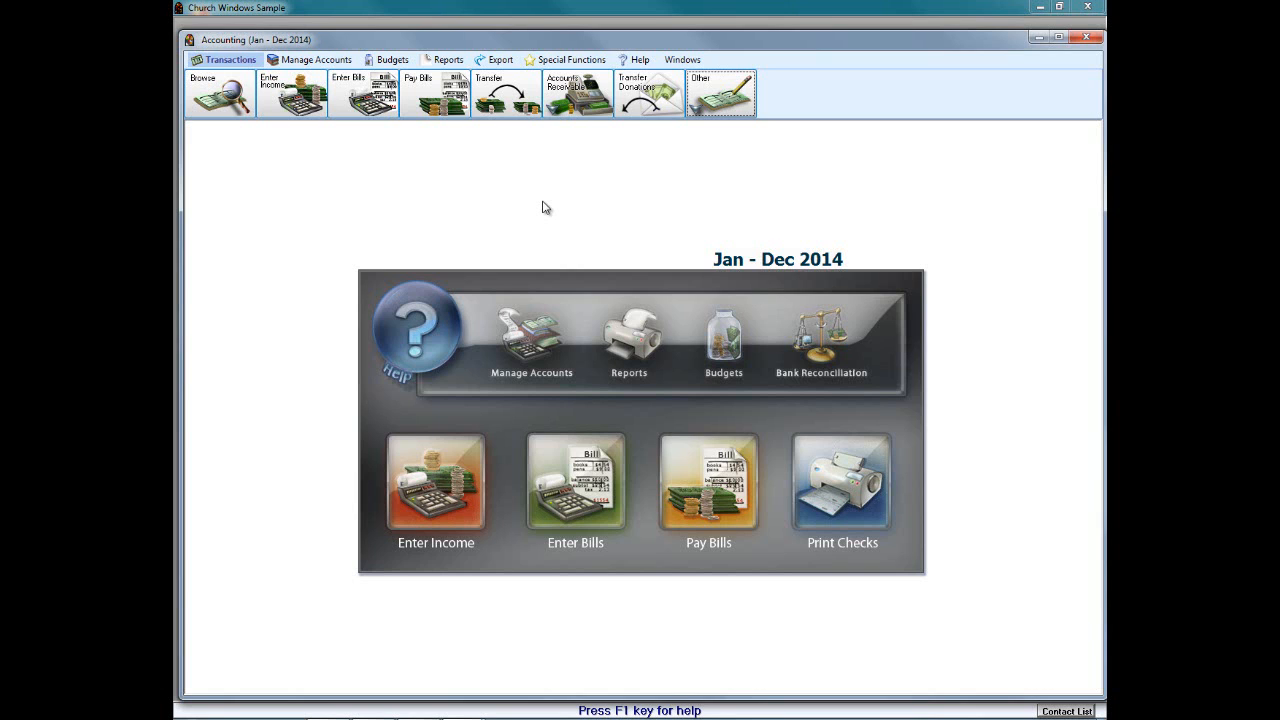
Step: Switch to the web browser, examine the upcoming User Group and Coffee Break webinars on the Church Windows site, and close the browser
left_click(222, 718)
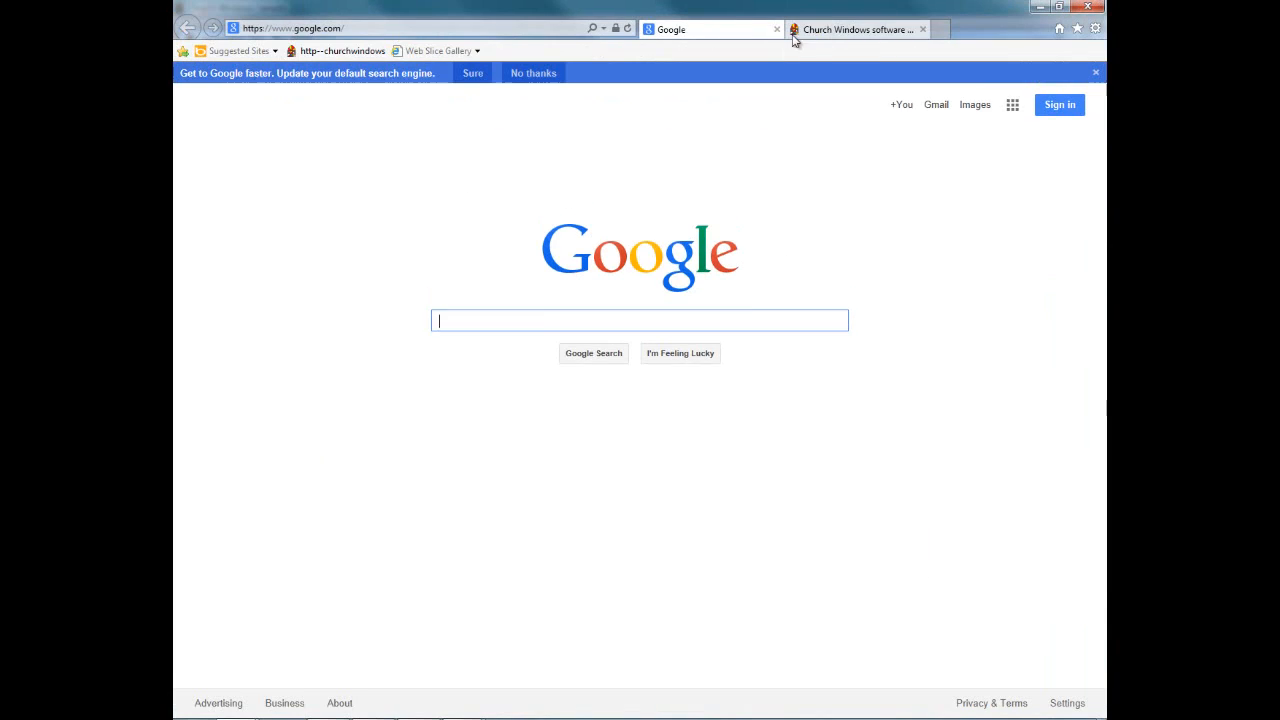
left_click(776, 29)
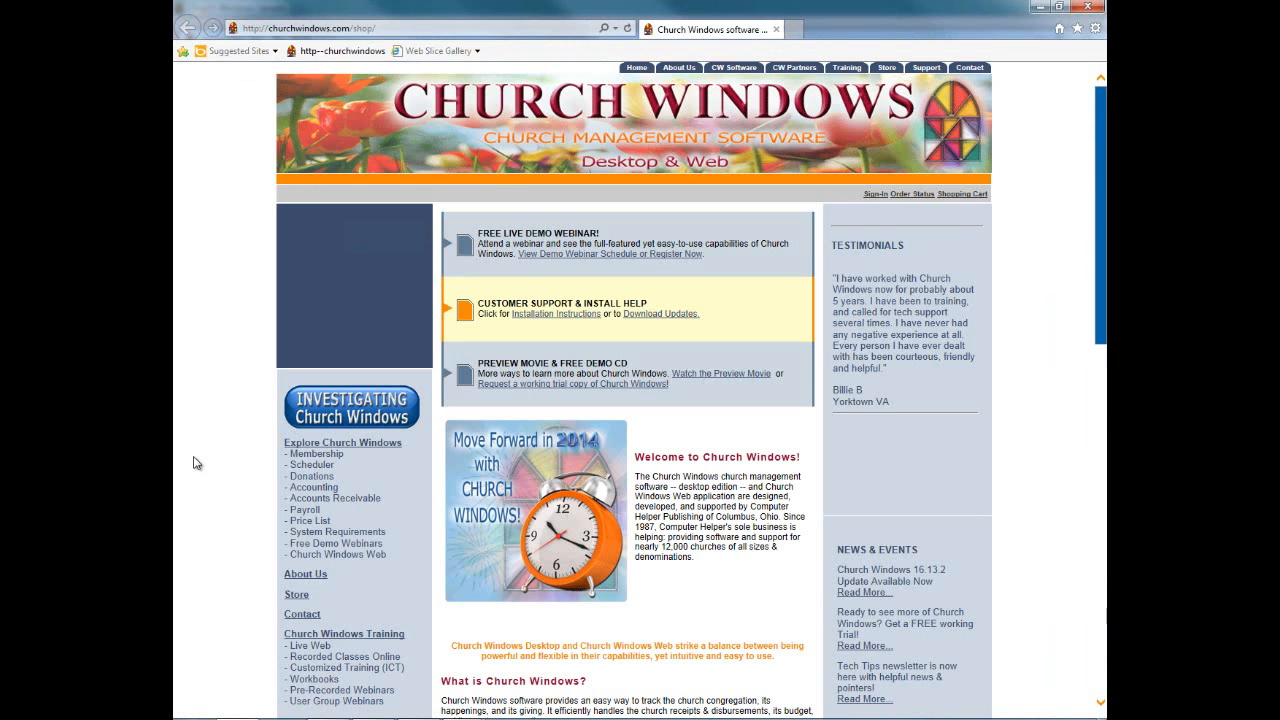
scroll(195, 465, "down", 2)
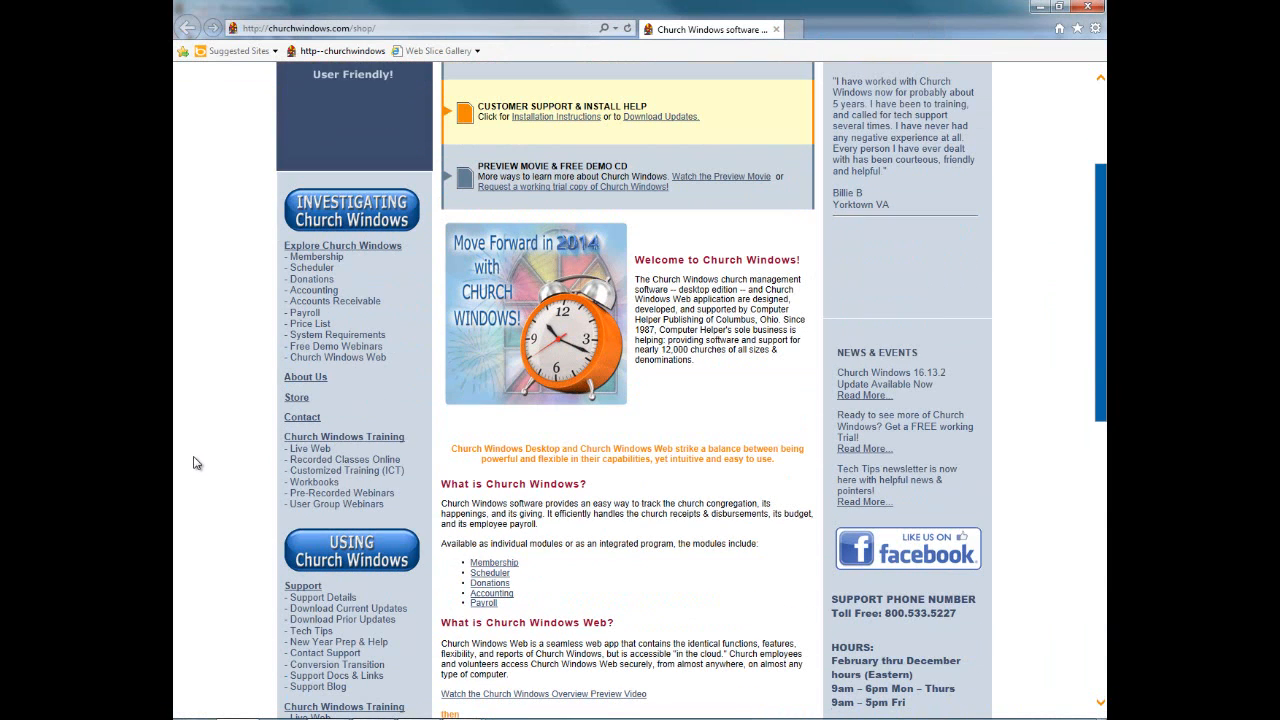
left_click(334, 506)
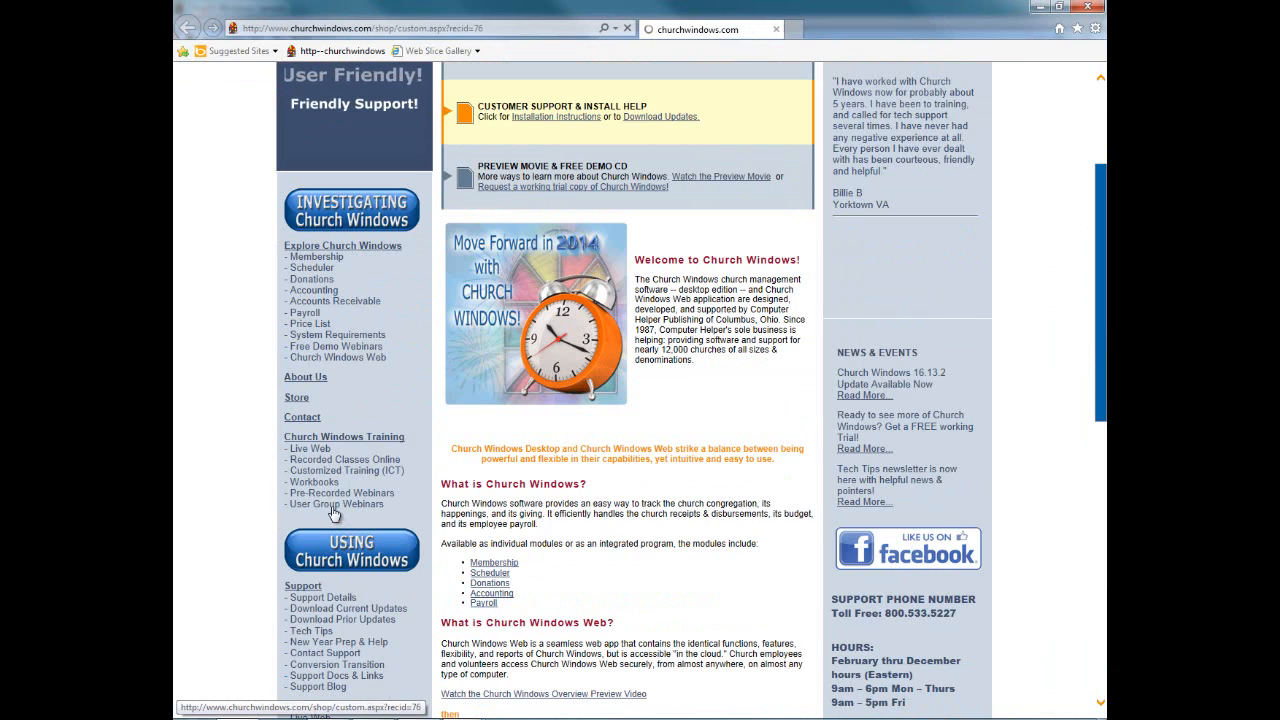
scroll(660, 484, "down", 2)
scroll(660, 484, "down", 2)
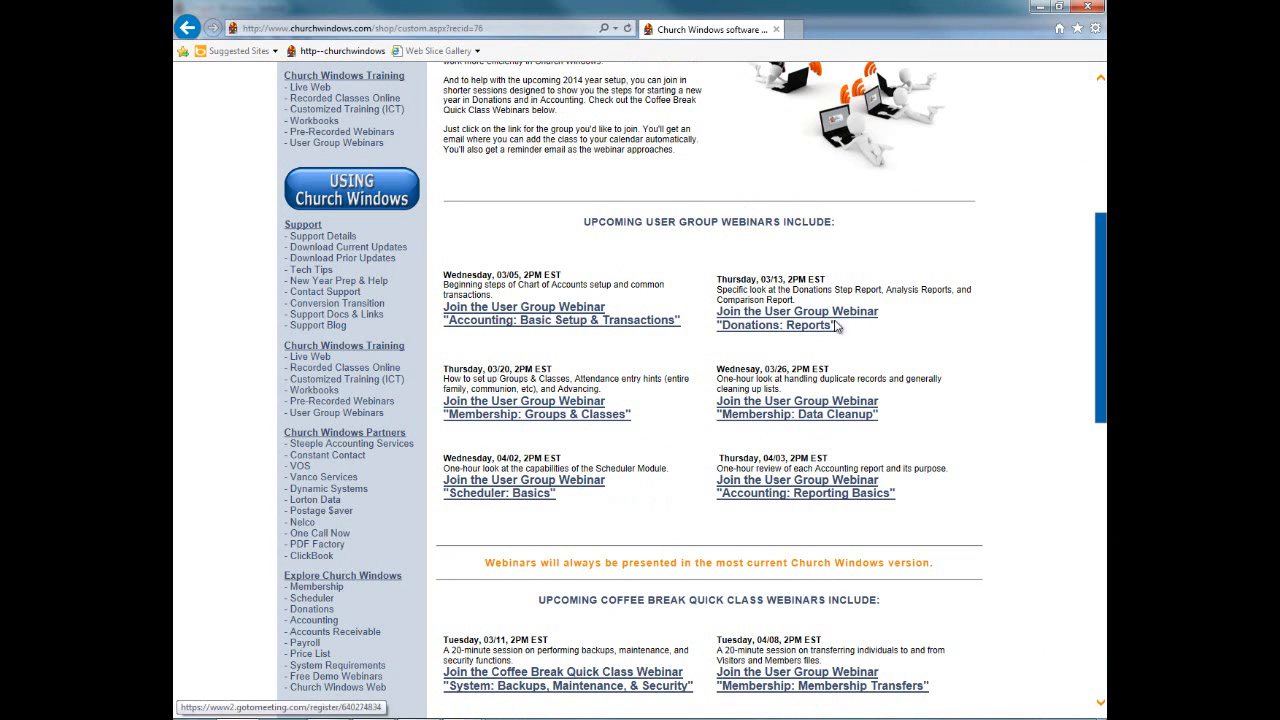
scroll(762, 562, "down", 1)
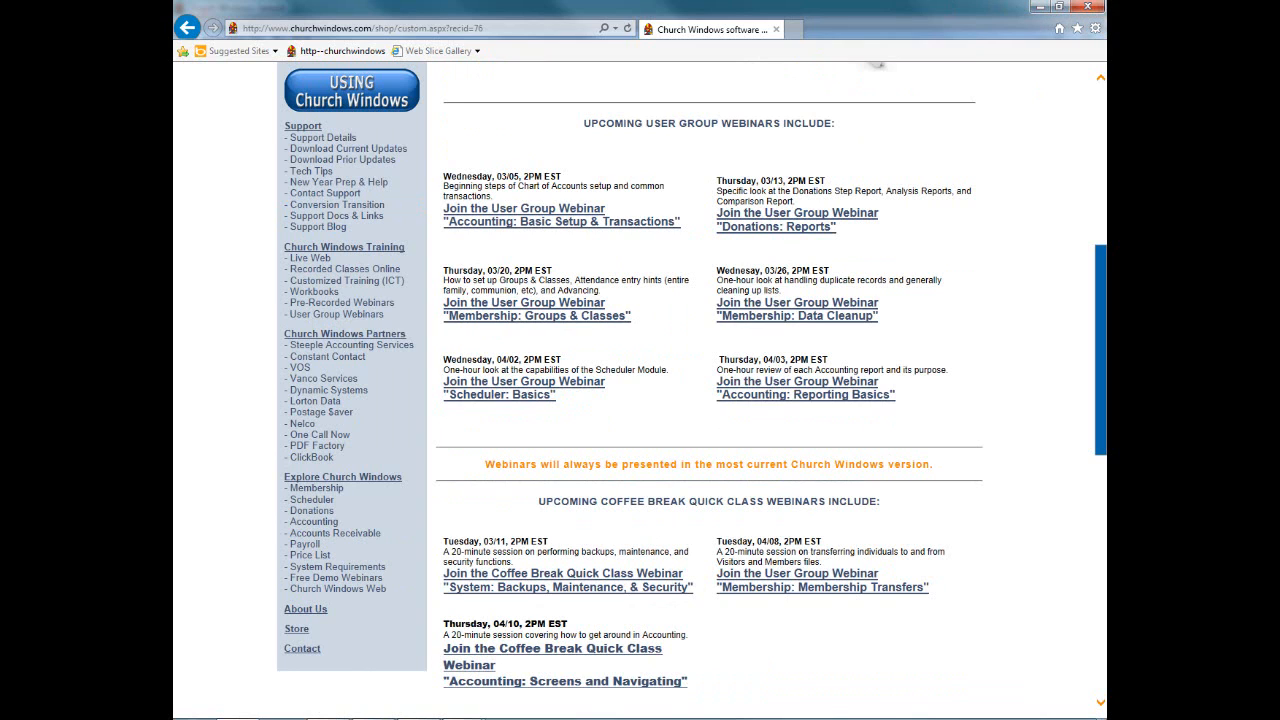
left_click(1088, 7)
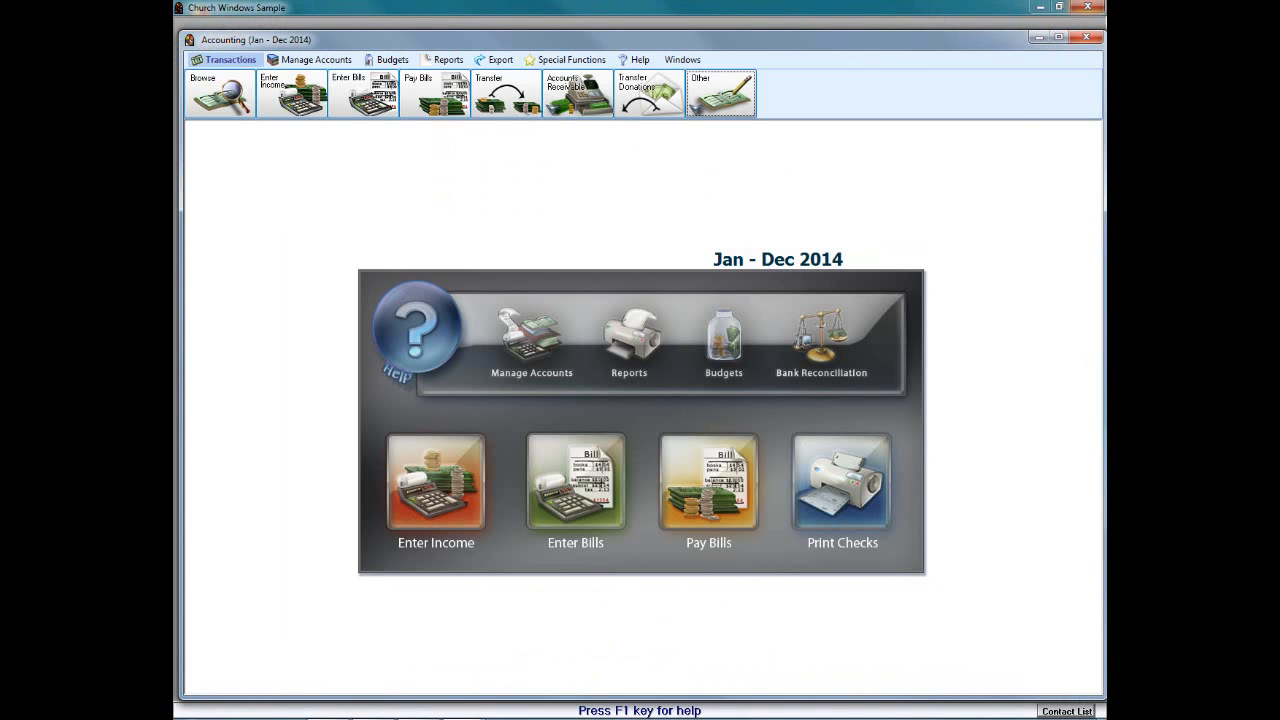